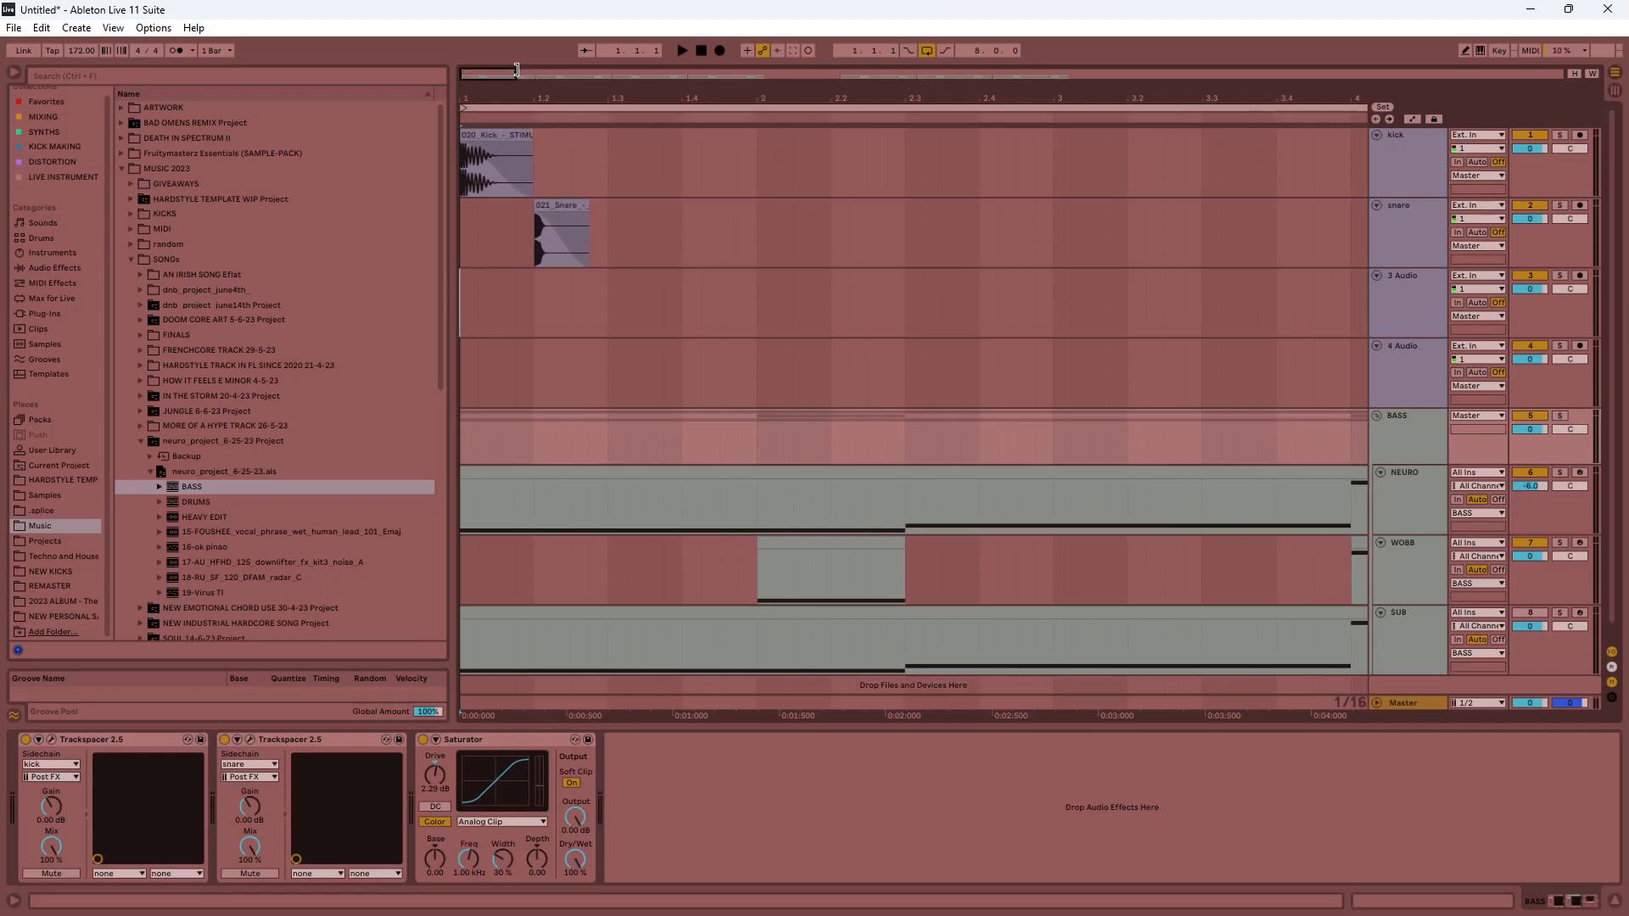
left_click_drag(516, 70, 507, 68)
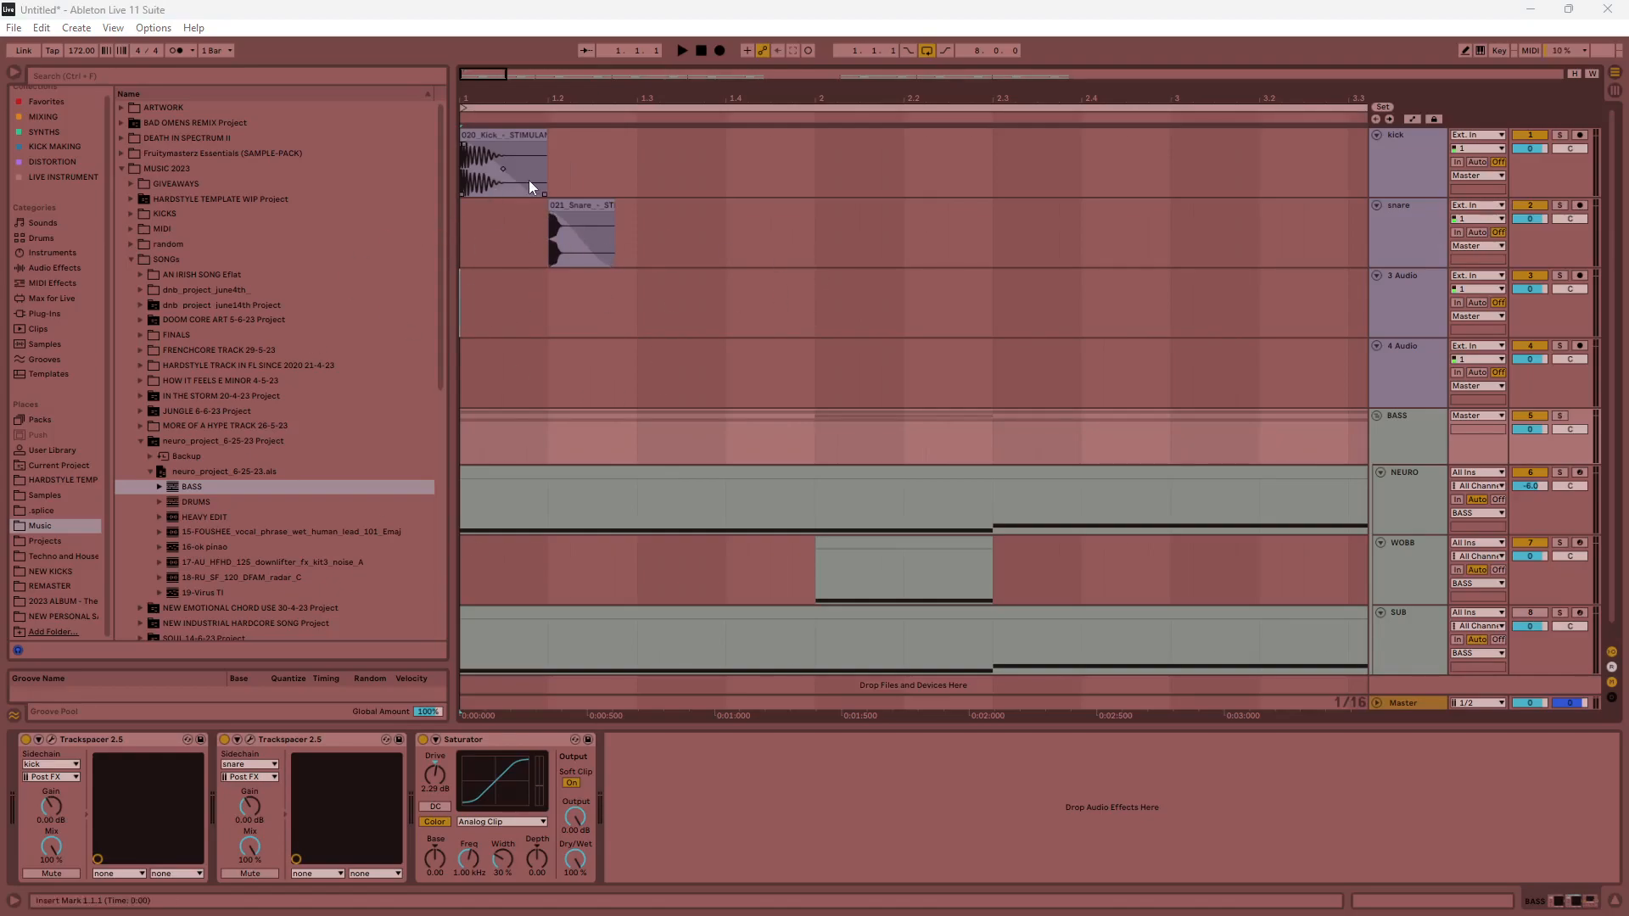
left_click_drag(469, 232, 632, 201)
left_click(632, 203)
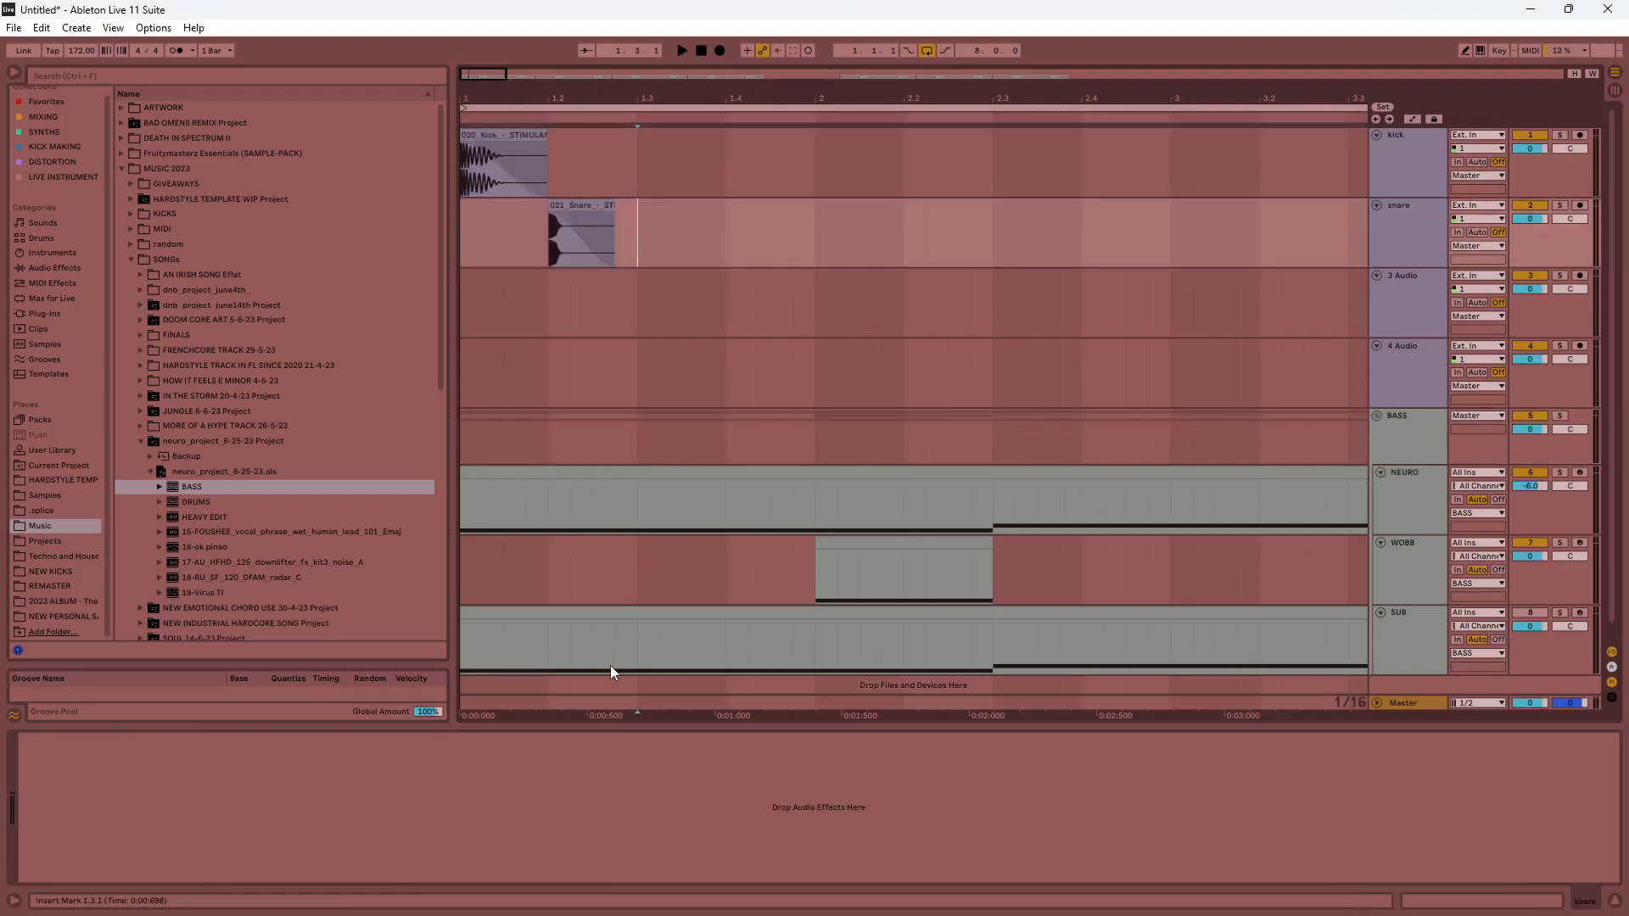
scroll(707, 421, "down", 1)
scroll(680, 391, "down", 5)
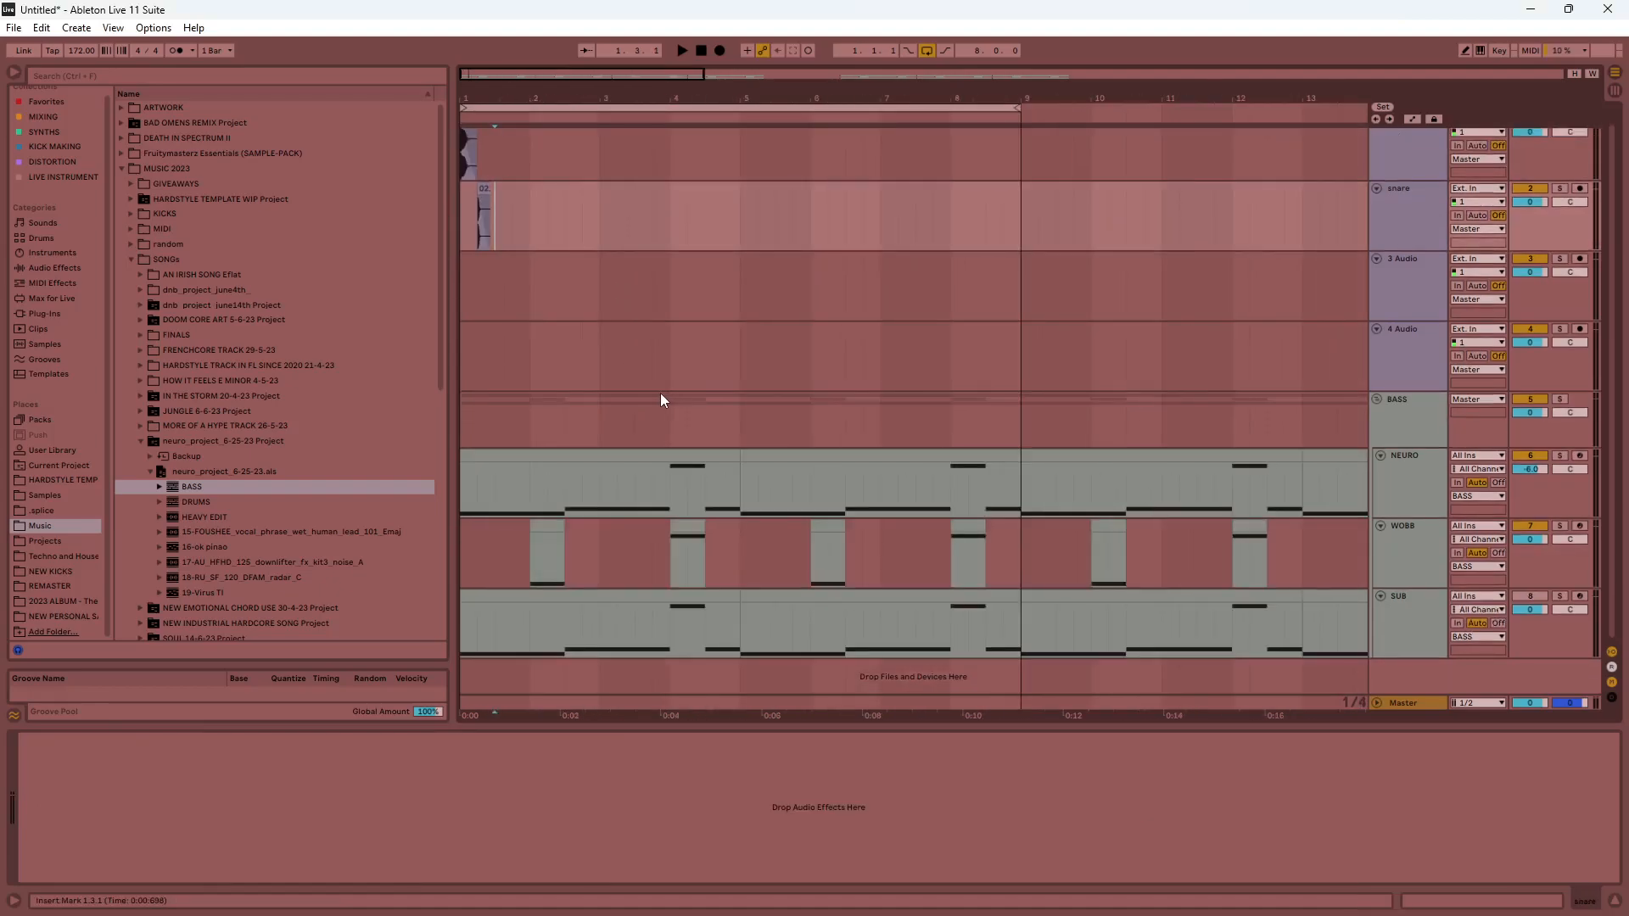
scroll(567, 165, "up", 5)
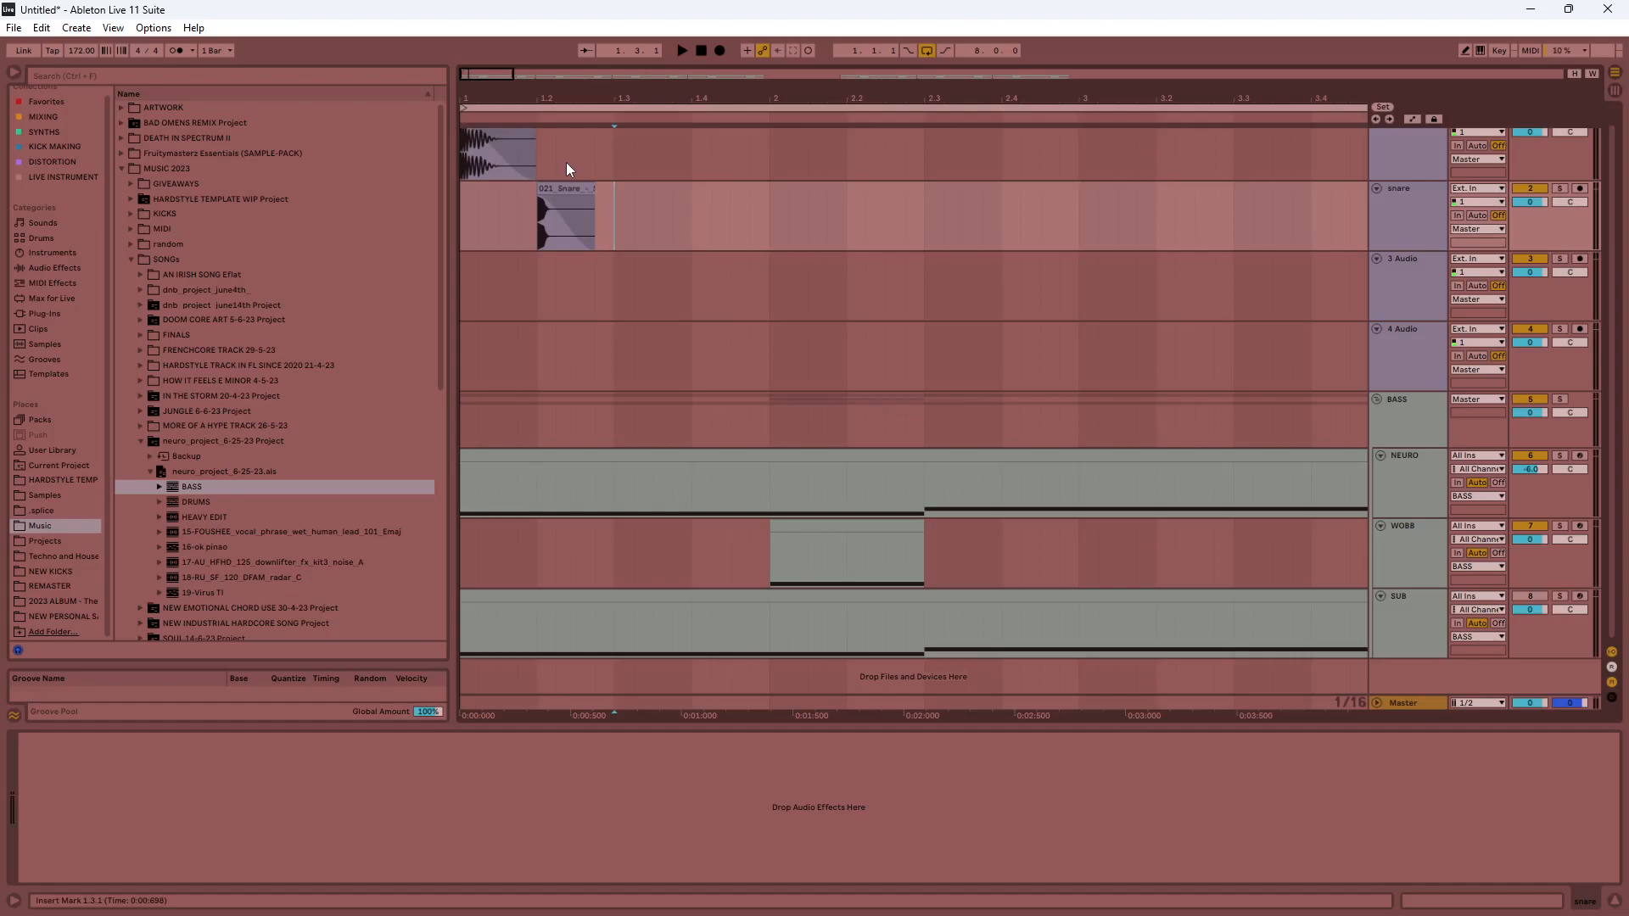
scroll(543, 179, "up", 1)
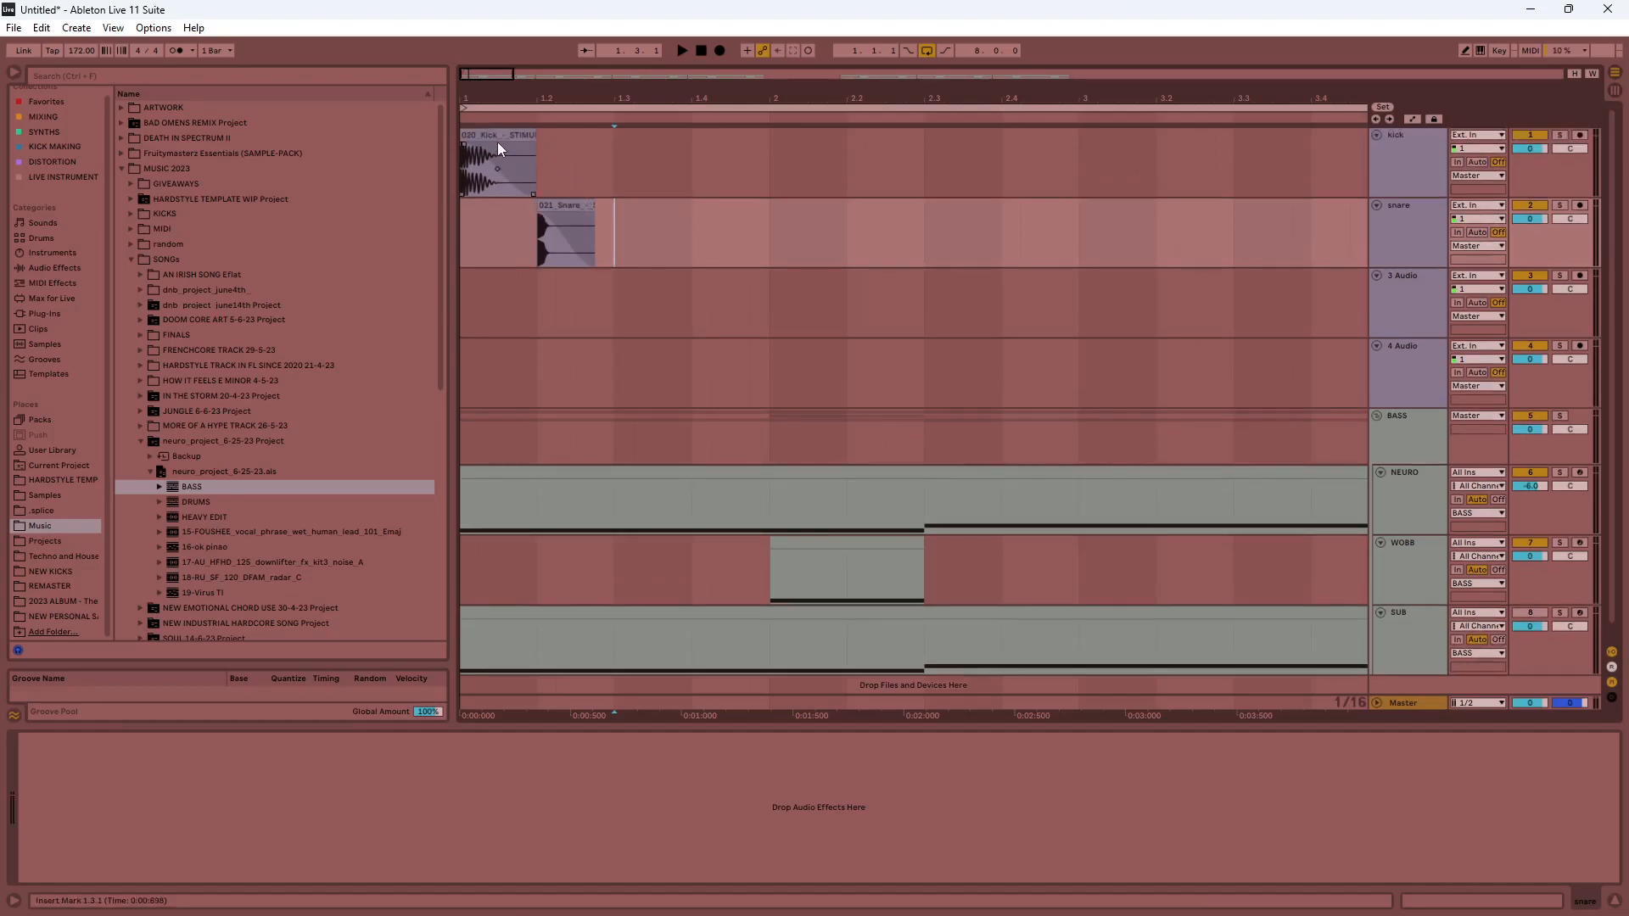
Look through the Samples folder and the User Library in the browser.
left_click(493, 132)
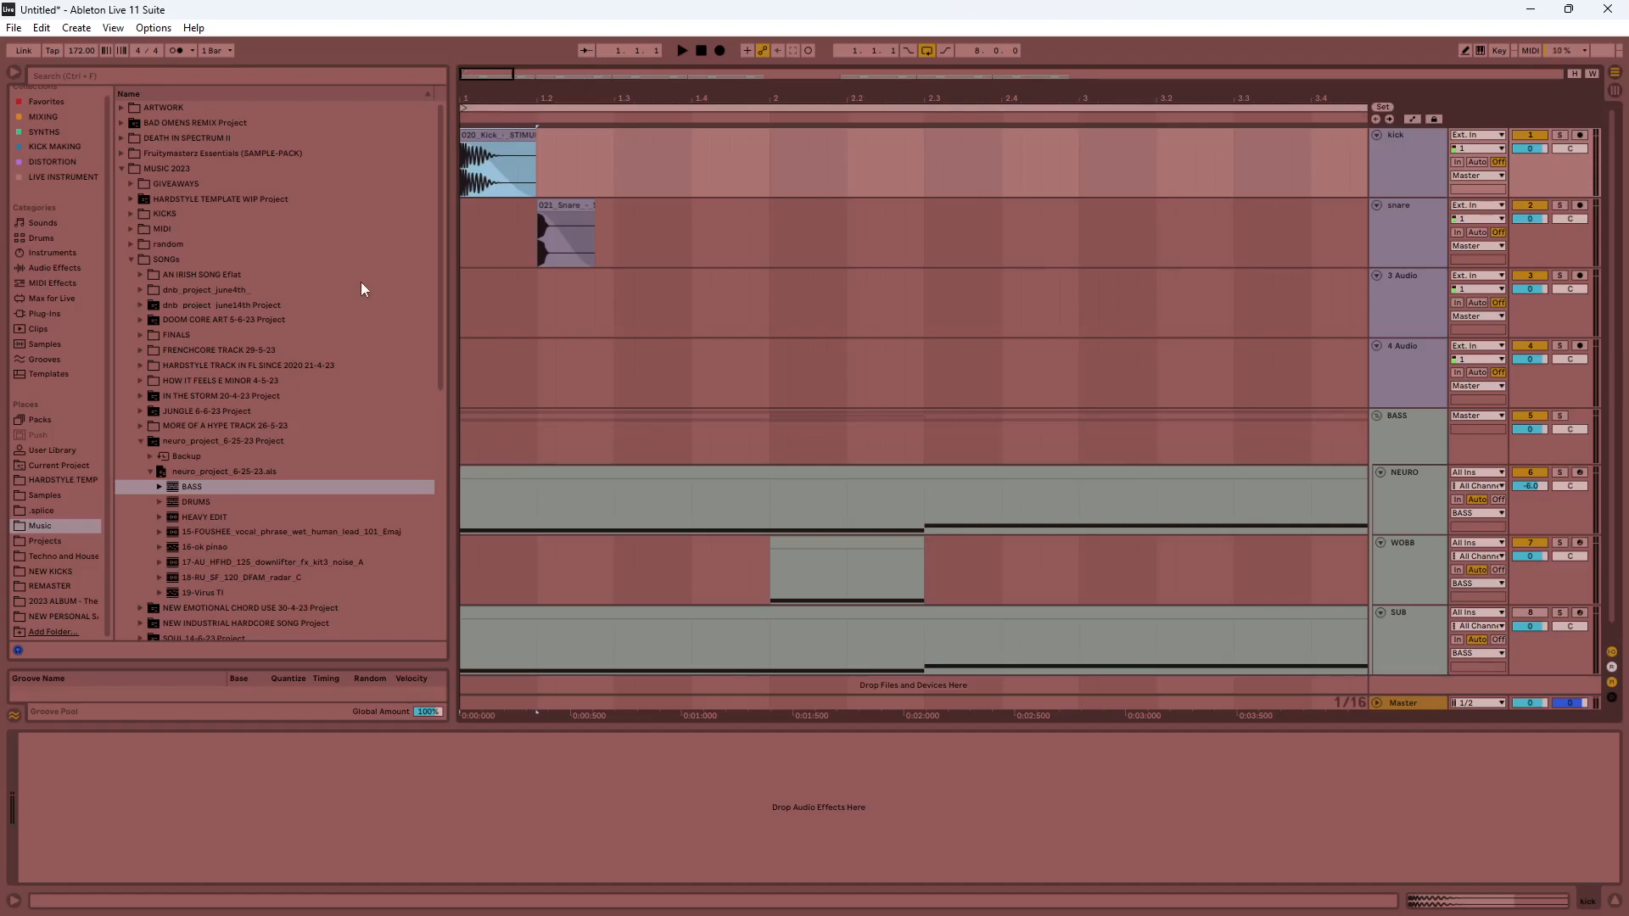
left_click(48, 495)
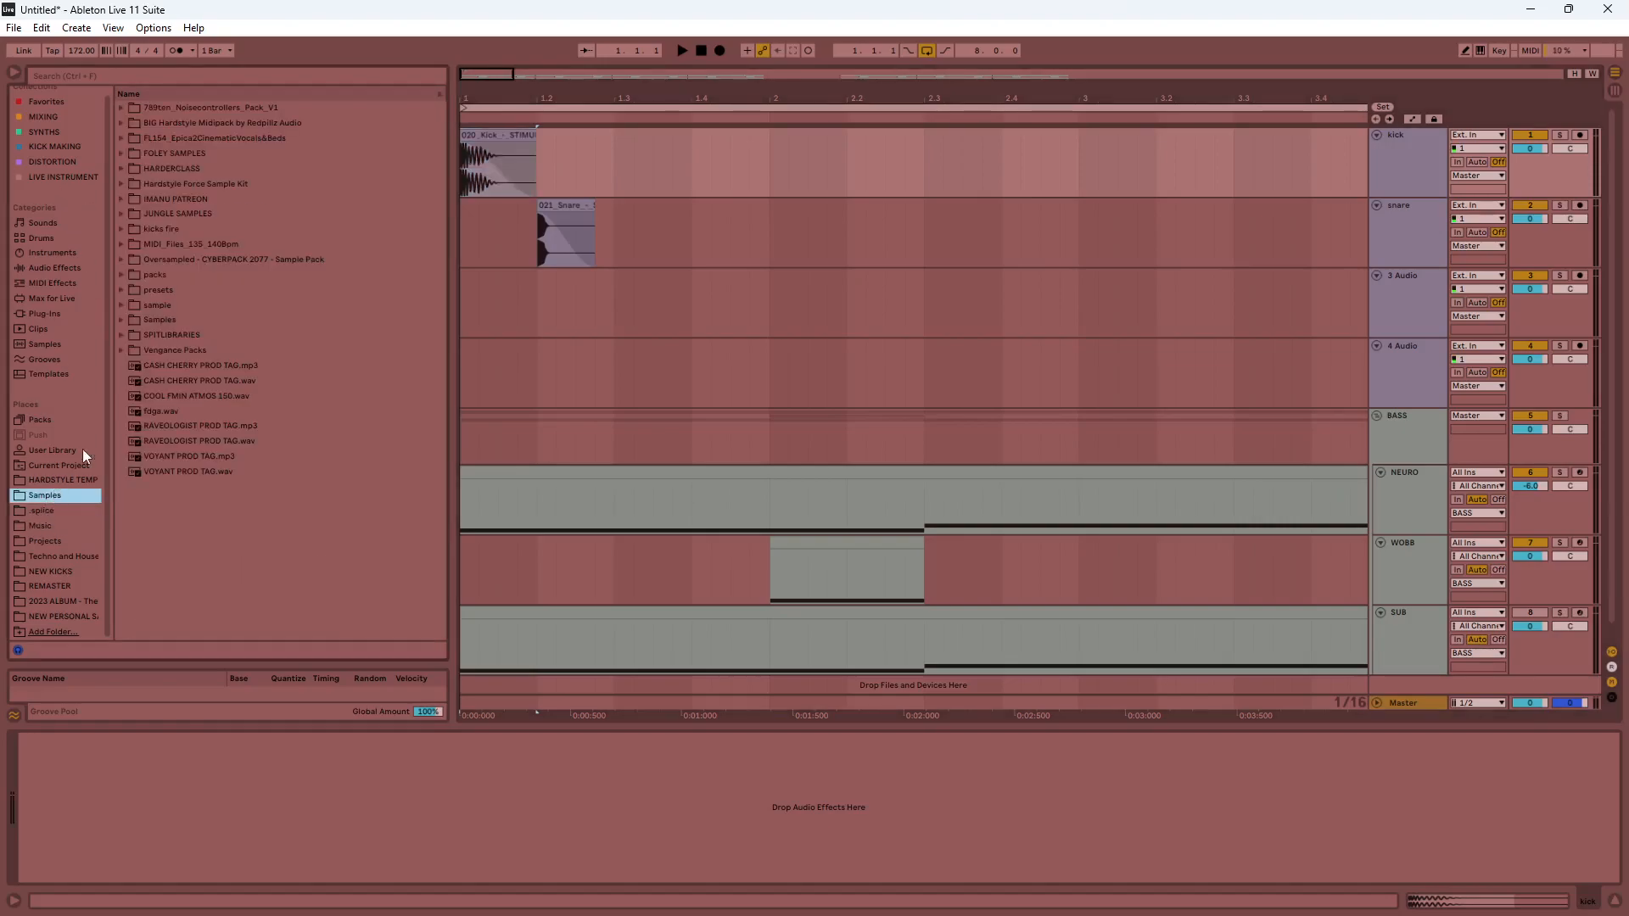
left_click(51, 451)
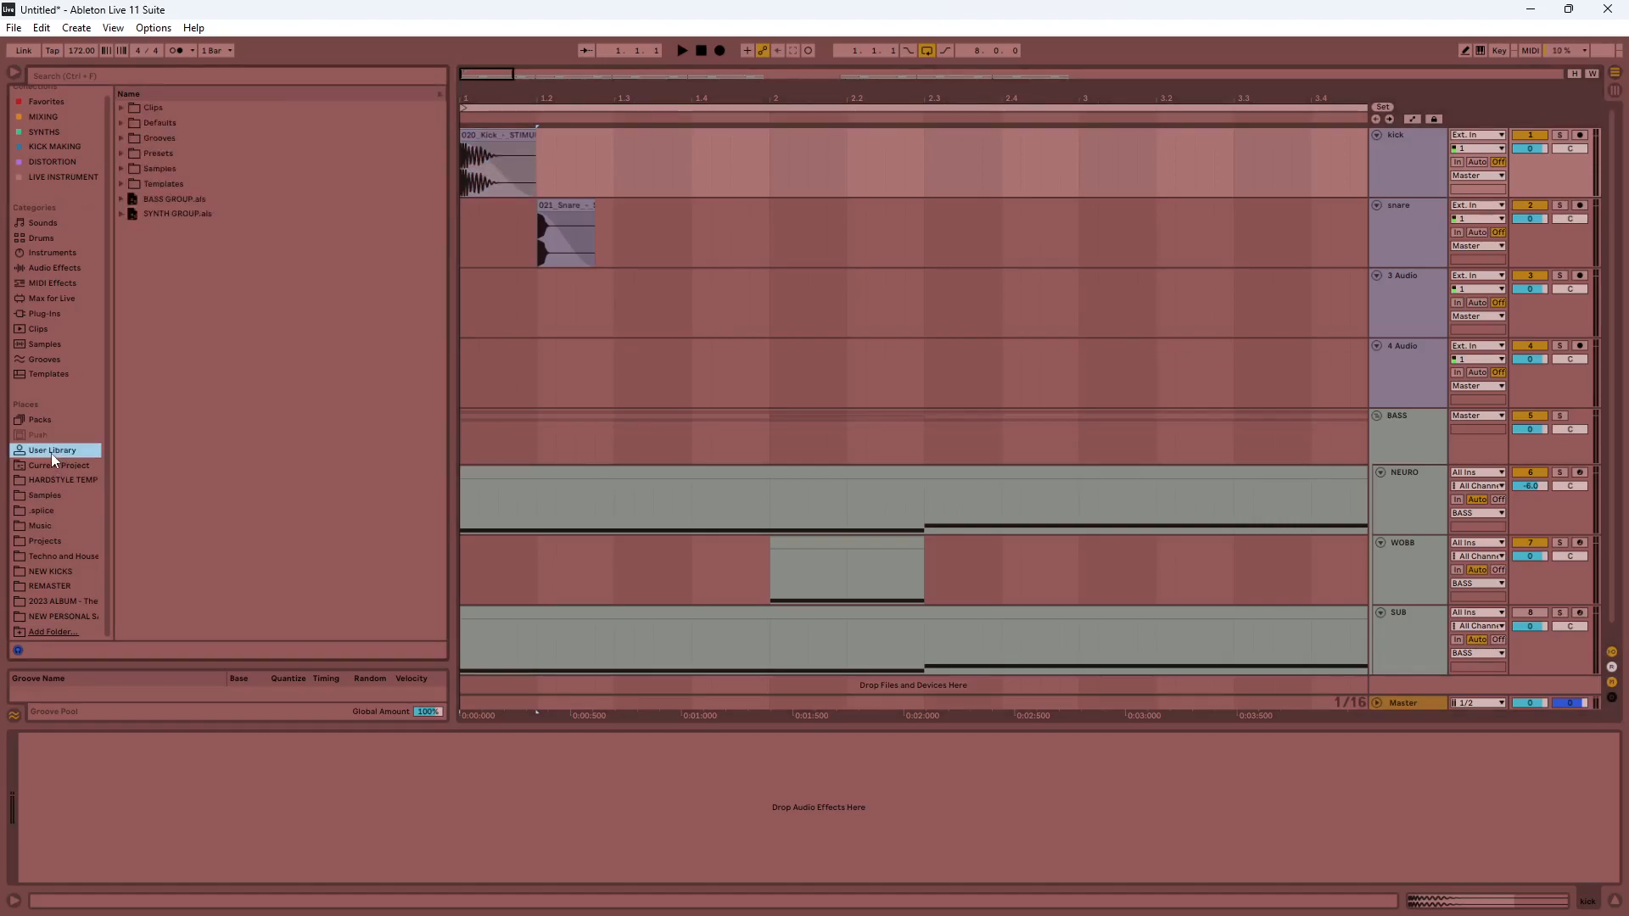
left_click(473, 181)
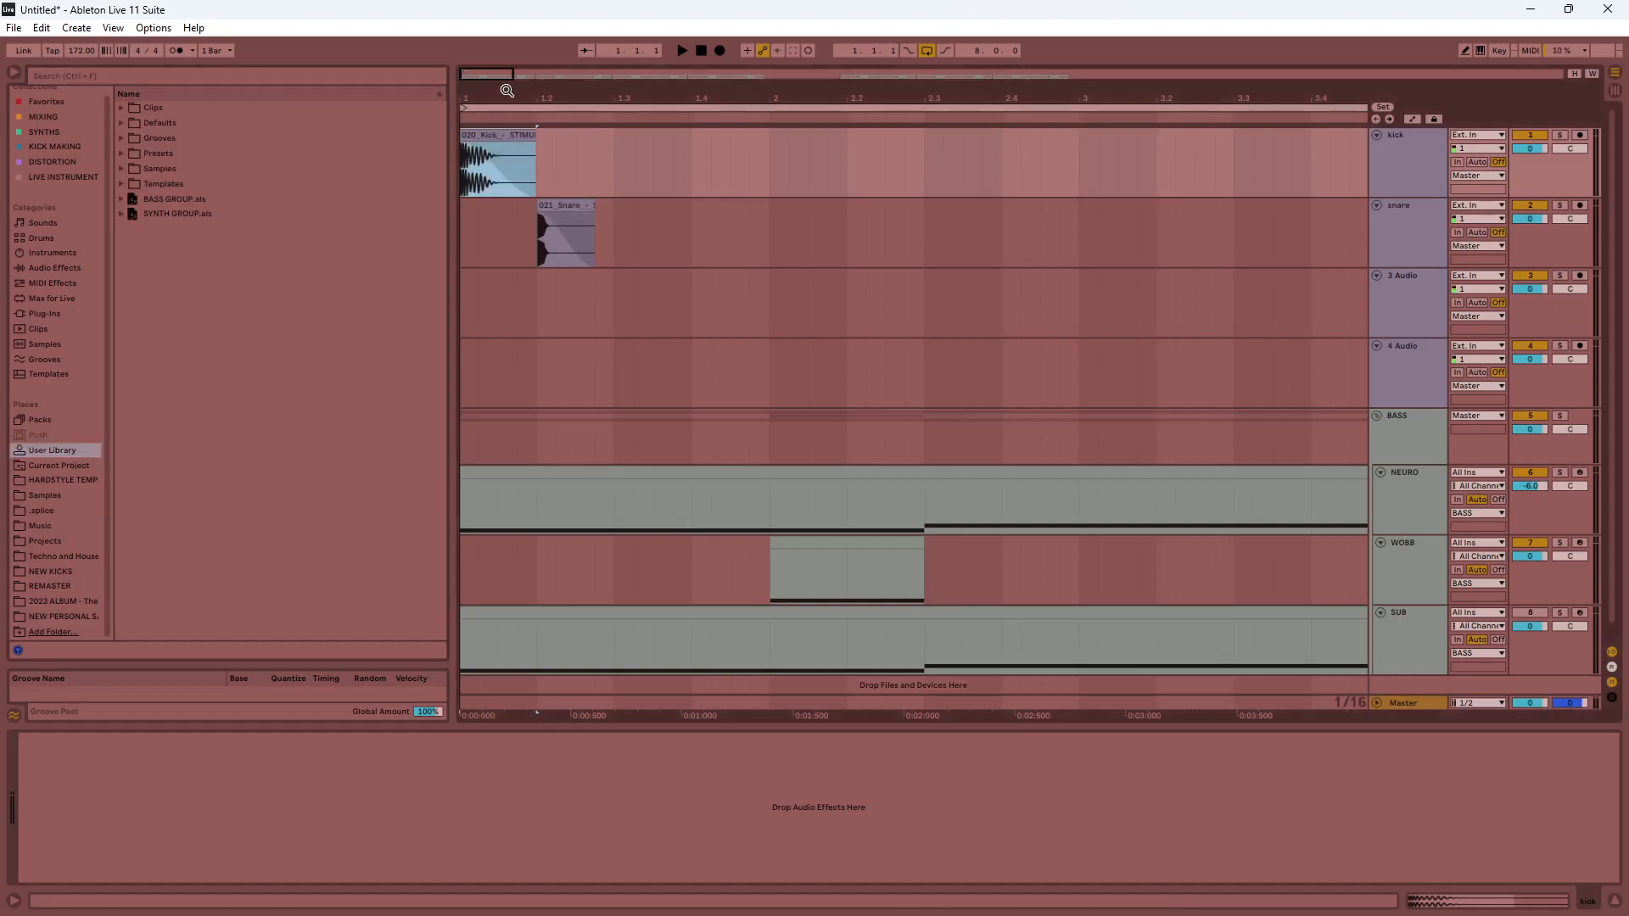
Audition the drums using the solo switches of the kick and snare tracks.
left_click(1561, 134)
key("space")
left_click(1561, 205)
left_click(1562, 136)
Lower the pitch of the kick clip and shorten the clip to about 0.25 seconds.
double_click(502, 134)
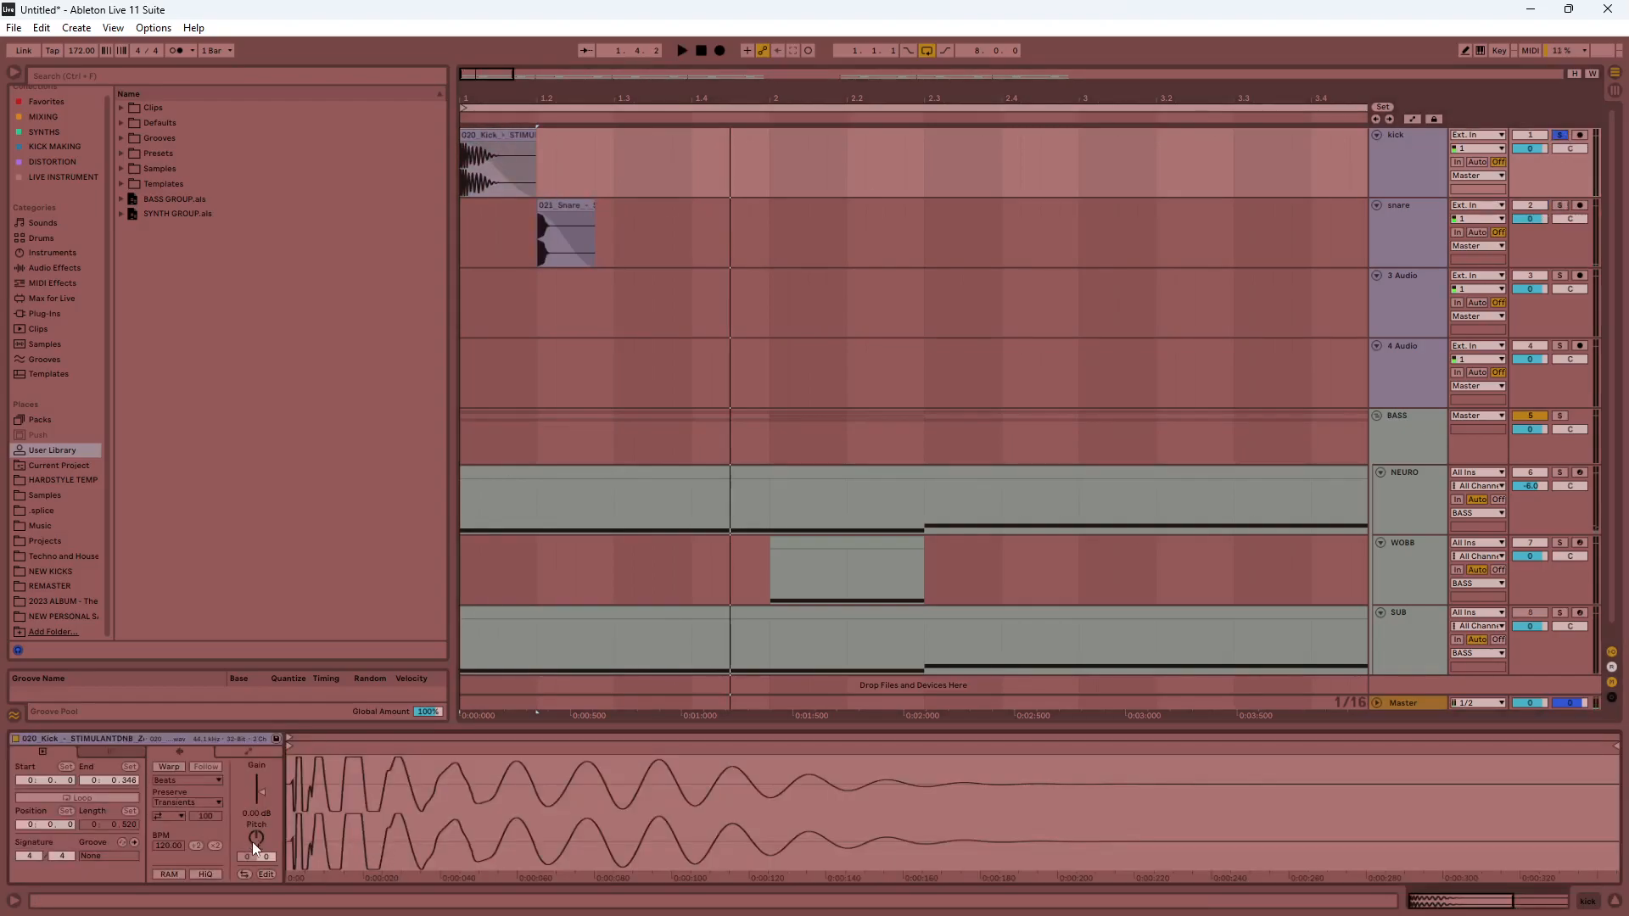
left_click_drag(253, 841, 253, 857)
left_click_drag(574, 135, 536, 136)
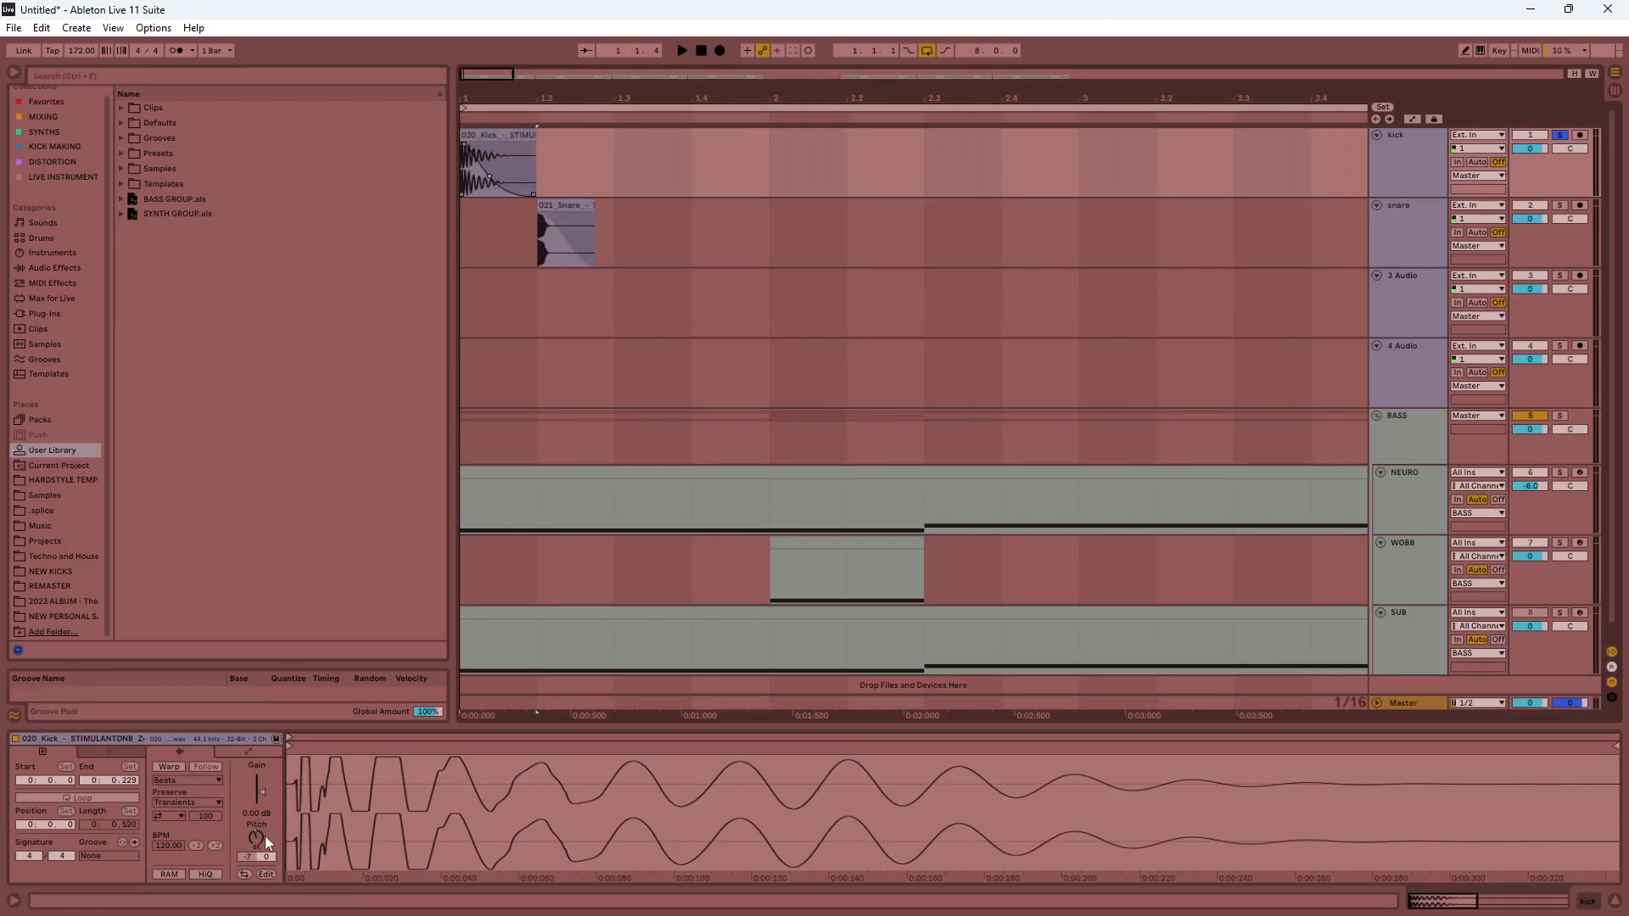
left_click(459, 187)
left_click_drag(535, 165, 490, 181)
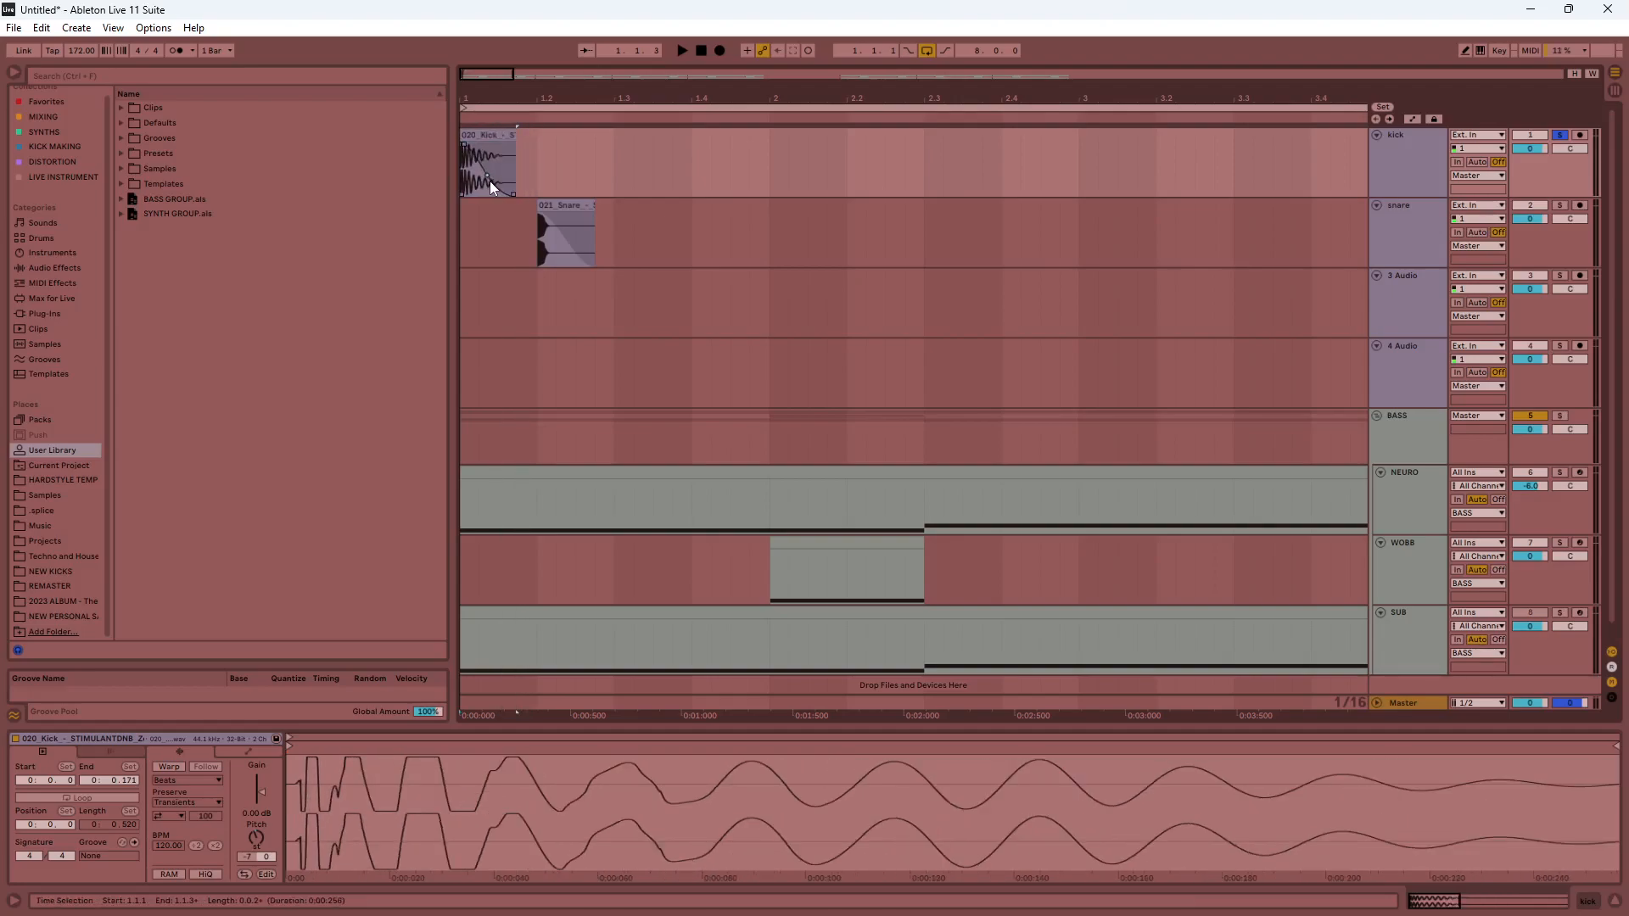
Copy the kick clip to position 1.3.3 and the snare clip to position 1.4.1 in the first bar.
left_click(498, 135)
key("ctrl+c")
left_click(651, 166)
key("ctrl+v")
left_click(565, 204)
key("ctrl+c")
left_click(694, 208)
key("ctrl+v")
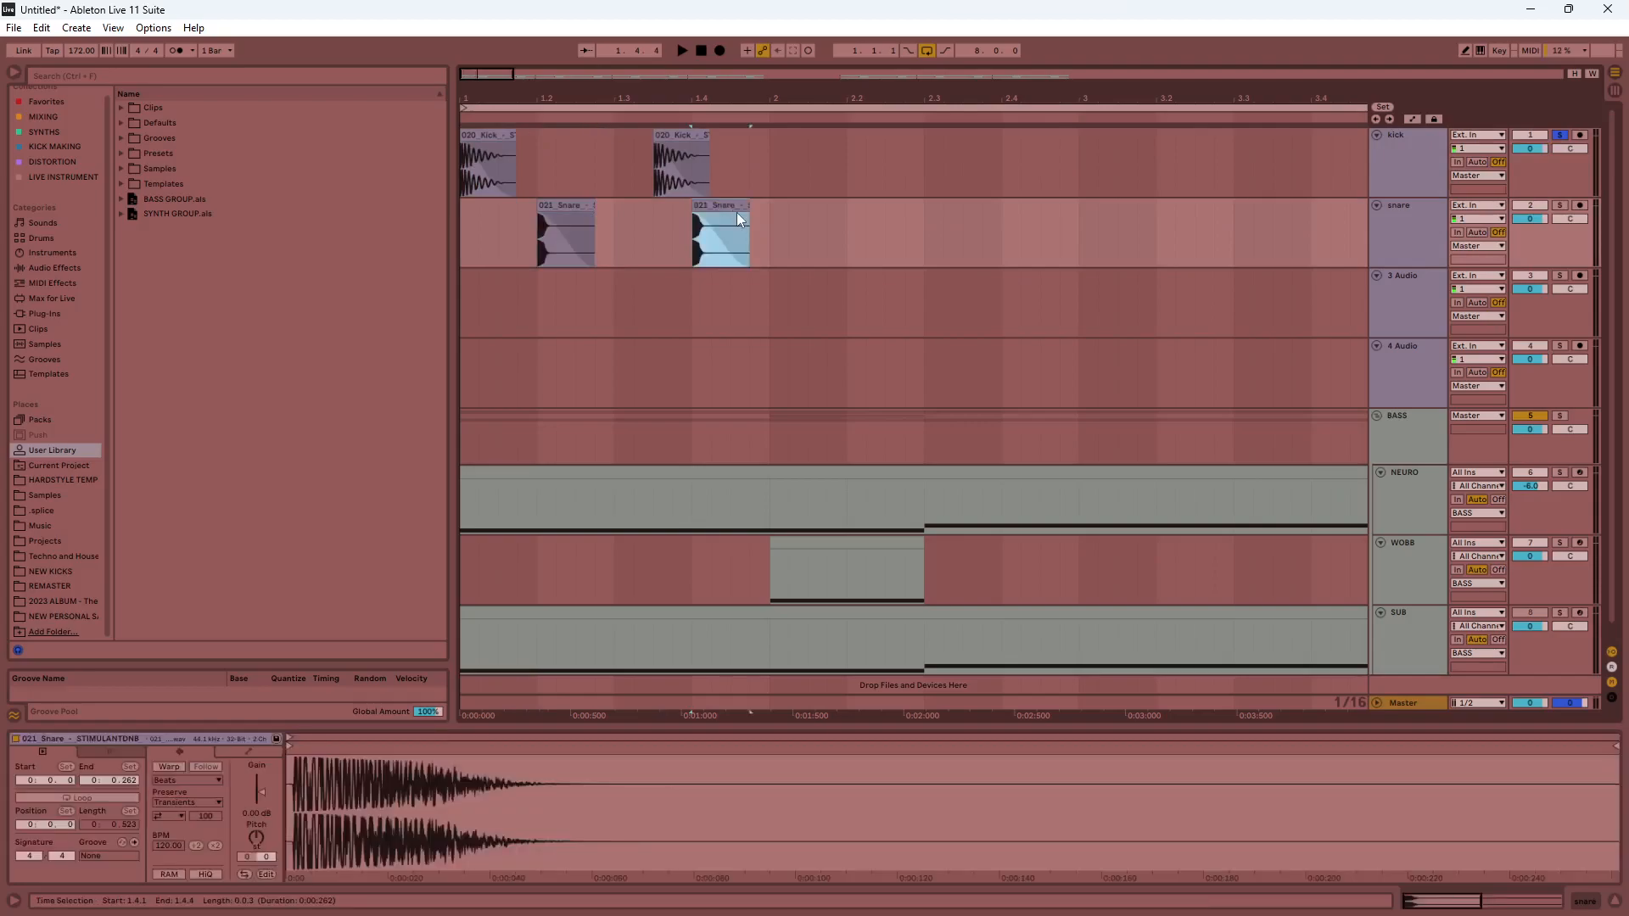
Examine how the kick and snare clips are placed on the beats of the first bar.
left_click(465, 173)
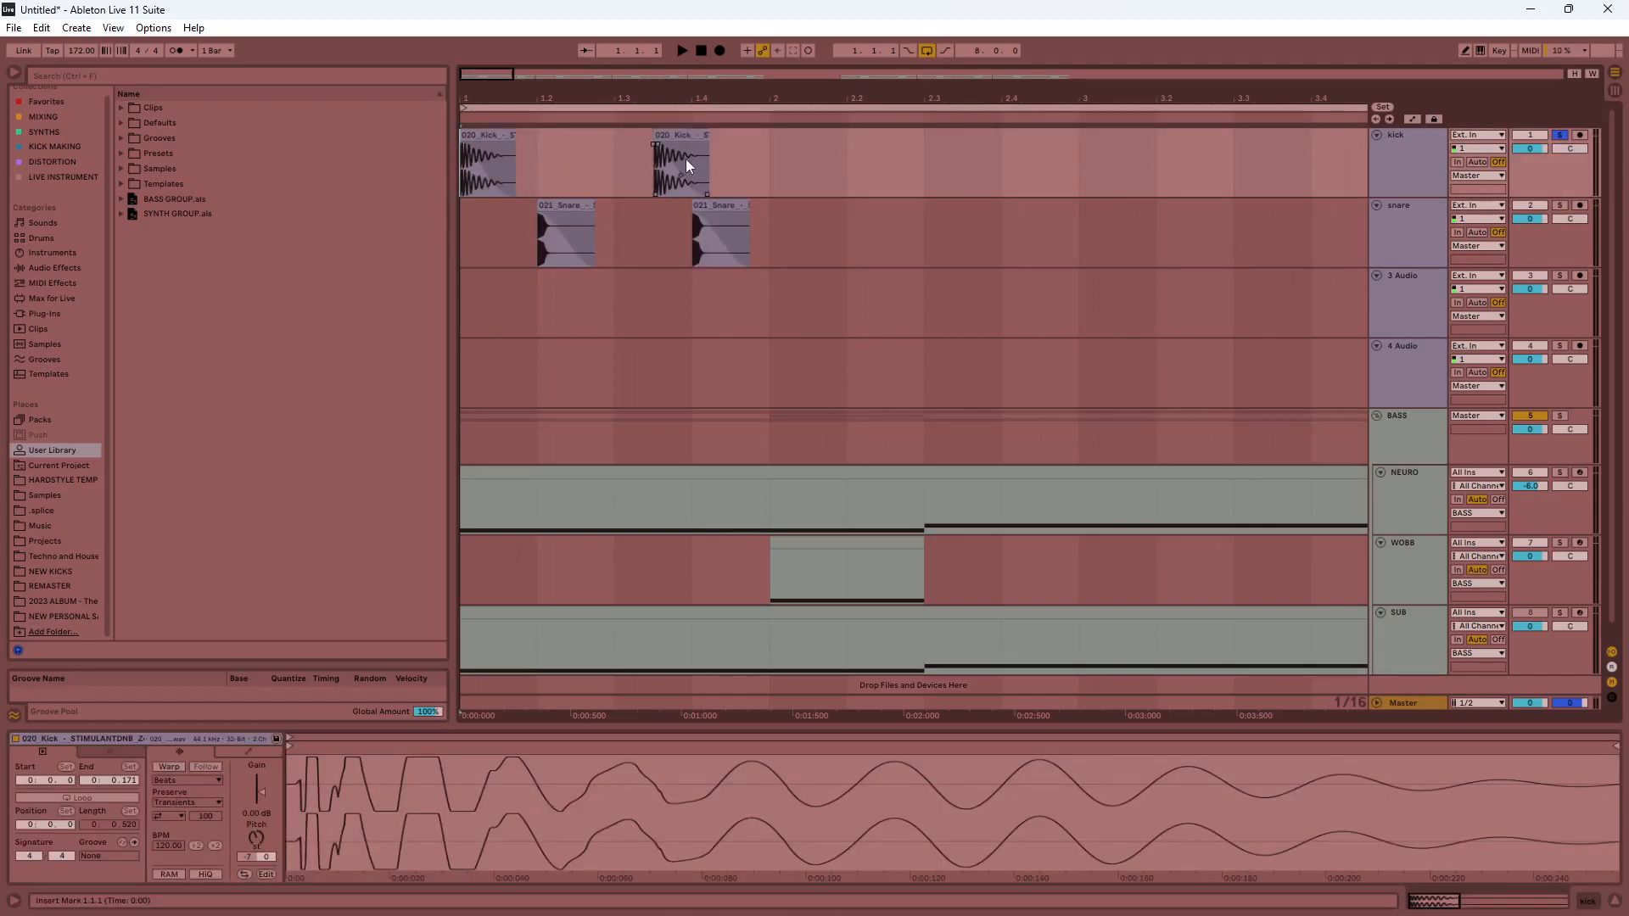
left_click_drag(613, 166, 397, 151)
left_click_drag(770, 175, 385, 176)
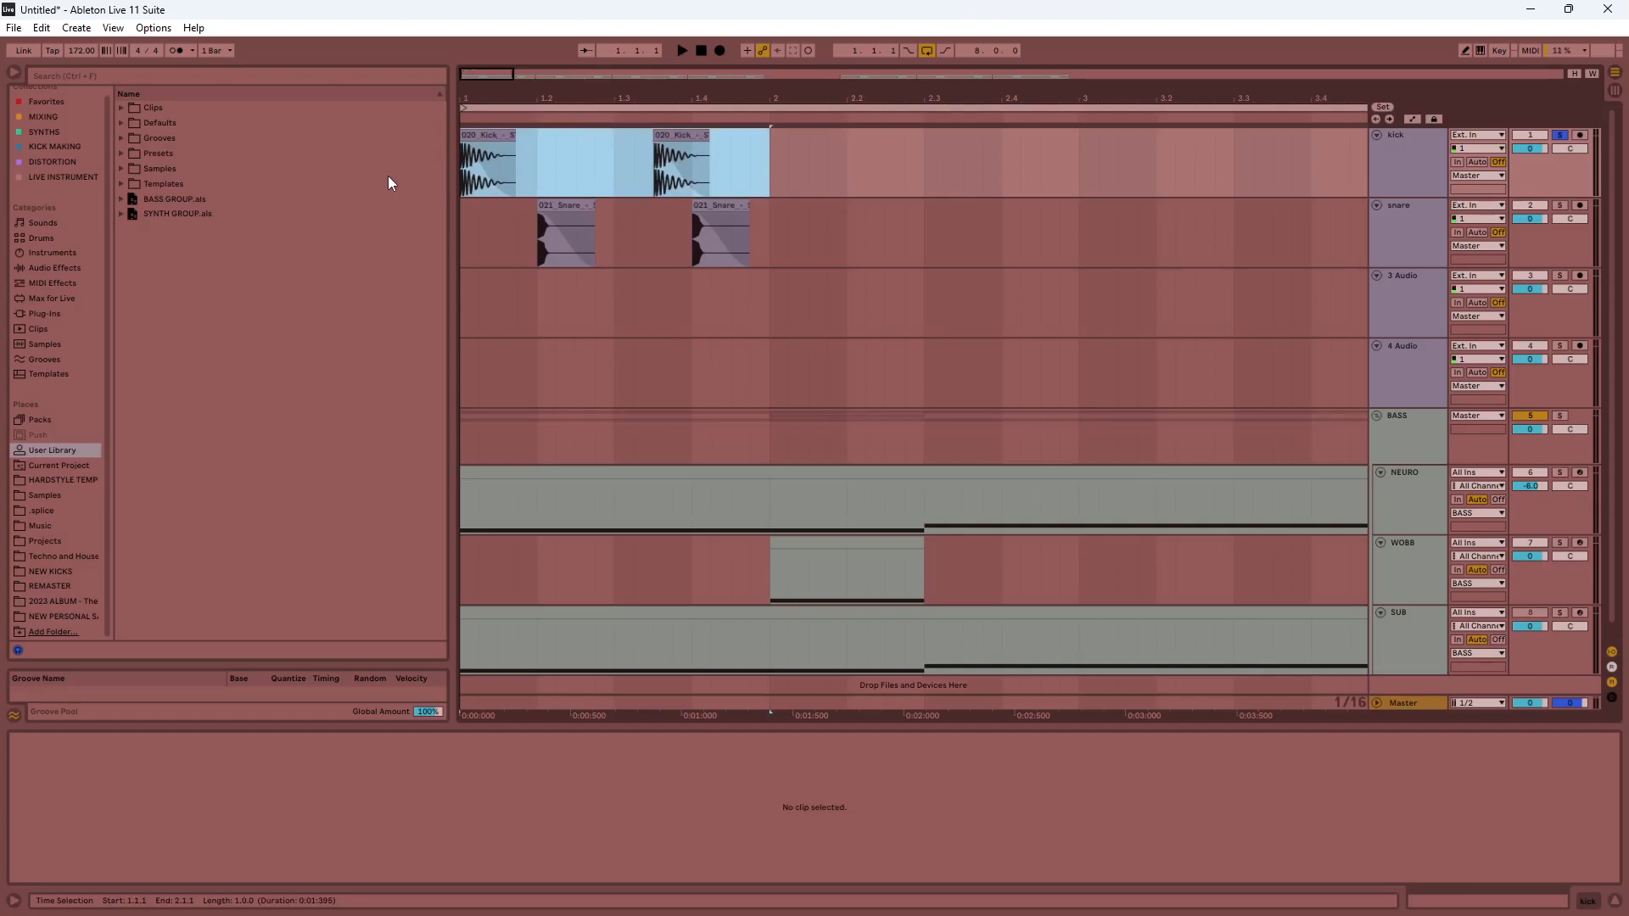
left_click_drag(462, 174, 511, 172)
left_click_drag(611, 174, 542, 174)
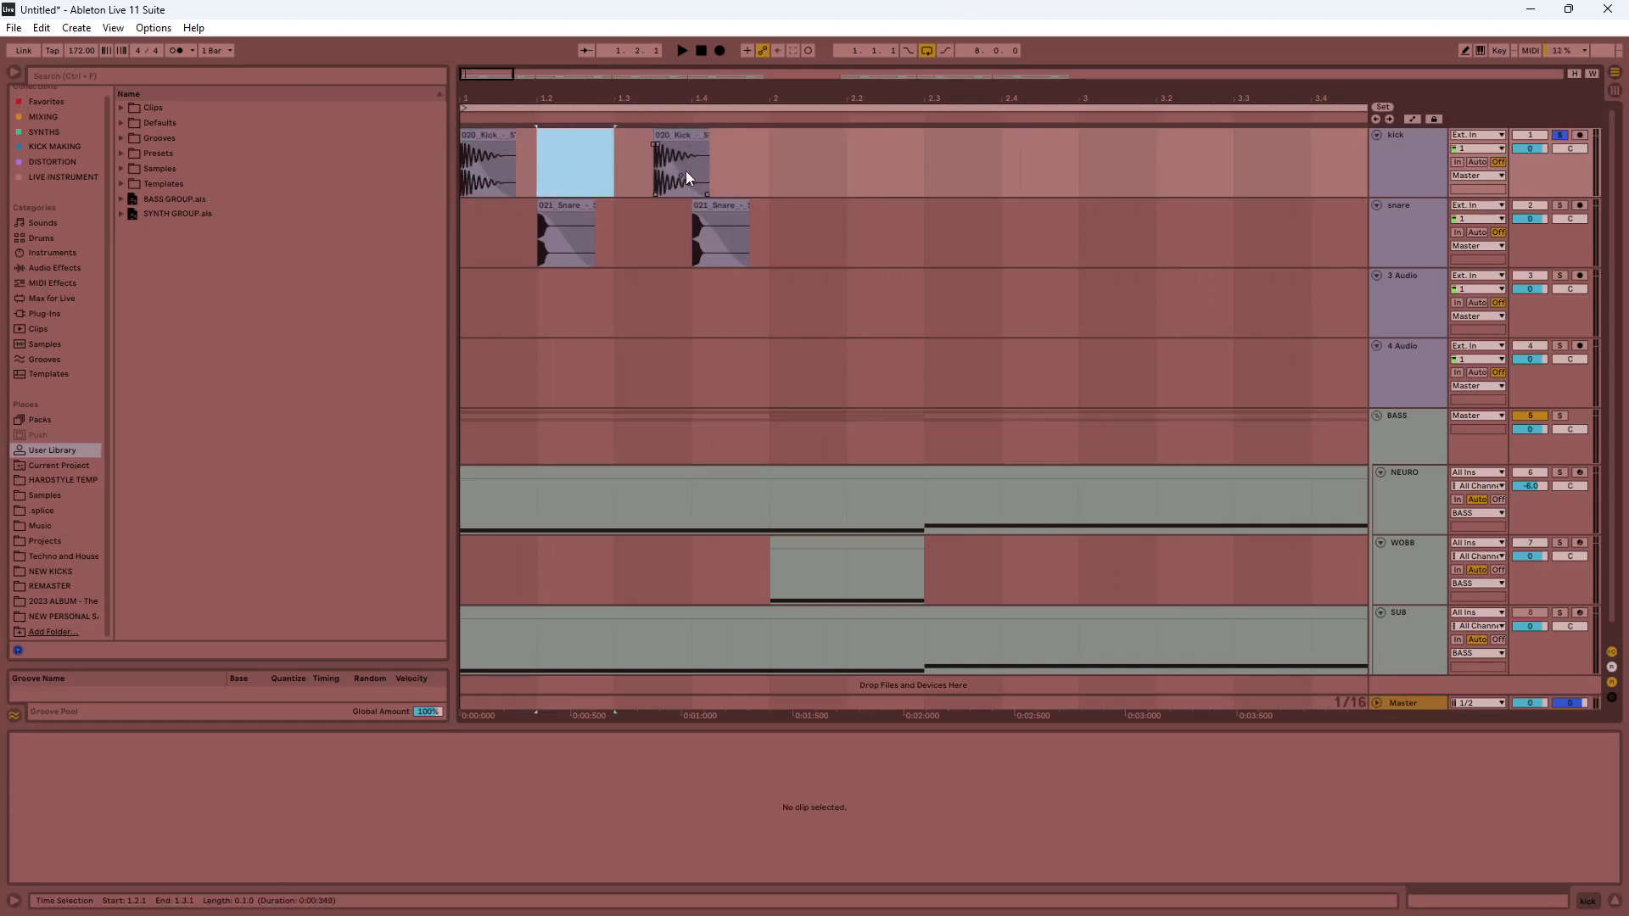
left_click_drag(710, 173, 624, 178)
left_click_drag(772, 177, 692, 176)
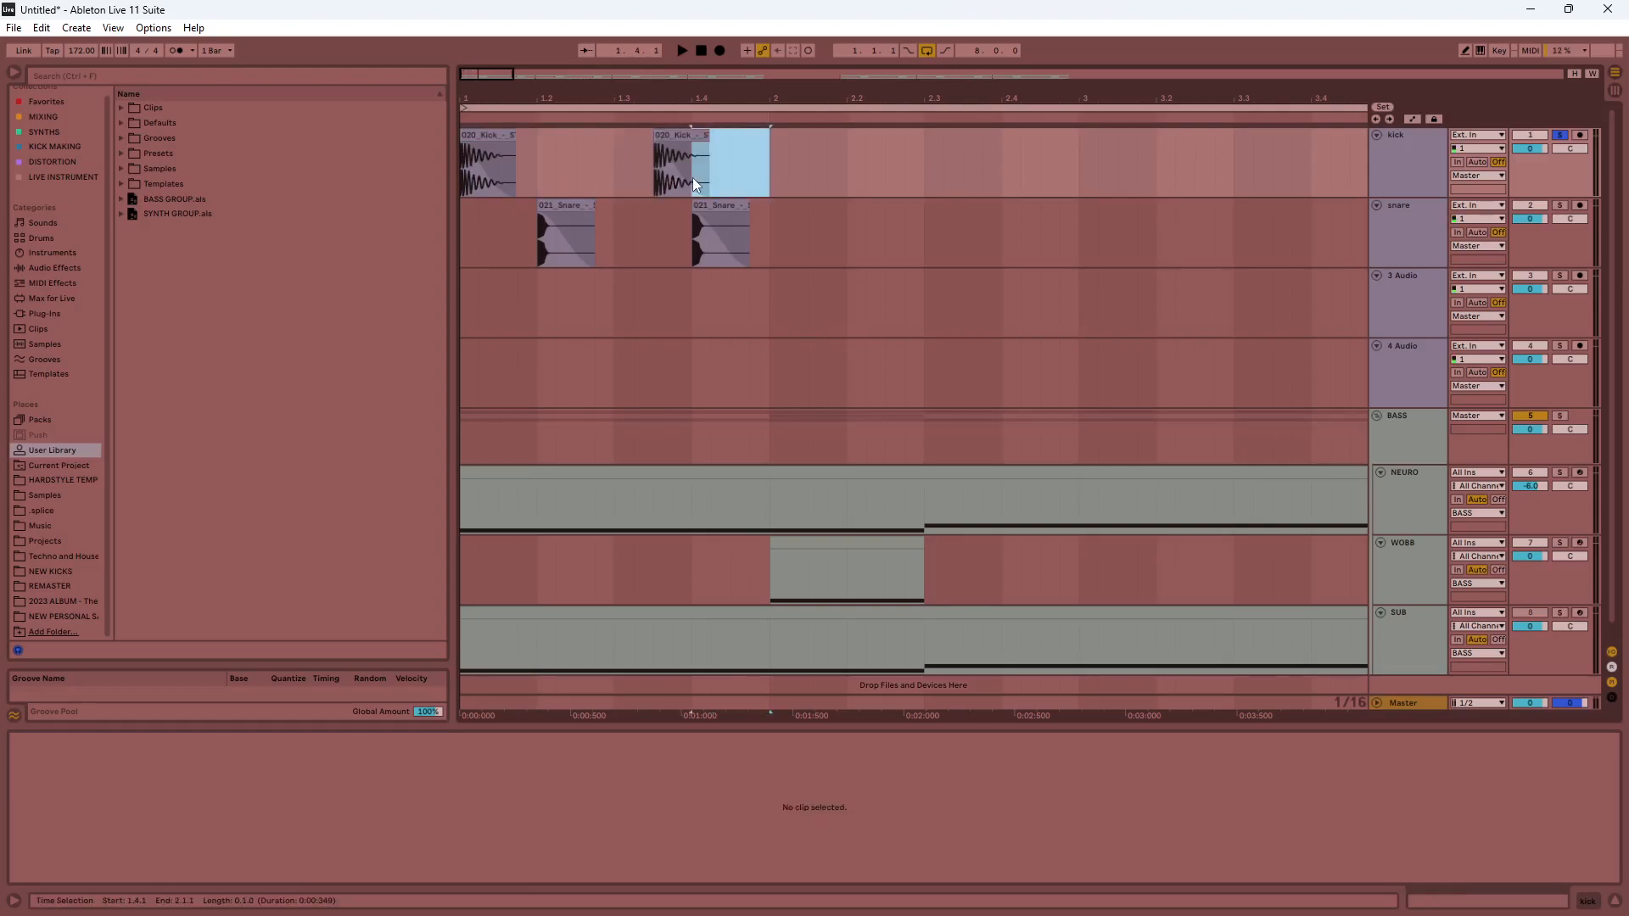
left_click(659, 205)
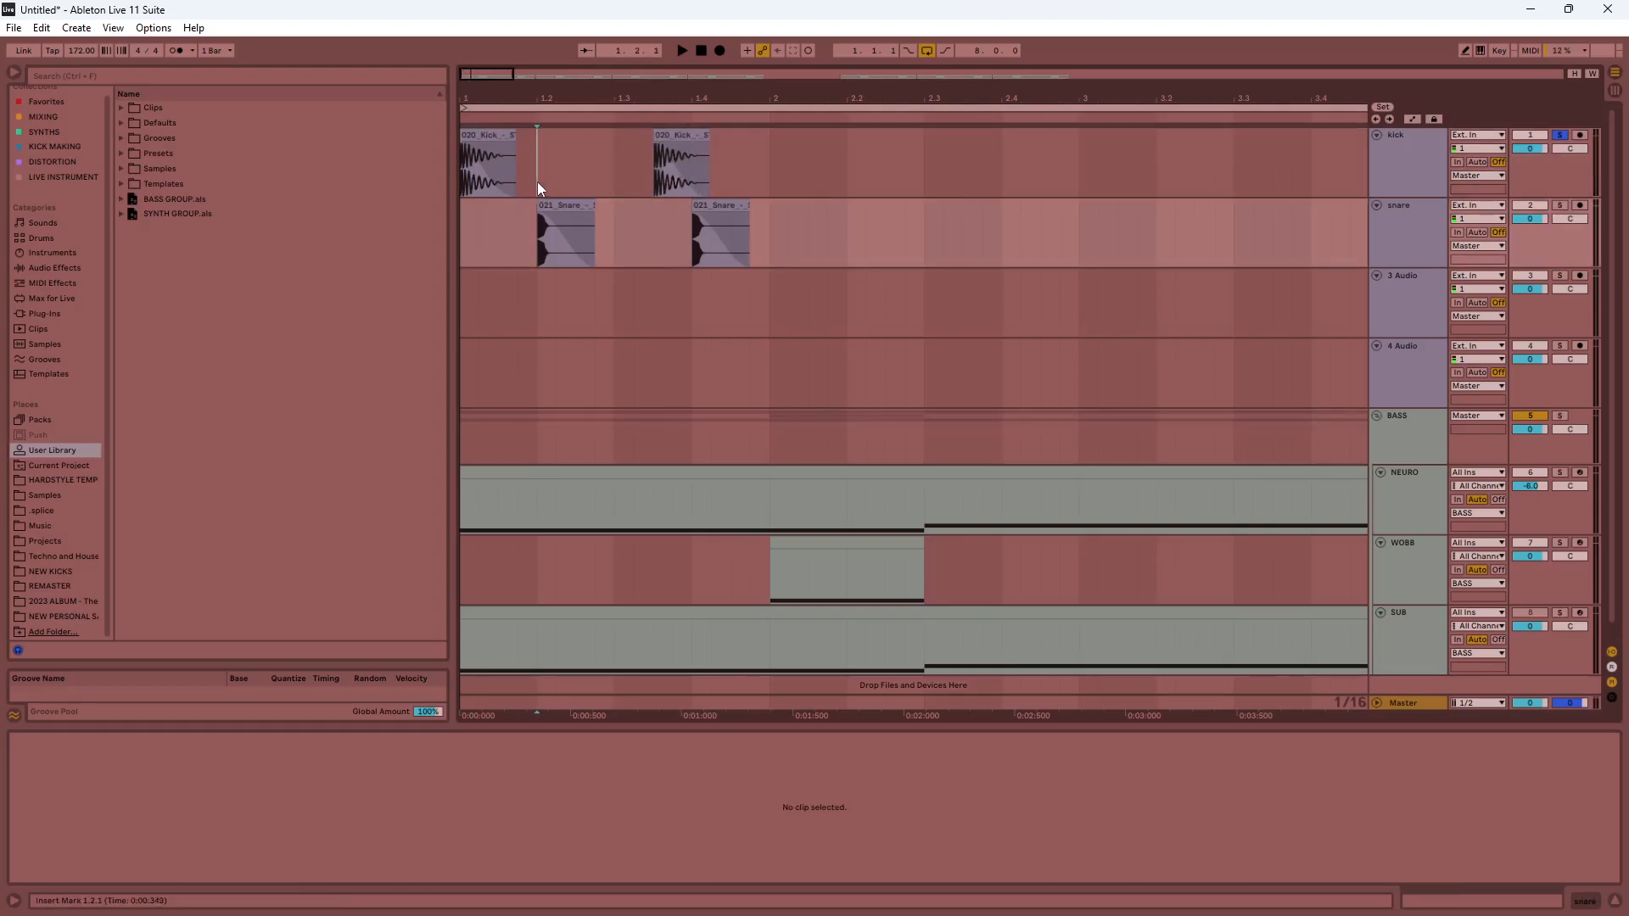
left_click_drag(537, 181, 462, 178)
left_click_drag(606, 185, 700, 182)
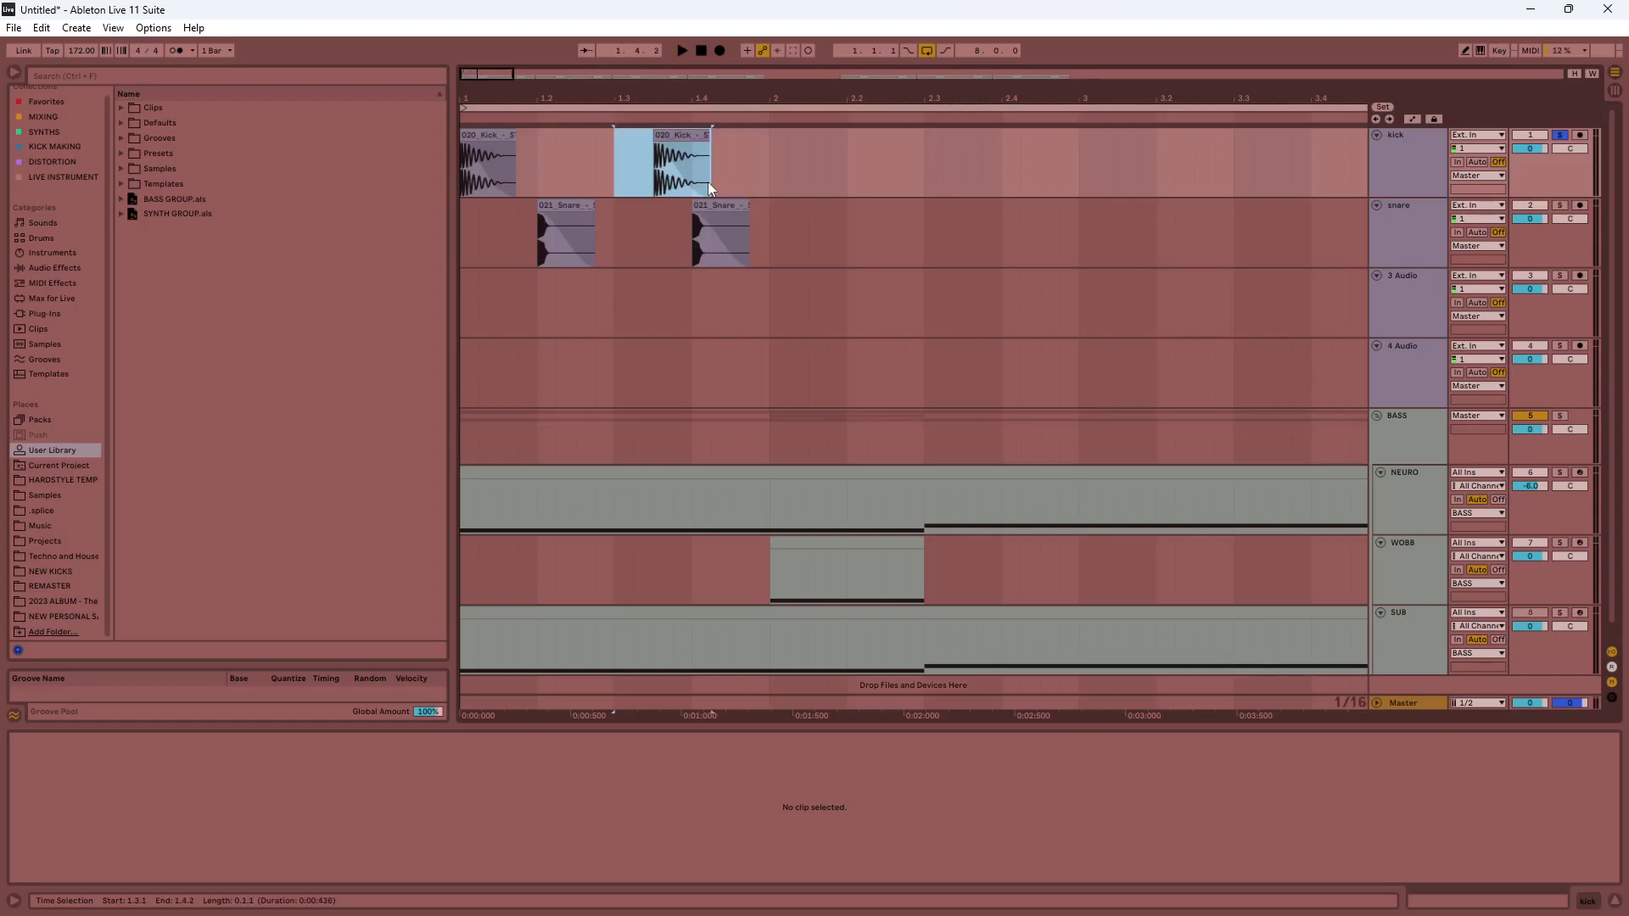
left_click(560, 181)
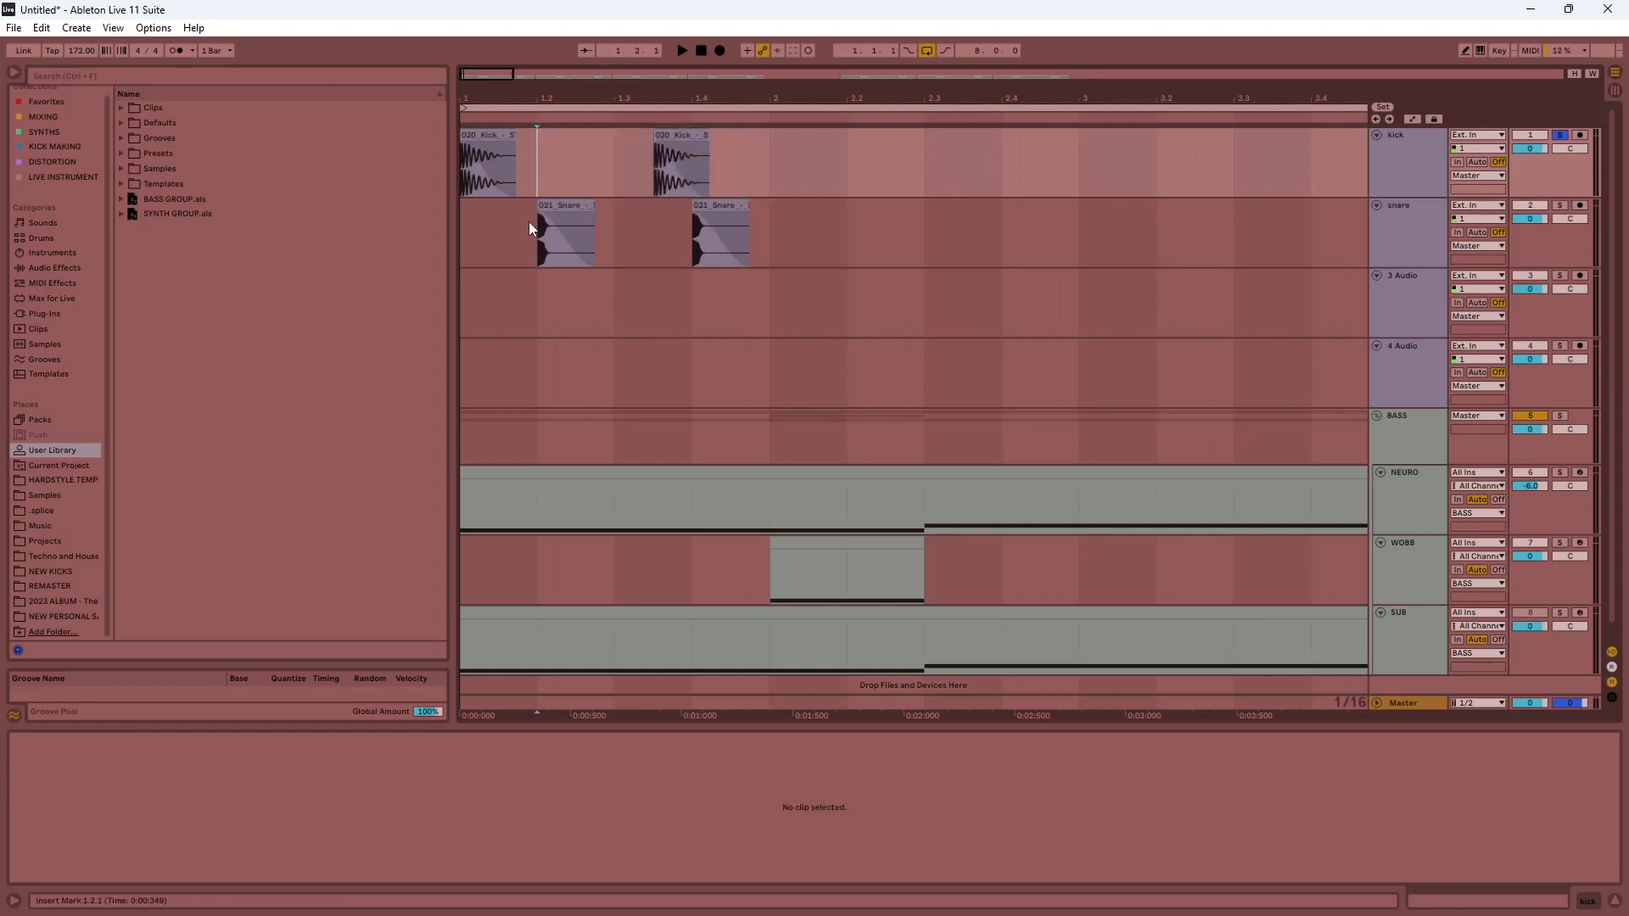
left_click_drag(533, 225, 783, 223)
left_click_drag(457, 246, 394, 249)
left_click(466, 242)
Duplicate the one-bar kick and snare pattern across bars 2 to 5 and play it from the start.
left_click_drag(403, 170, 710, 237)
key("ctrl+d")
key("ctrl+d")
key("ctrl+d")
key("ctrl+d")
key("Home")
left_click_drag(461, 78, 545, 79)
key("space")
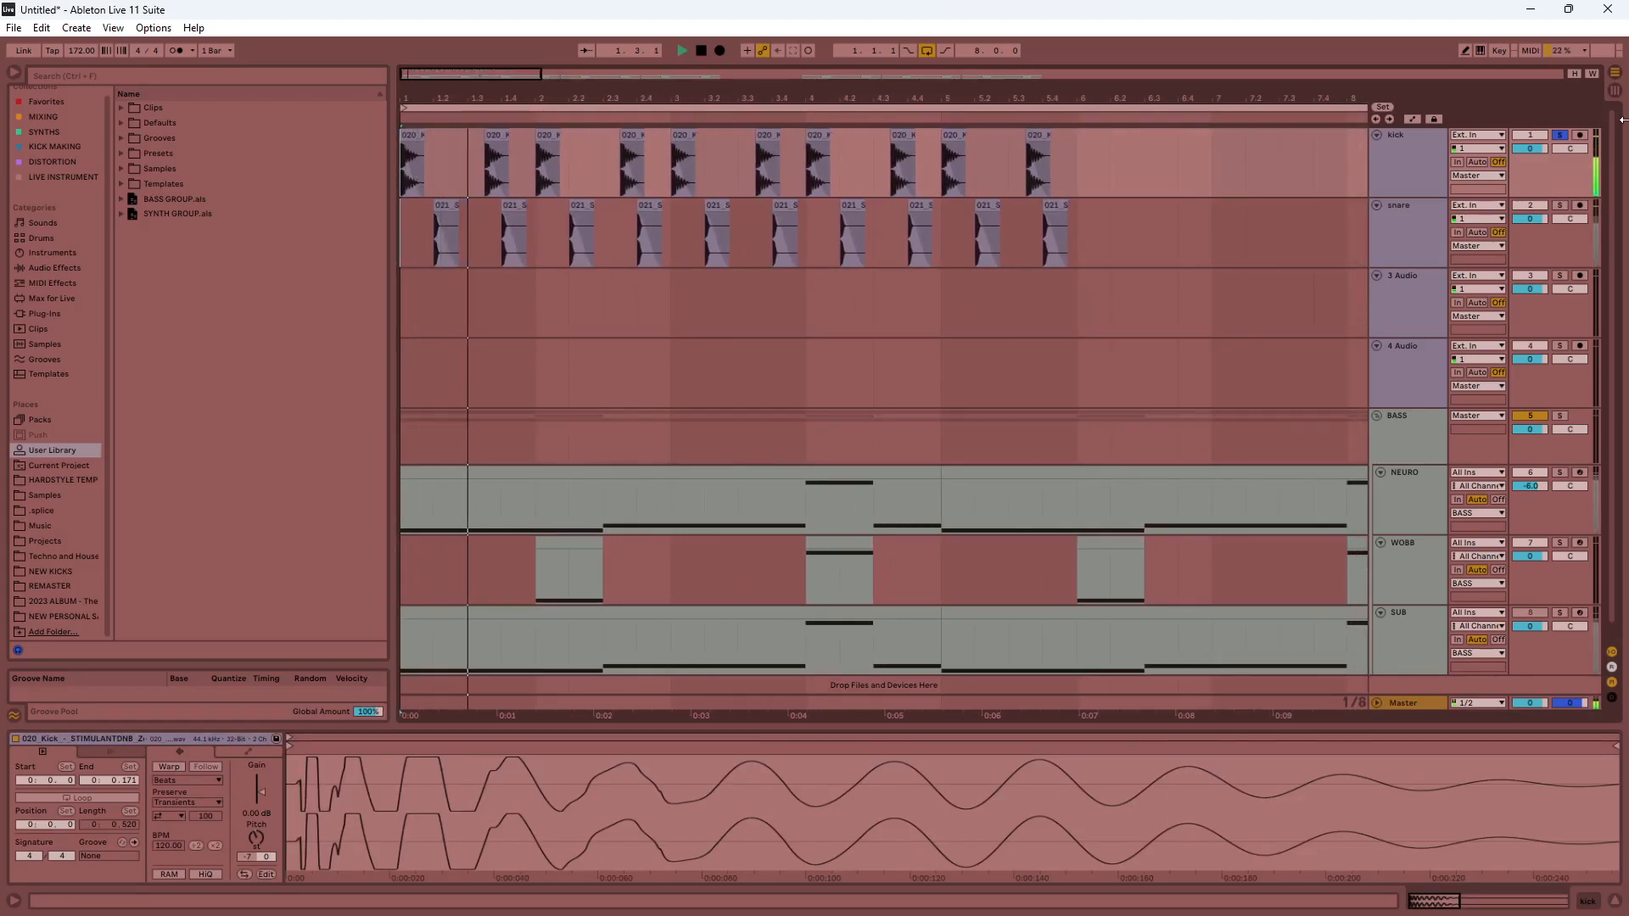
Unsolo the kick track and lower the snare and kick track volumes to about -2.5 dB during playback.
left_click(1559, 135)
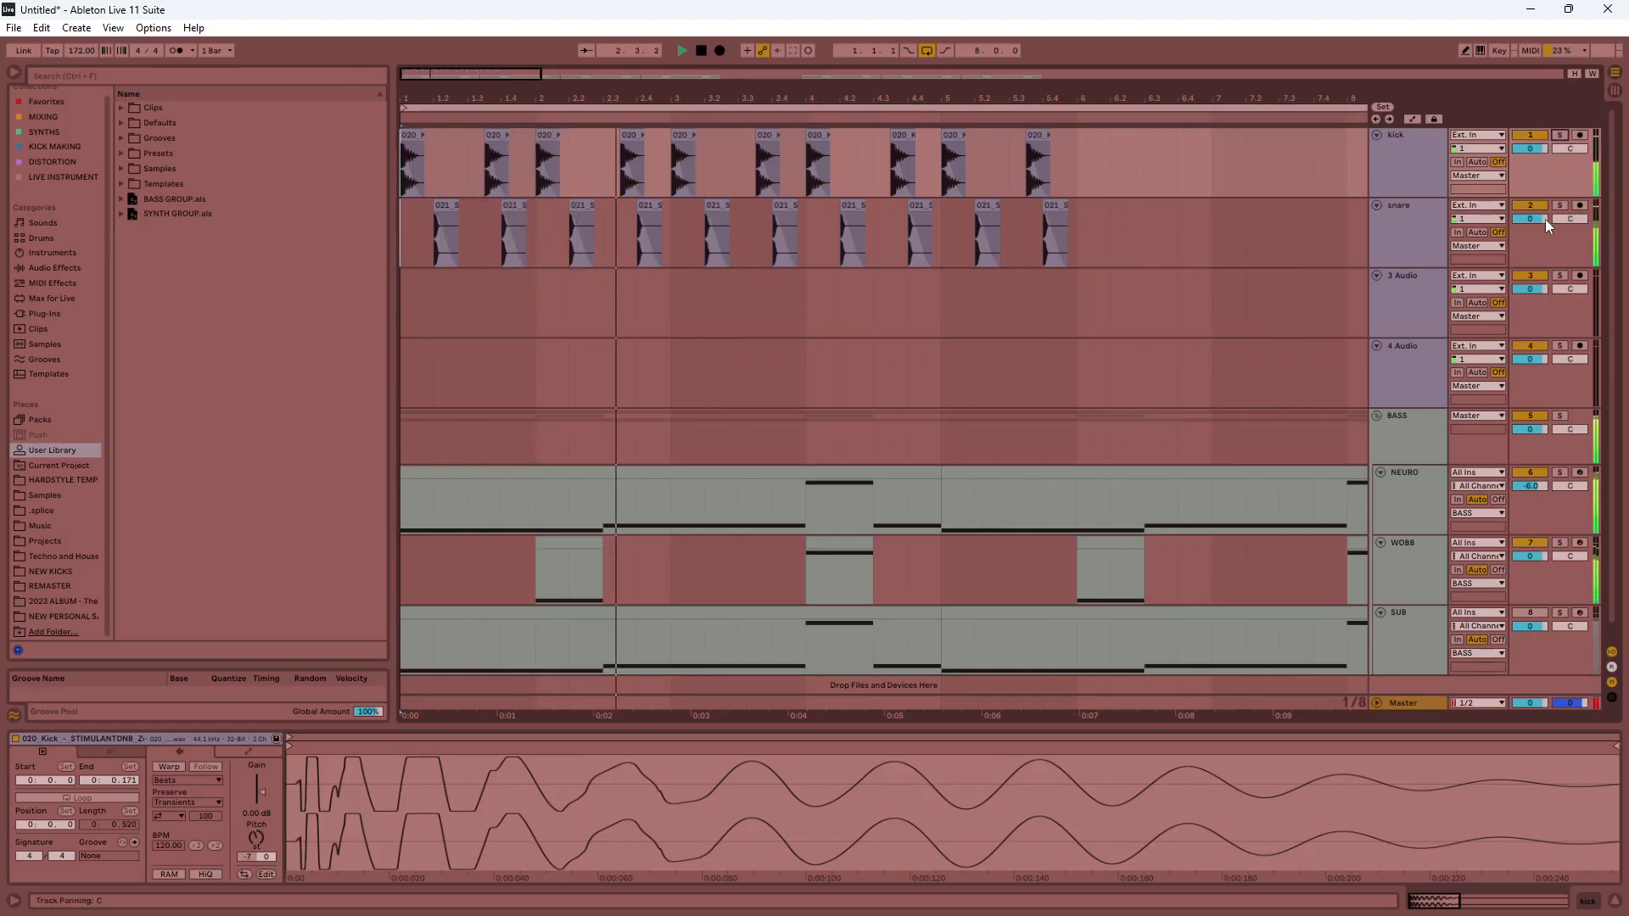
left_click_drag(1530, 219, 1530, 233)
left_click_drag(1530, 149, 1528, 156)
key("space")
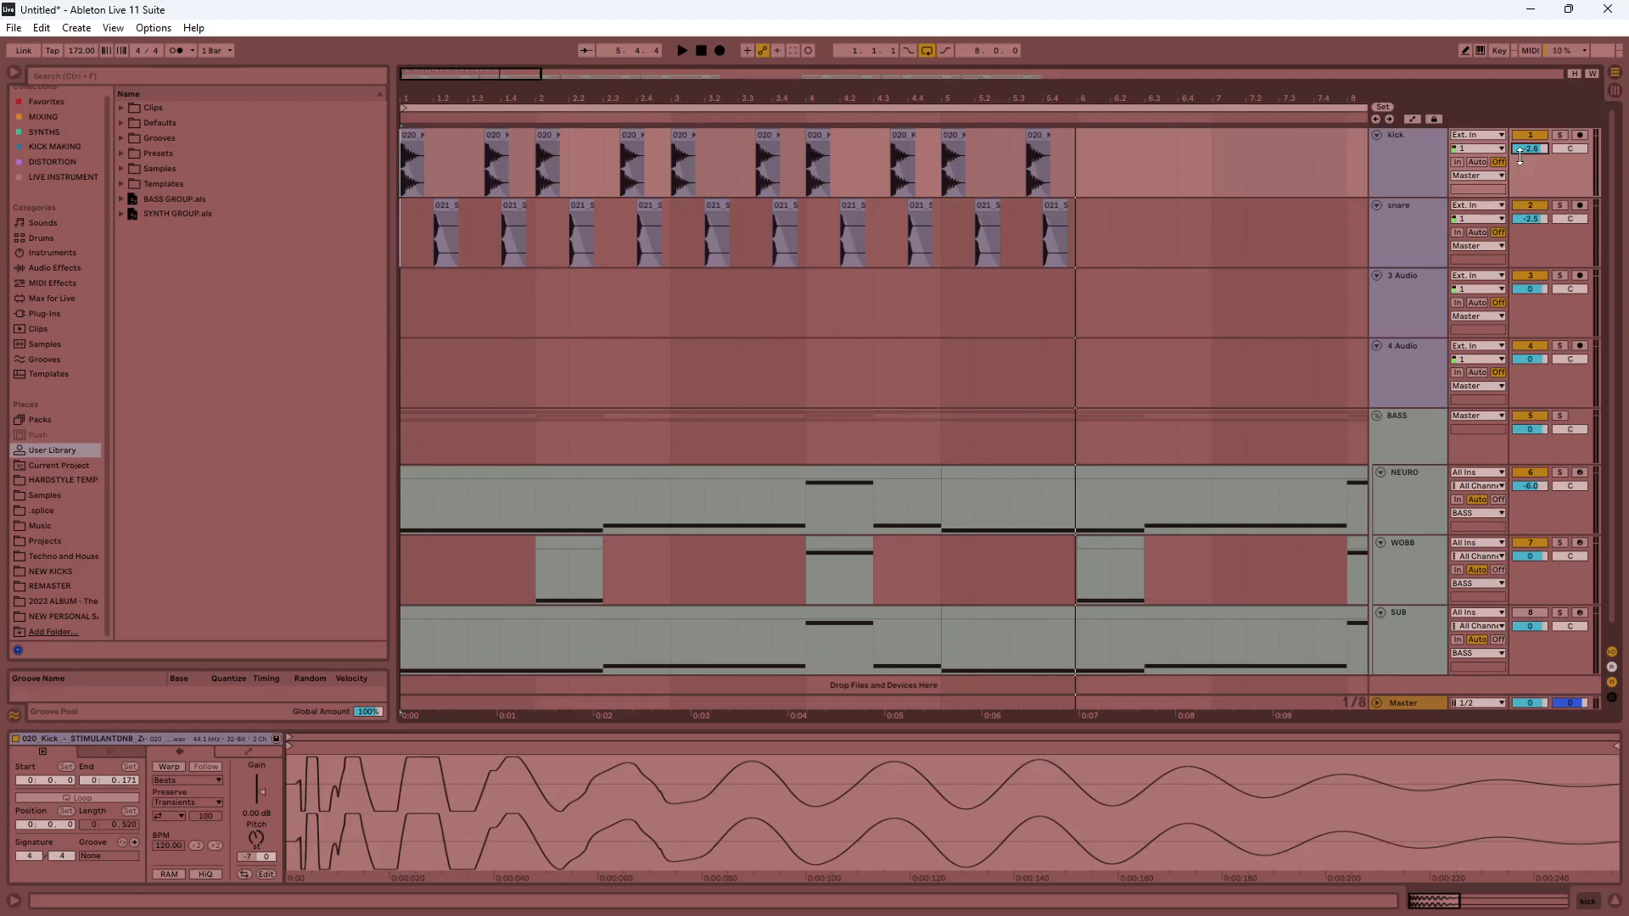
Duplicate the first snare clip directly after itself at position 1.2.4.
left_click_drag(541, 72, 441, 69)
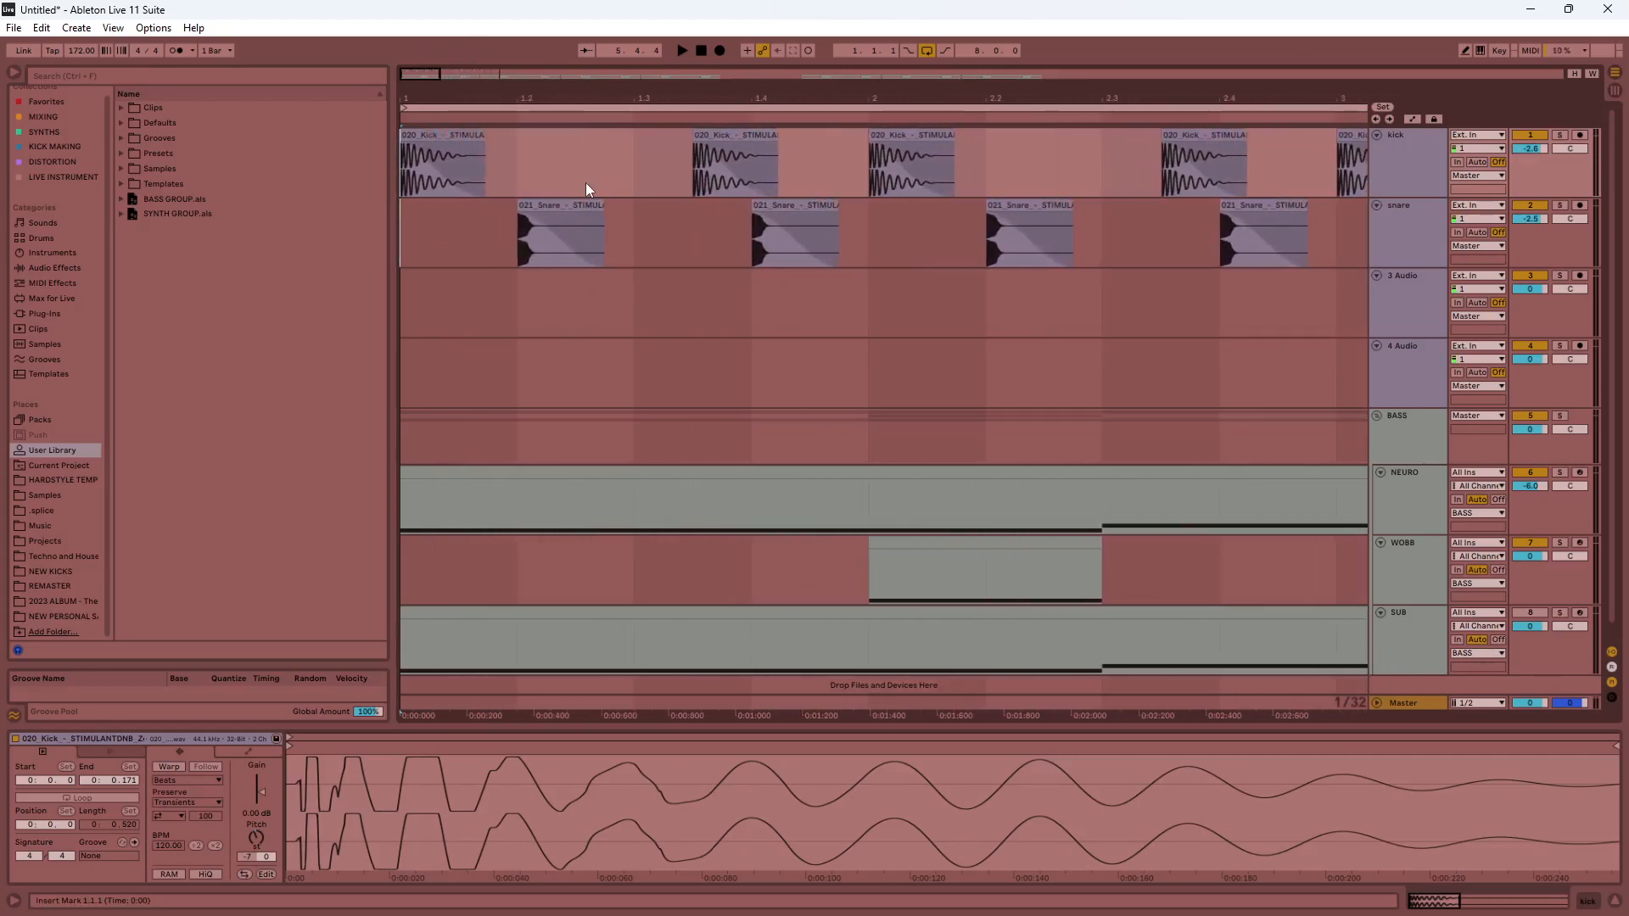
left_click(613, 210)
left_click(444, 218)
left_click(552, 204)
key("ctrl+d")
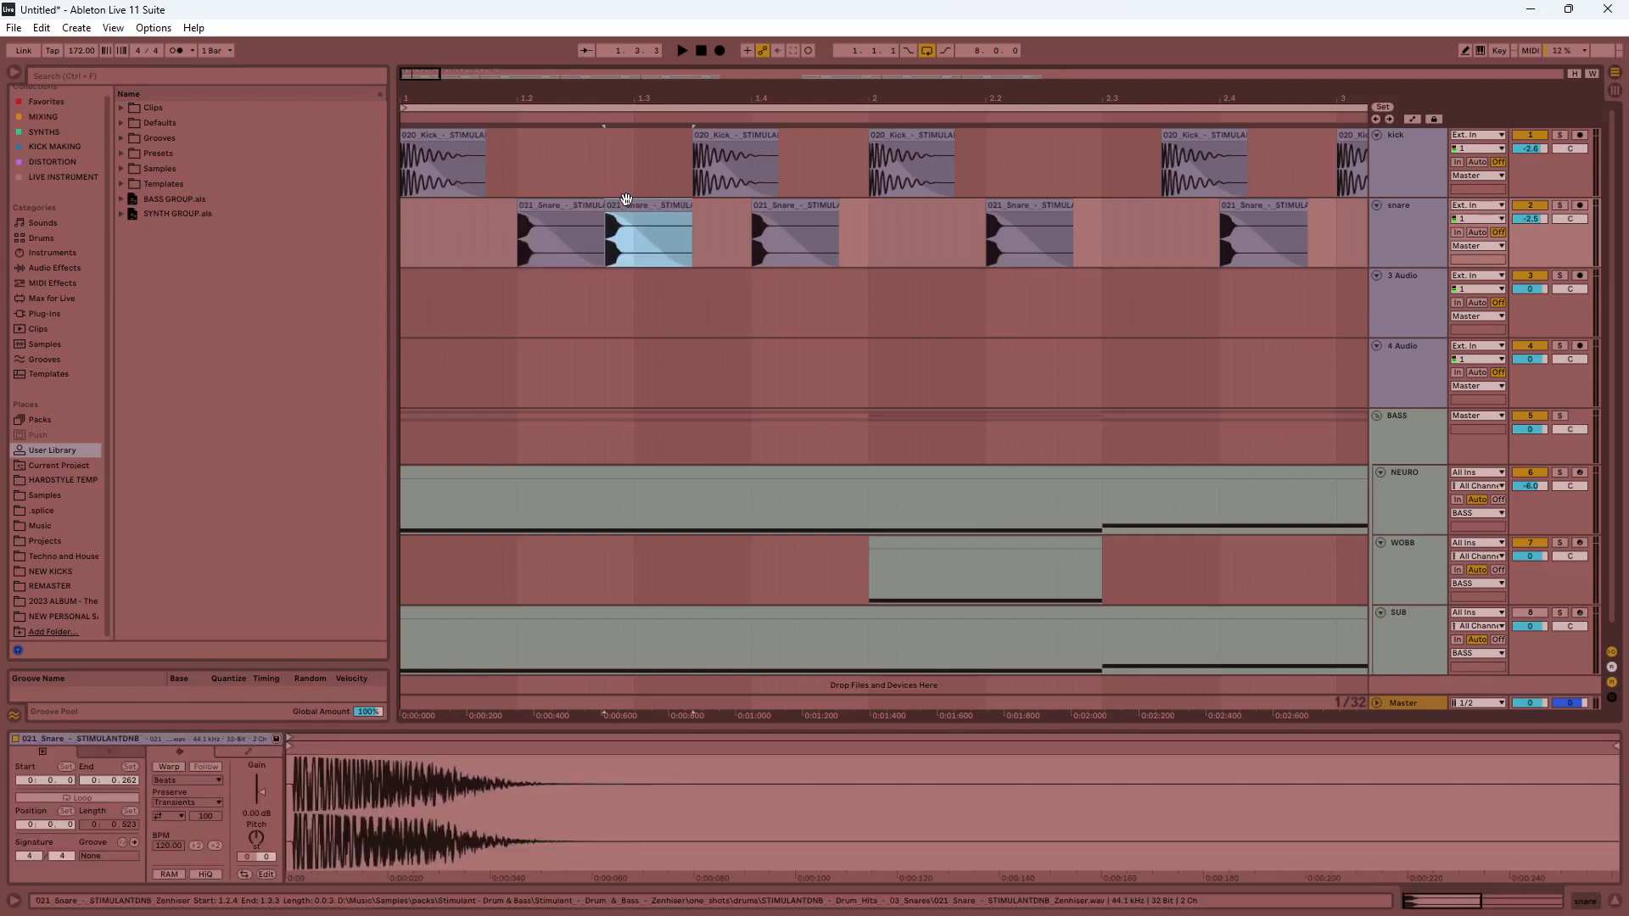
Set the gain of the second snare clip in the first bar to -4.50 dB.
left_click(609, 227)
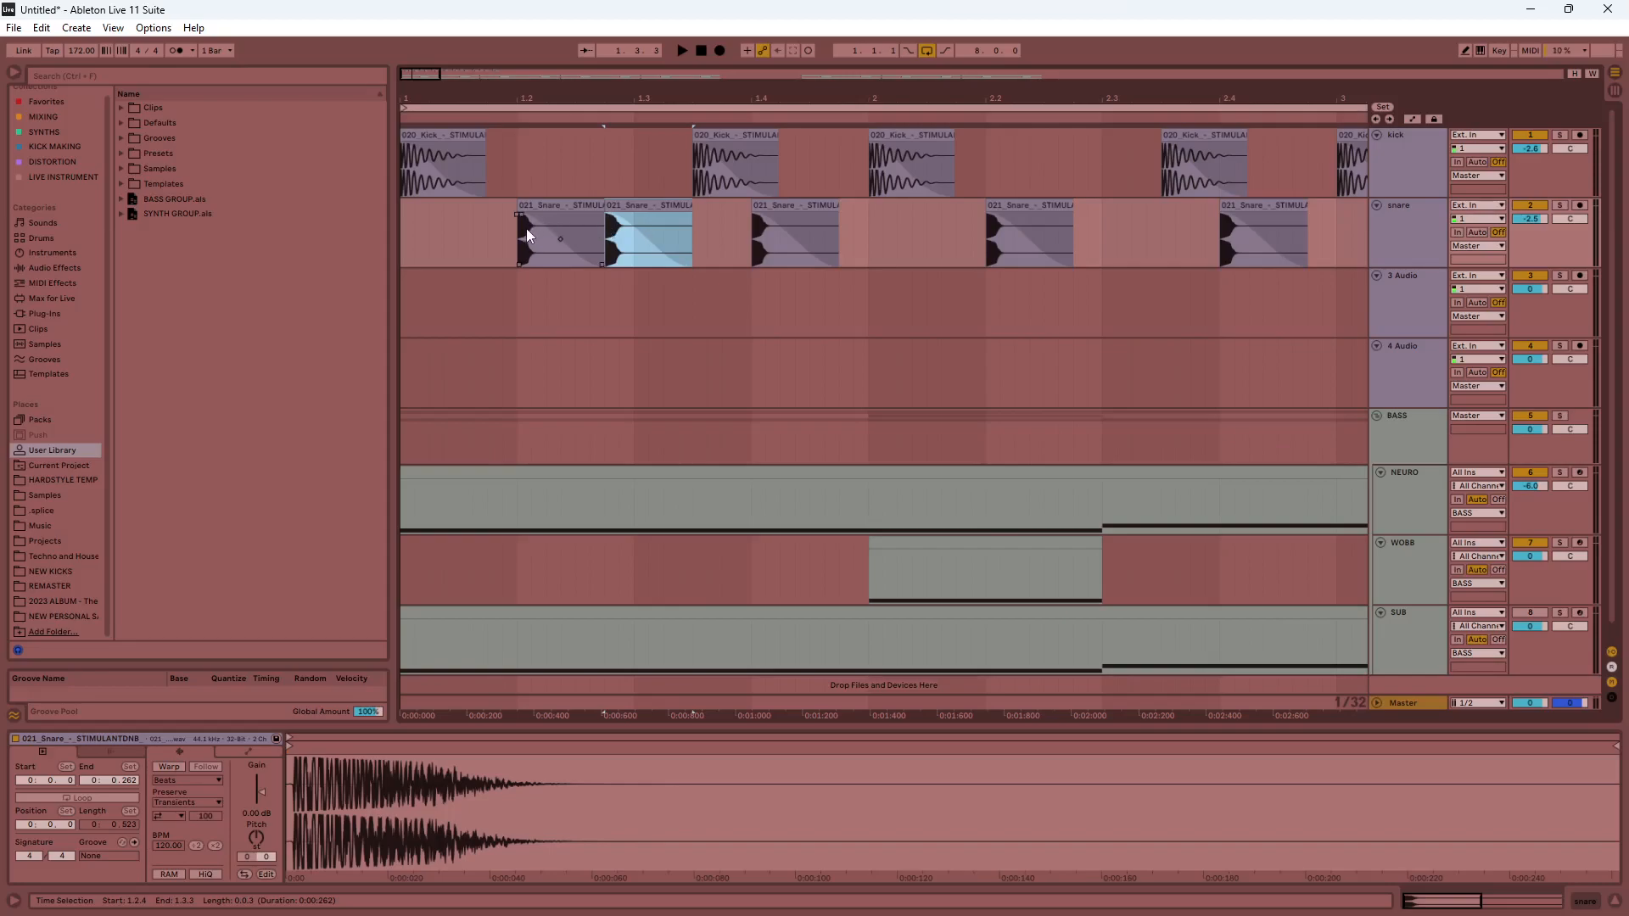
left_click_drag(606, 247, 690, 215)
left_click(607, 185)
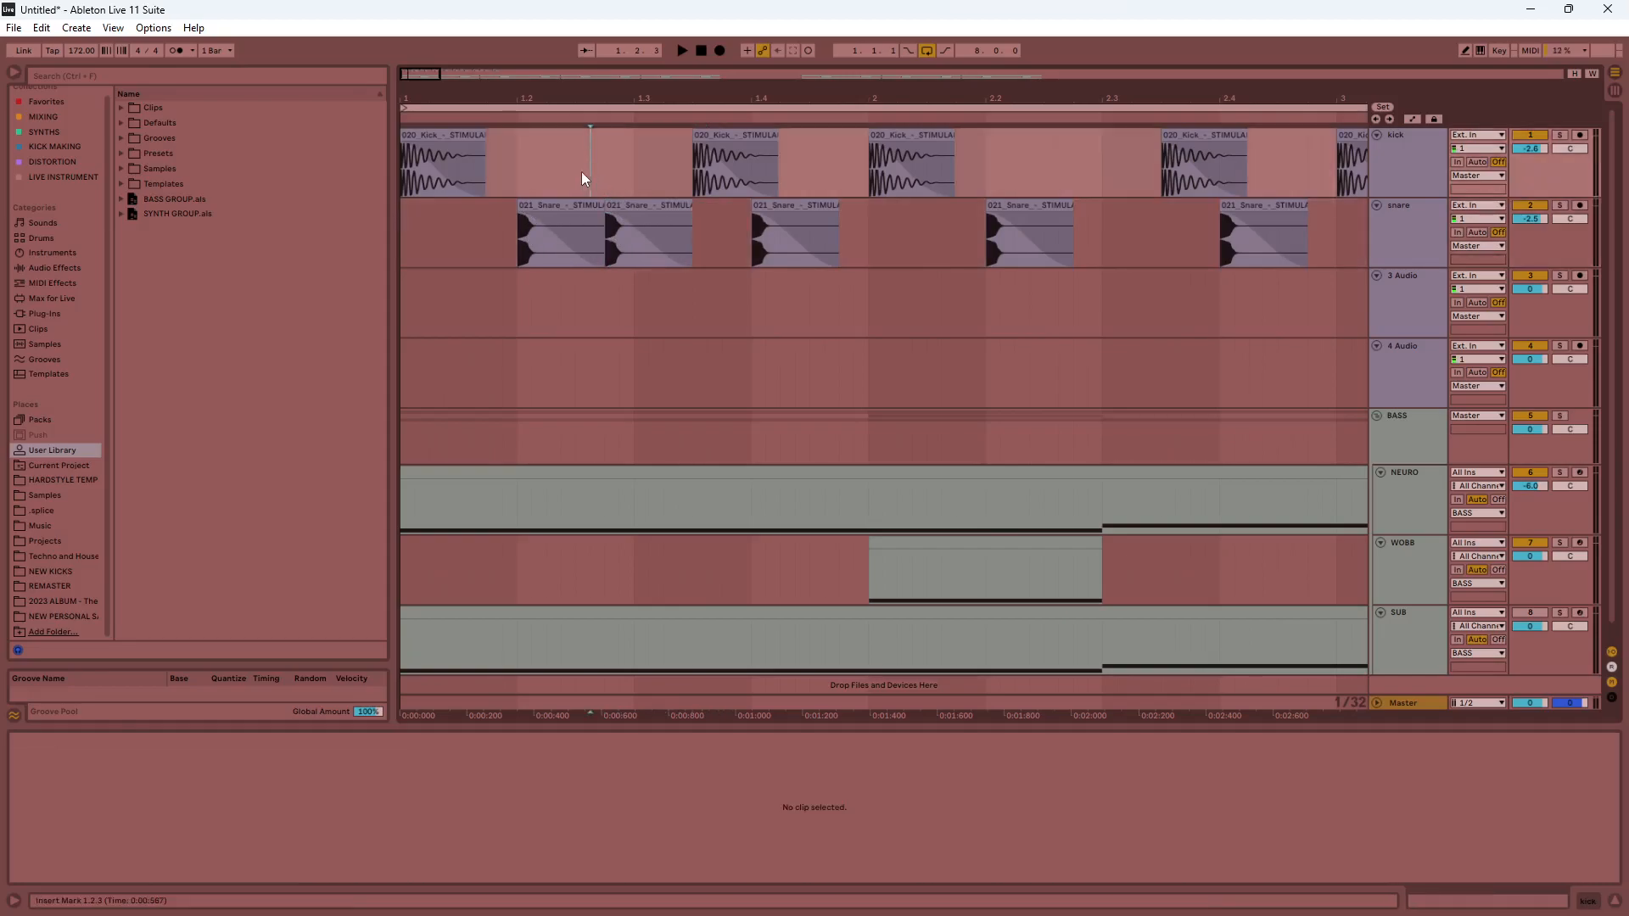
left_click_drag(526, 194, 603, 193)
left_click(557, 193)
left_click(684, 207)
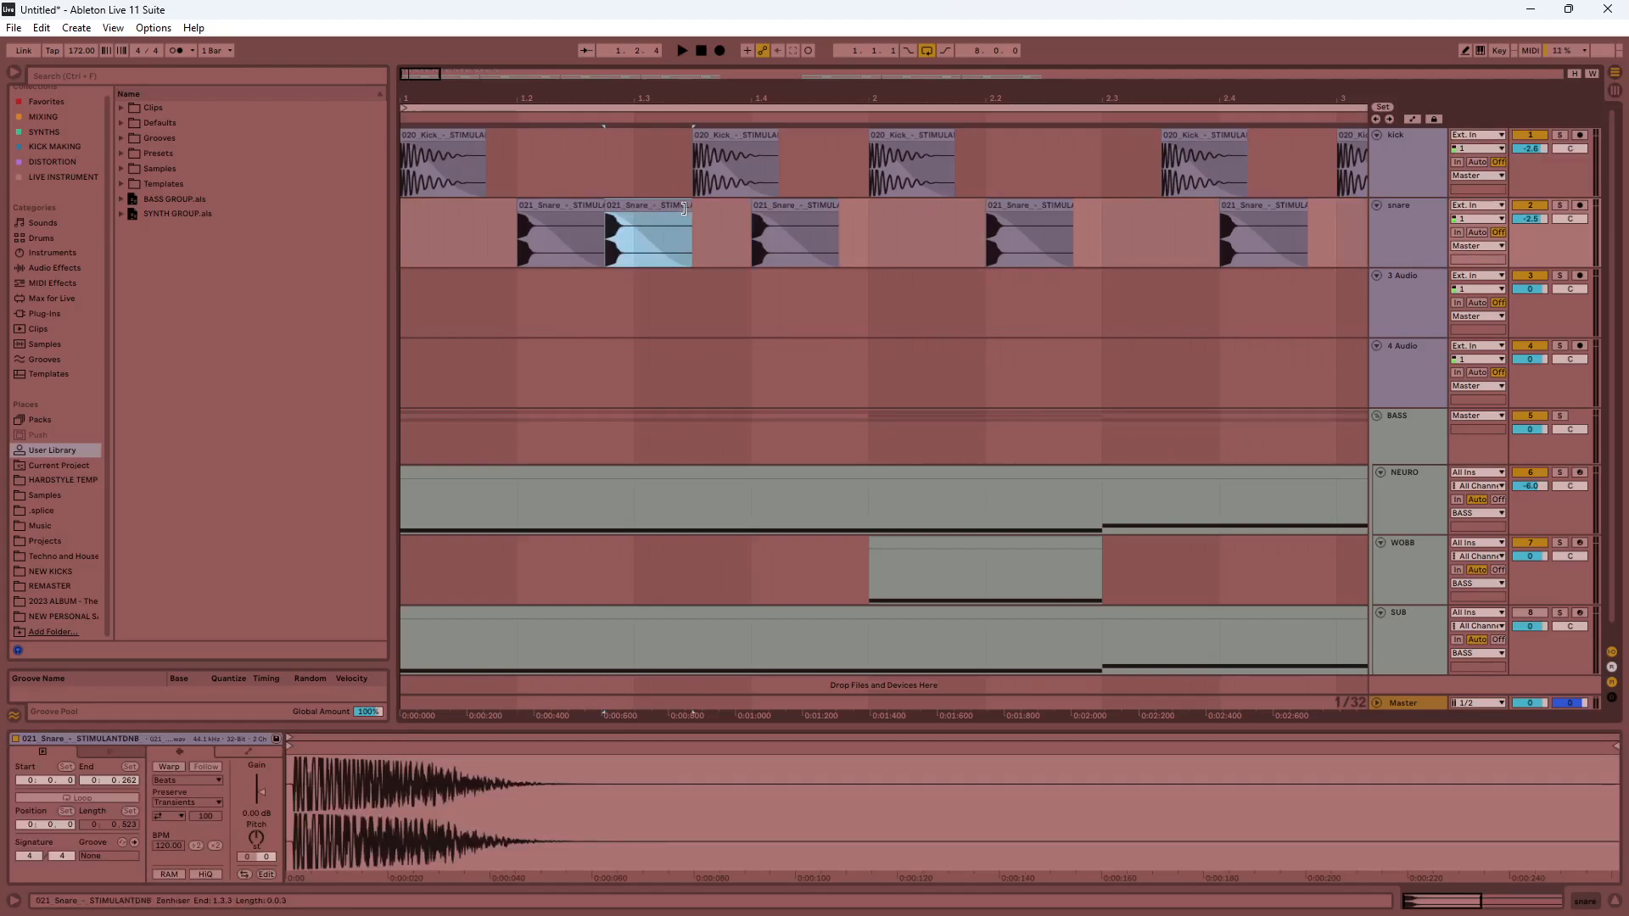
mouse_move(261, 795)
left_mouse_down()
mouse_move(262, 813)
mouse_move(261, 800)
left_mouse_up()
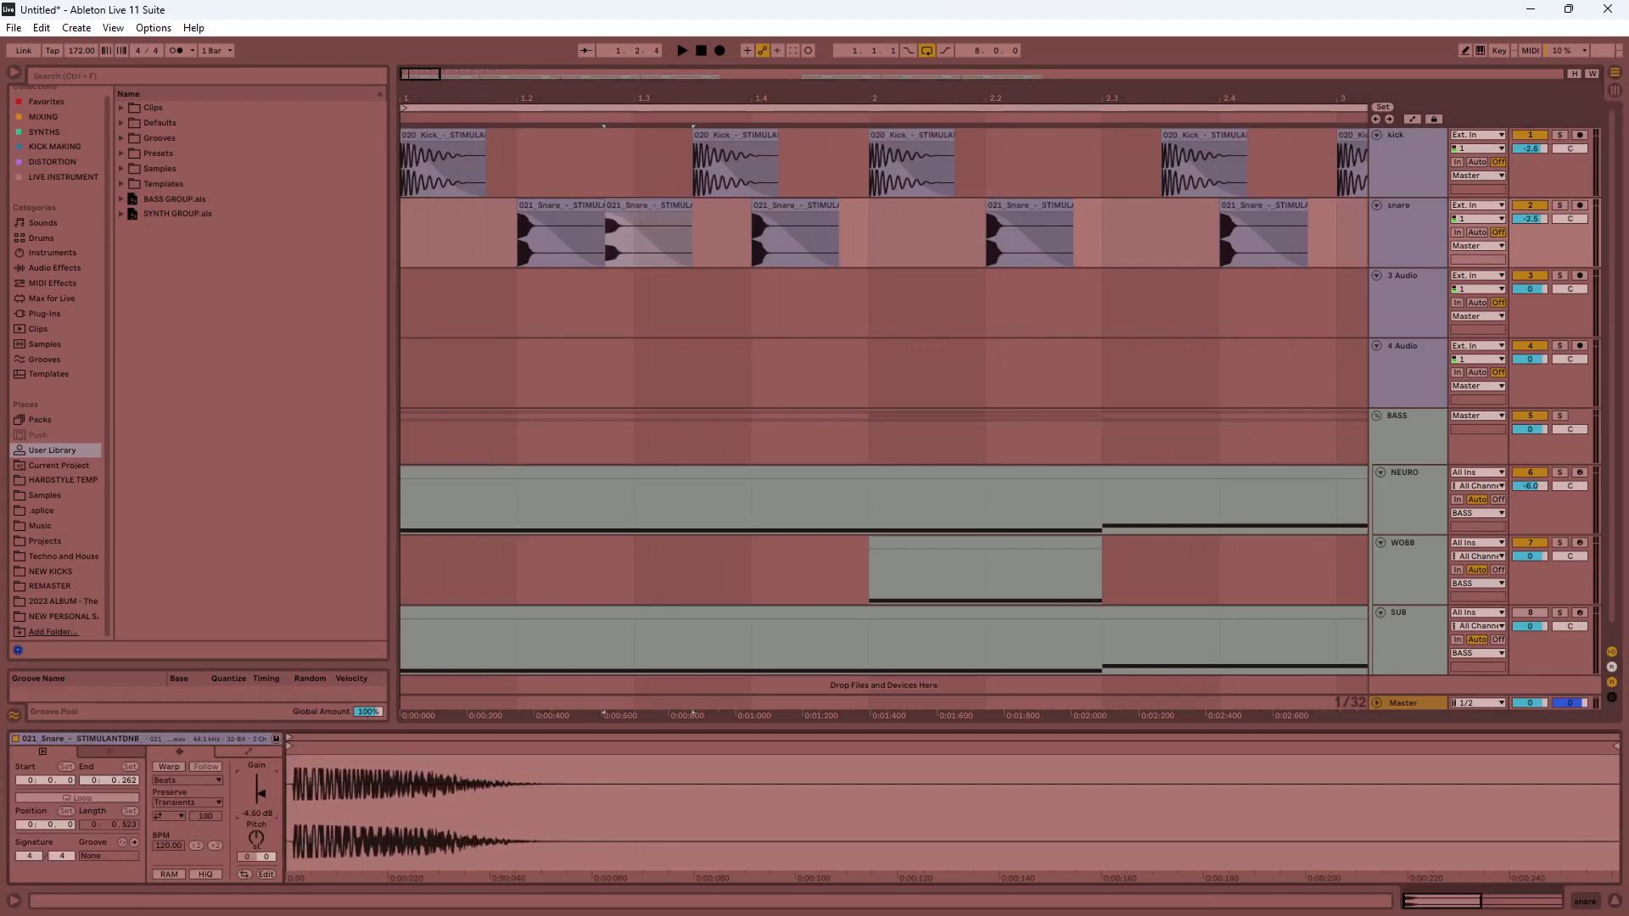
Delete the drum clips after bar 1 and duplicate the first bar's kick and snare pattern across bars 2 to 6.
left_click_drag(516, 97, 516, 51)
left_click_drag(936, 165, 493, 233)
key("Delete")
left_click_drag(491, 236, 400, 165)
key("ctrl+d")
key("ctrl+d")
key("ctrl+d")
key("ctrl+d")
key("ctrl+d")
left_click(700, 51)
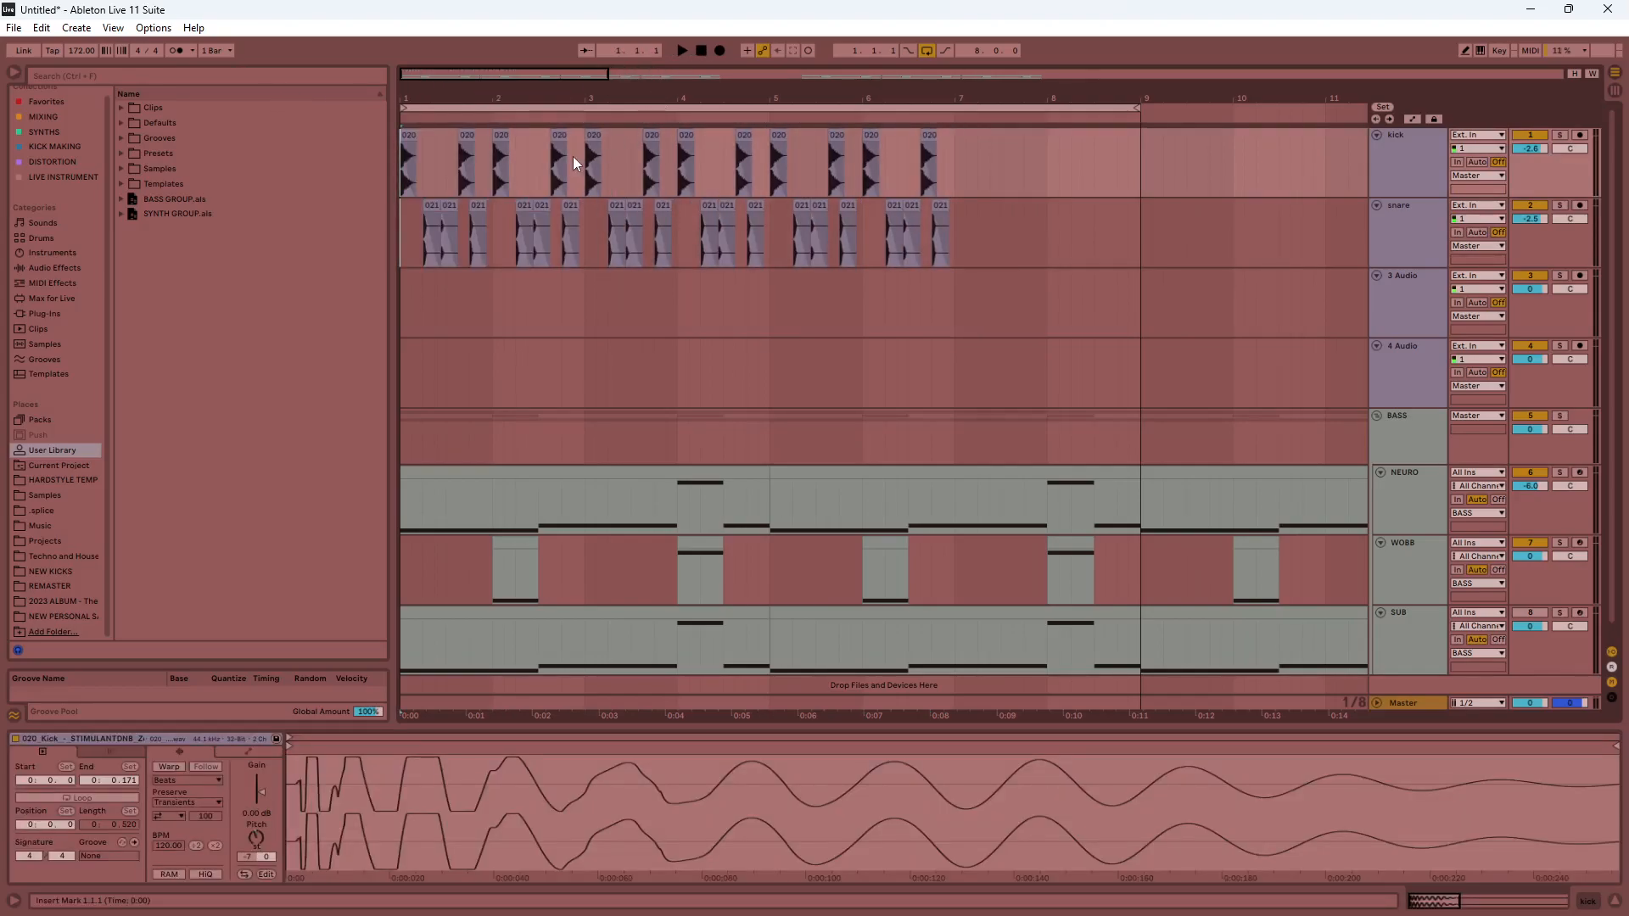
Delete all kick and snare clips except the first kick and the first snare.
left_click_drag(608, 70, 530, 68)
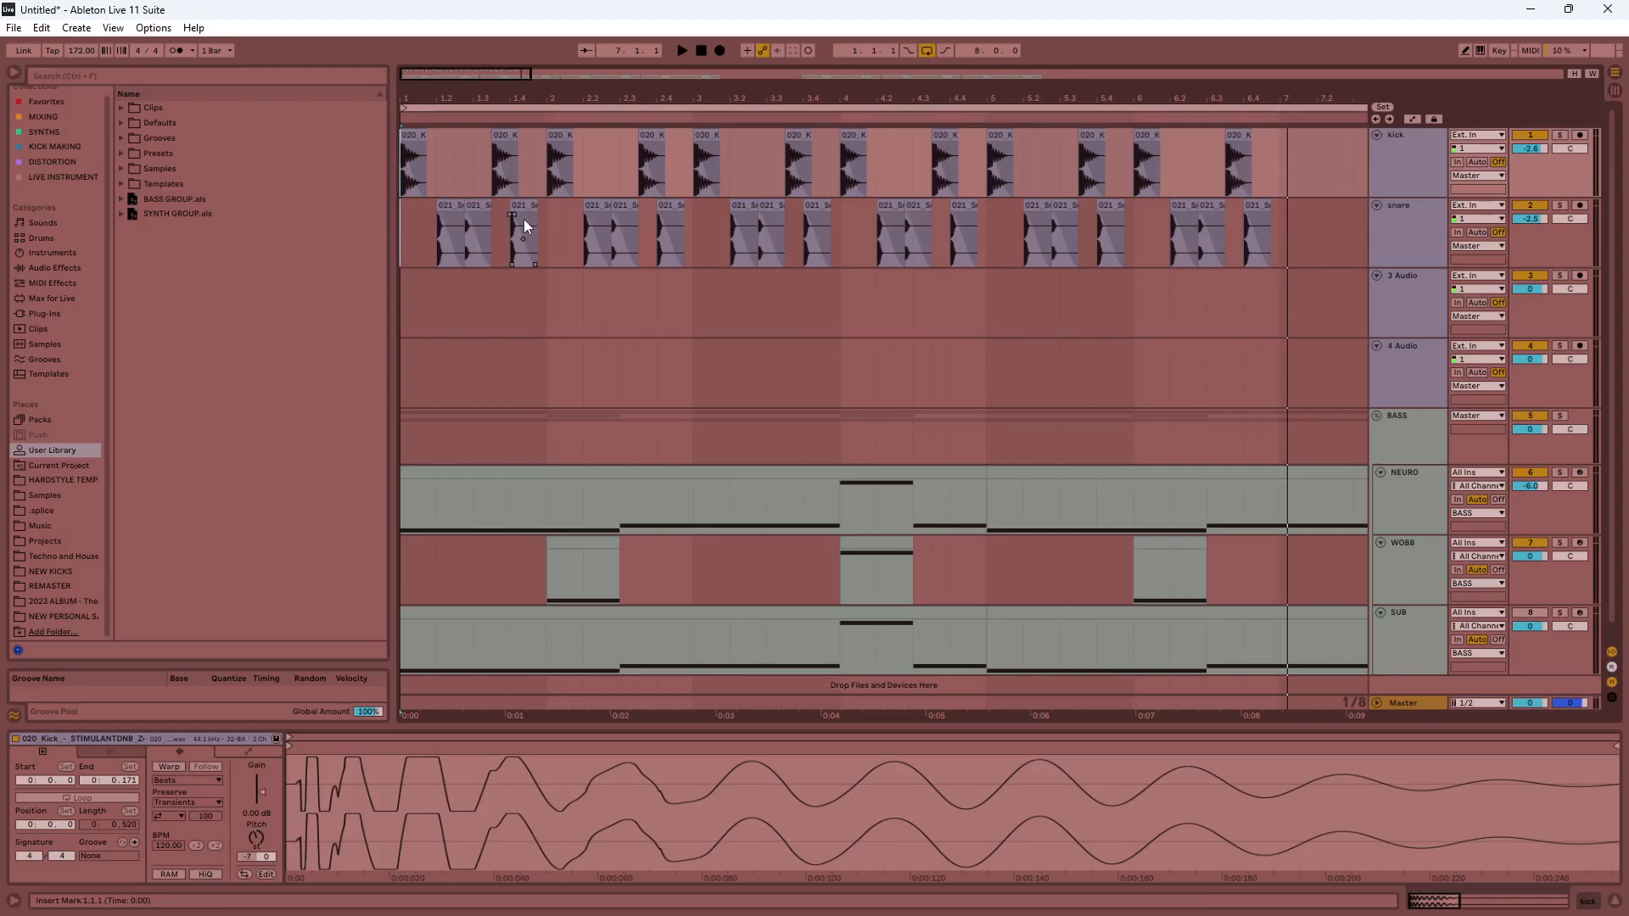
left_click_drag(1275, 242, 496, 256)
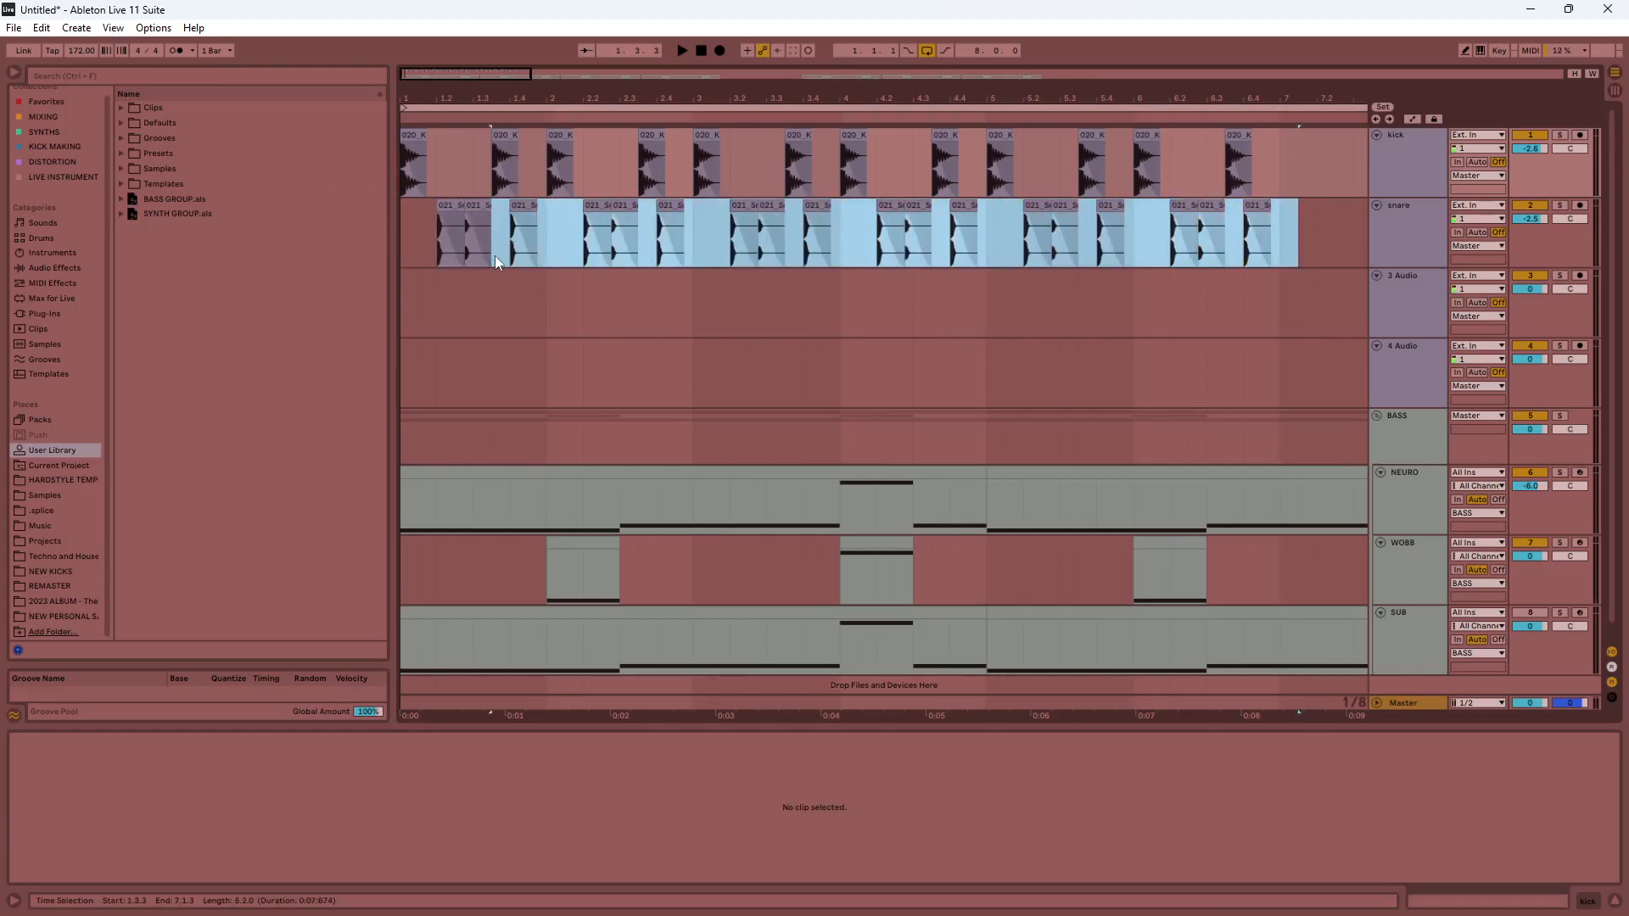
key("Delete")
left_click_drag(1318, 151, 465, 177)
key("Delete")
left_click(455, 180)
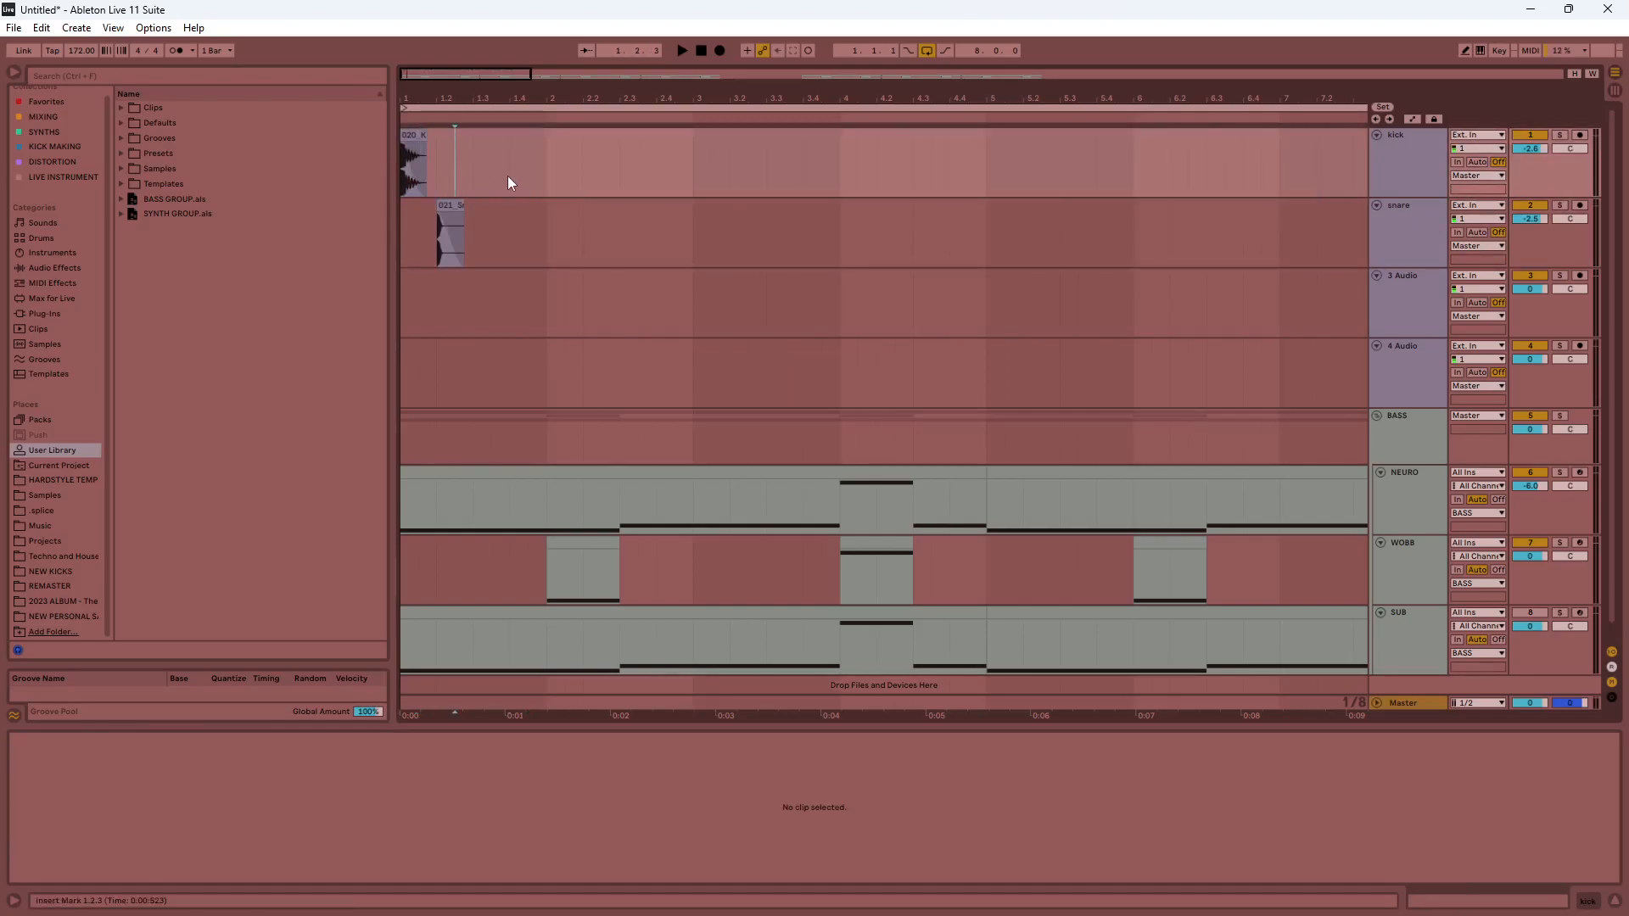
Copy the first snare clip to beat 1.4 on the snare track.
left_click(448, 225)
left_click(513, 220)
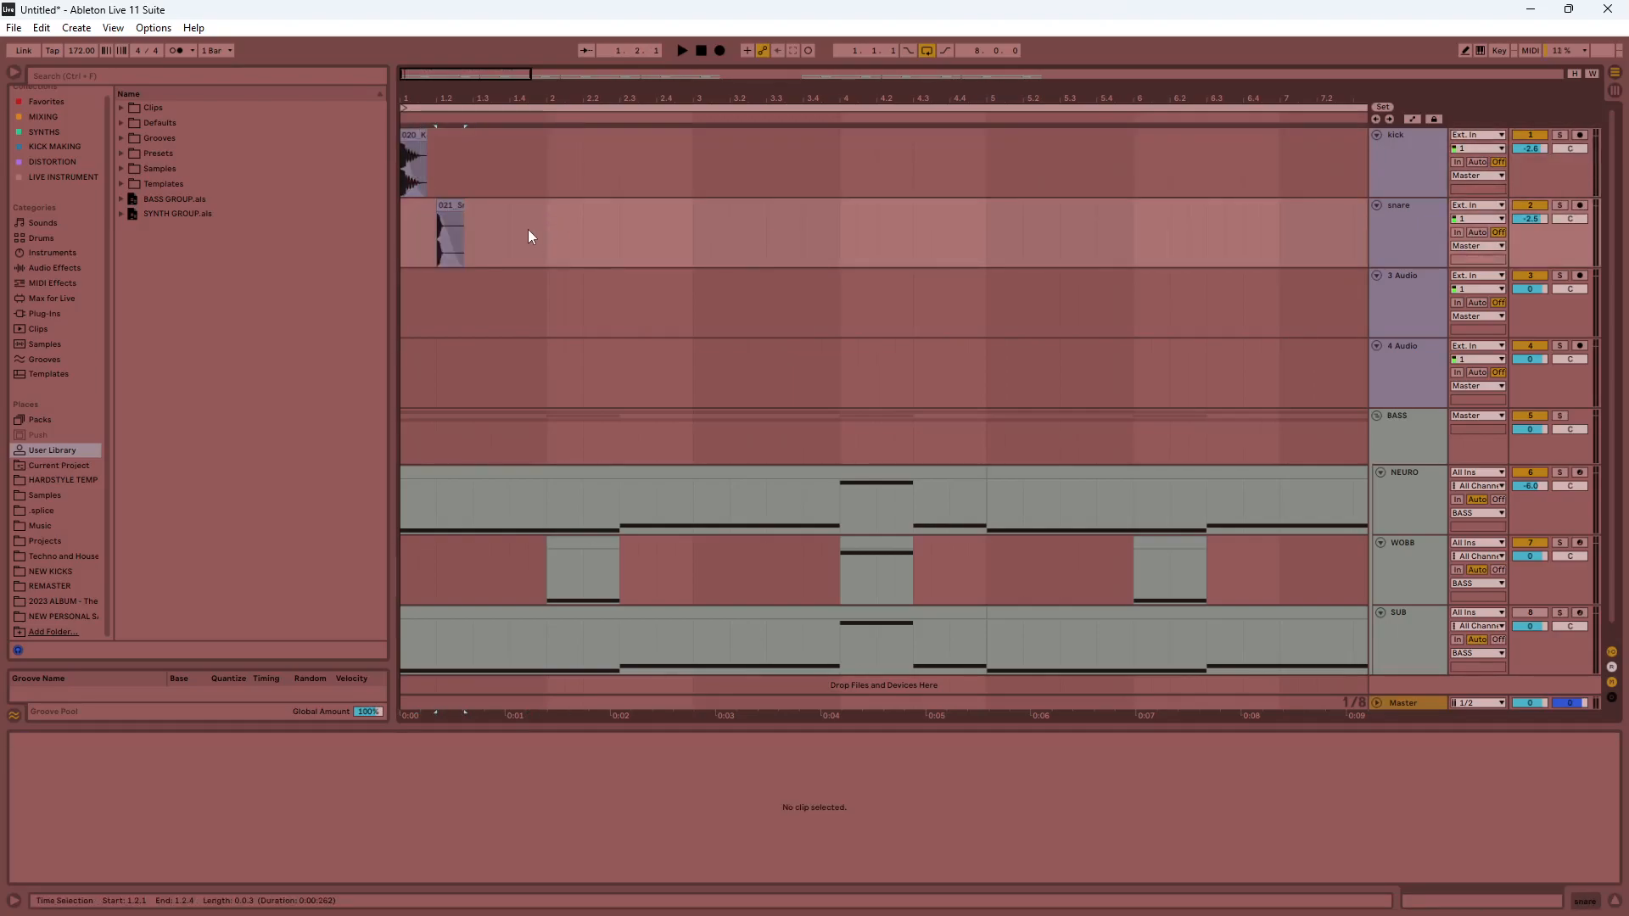
key("ctrl+v")
left_click_drag(564, 228, 541, 226)
Duplicate the first bar's kick and two snares seven times to fill bars 2 to 8.
left_click_drag(473, 176, 384, 122)
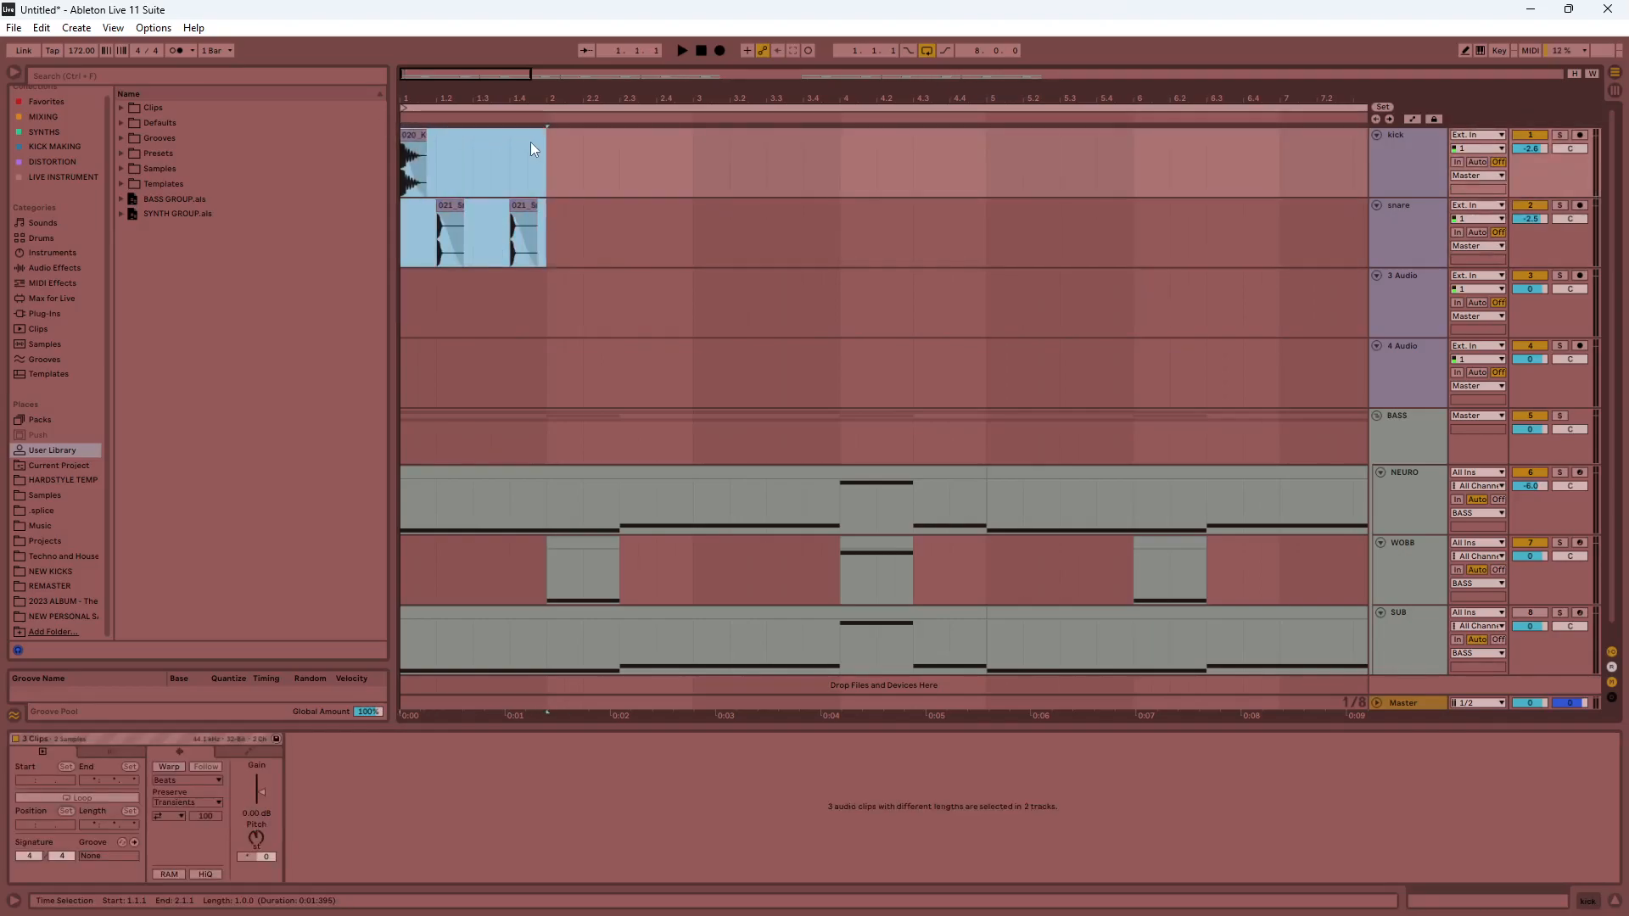
key("ctrl+d")
key("ctrl+d")
key("ctrl+d")
key("ctrl+d")
key("ctrl+d")
key("ctrl+d")
key("ctrl+d")
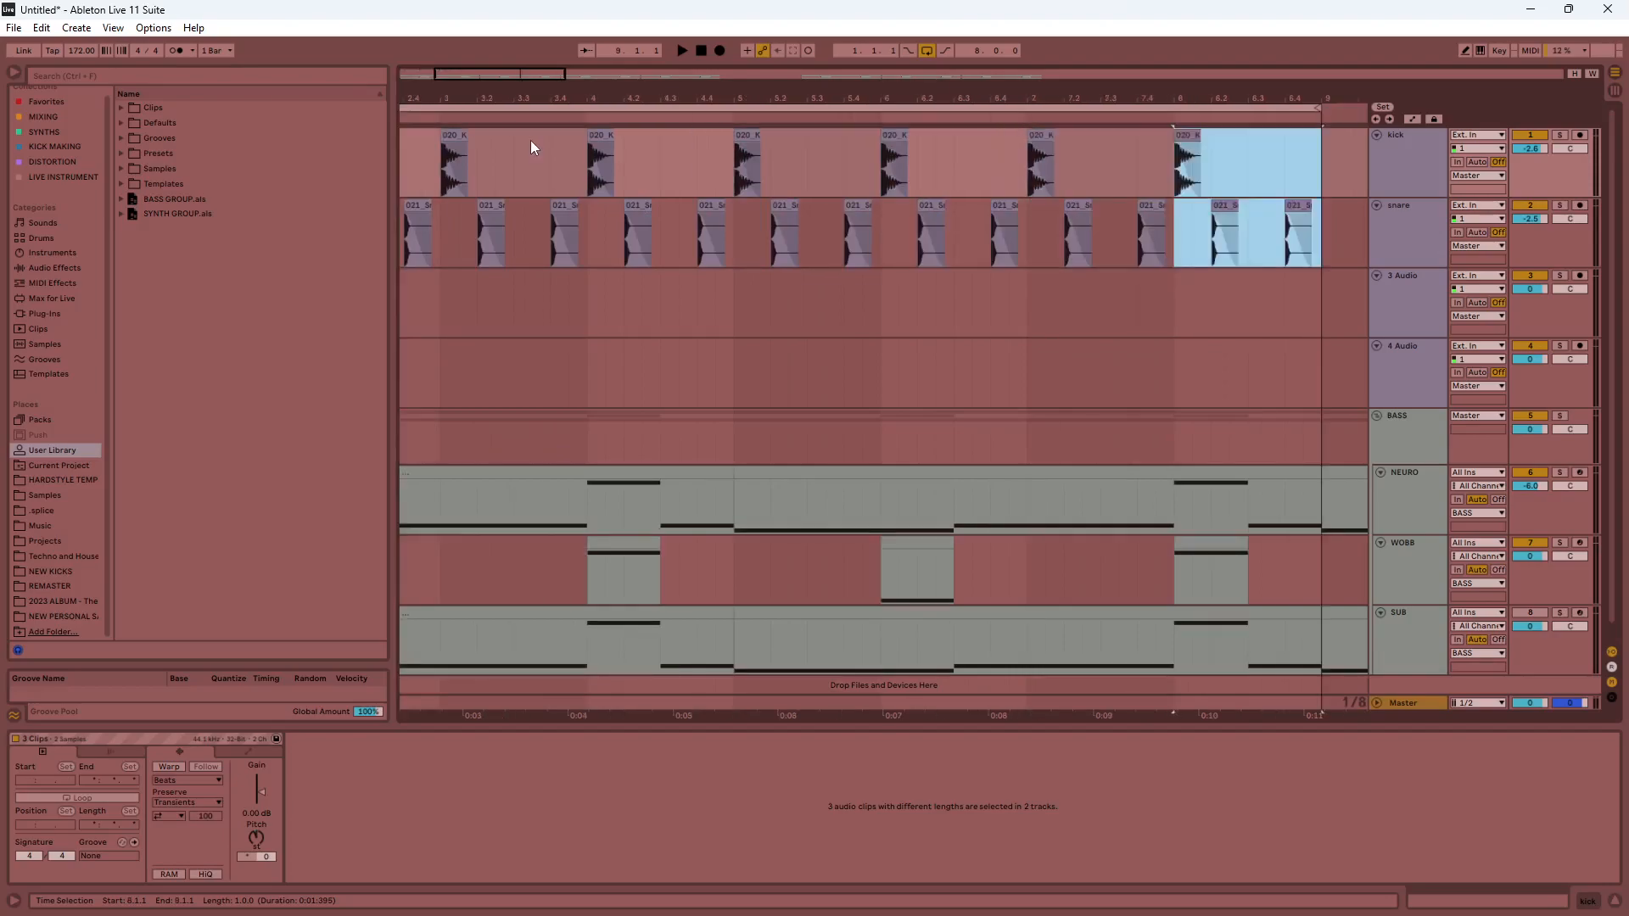
Play the arrangement from the start to audition the single kick with snares on beats 2 and 4.
left_click_drag(563, 76, 547, 85)
left_click(700, 50)
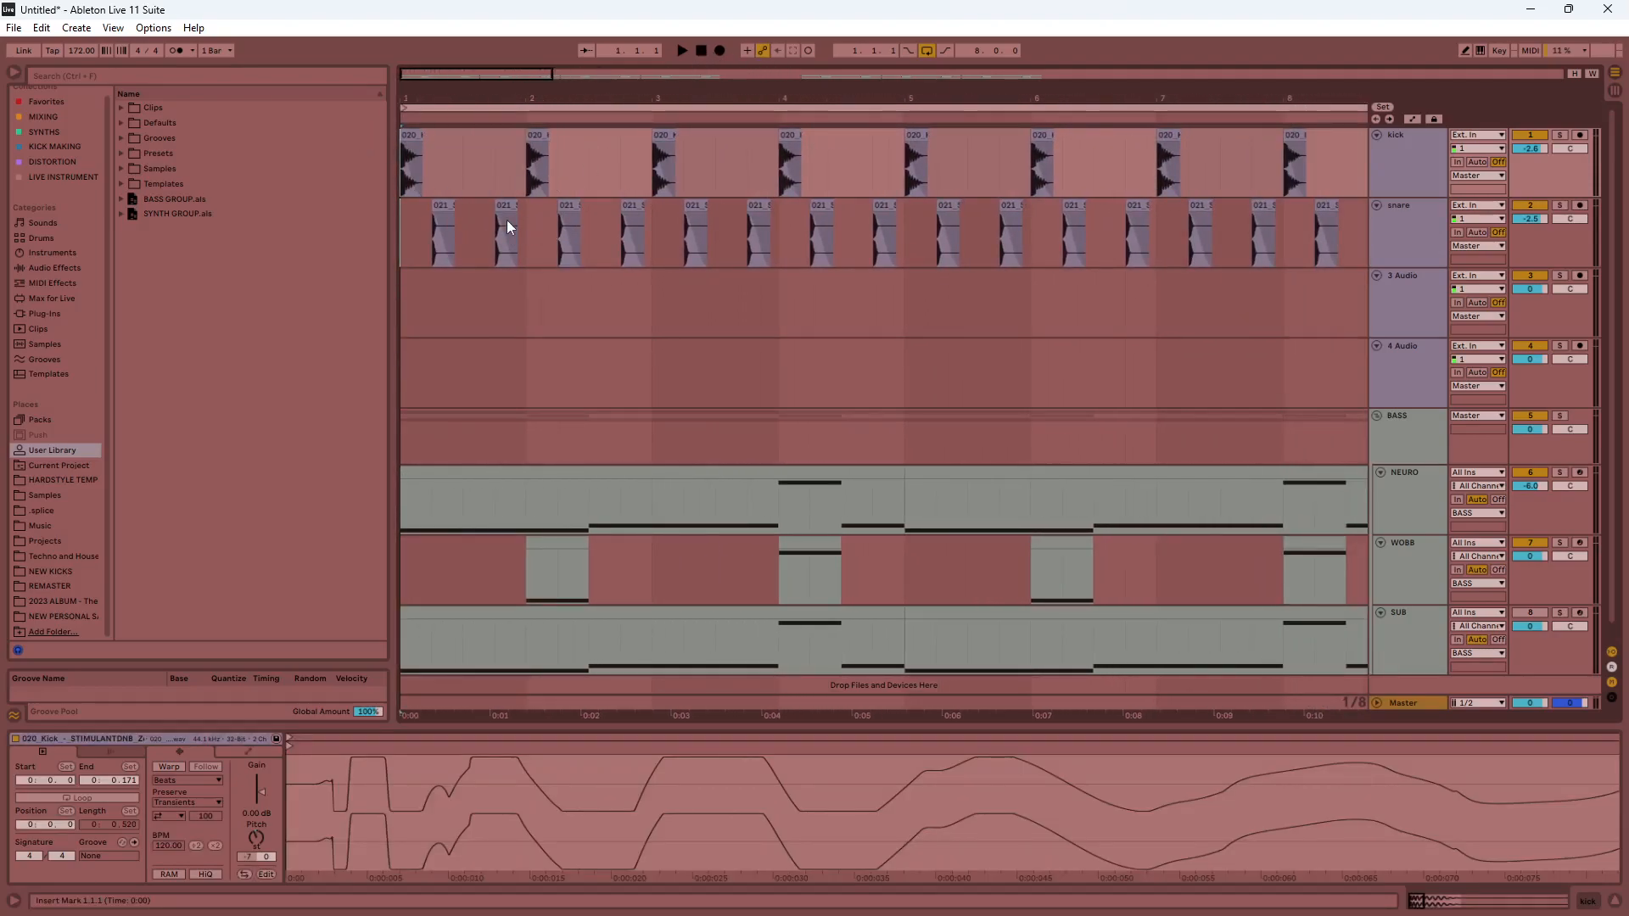
left_click(436, 203)
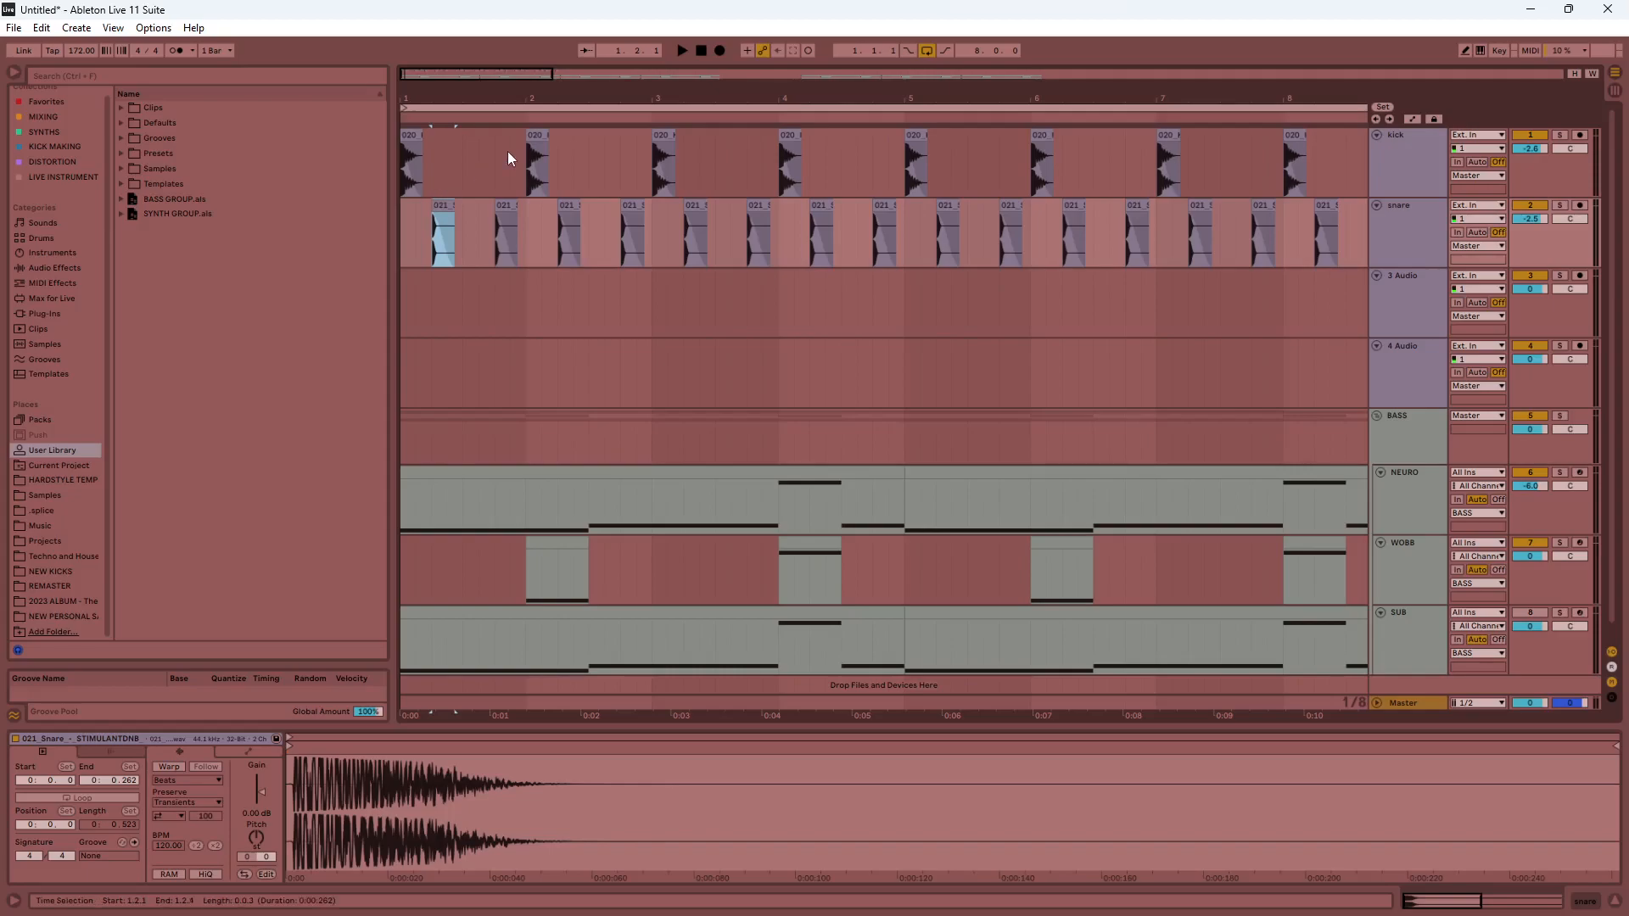
left_click(706, 50)
left_click(685, 52)
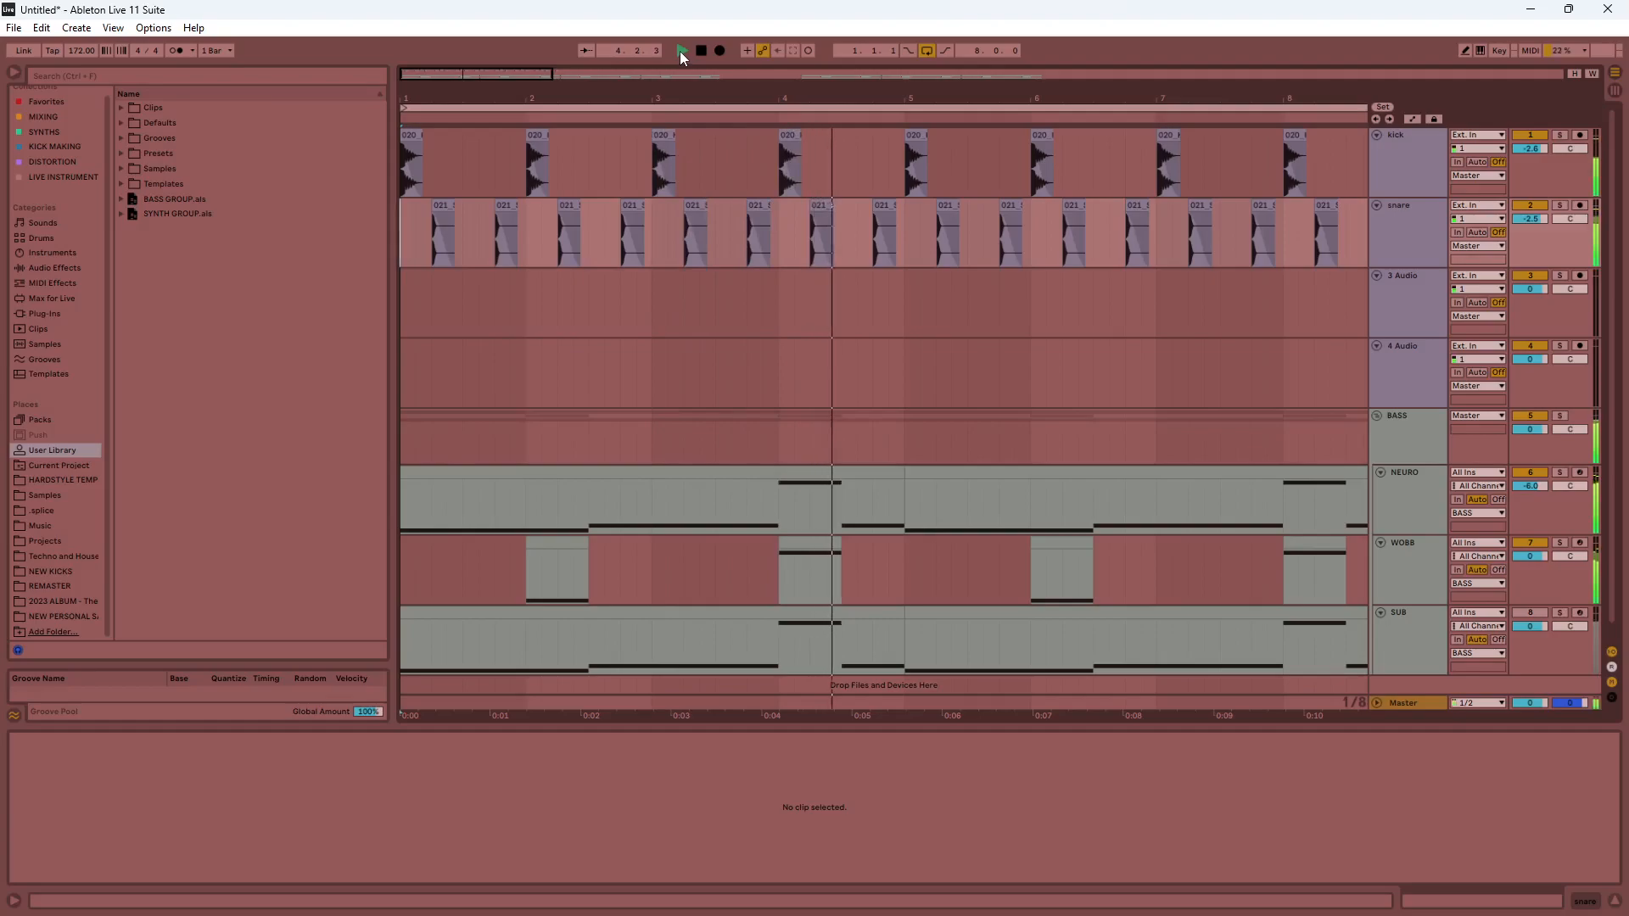
left_click(700, 53)
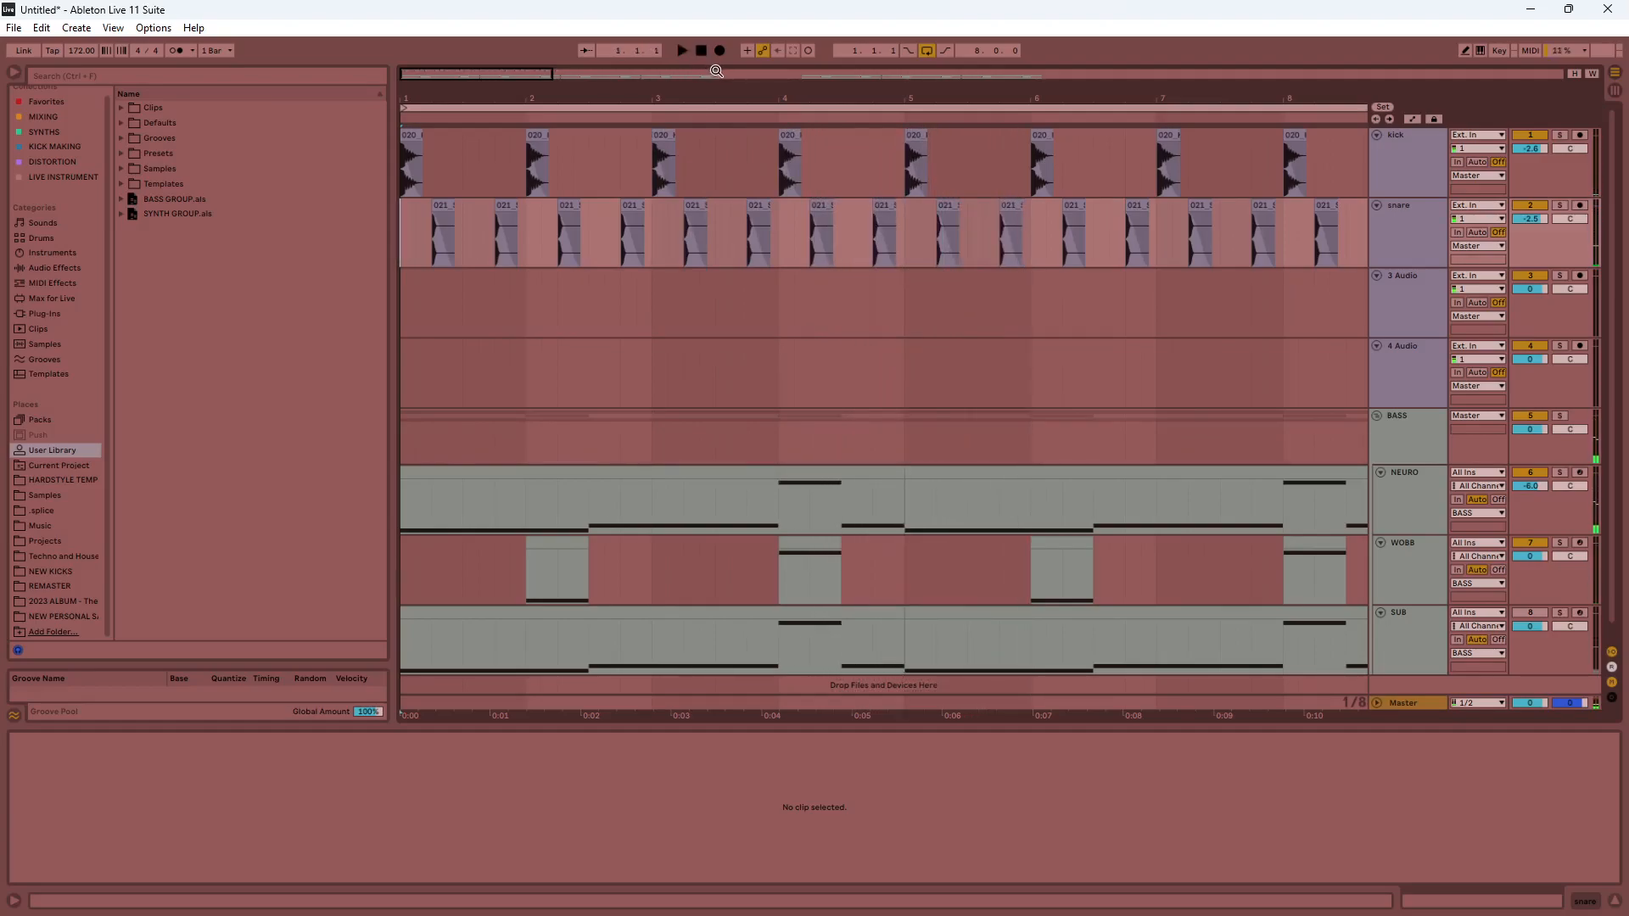
Duplicate the first bar's snares at 1.2 and 1.3.3 across bars 2 to 8.
left_click(478, 158)
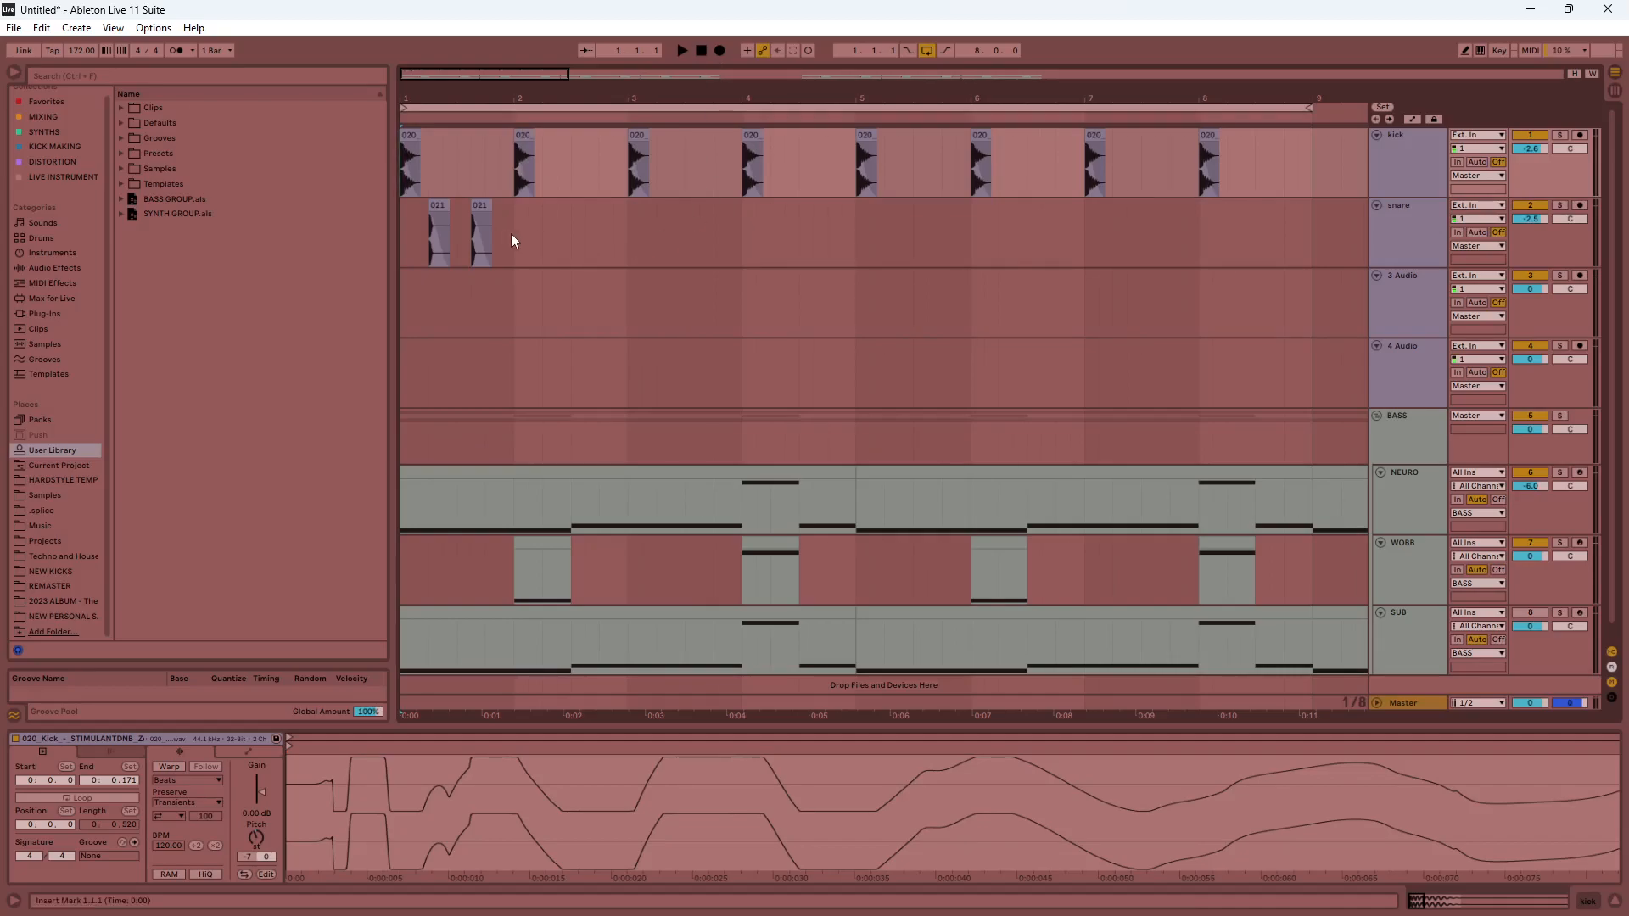
left_click_drag(512, 234, 346, 242)
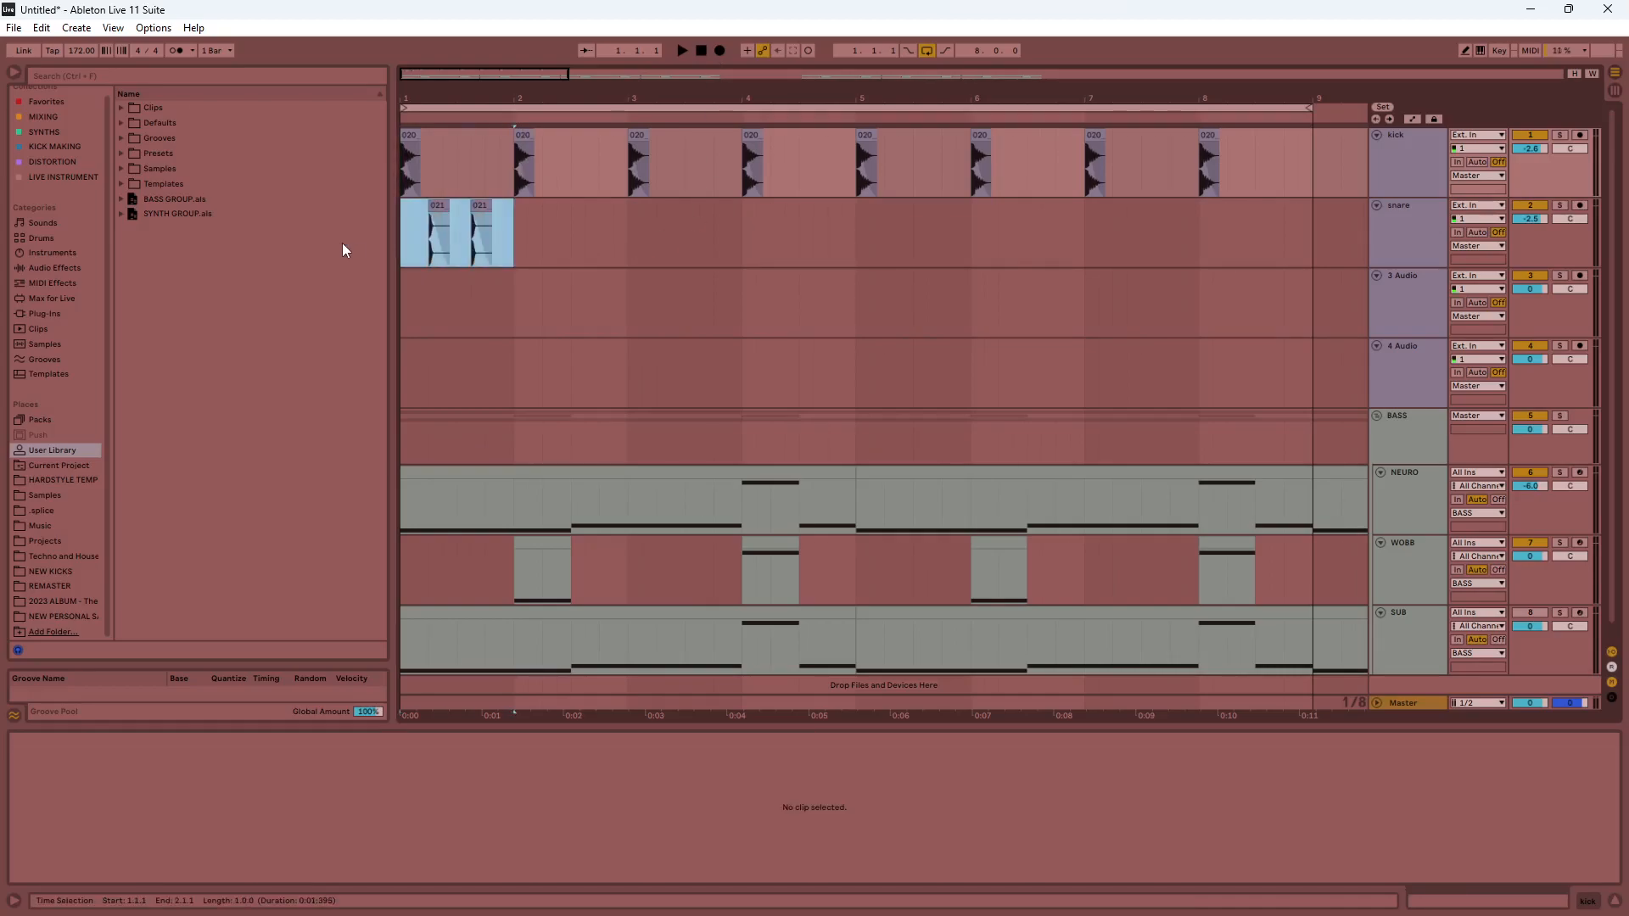
key("ctrl+d")
key("ctrl+d")
key("ctrl+d")
key("ctrl+d")
key("ctrl+d")
key("ctrl+d")
key("ctrl+d")
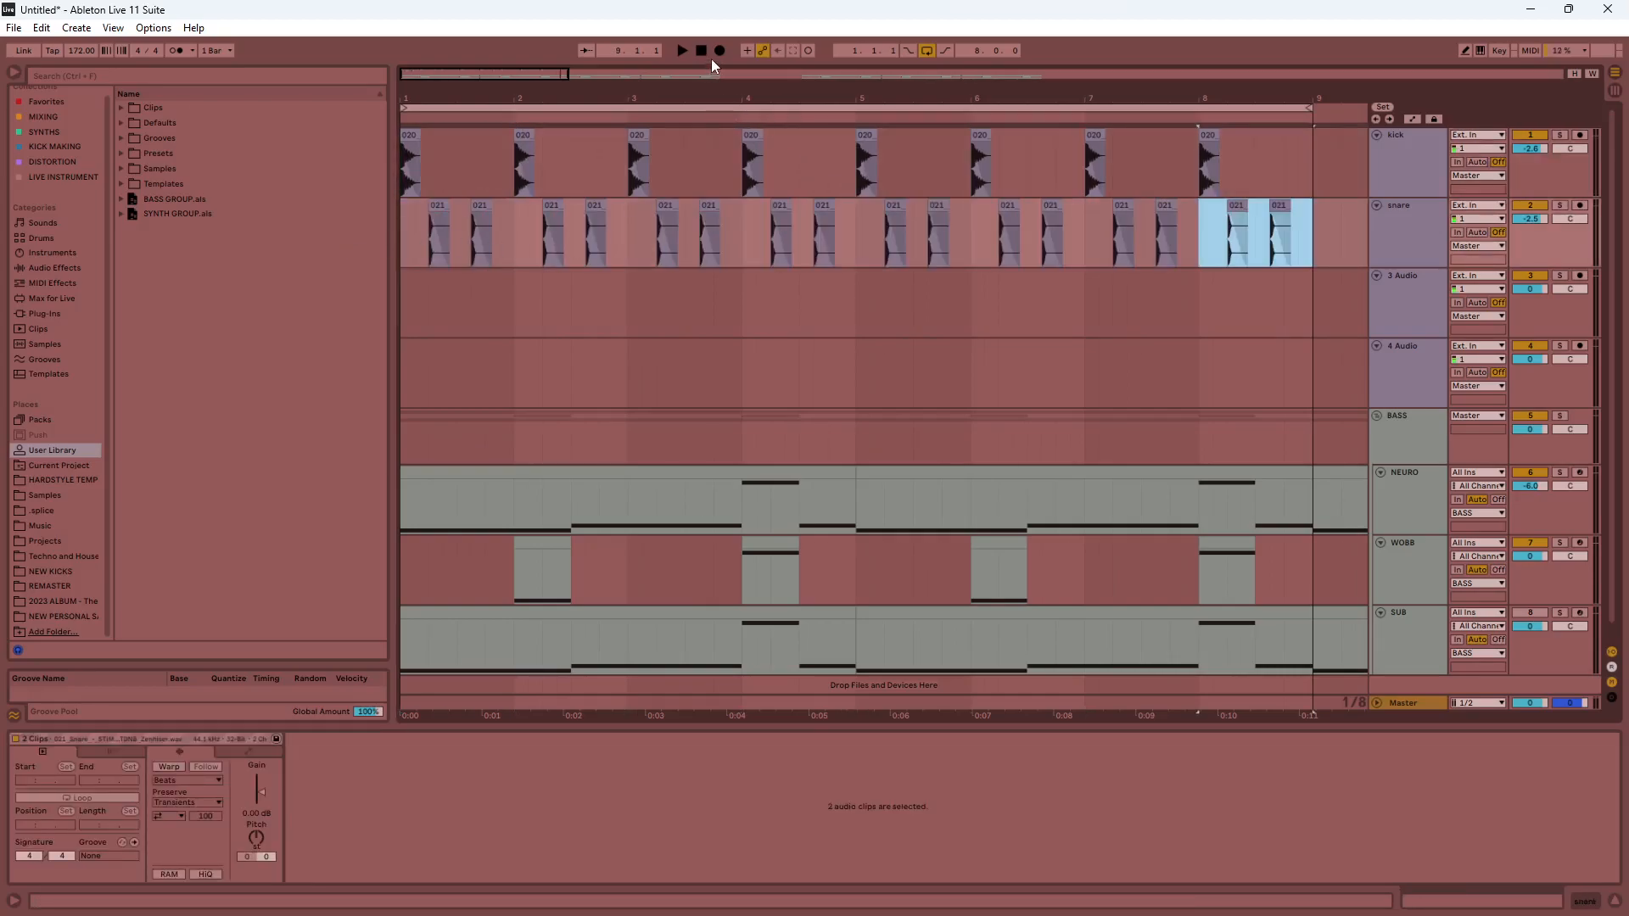
Play the arrangement from the start to audition the pattern with the earlier second snare, and stop playback.
left_click(696, 52)
key("space")
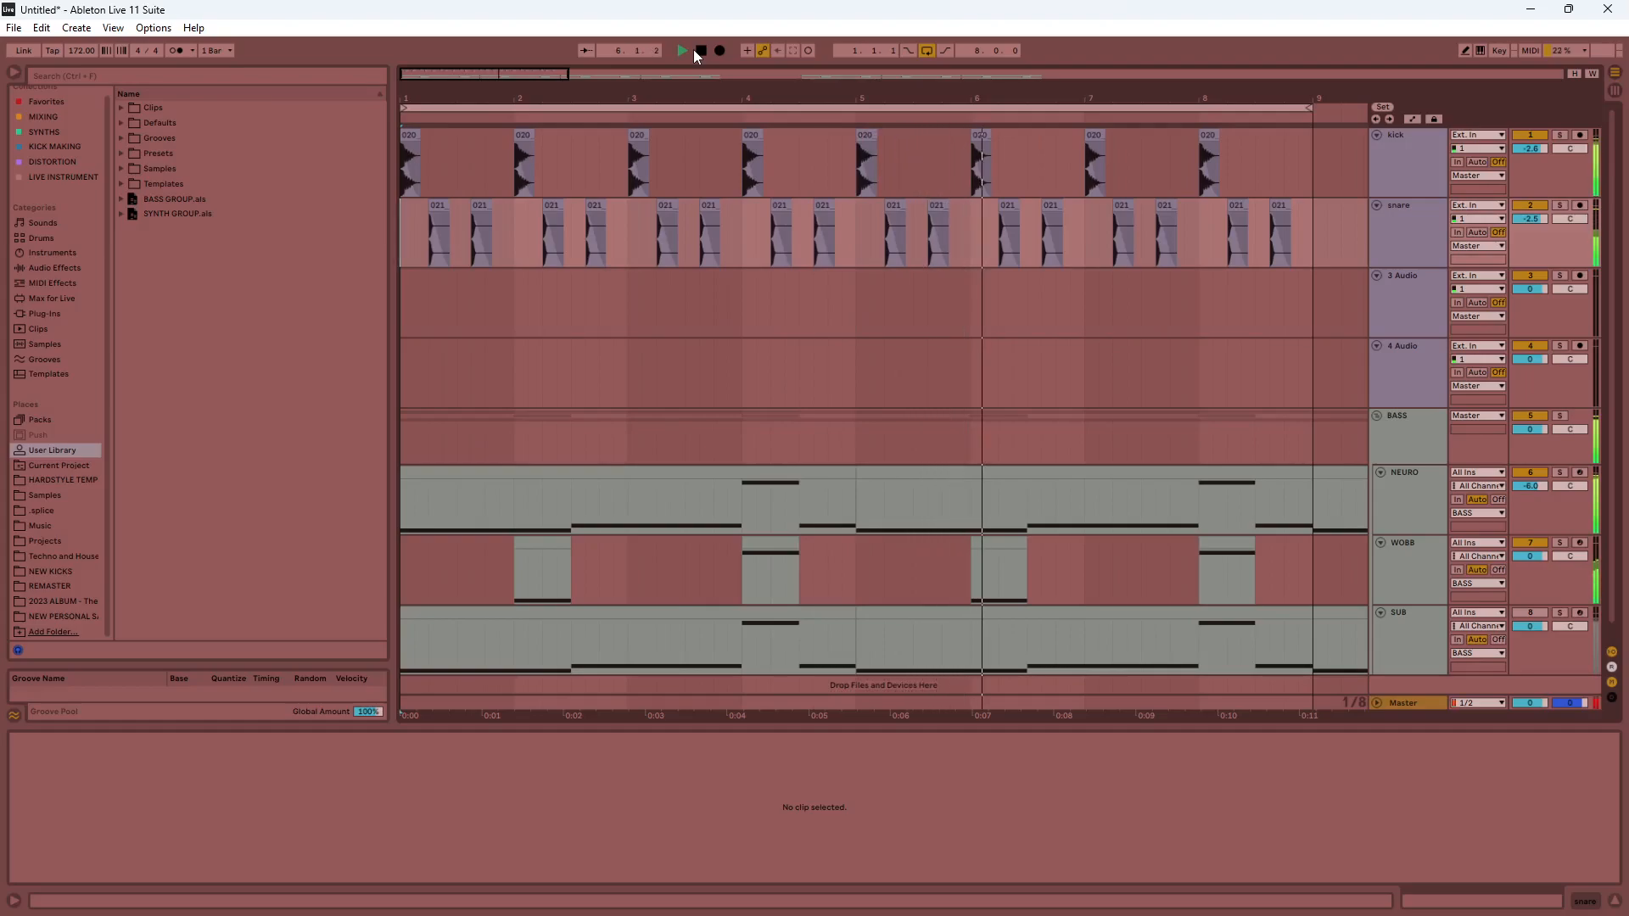
key("space")
Delete all snare clips after bar 1.
left_click_drag(631, 241, 853, 271)
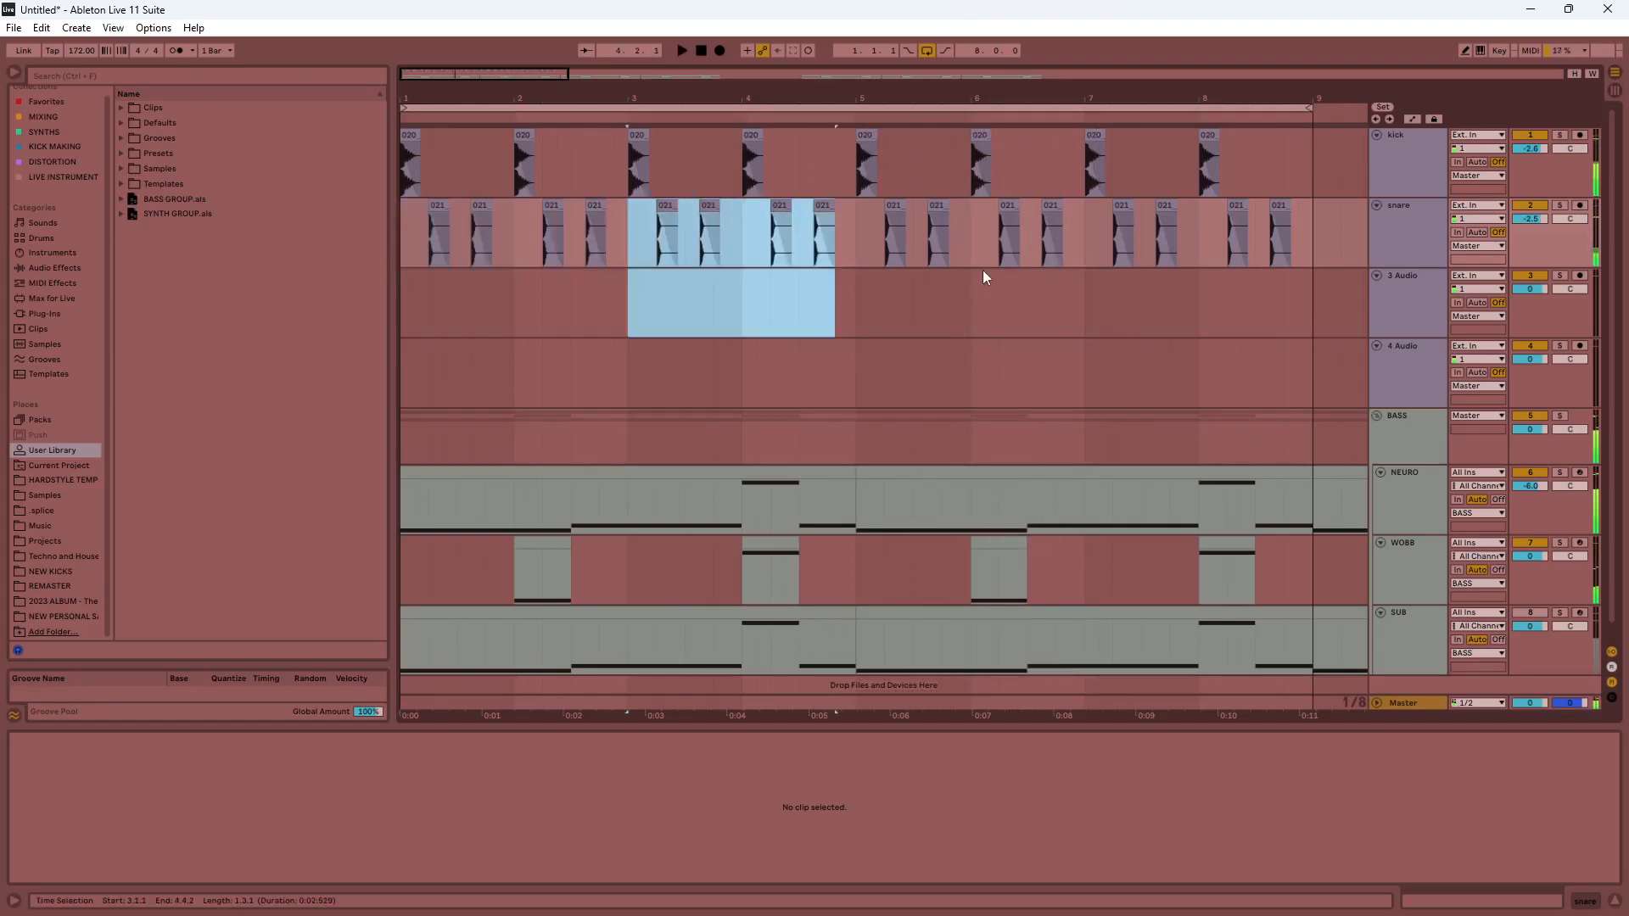
left_click(600, 283)
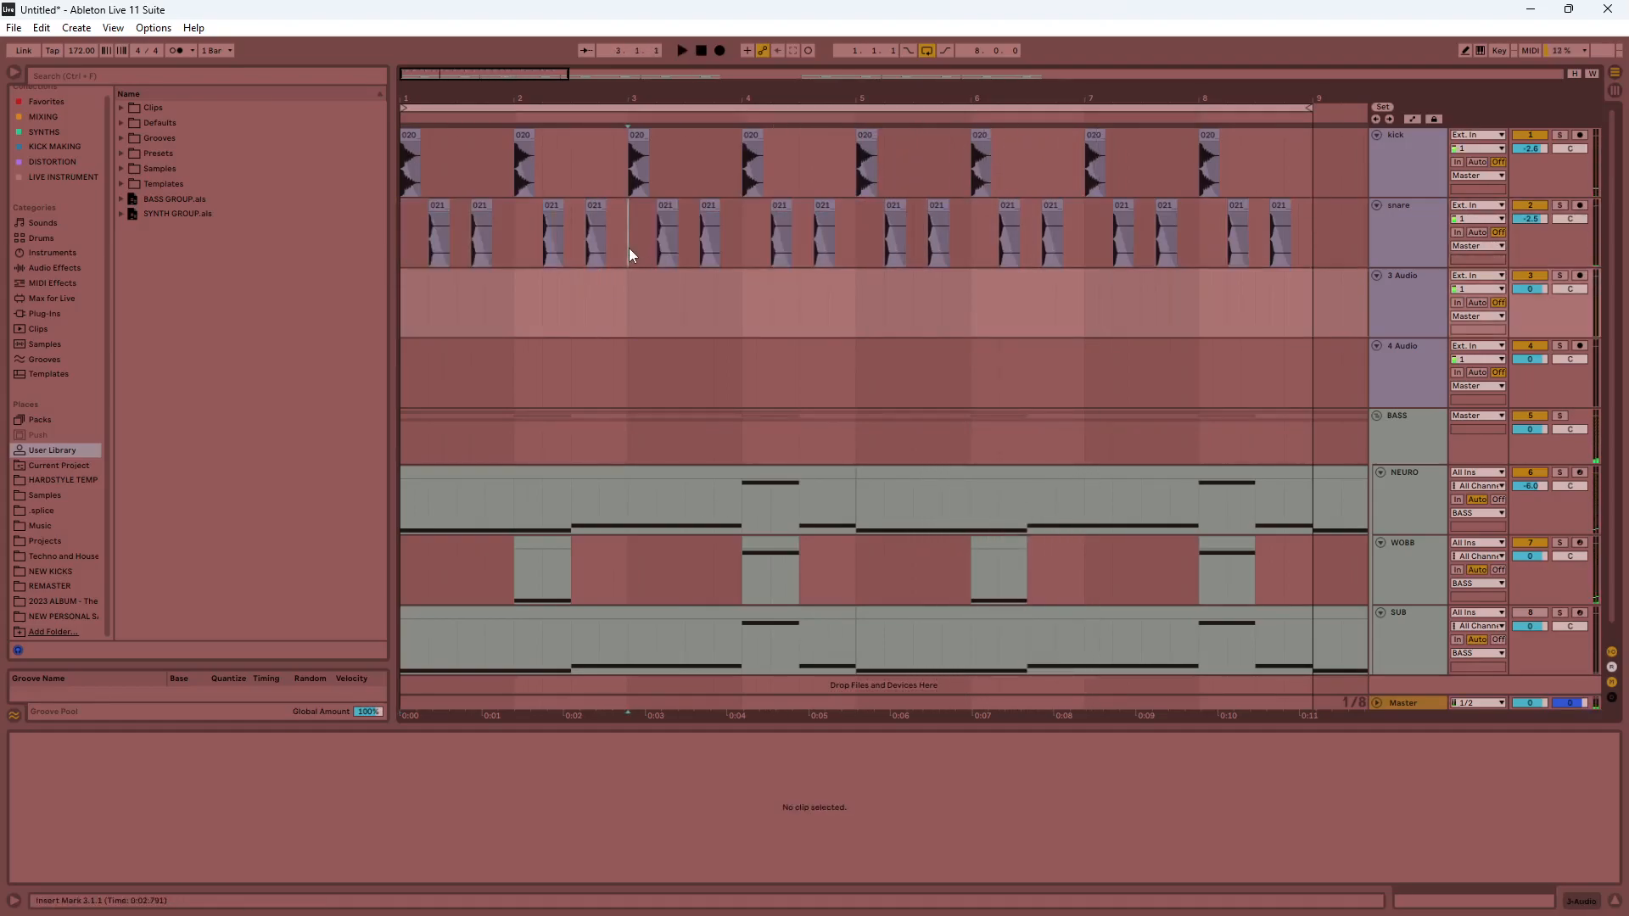
left_click(629, 252)
left_click(575, 260)
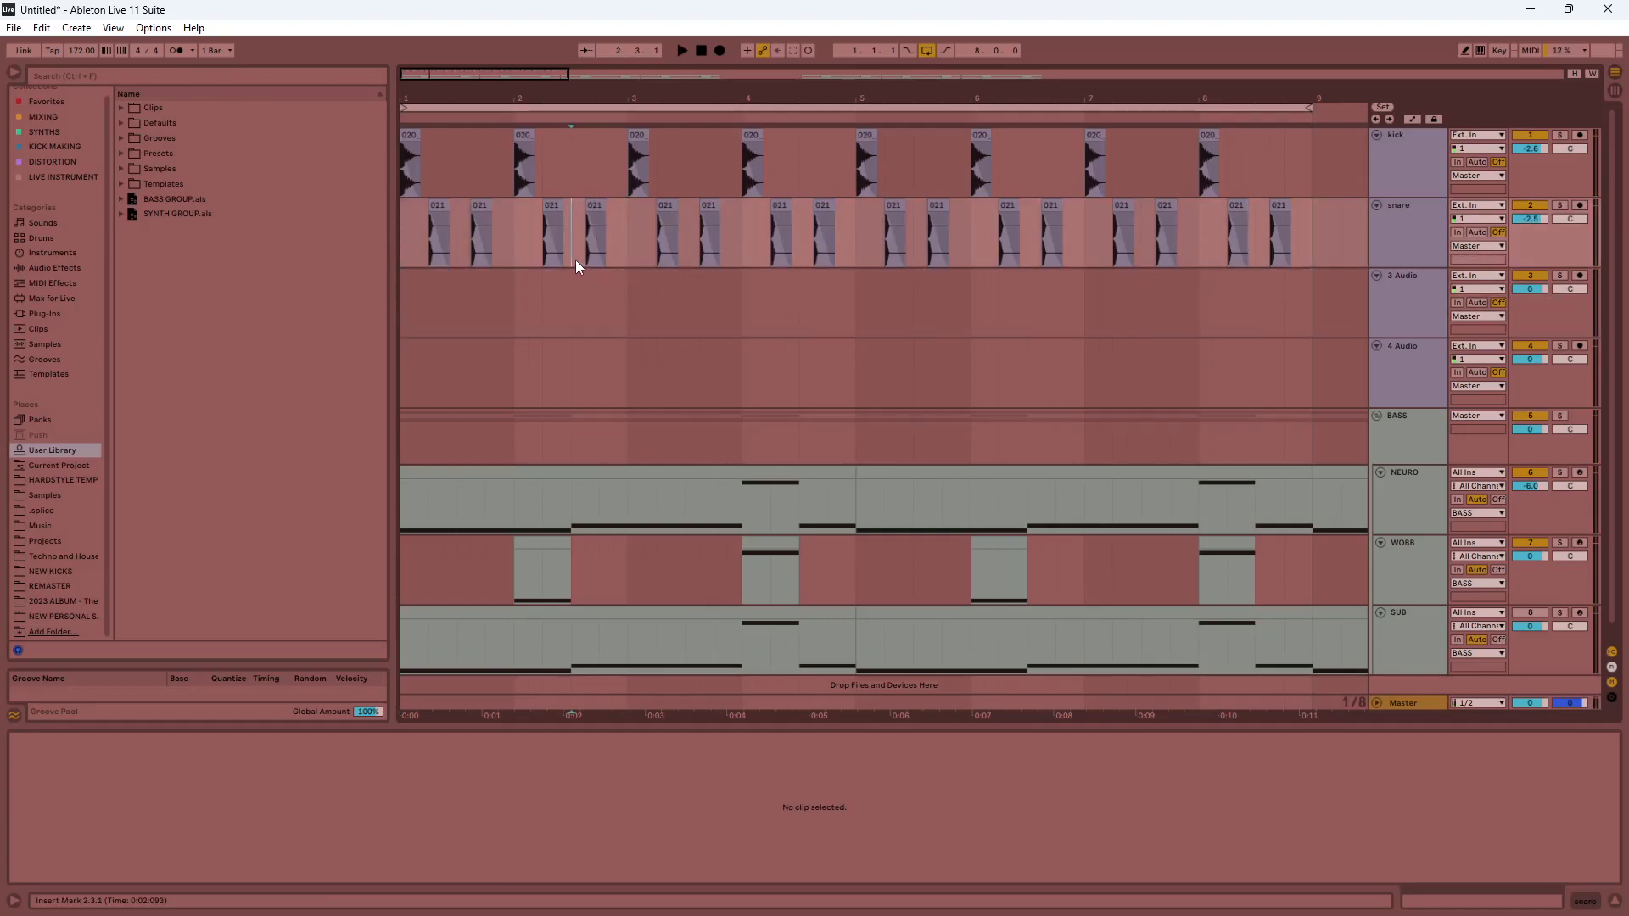
left_click_drag(1311, 237, 536, 250)
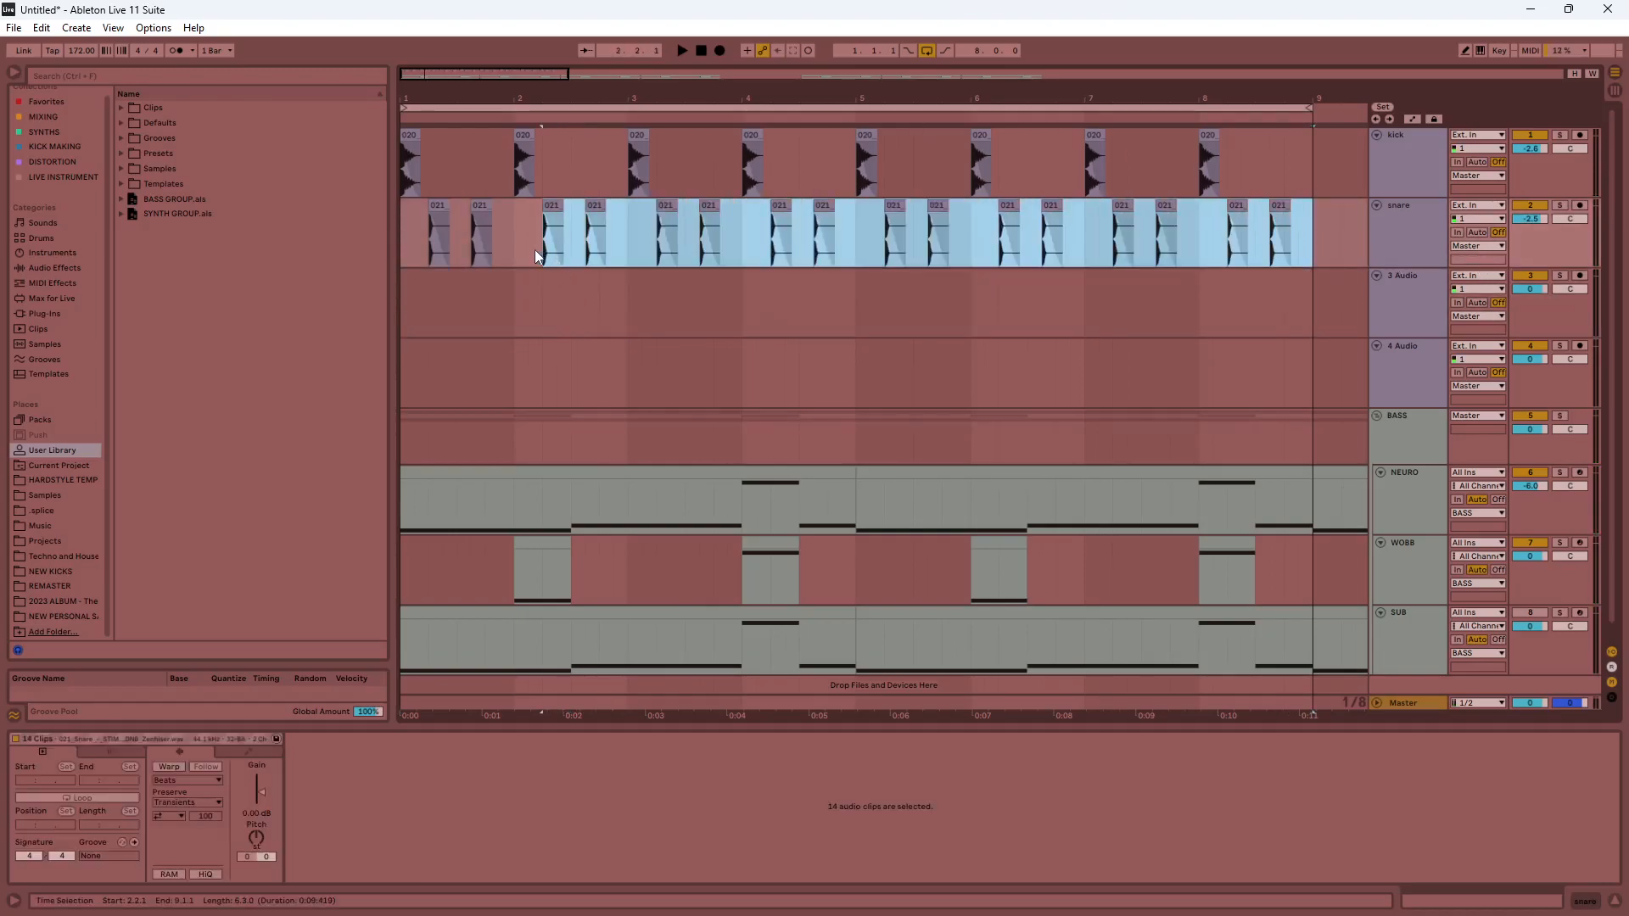
key("Delete")
Move the first bar's second snare to beat 1.4 and copy the first kick to position 1.2.4.
left_click_drag(568, 77, 481, 76)
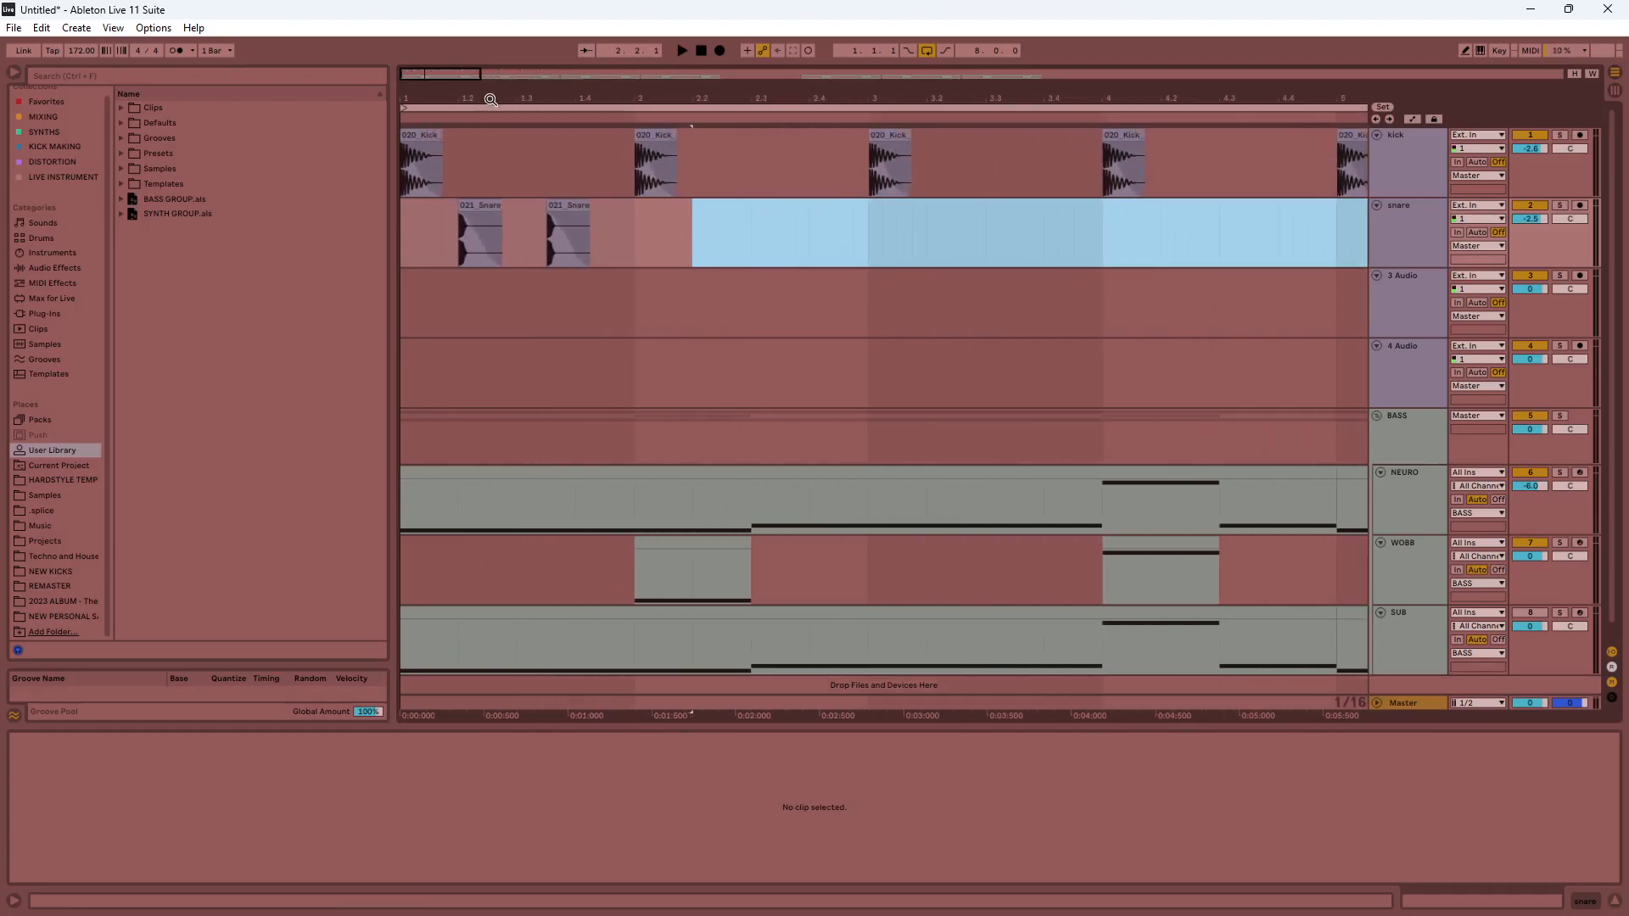
left_click_drag(565, 206, 598, 207)
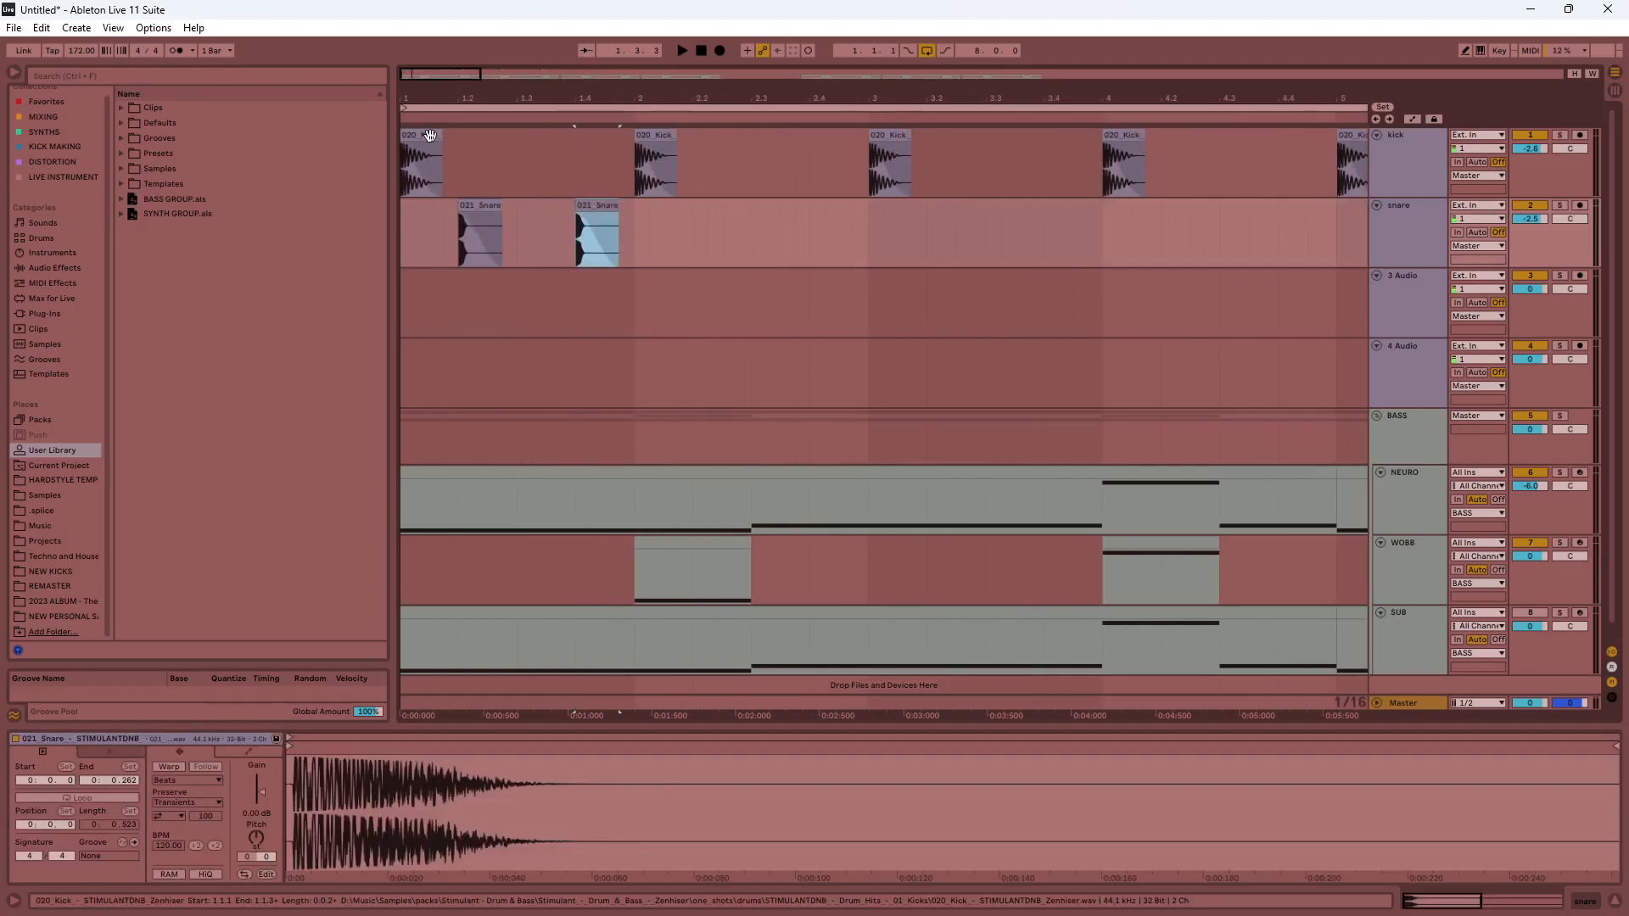
left_click(430, 135)
left_click(505, 155)
key("ctrl+v")
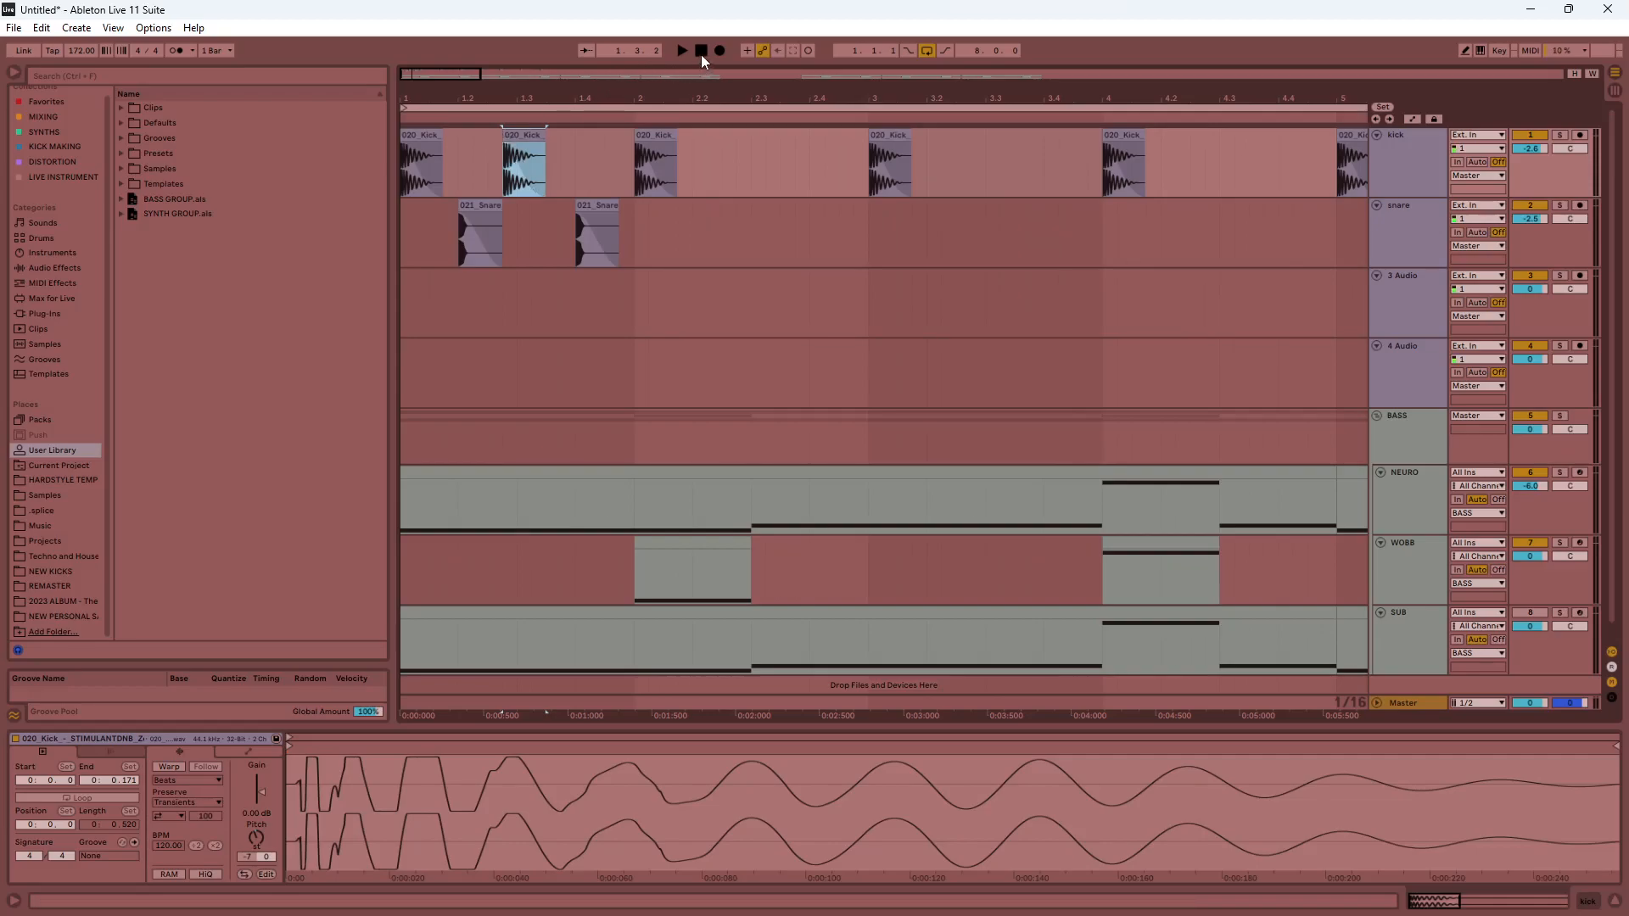
left_click(597, 212)
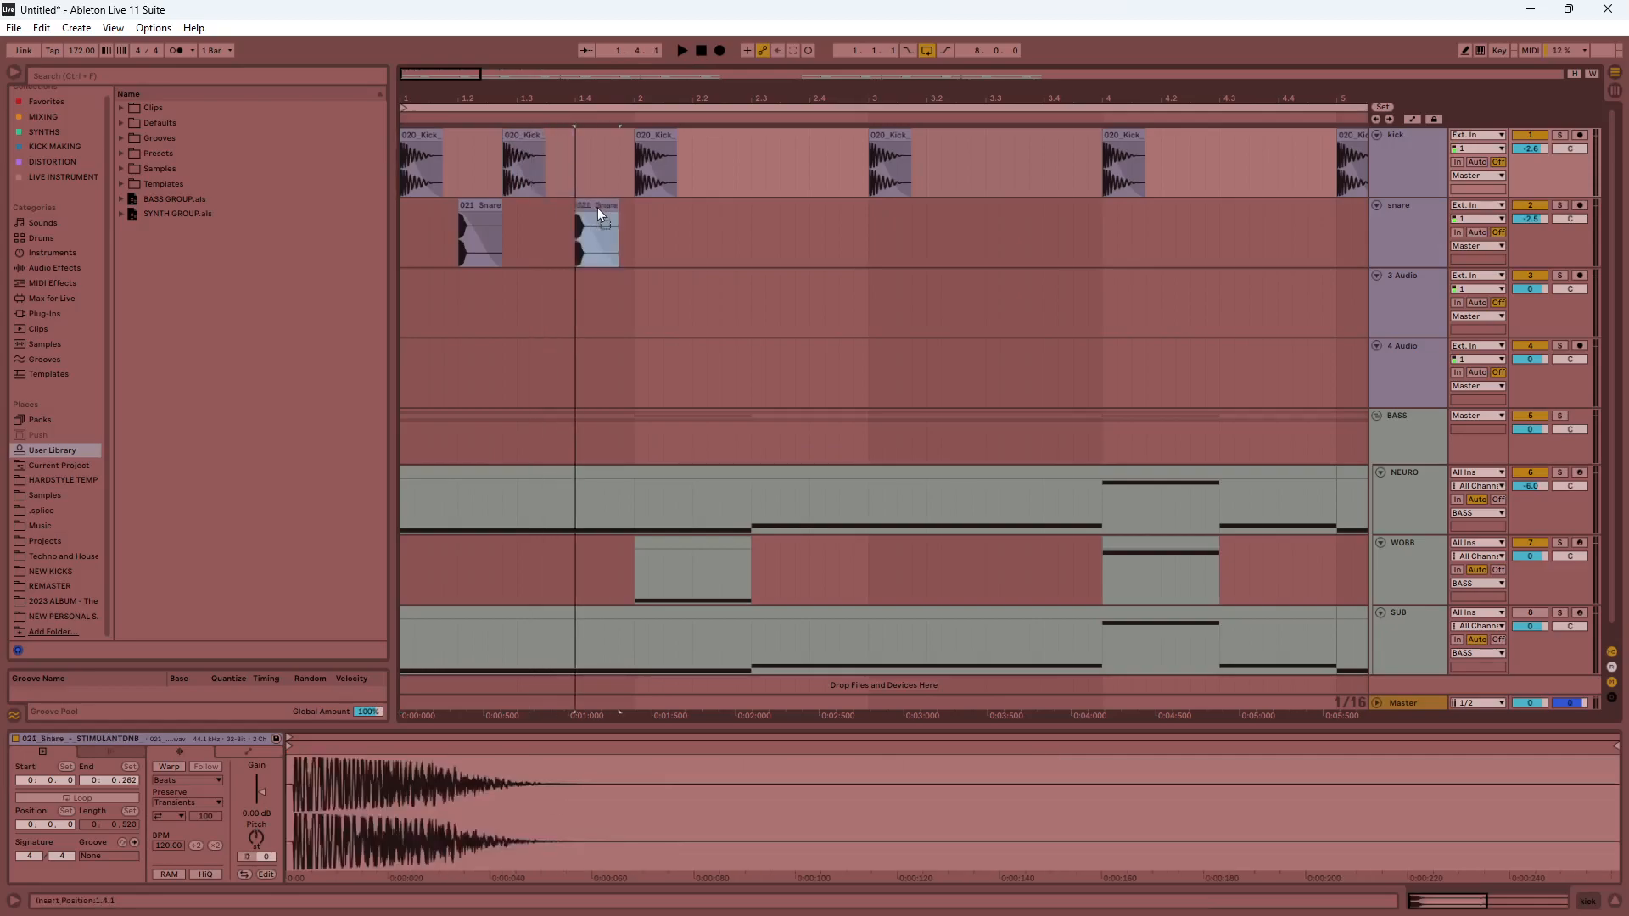
left_click(526, 137)
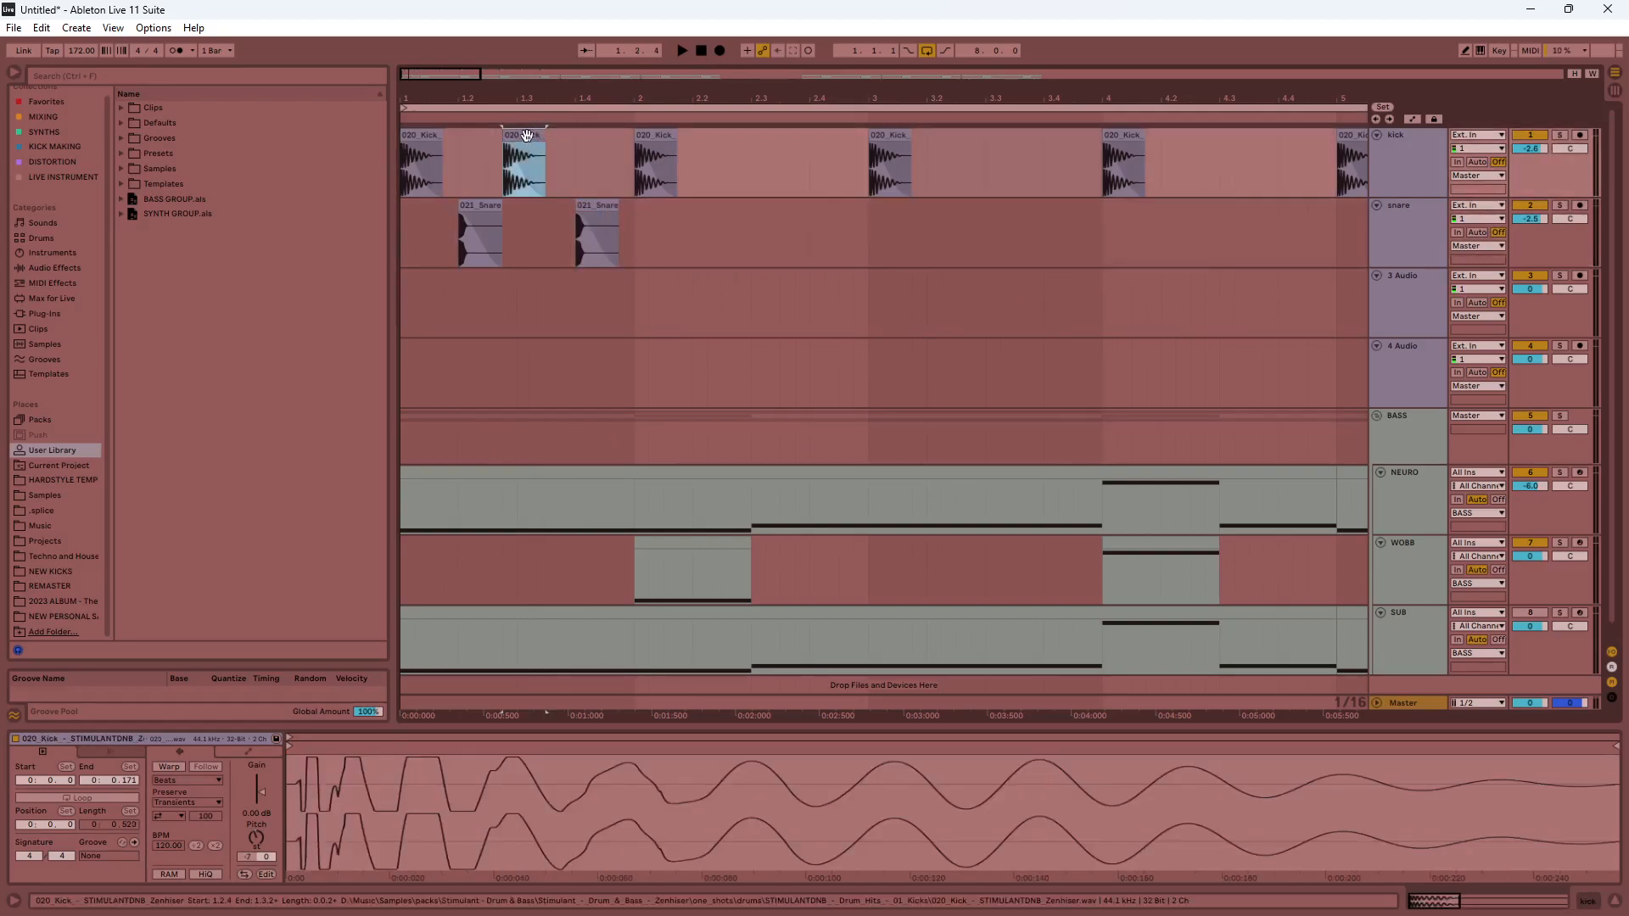
left_click(543, 154)
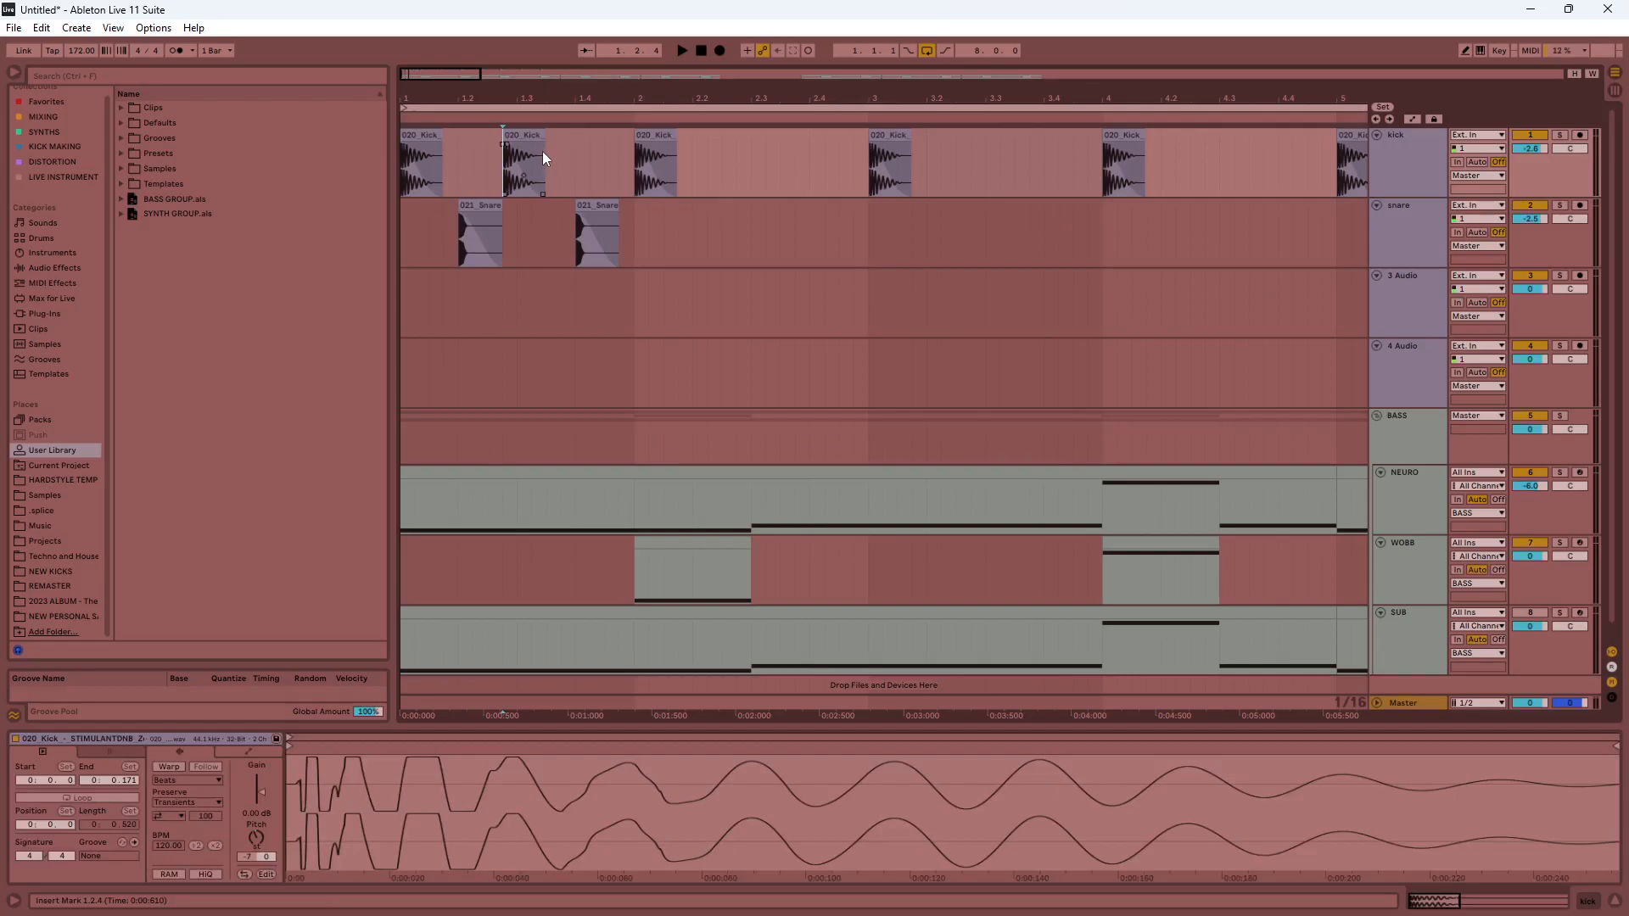
left_click(524, 136)
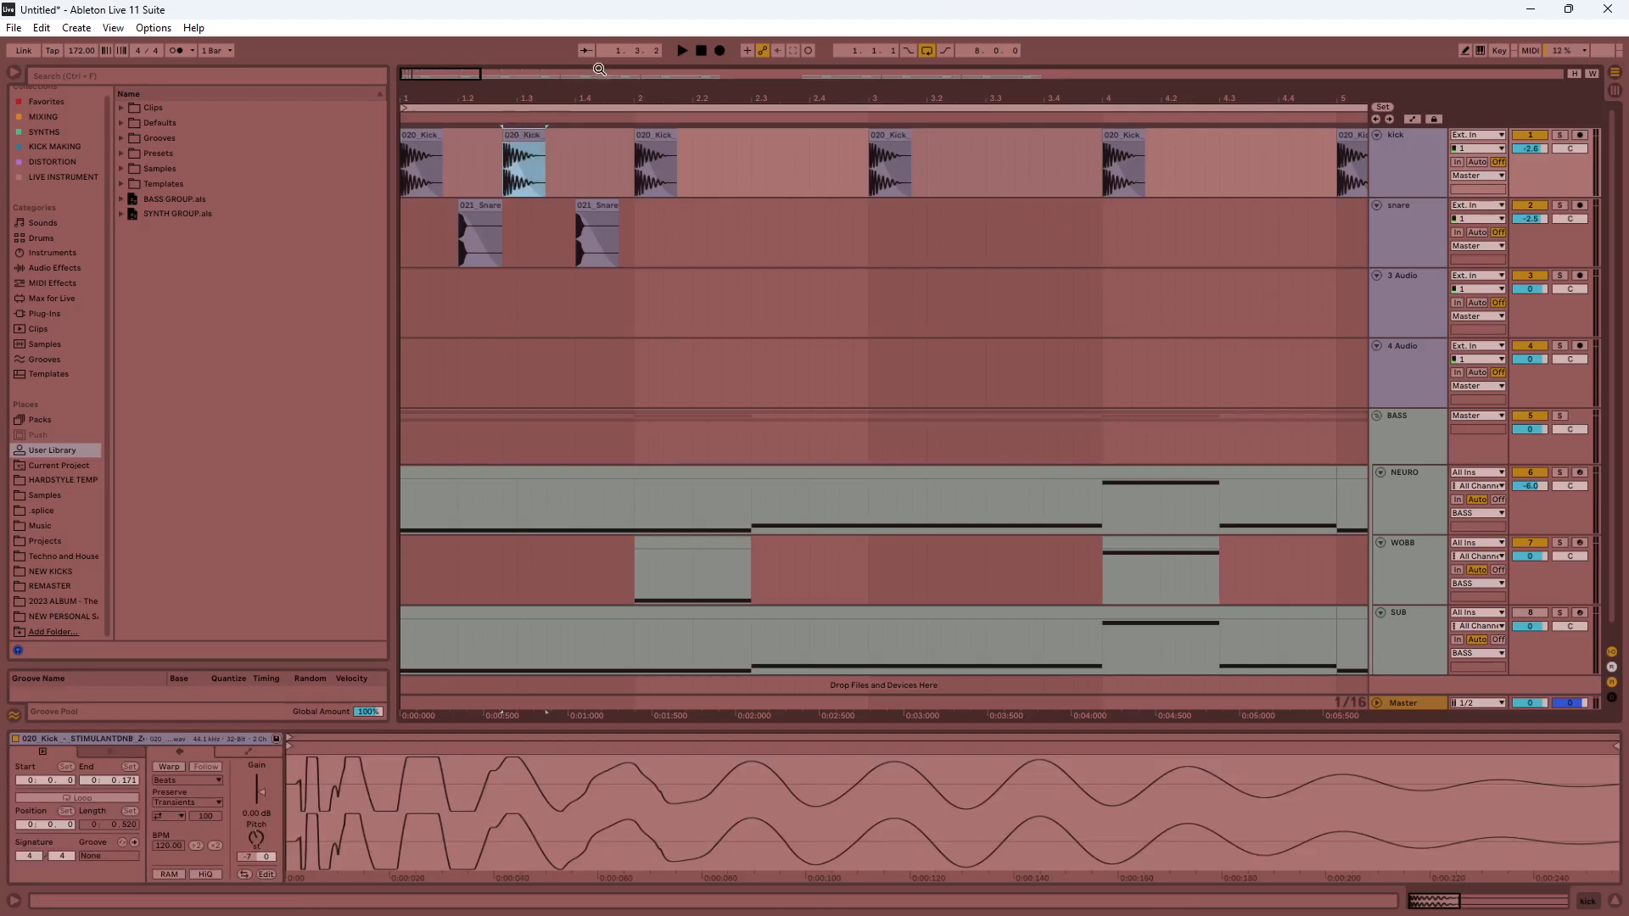
left_click(701, 50)
Duplicate the first bar's two kicks and two snares seven times to fill bars 2 to 8.
key("minus")
left_click_drag(1219, 188, 309, 129)
key("ctrl+d")
key("ctrl+d")
key("ctrl+d")
key("ctrl+d")
key("ctrl+d")
key("ctrl+d")
key("ctrl+d")
Play the two-kick pattern from the start to audition it against the bass.
left_click(701, 50)
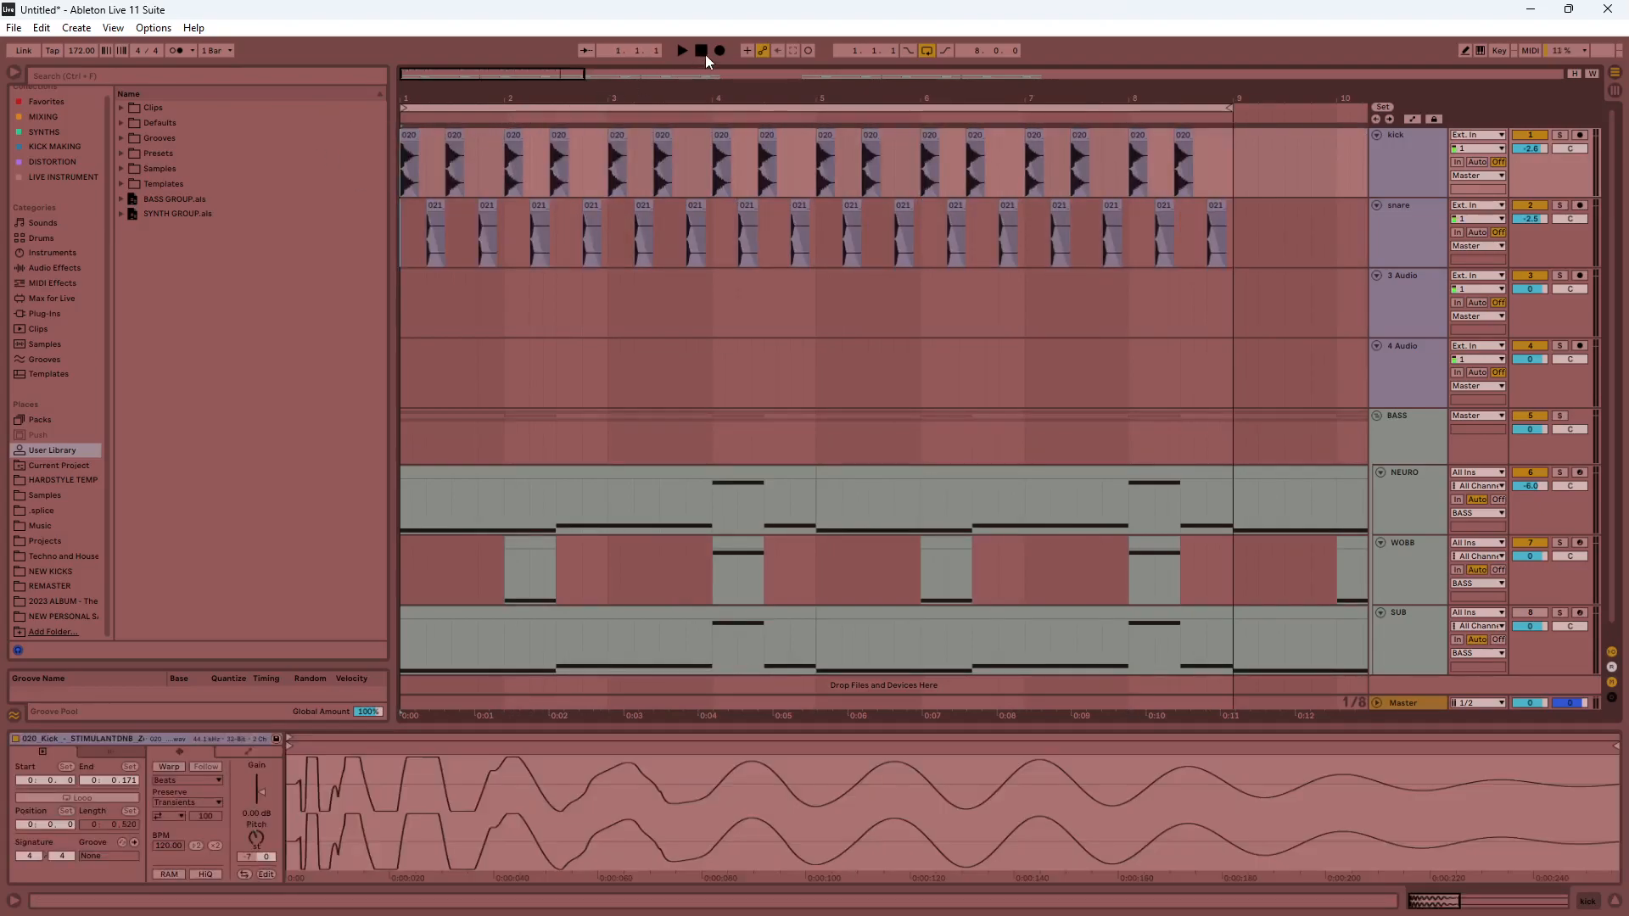
key("space")
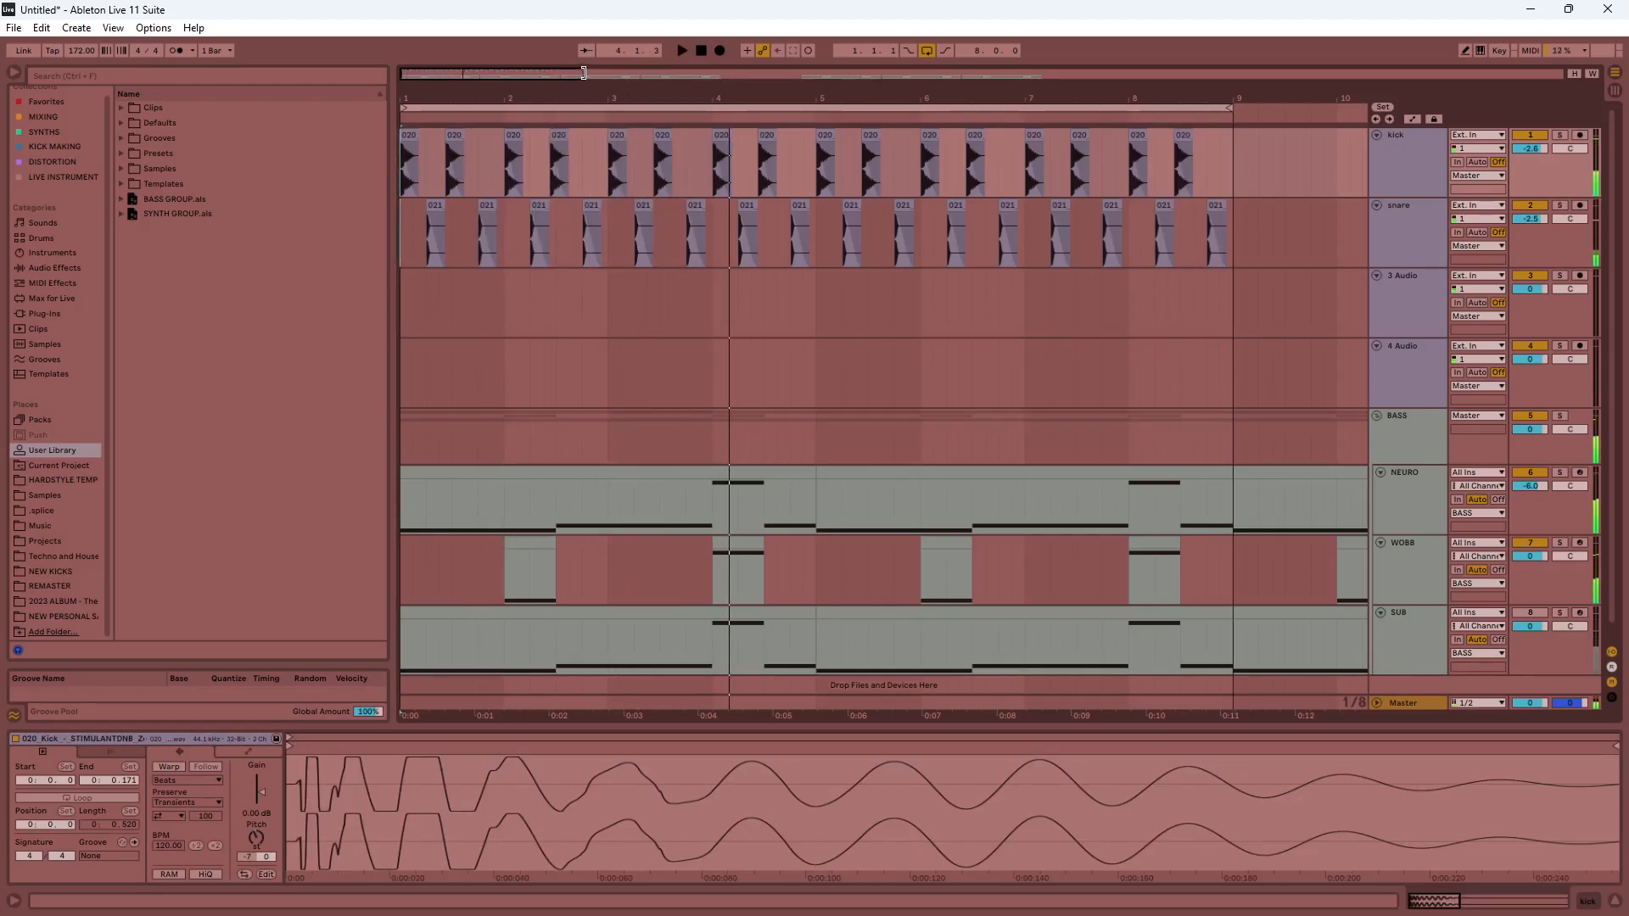
left_click_drag(582, 73, 446, 80)
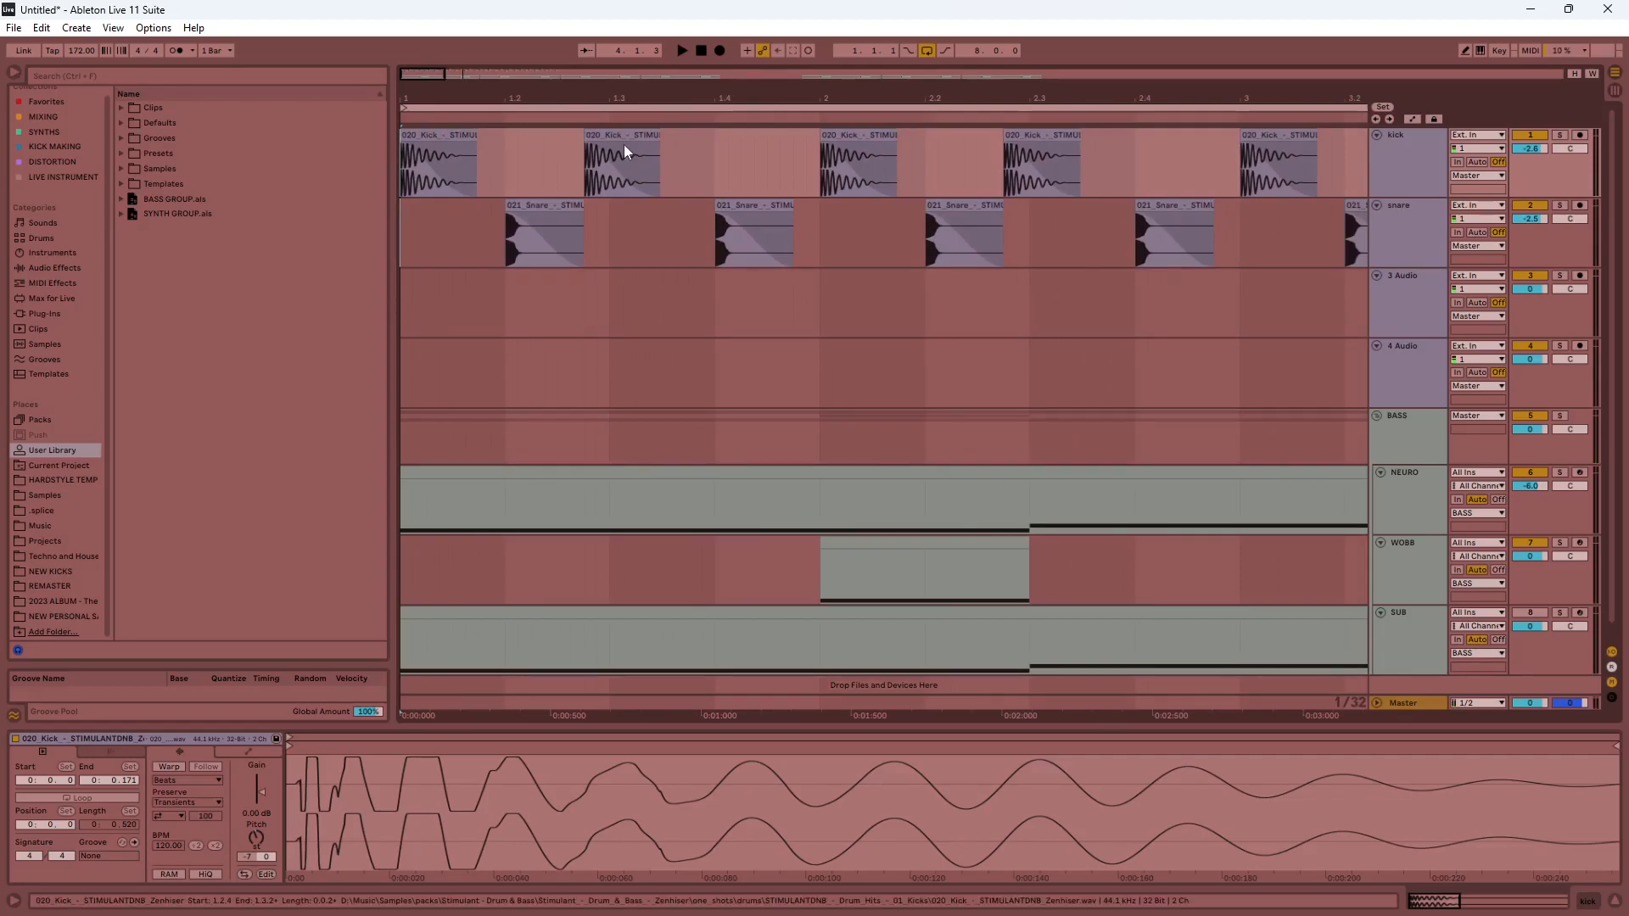
Shift every kick after the first one sixteenth note later, placing the second kick on beat 1.3.
left_click(584, 174)
scroll(696, 165, "down", 2)
scroll(697, 165, "down", 2)
left_click_drag(1084, 163, 1059, 140)
left_click_drag(441, 130, 453, 144)
scroll(442, 165, "up", 4)
left_click_drag(471, 170, 380, 188)
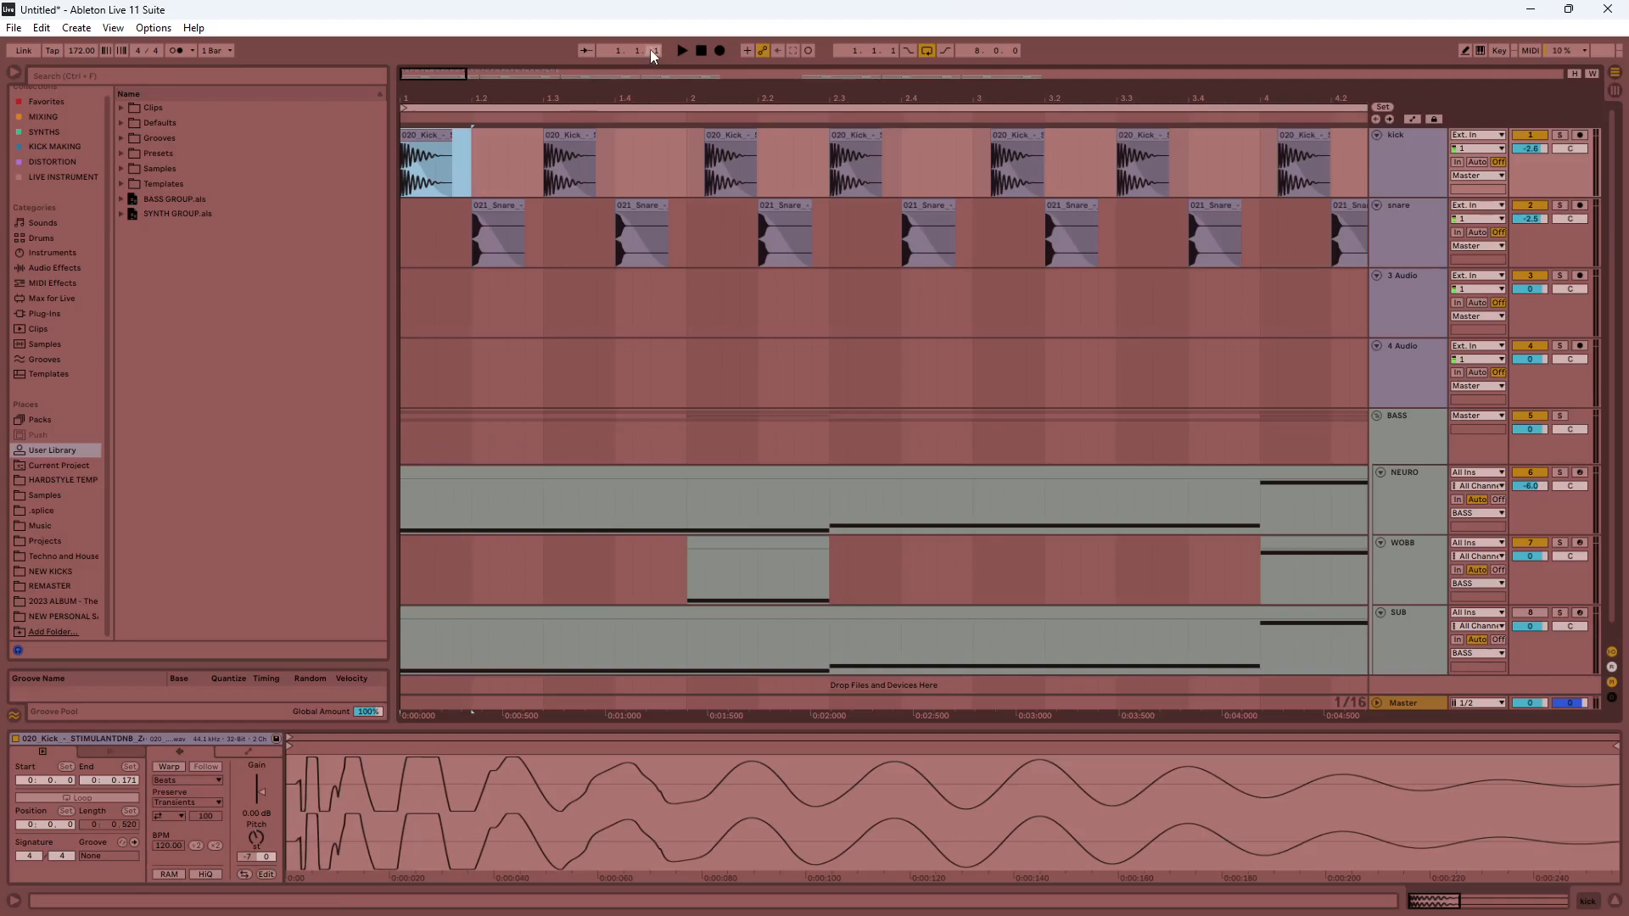
left_click(702, 51)
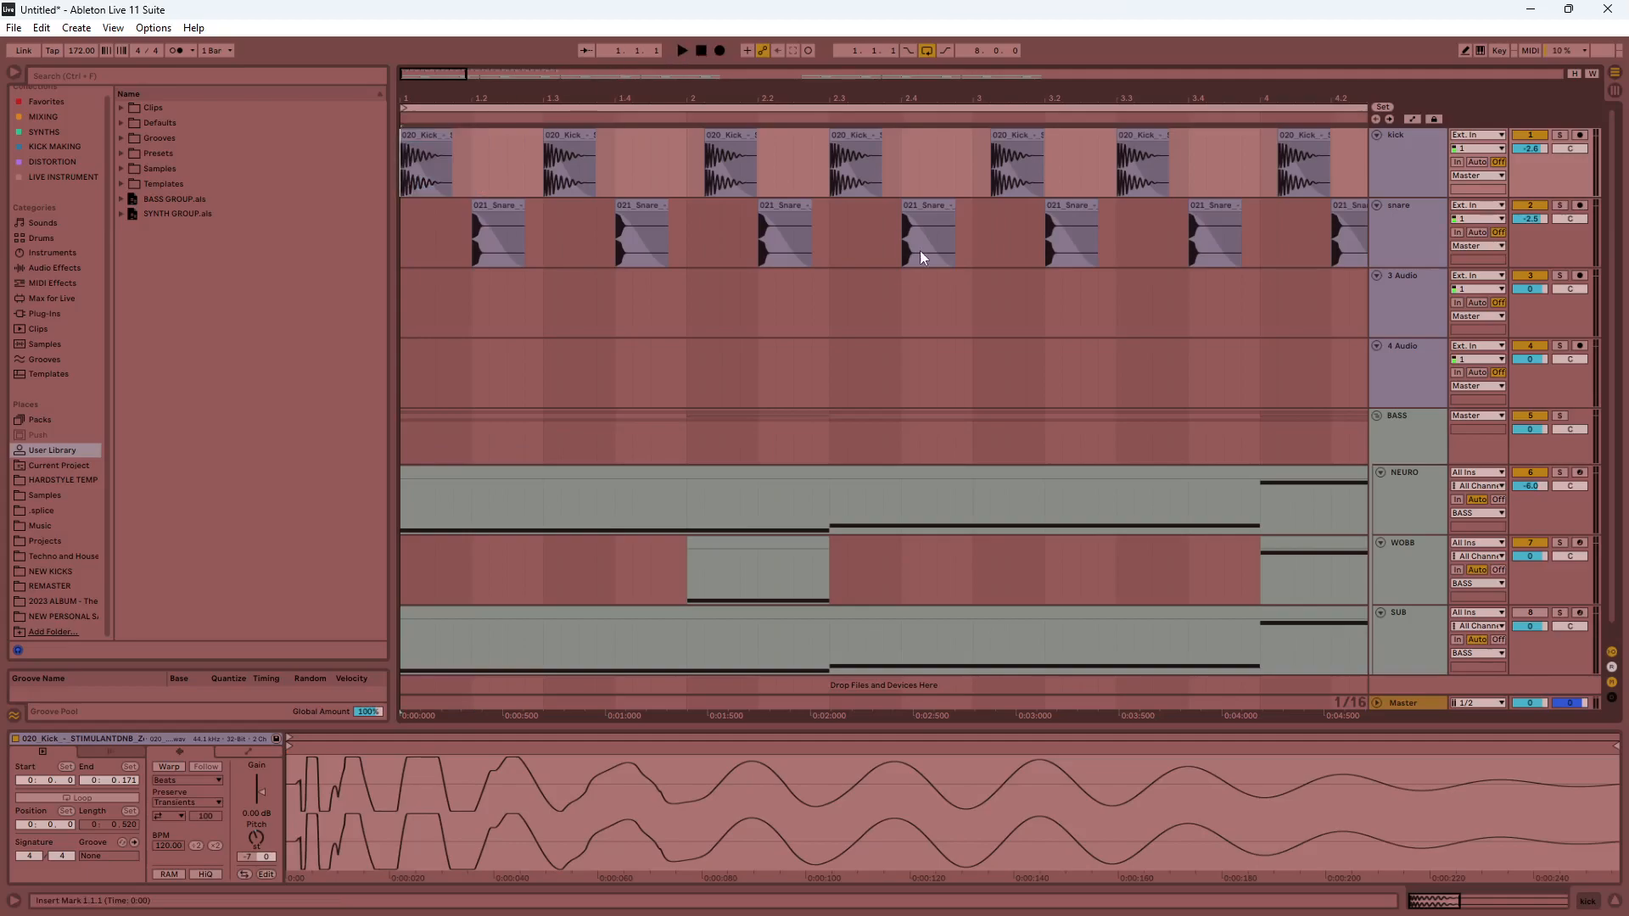
Delete the kicks after bar 1 and duplicate the first bar's kicks on beats 1 and 3 across the following bars.
left_click(544, 183)
key("minus")
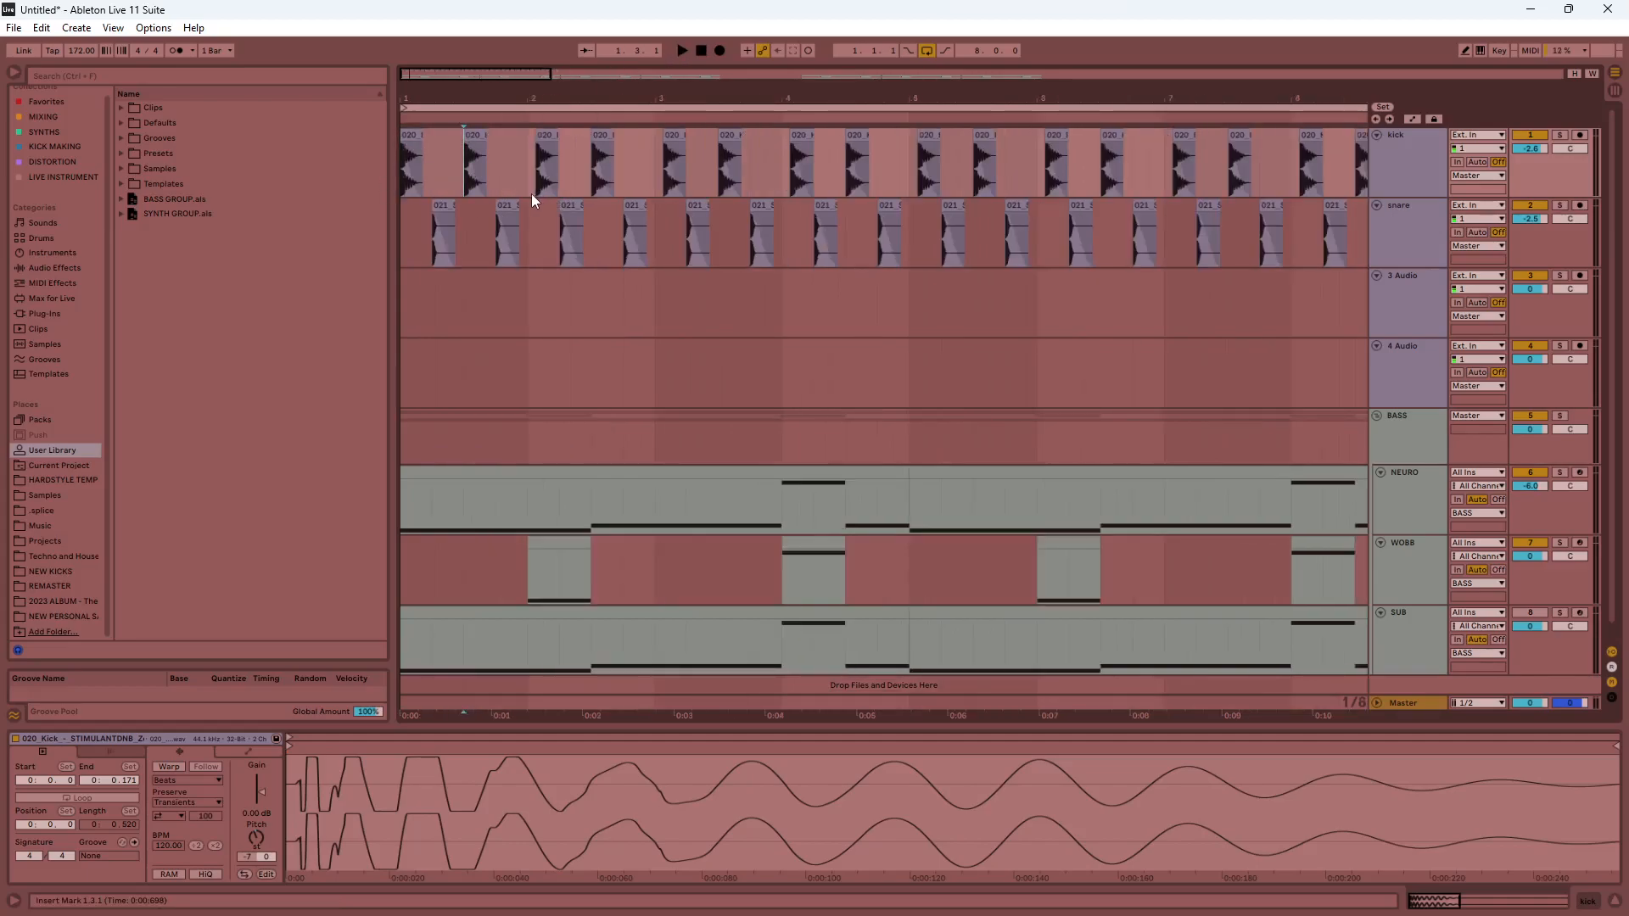
left_click_drag(528, 179, 736, 181)
scroll(737, 181, "down", 3)
left_click_drag(910, 176, 340, 100)
key("Delete")
key("ctrl+d")
key("ctrl+d")
key("ctrl+d")
key("ctrl+d")
key("ctrl+d")
key("ctrl+d")
key("ctrl+d")
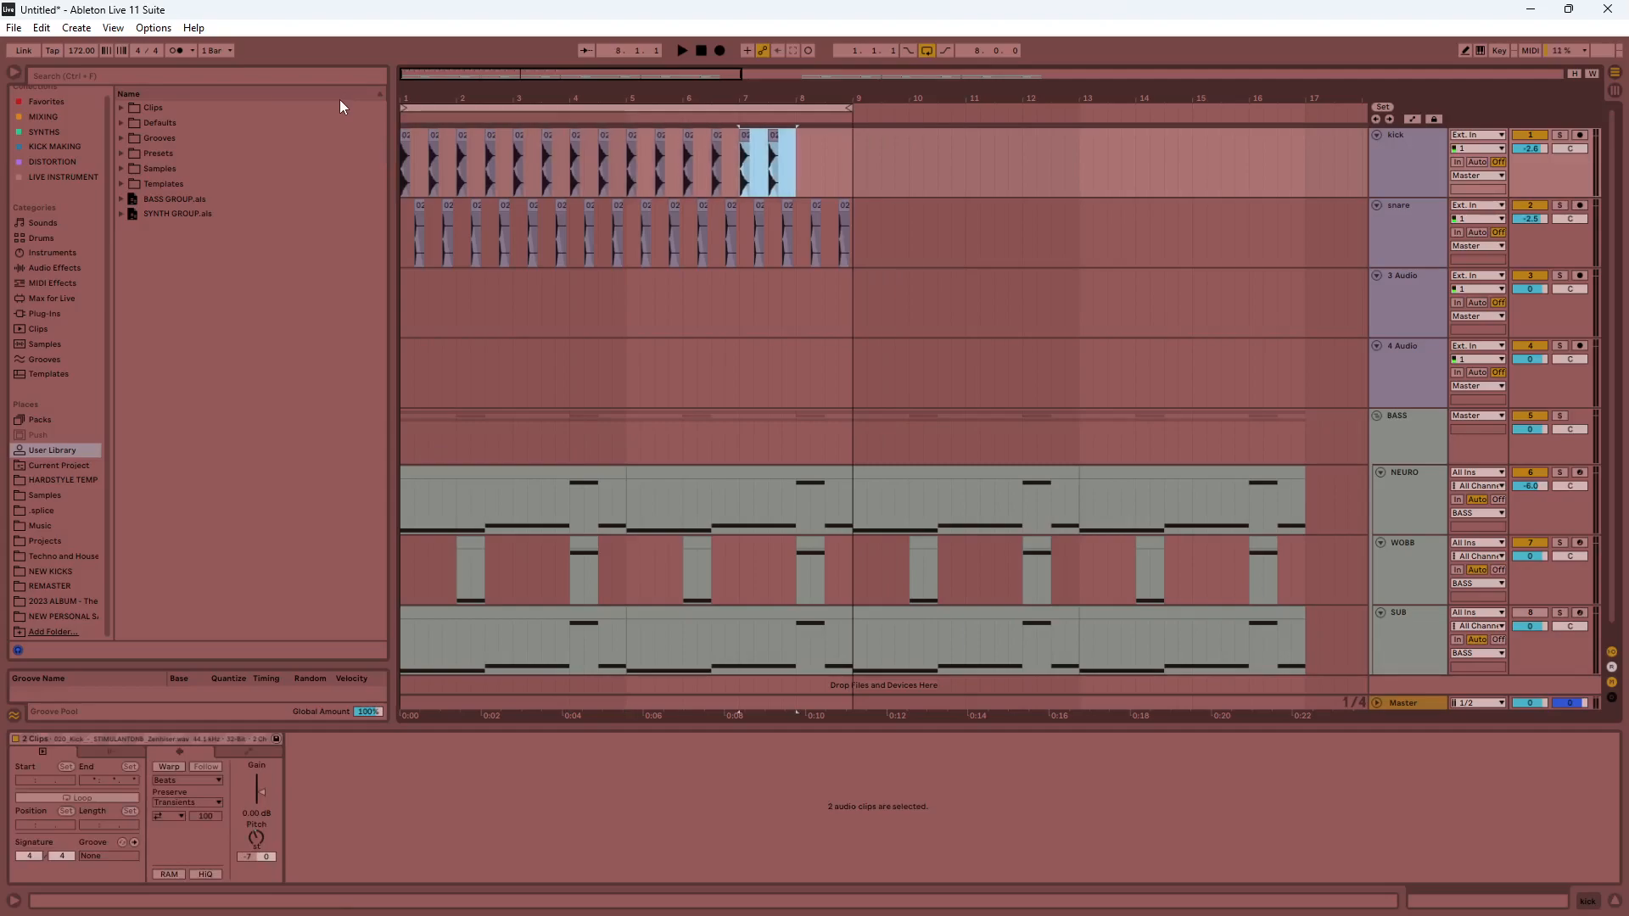
Play the alternating kick and snare pattern from the start of the arrangement.
left_click(701, 51)
left_click_drag(740, 72, 537, 90)
key("space")
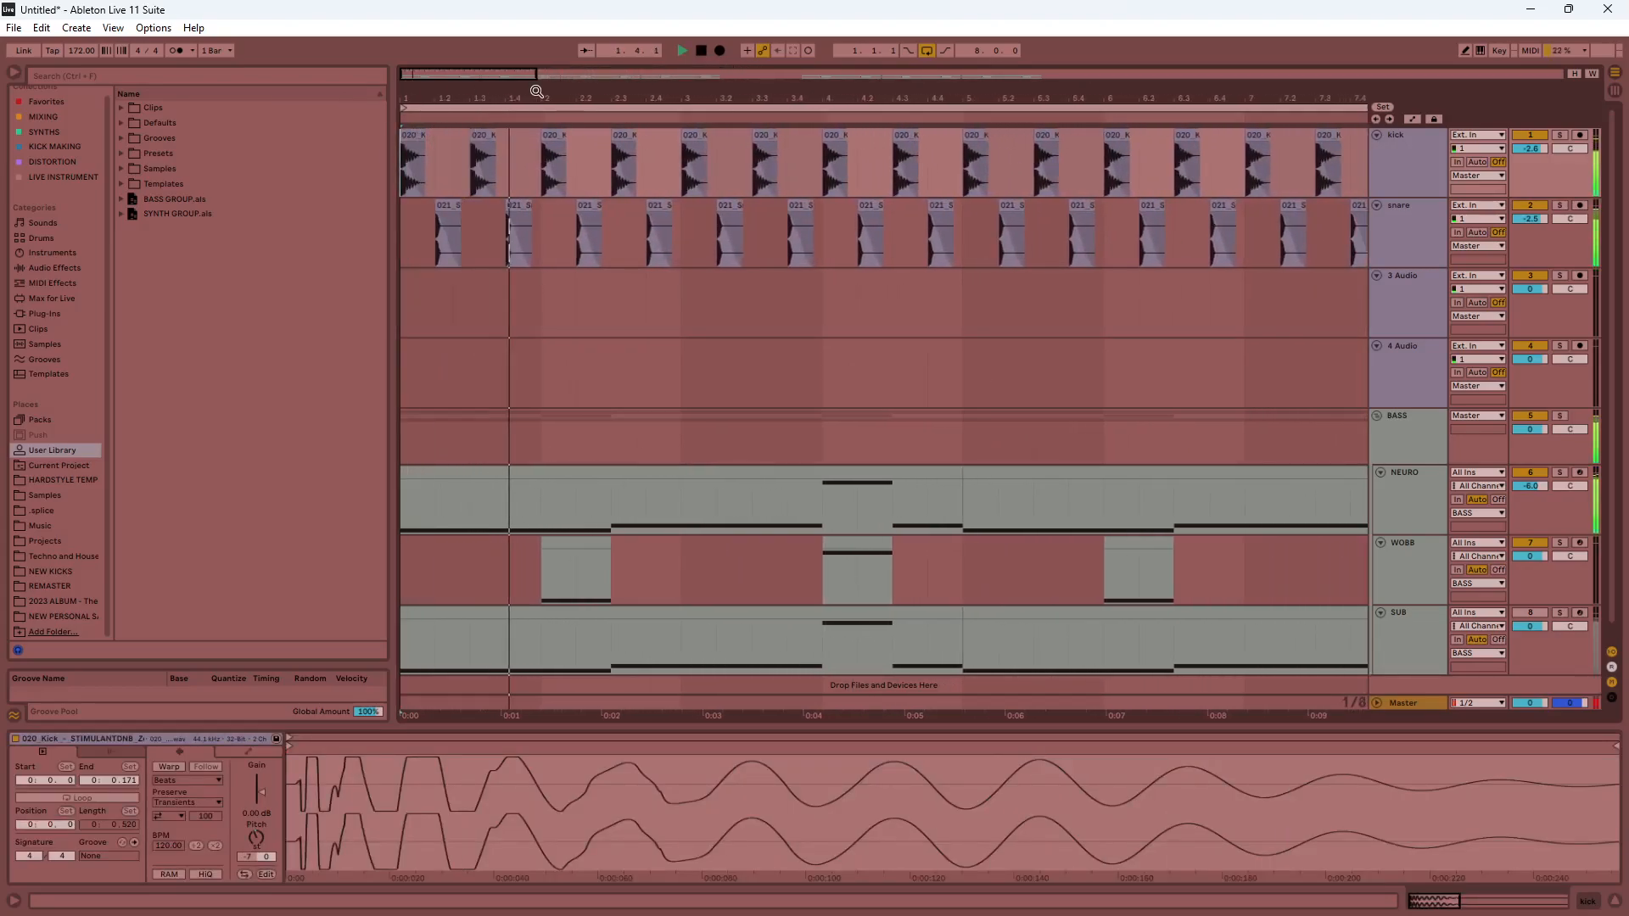
Stop playback and search the Music folder for "outside".
left_click(53, 528)
key("space")
left_click(116, 78)
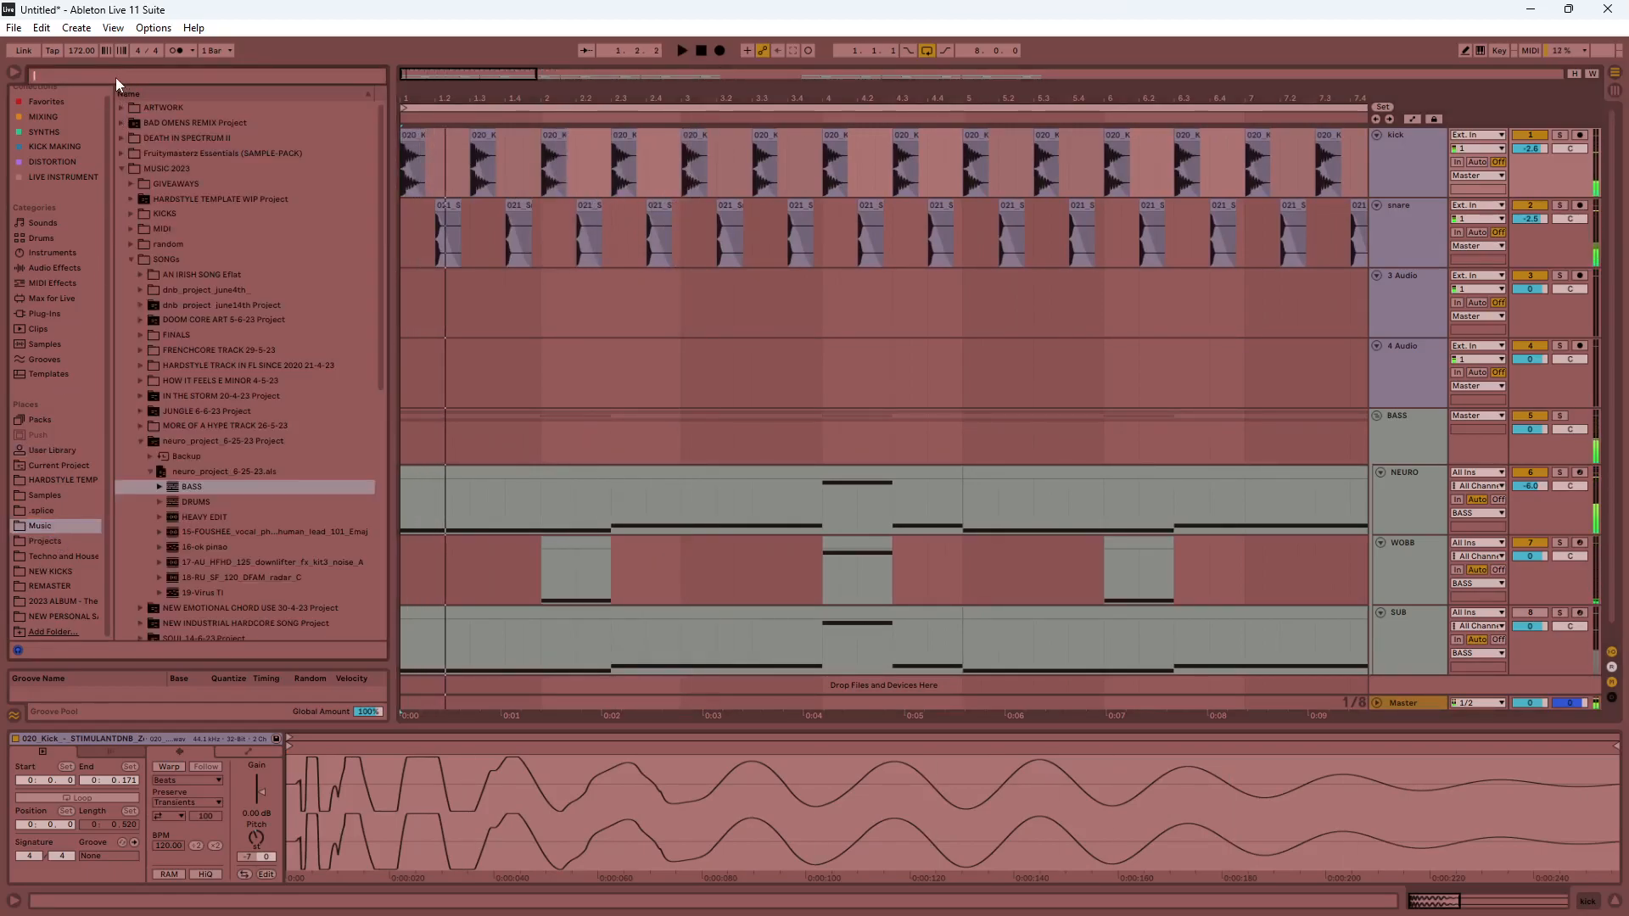
type("outside")
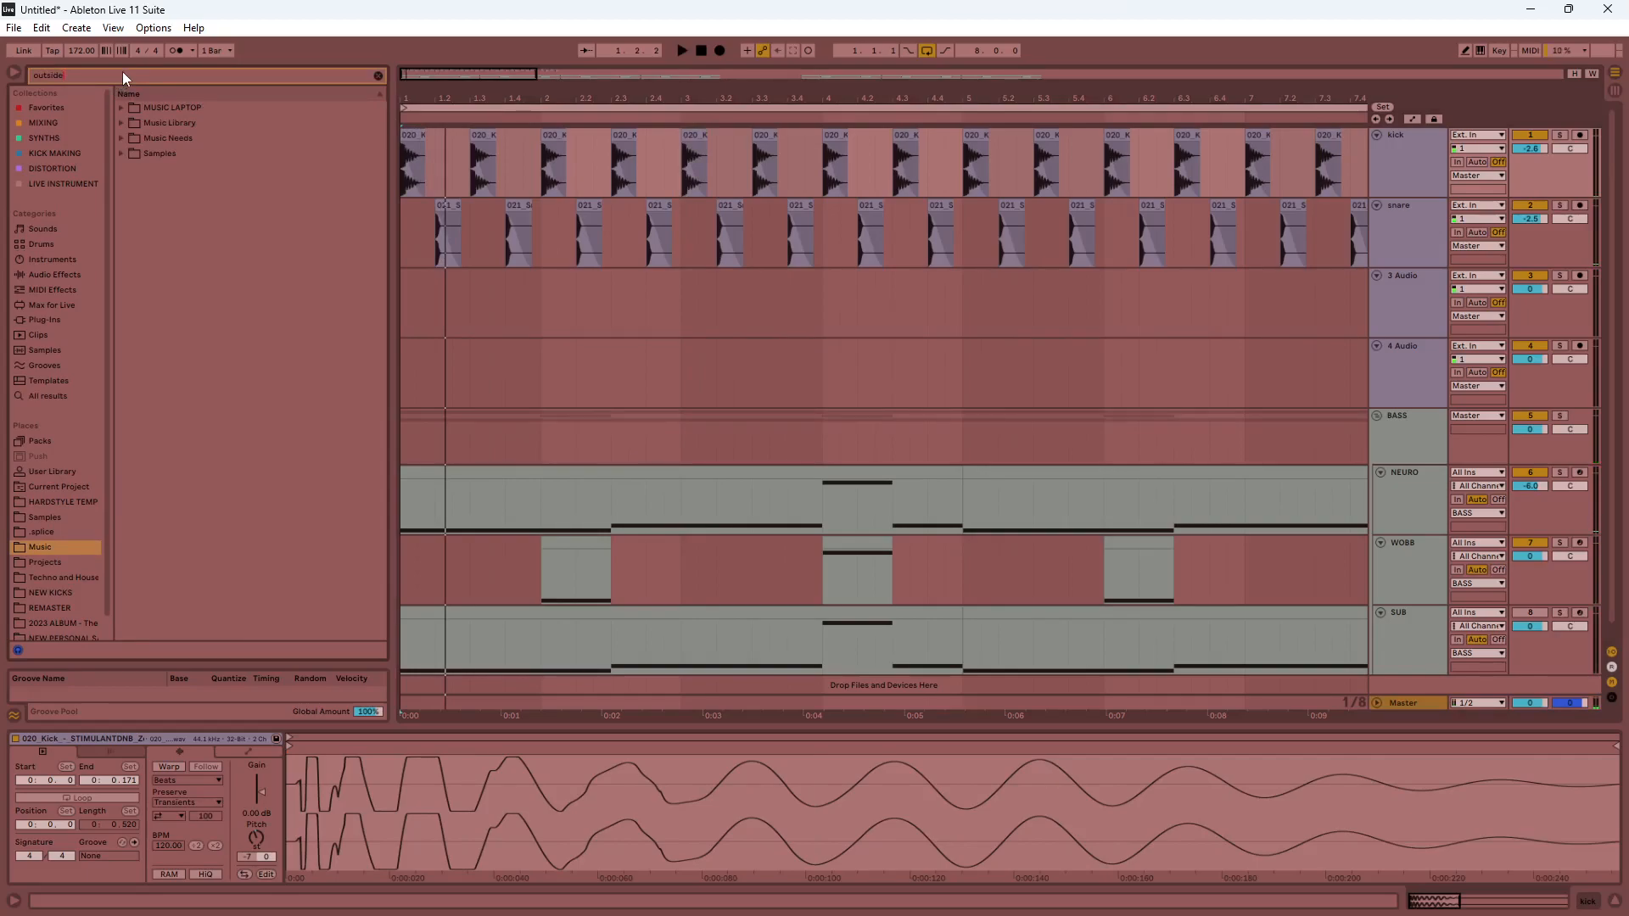
Expand MUSIC LAPTOP and HARDCORE SAMPLES down to the inner FMT_The_Outside_Agency_Samplepack folder.
left_click(120, 124)
left_click(122, 138)
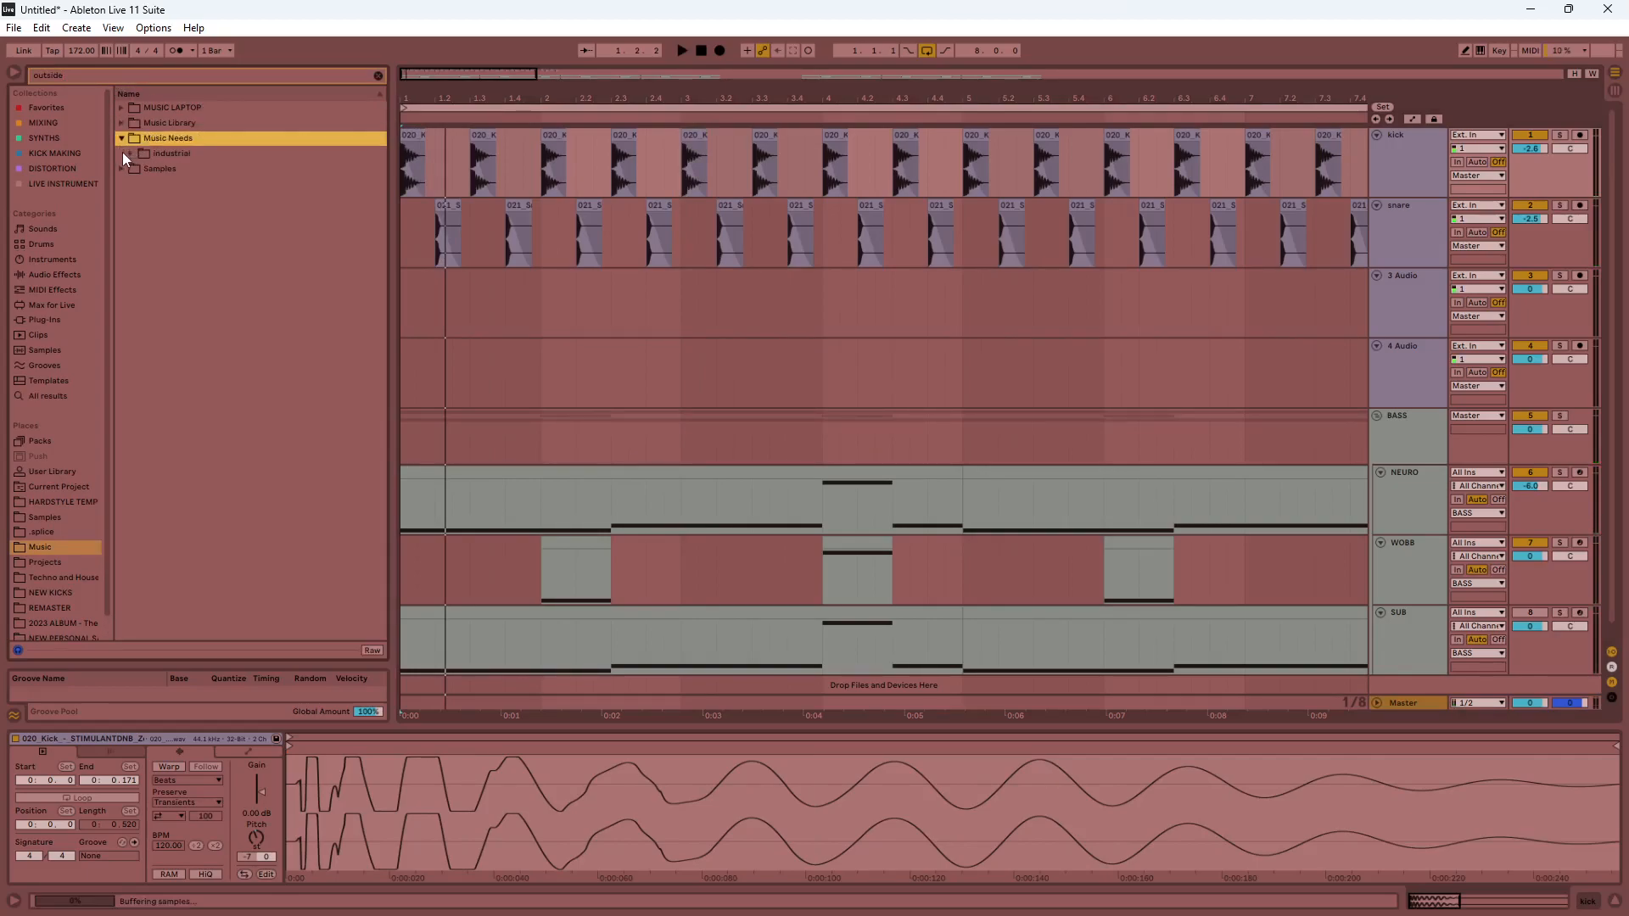
left_click(121, 107)
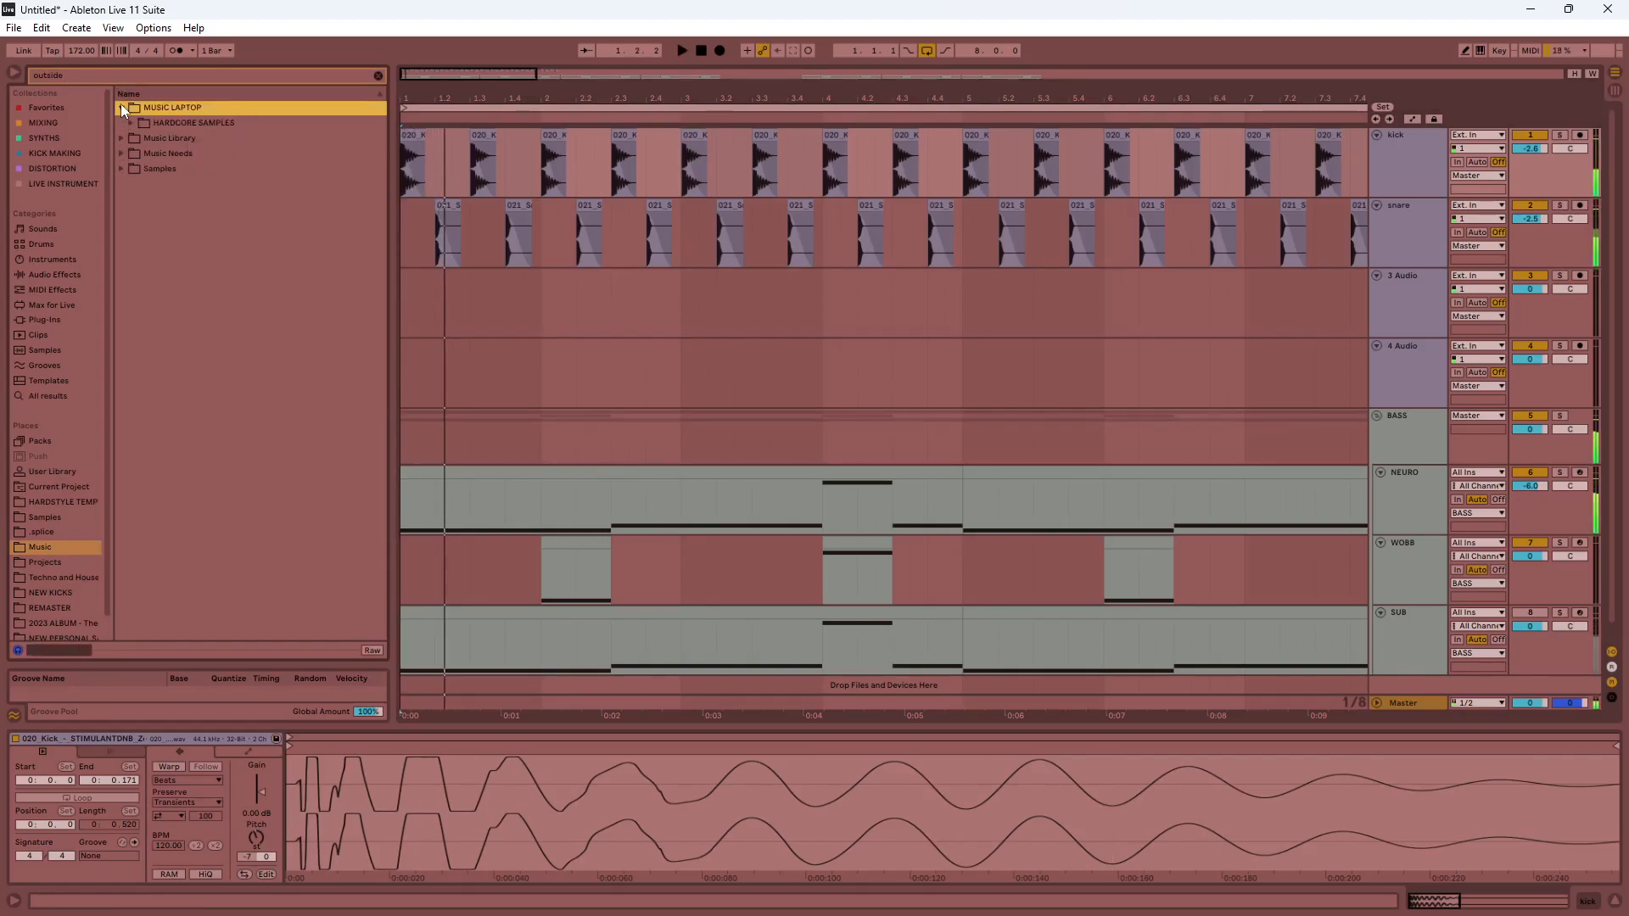
left_click(126, 119)
left_click(138, 139)
left_click(151, 151)
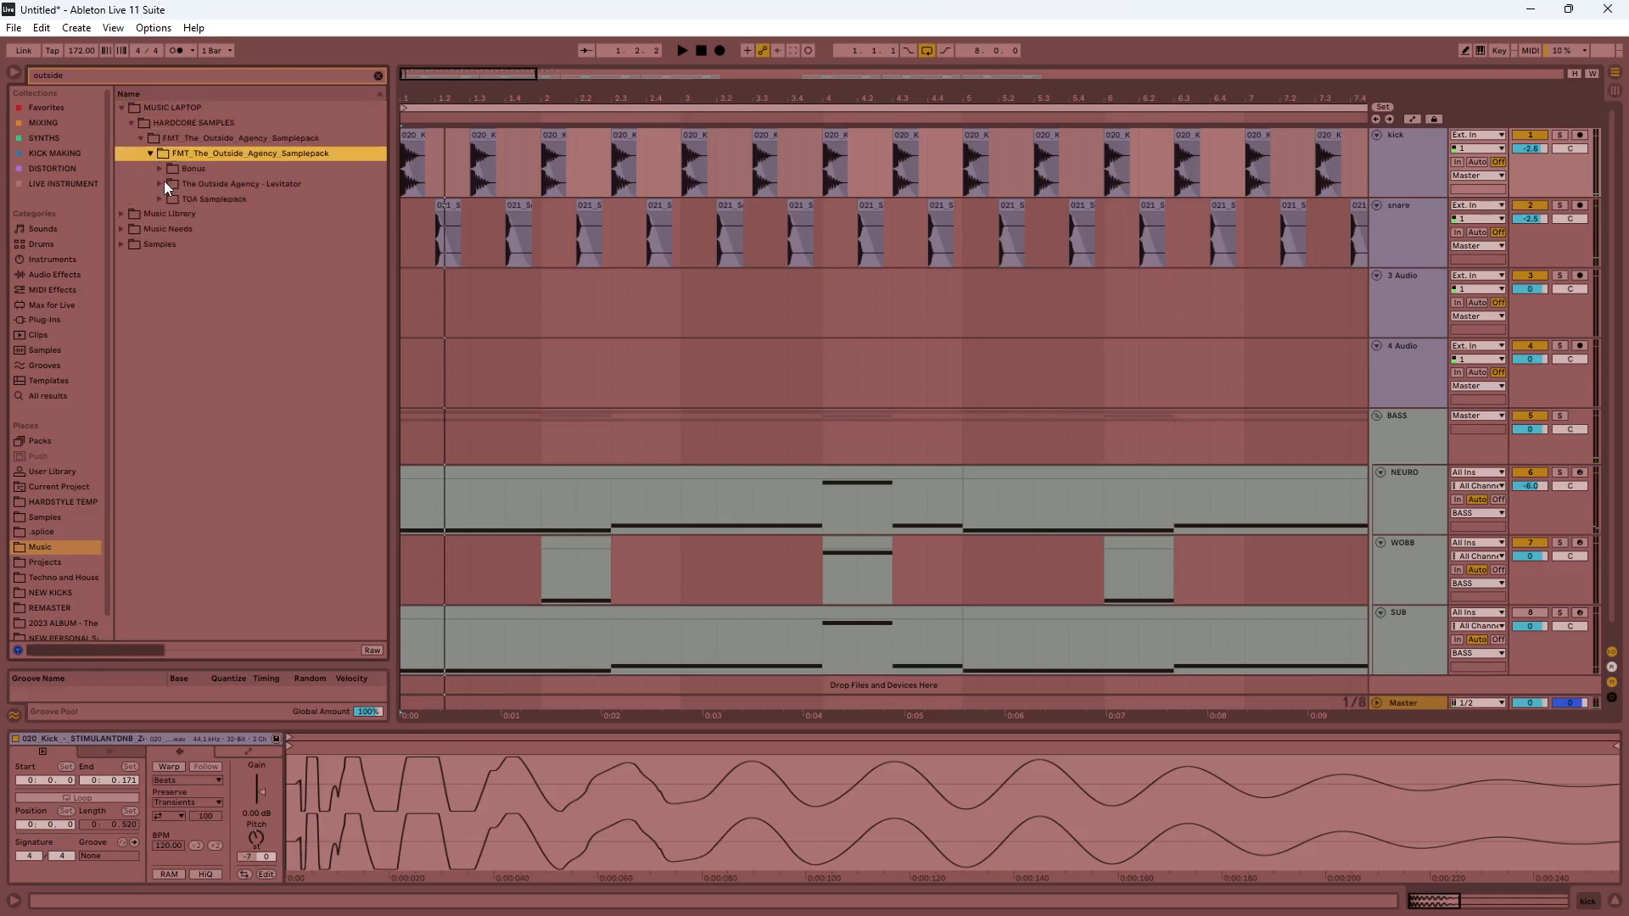
Expand TOA Samplepack and its Kickdrums folder and look through the kick samples.
left_click(162, 184)
left_click(162, 229)
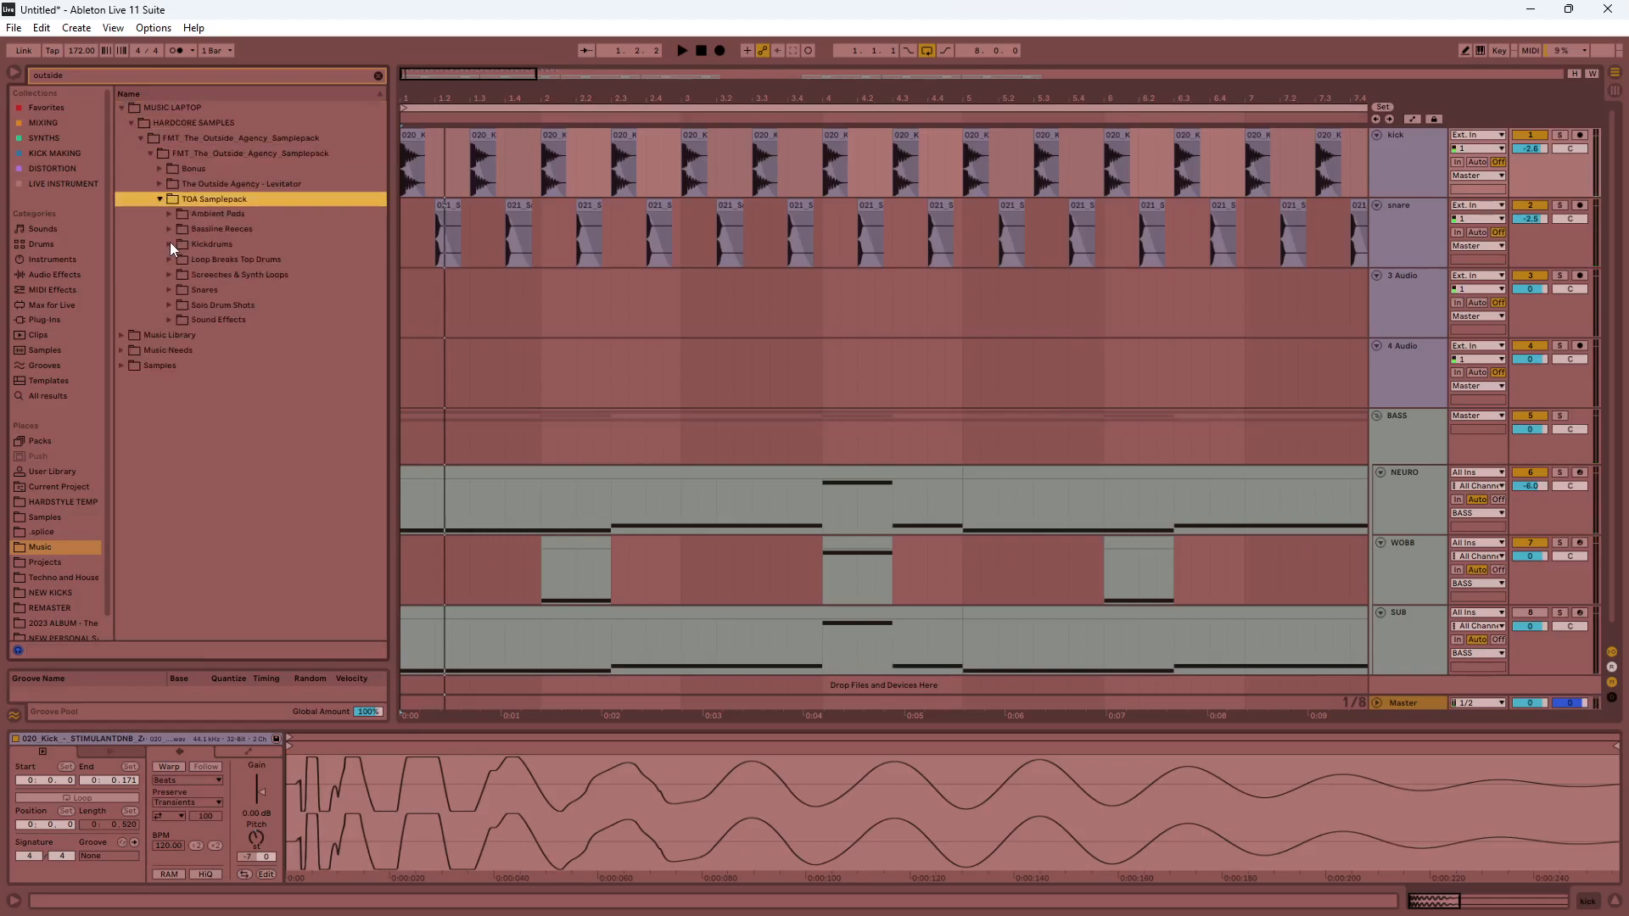
left_click(170, 244)
left_click(171, 244)
left_click(174, 243)
scroll(225, 332, "down", 5)
scroll(390, 430, "down", 5)
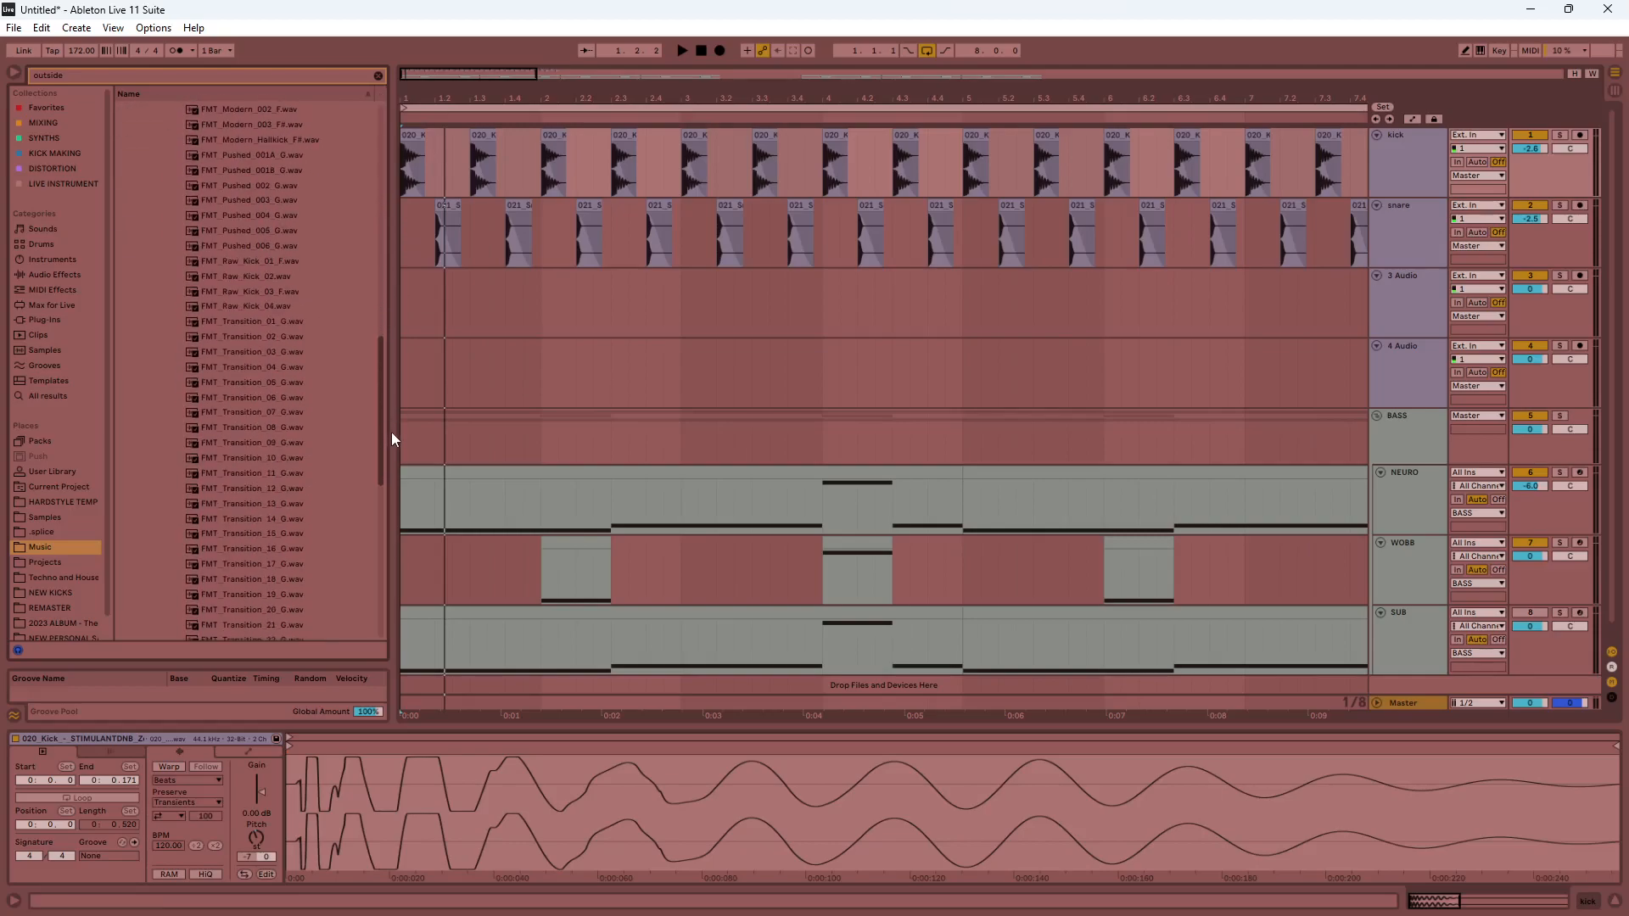
Audition the FMT_Modern, FMT_Pushed and FMT_Loud kick samples.
left_click(246, 363)
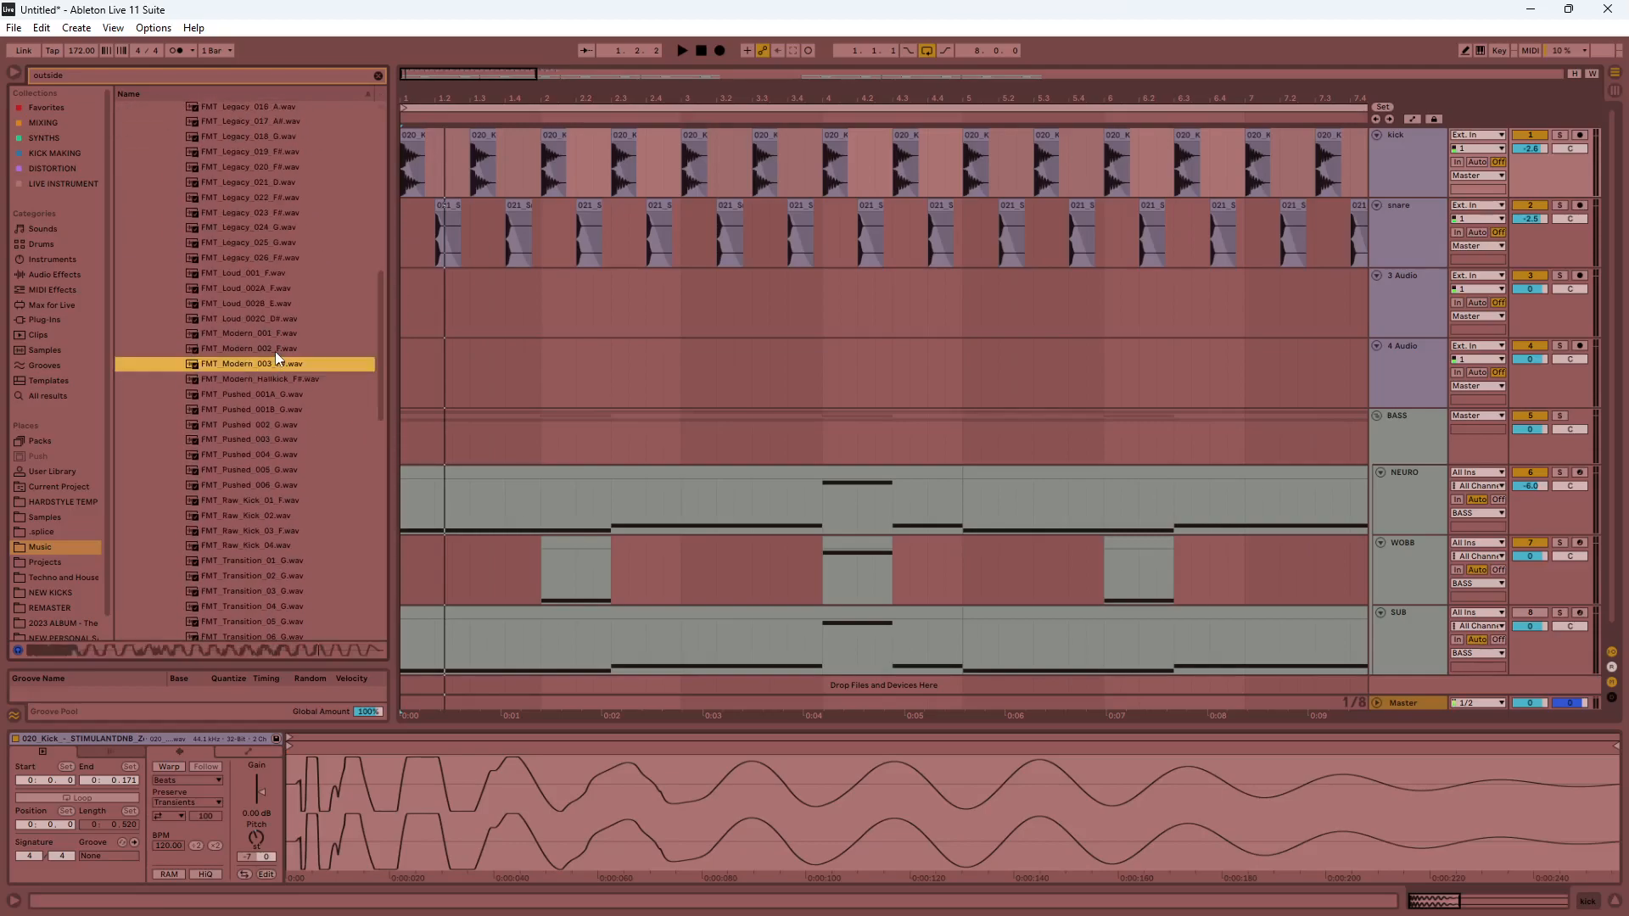
left_click(275, 351)
left_click(268, 339)
left_click(271, 363)
left_click(272, 378)
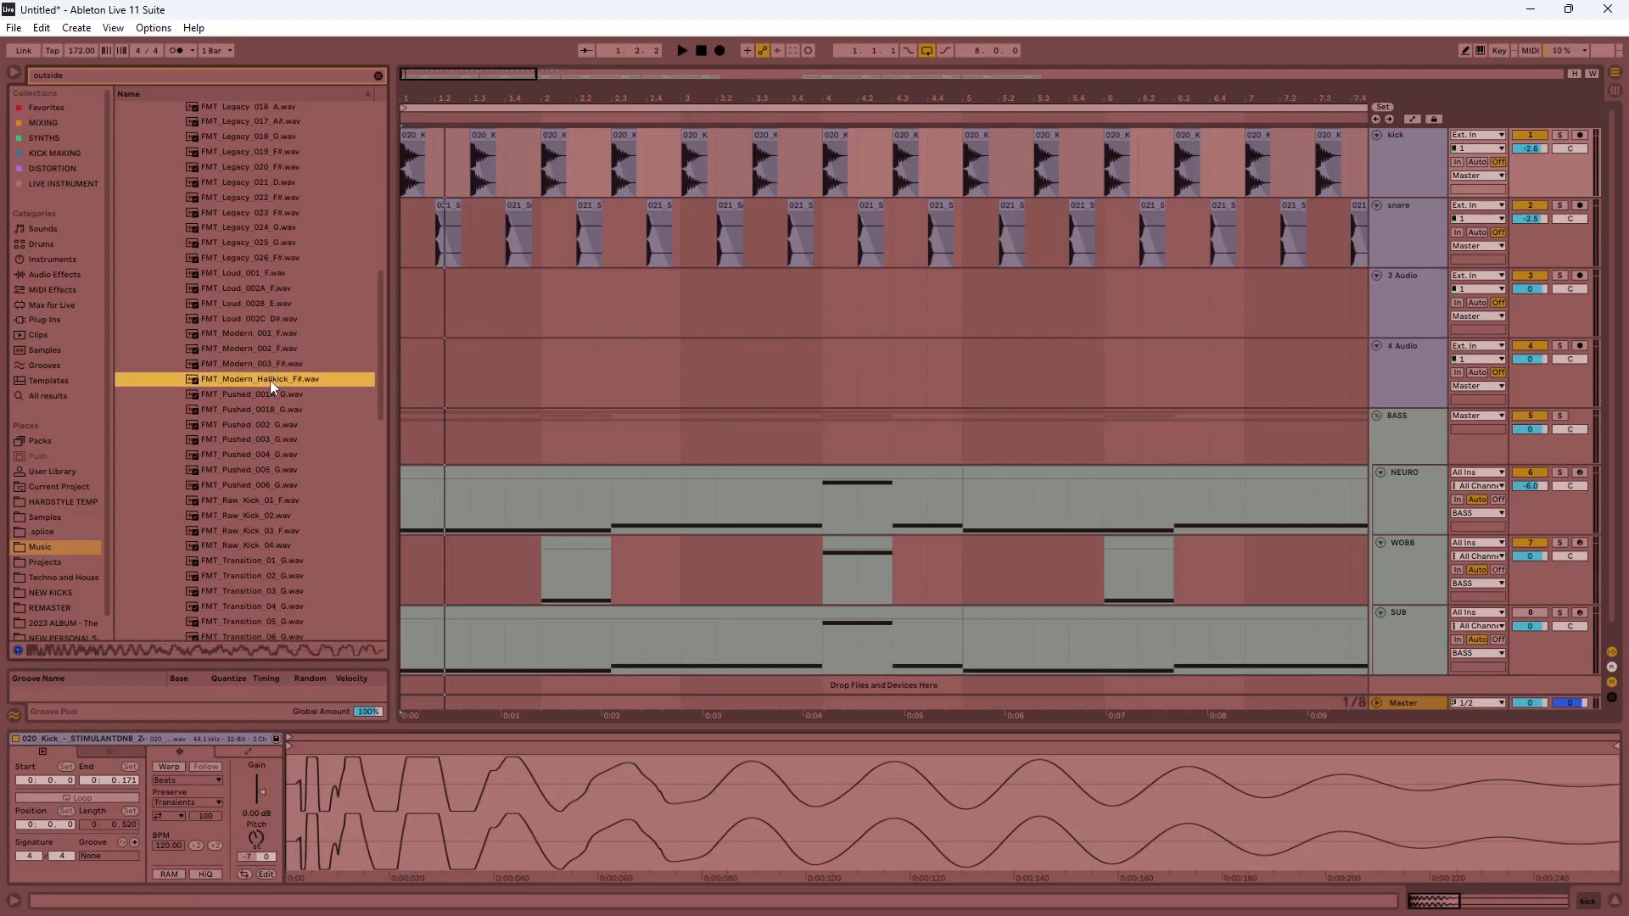
left_click(268, 393)
left_click(258, 271)
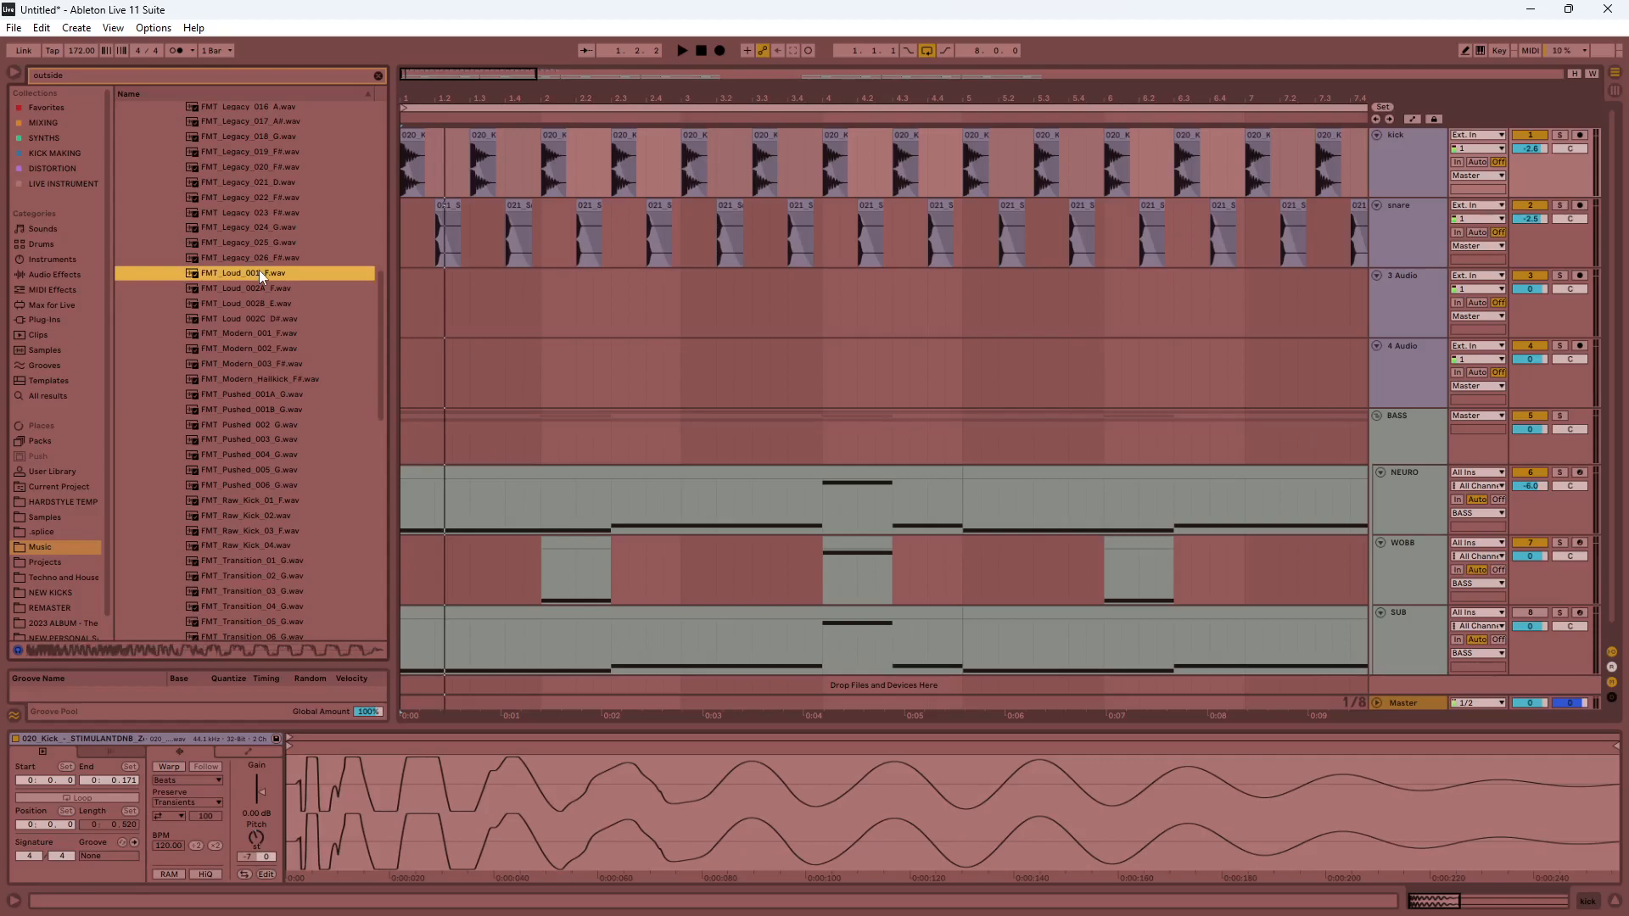
left_click(268, 304)
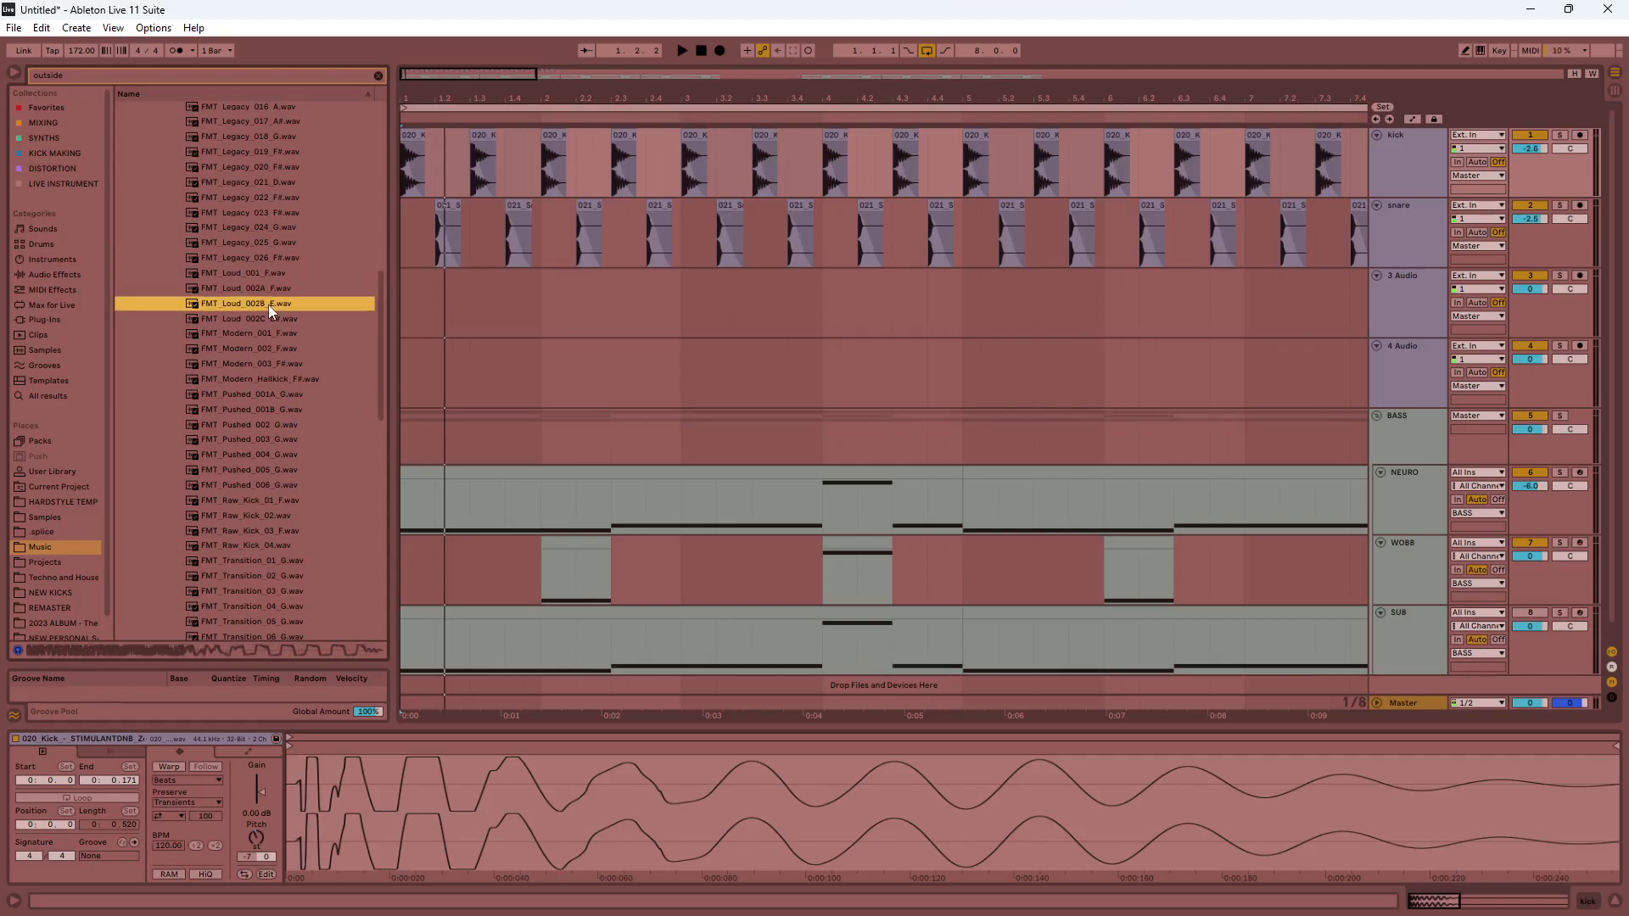
Audition several of the FMT_Legacy kick samples, including FMT_Legacy_011_G#.wav.
scroll(272, 288, "up", 6)
left_click(273, 272)
scroll(255, 382, "down", 2)
left_click(250, 299)
left_click(257, 224)
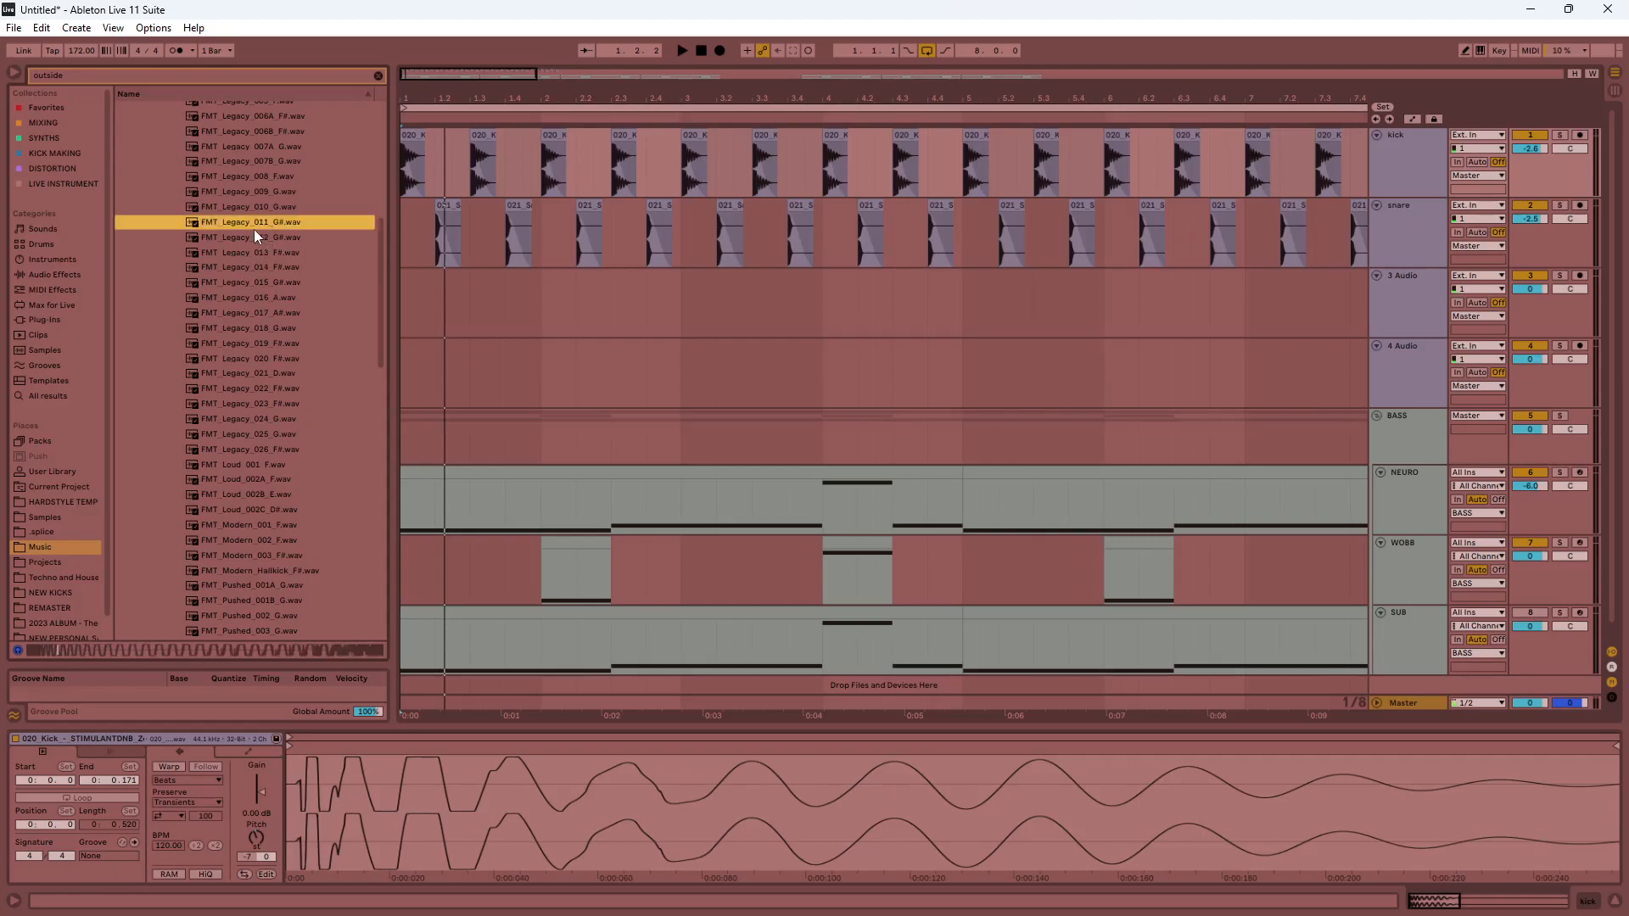
Place FMT_Legacy_011_G#.wav at the start of the kick track and set the tempo to 175 BPM.
left_click_drag(244, 222, 406, 162)
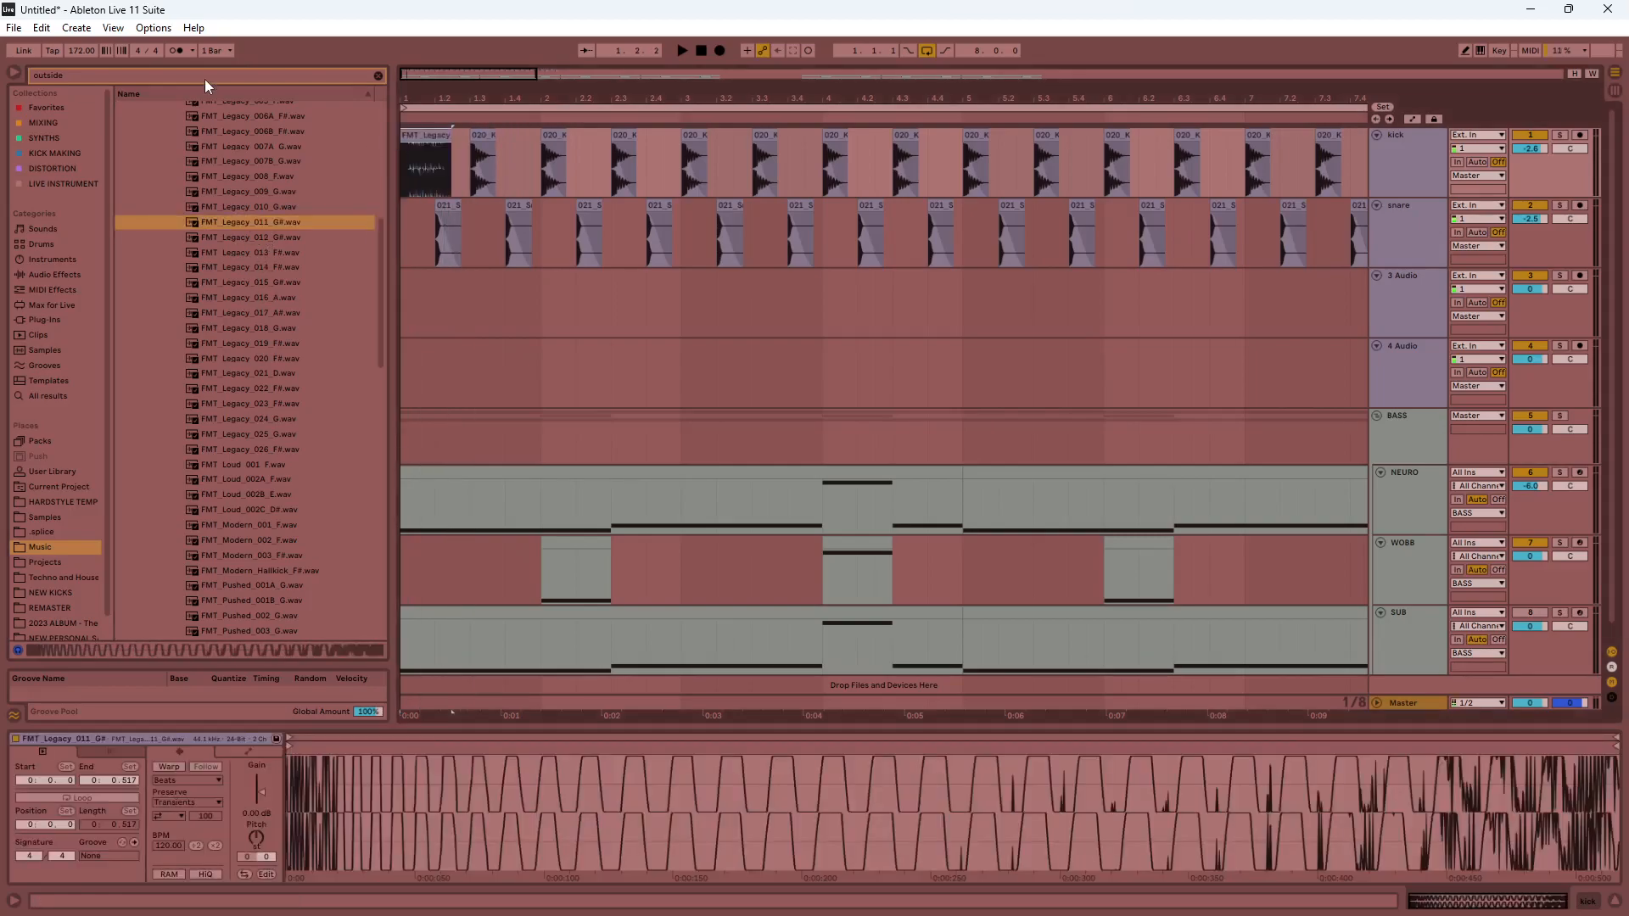
left_click_drag(78, 55, 79, 49)
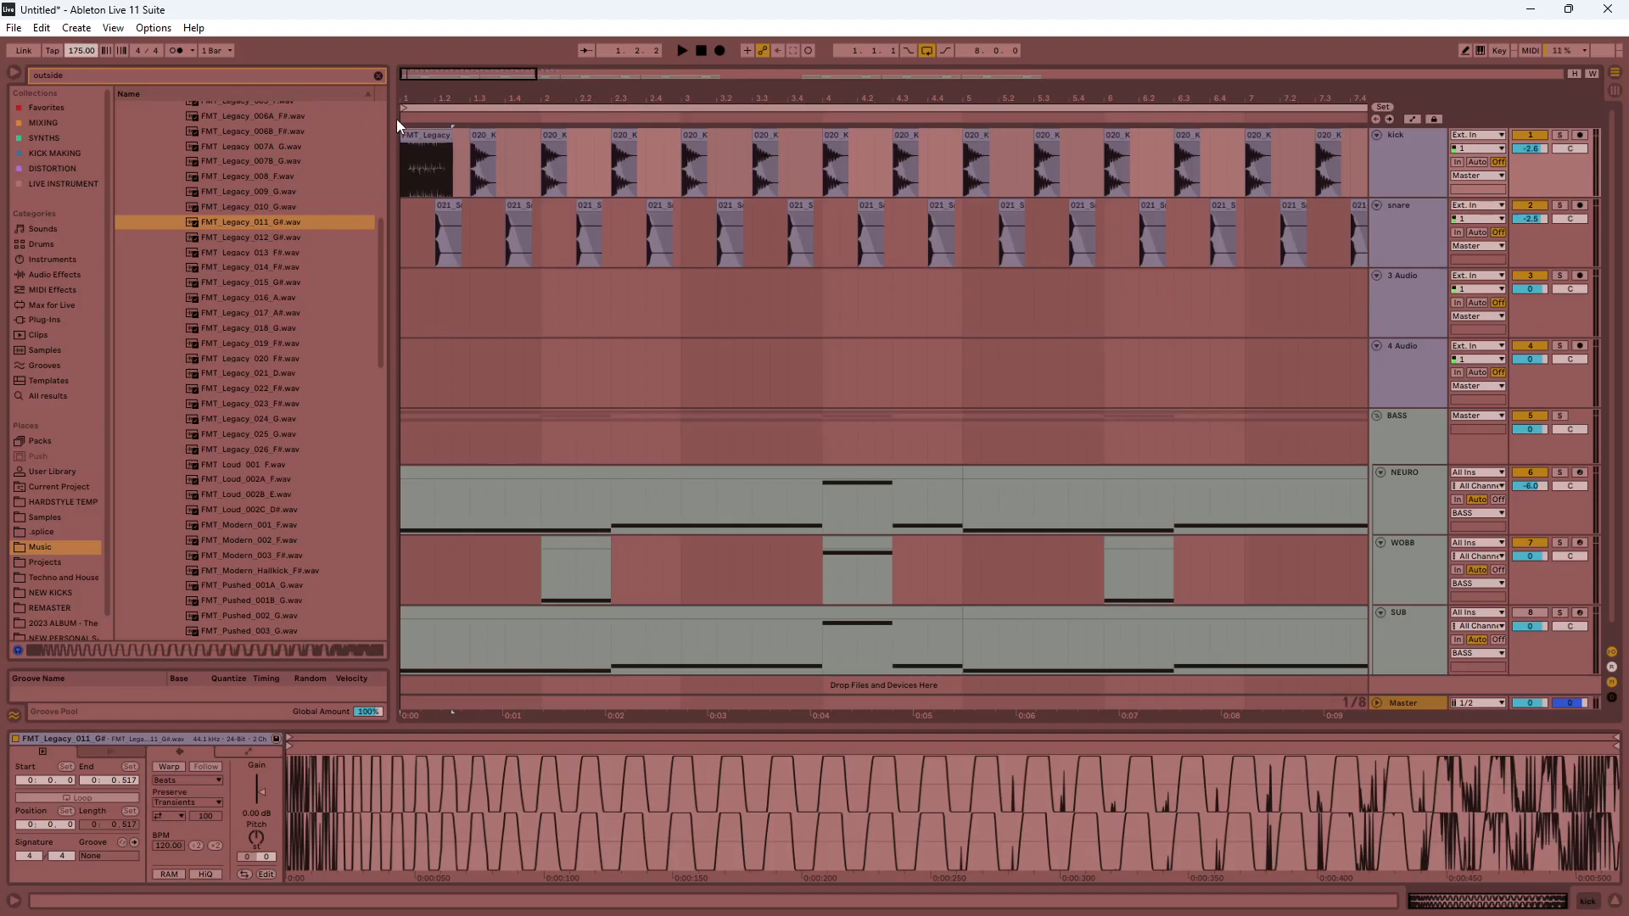
Trim the FMT_Legacy_011 kick to one beat and duplicate it on every beat through bar 8.
left_click_drag(452, 155, 434, 152)
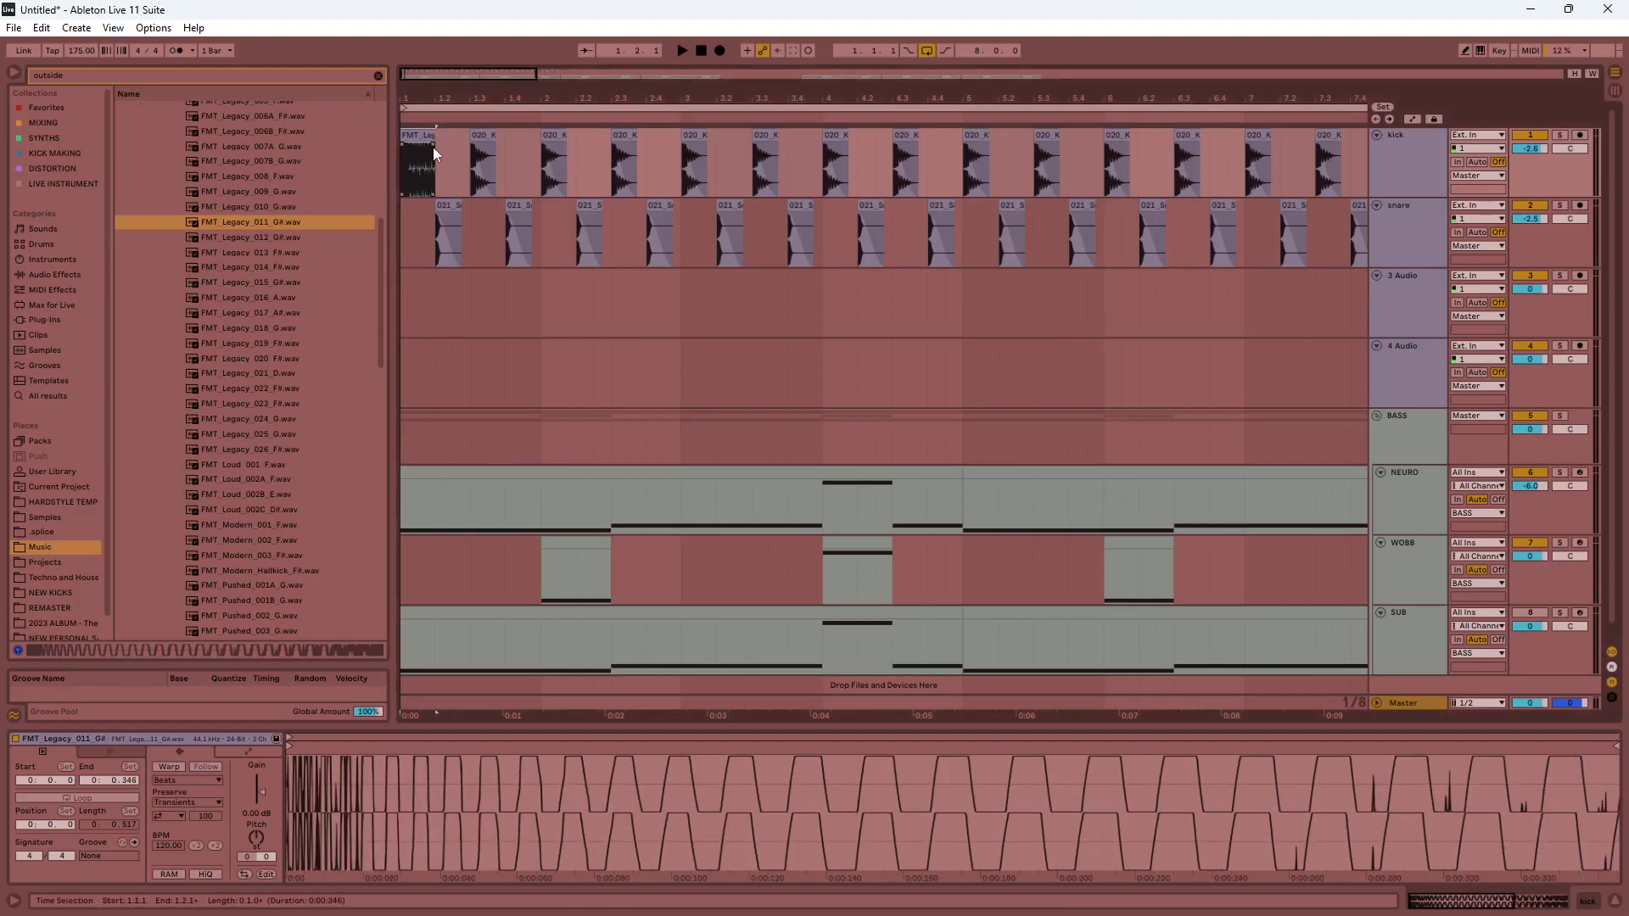
scroll(419, 149, "up", 4)
scroll(458, 159, "down", 4)
key("ctrl+d")
key("ctrl+d")
key("ctrl+d")
key("ctrl+d")
key("ctrl+d")
key("ctrl+d")
key("ctrl+d")
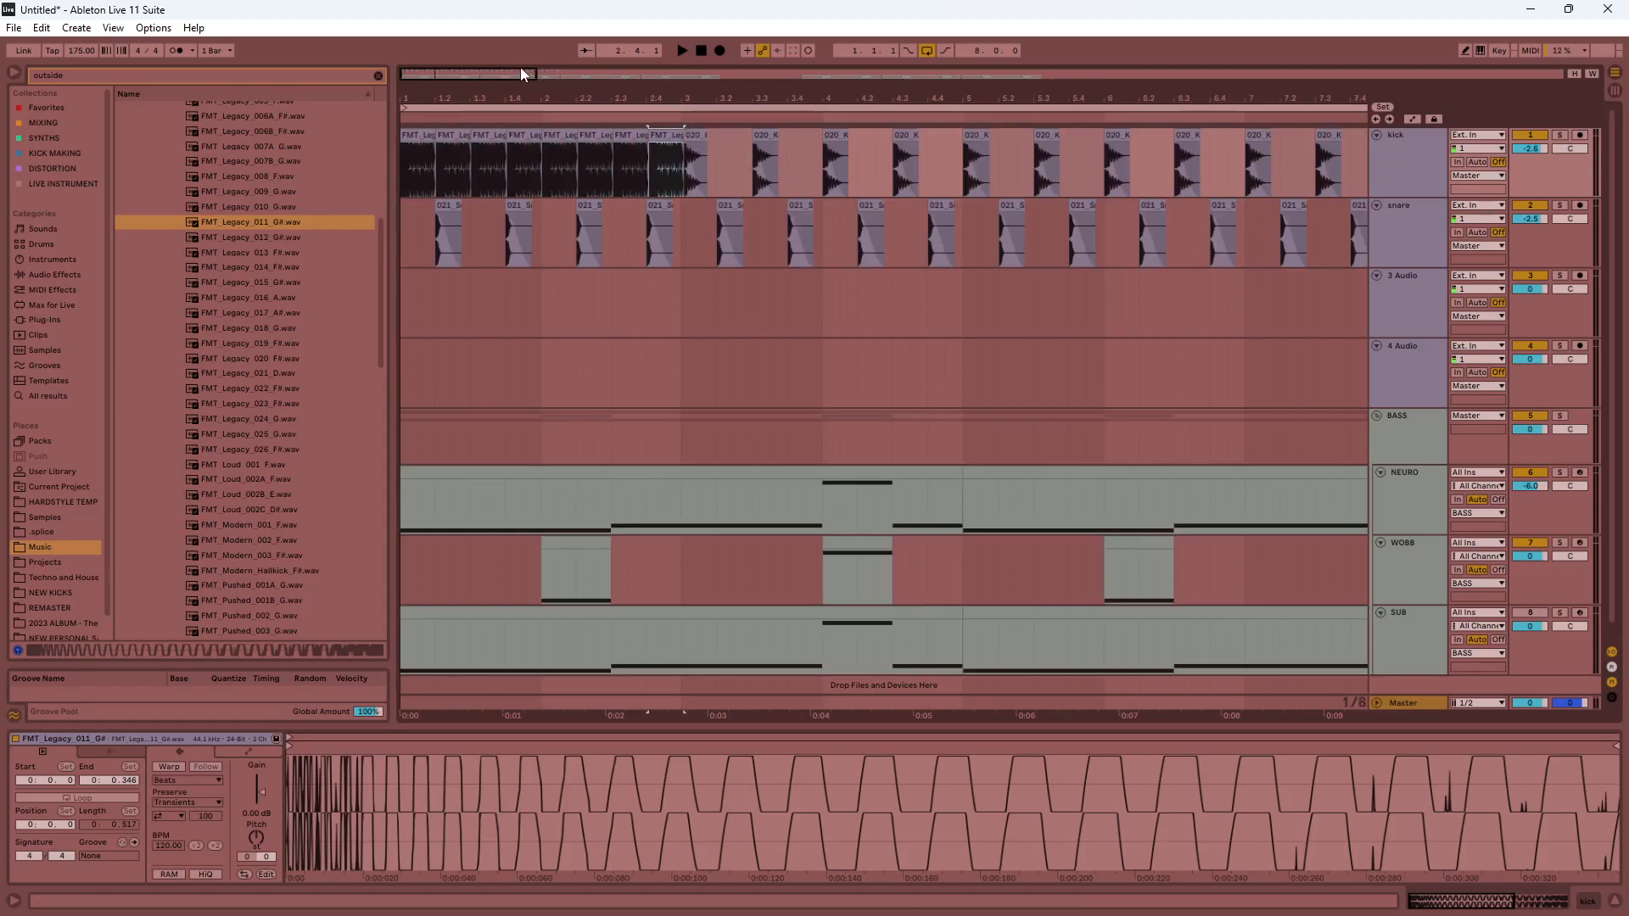
key("ctrl+d")
key("ctrl+d")
key("ctrl+d")
key("ctrl+d")
left_click_drag(517, 70, 598, 68)
key("ctrl+d")
key("ctrl+d")
key("ctrl+d")
key("ctrl+d")
key("ctrl+d")
key("ctrl+d")
key("ctrl+d")
key("ctrl+d")
key("ctrl+d")
key("ctrl+d")
key("ctrl+d")
key("ctrl+d")
key("ctrl+d")
key("ctrl+d")
key("ctrl+d")
key("ctrl+d")
key("ctrl+d")
key("ctrl+d")
key("ctrl+d")
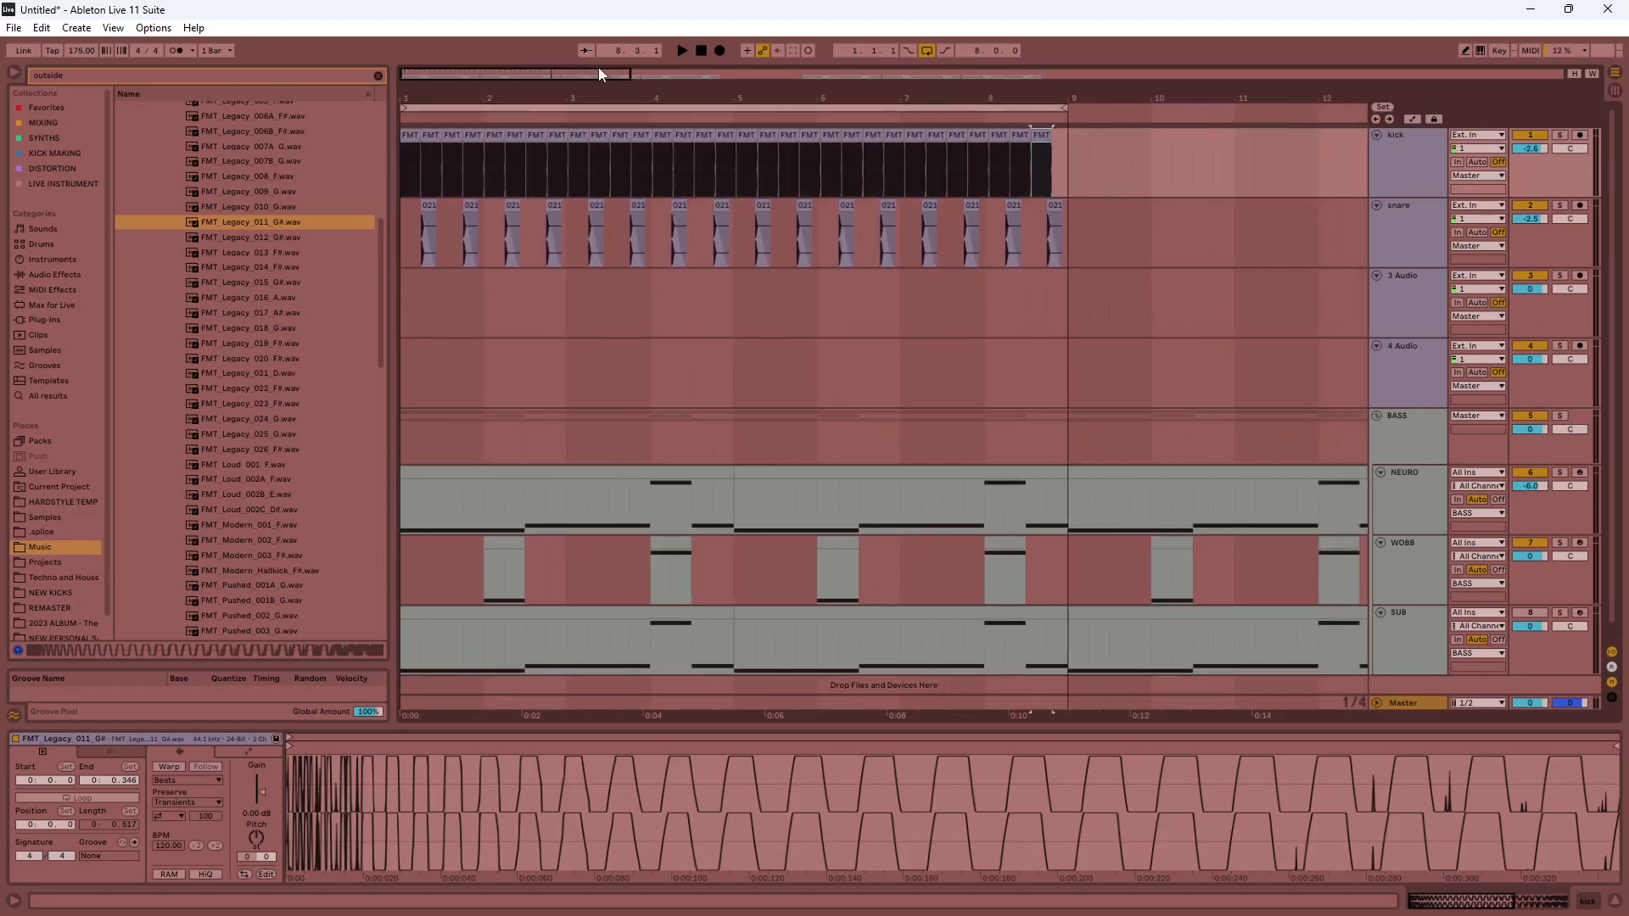
key("ctrl+d")
Play the four-on-the-floor kicks from the start and lower the kick track's volume to about -12 dB.
key("Home")
left_click_drag(573, 72, 582, 72)
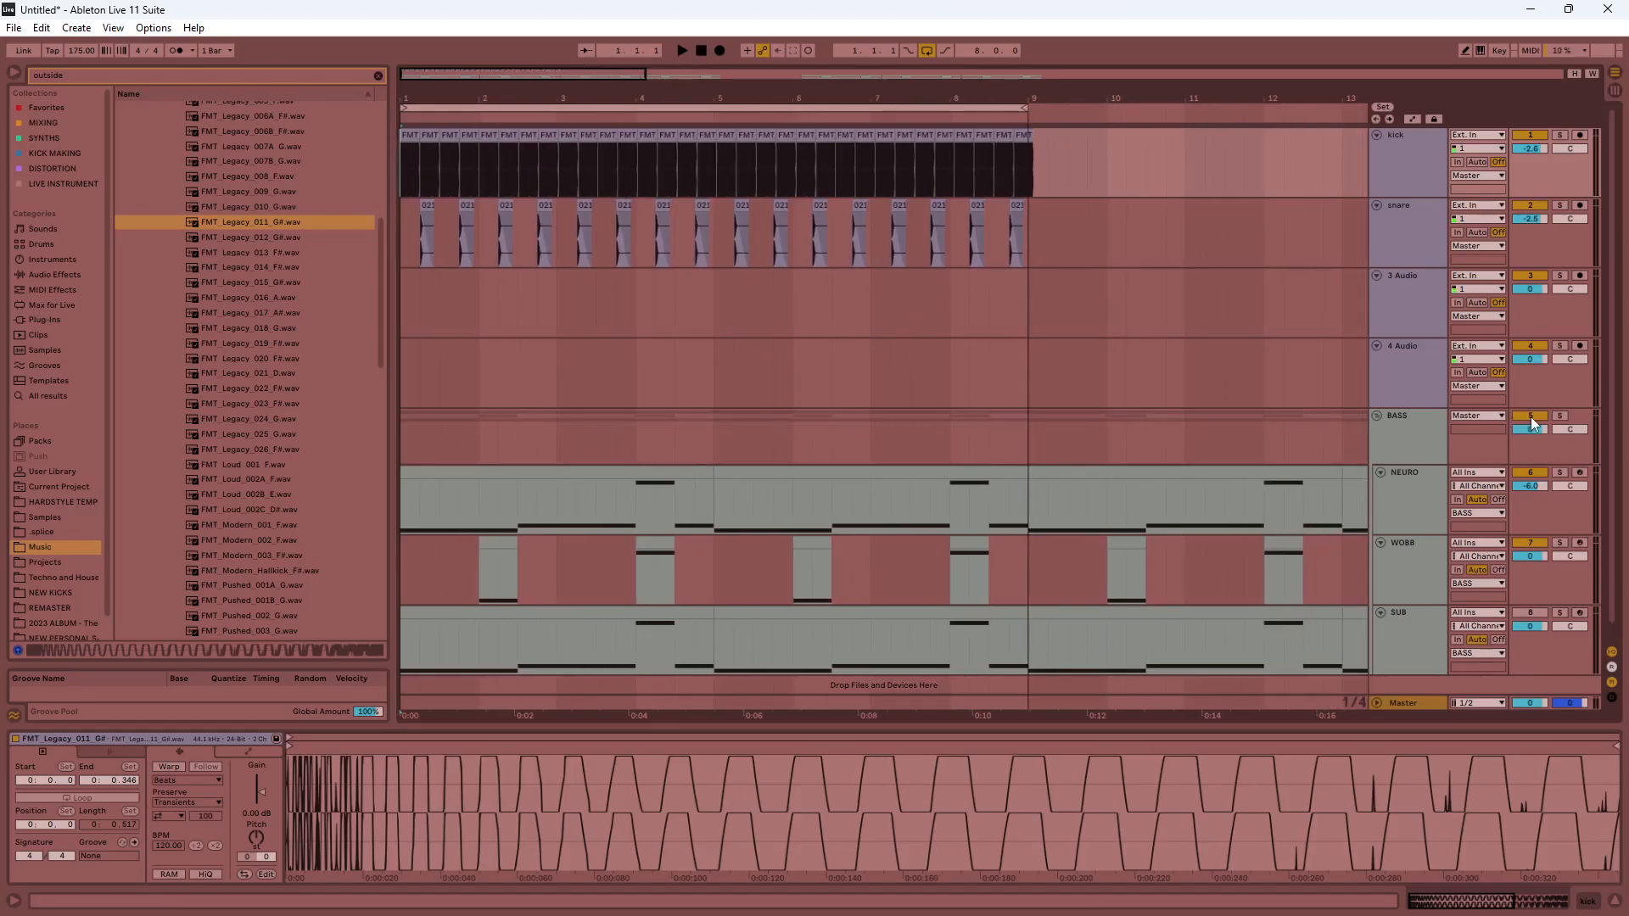
left_click_drag(619, 507, 649, 517)
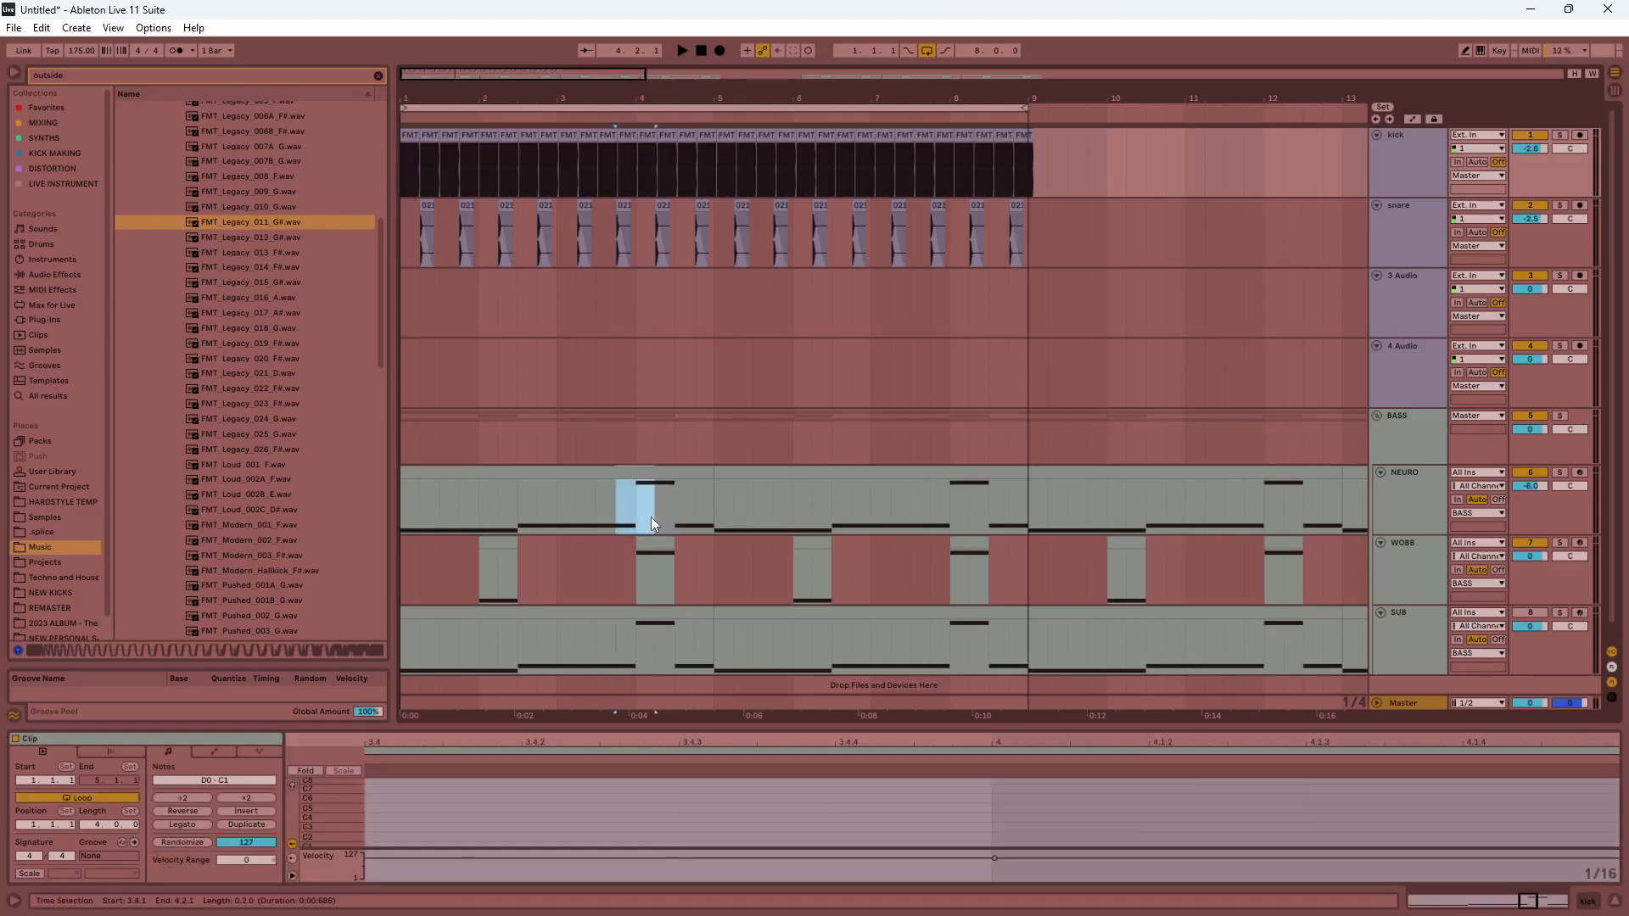
left_click(650, 515)
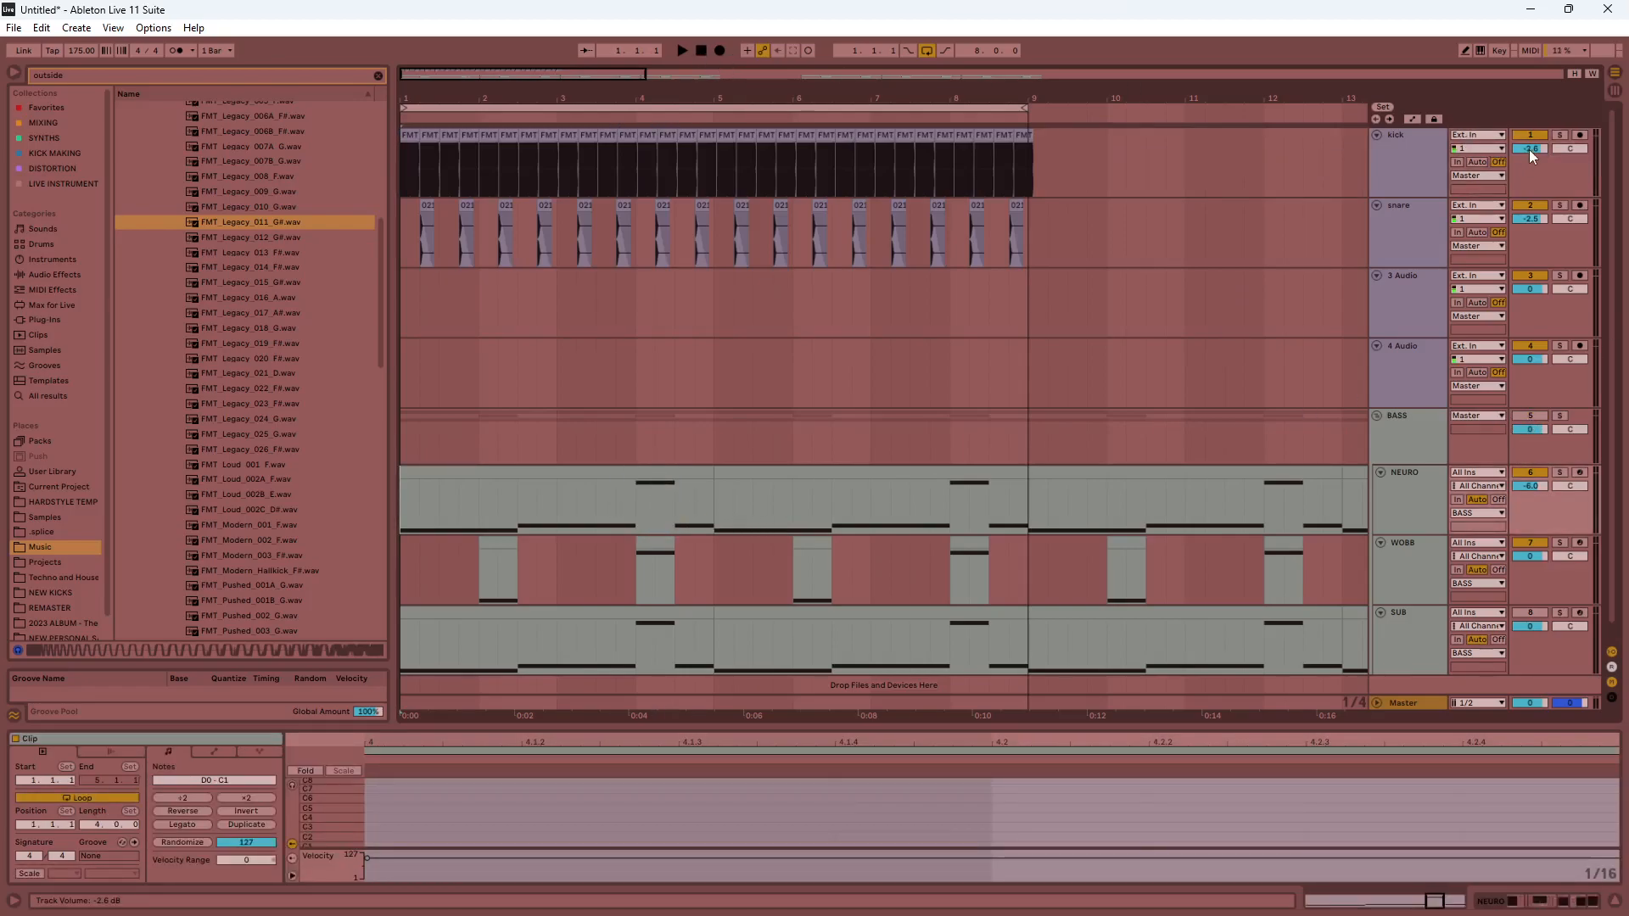
key("space")
left_click_drag(1531, 155, 1531, 198)
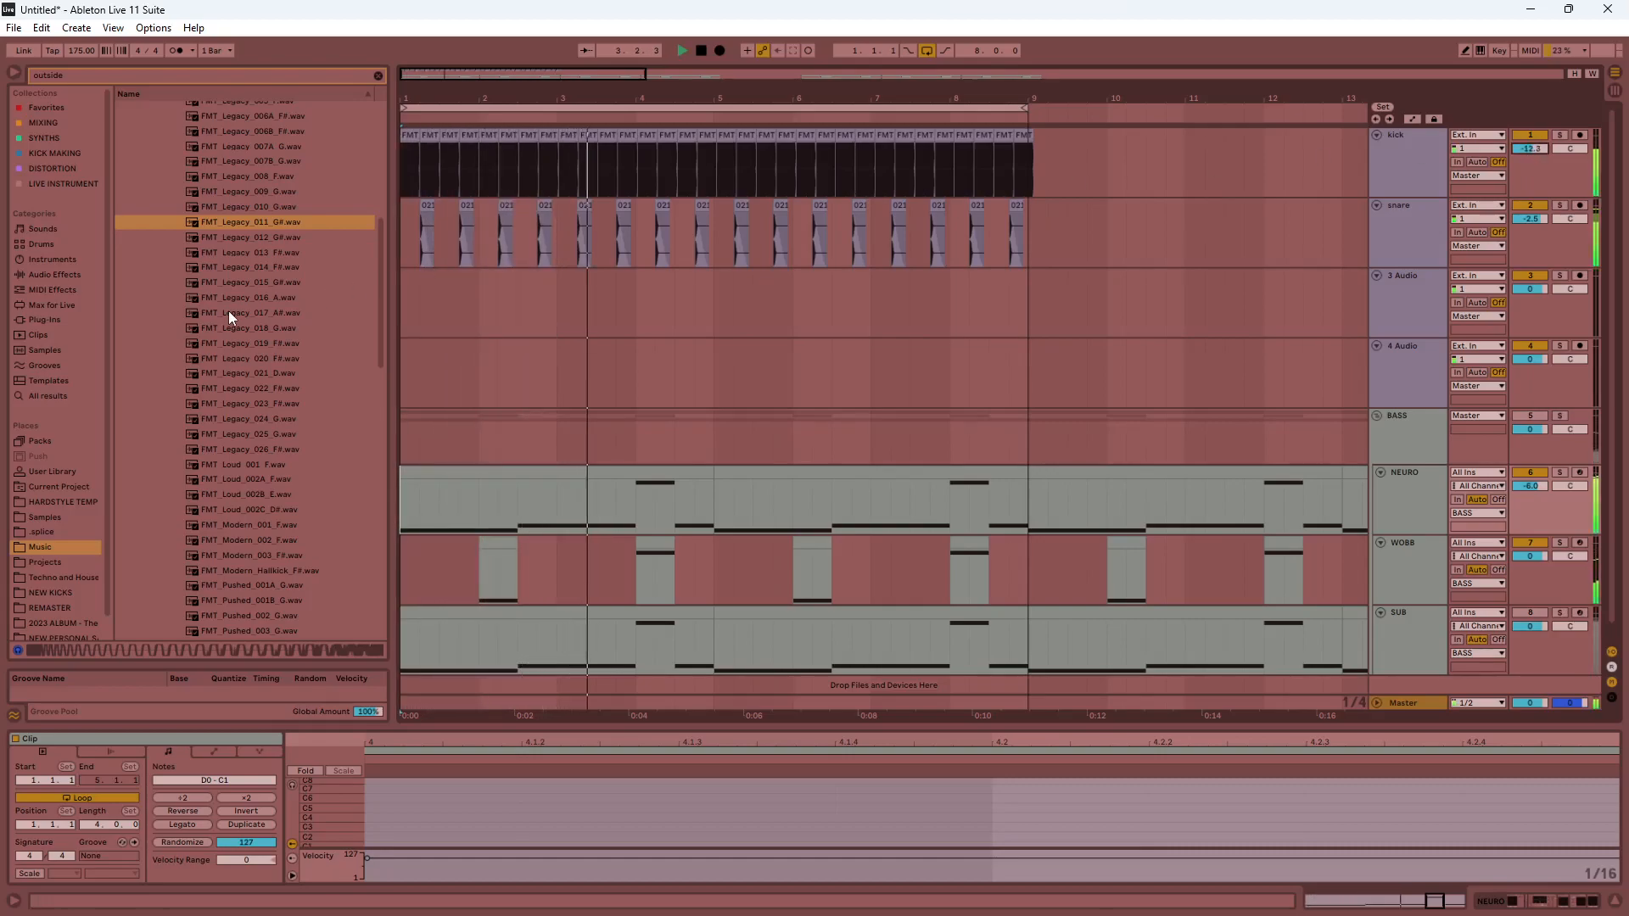
key("space")
Collapse the Kickdrums folder, expand Snares and audition the FMT_Hard_Hitter and FMT_Legacy snares.
scroll(246, 280, "up", 5)
left_click_drag(381, 240, 358, 121)
left_click(170, 244)
left_click(169, 289)
left_click(224, 395)
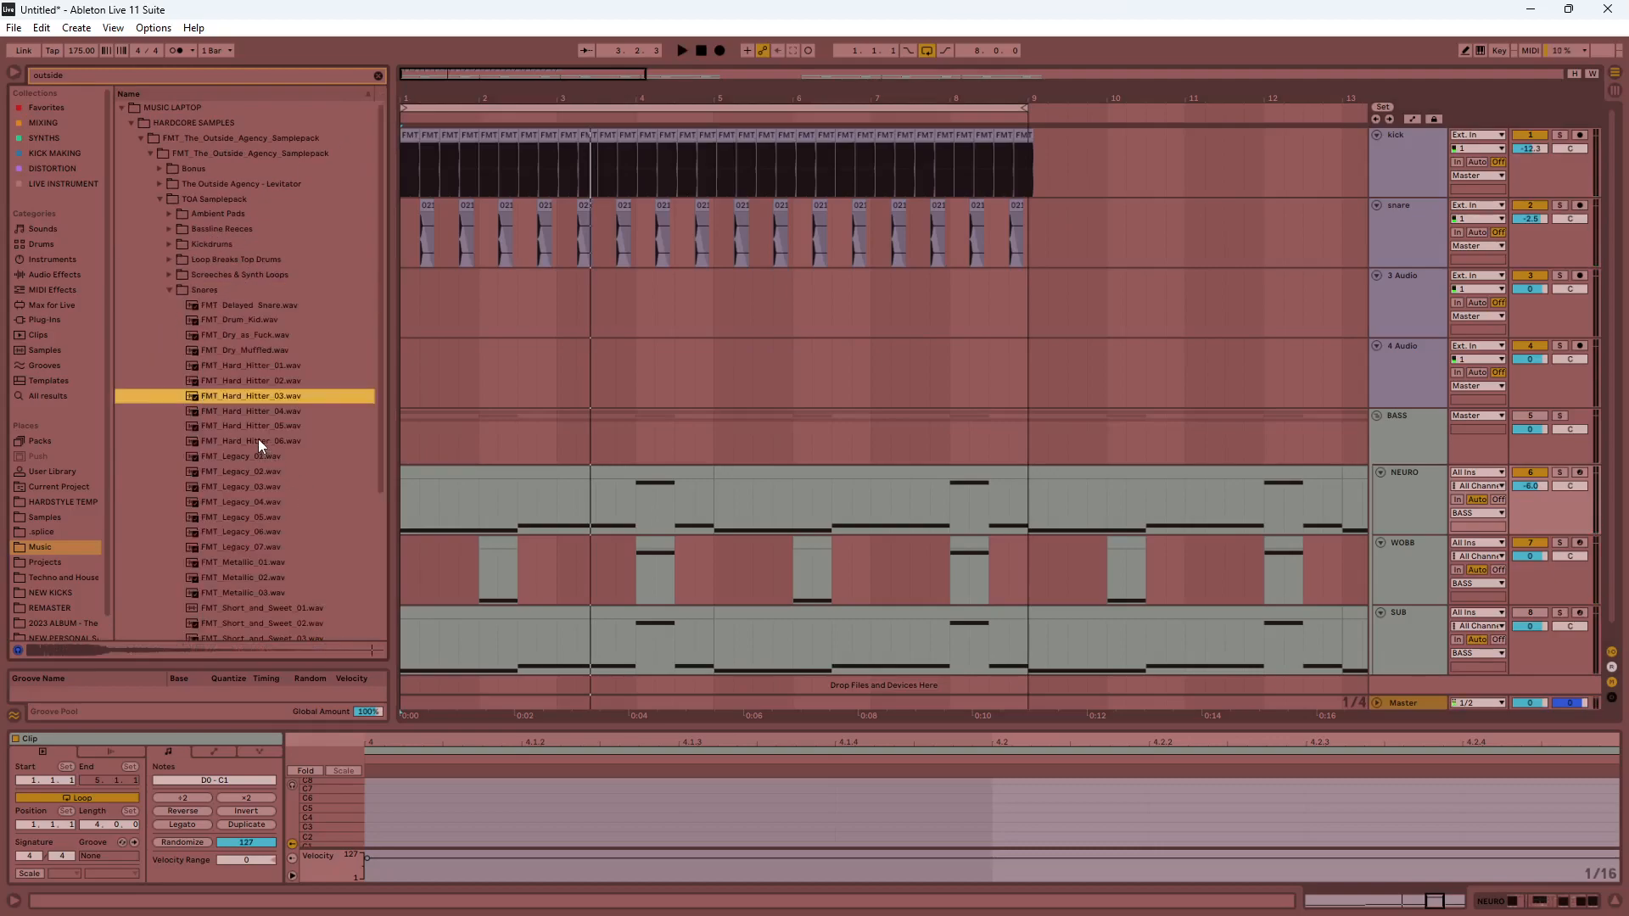
left_click(257, 441)
left_click(253, 532)
left_click(249, 502)
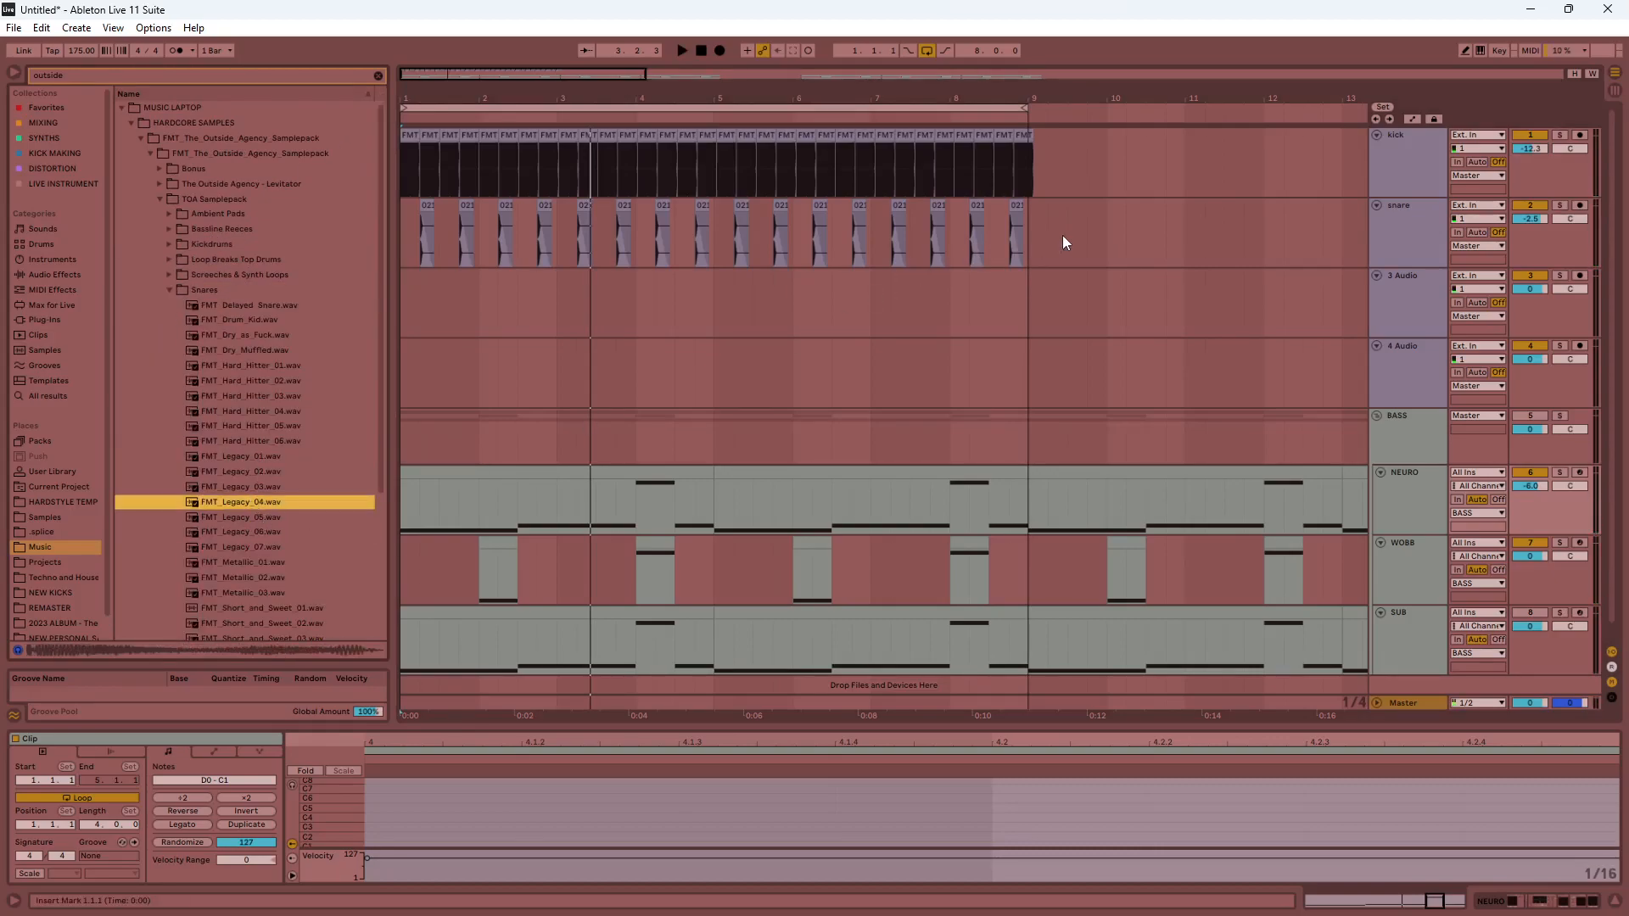
Move the existing snares down to the third audio track and place FMT_Hard_Hitter_01.wav on beat 2 of the snare track.
left_click_drag(1062, 244, 429, 299)
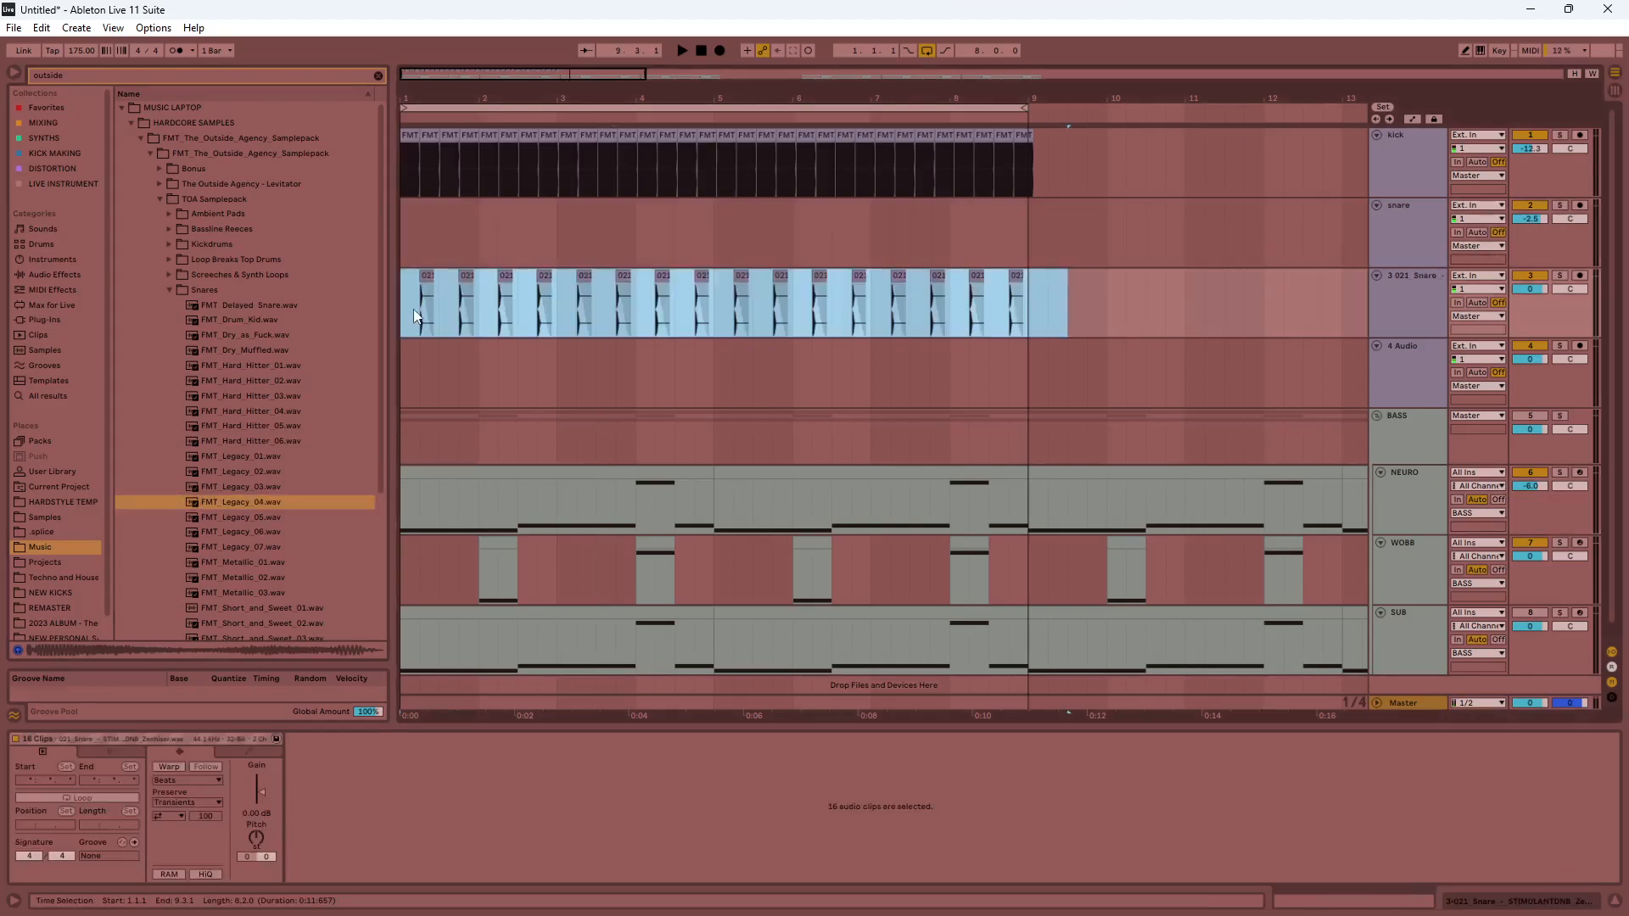
left_click(251, 471)
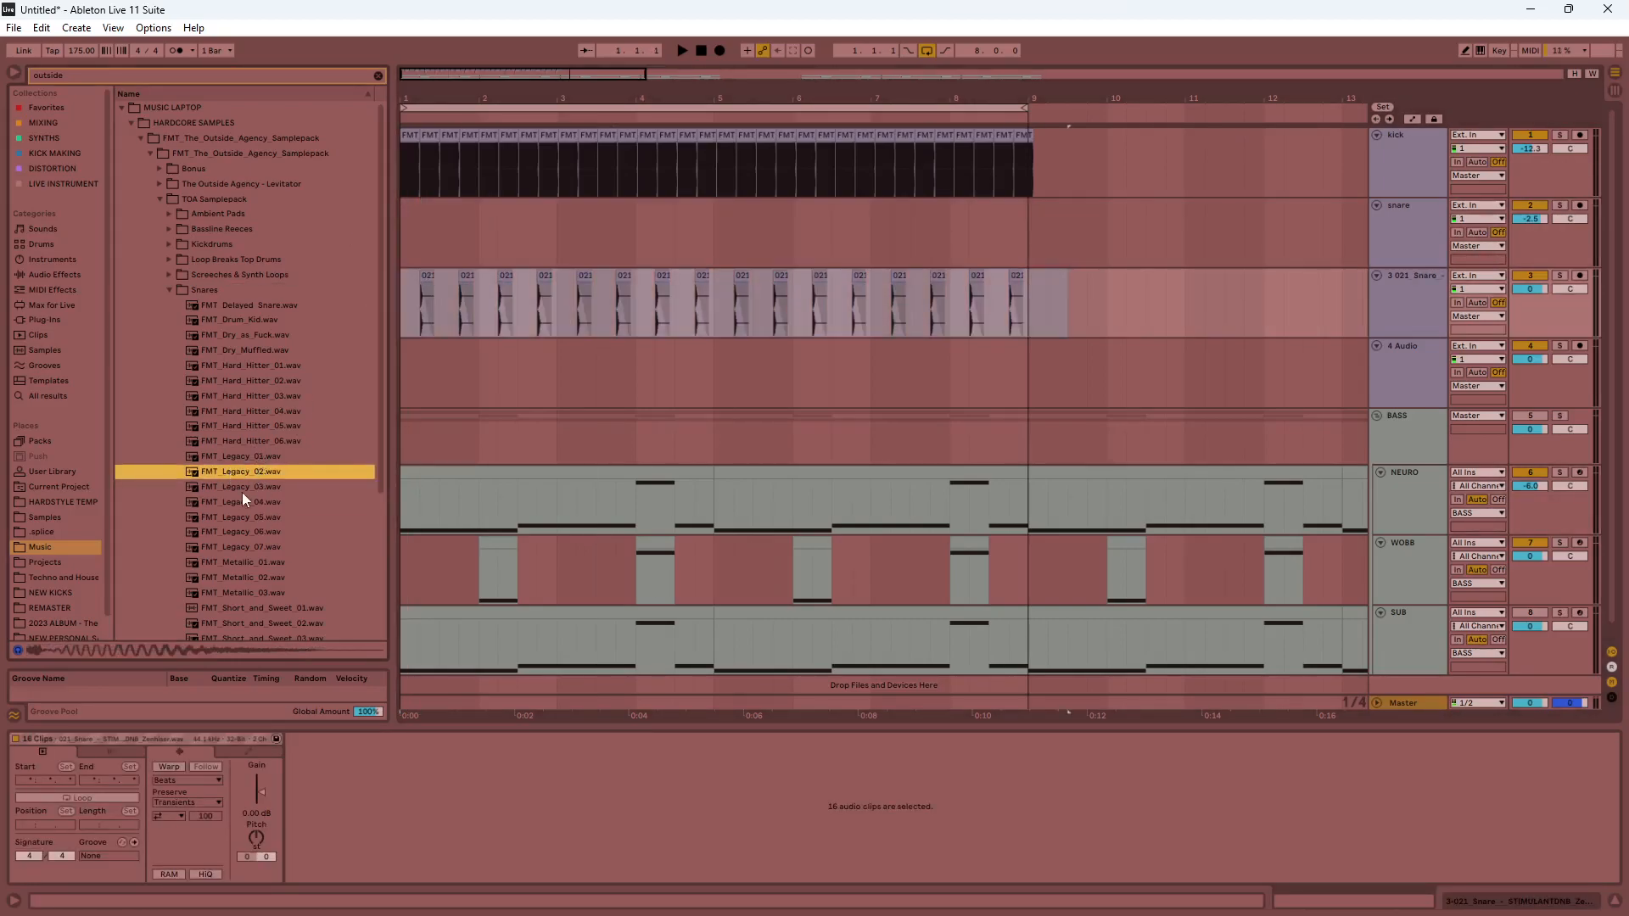
left_click(242, 489)
left_click(265, 411)
left_click(260, 427)
left_click(253, 365)
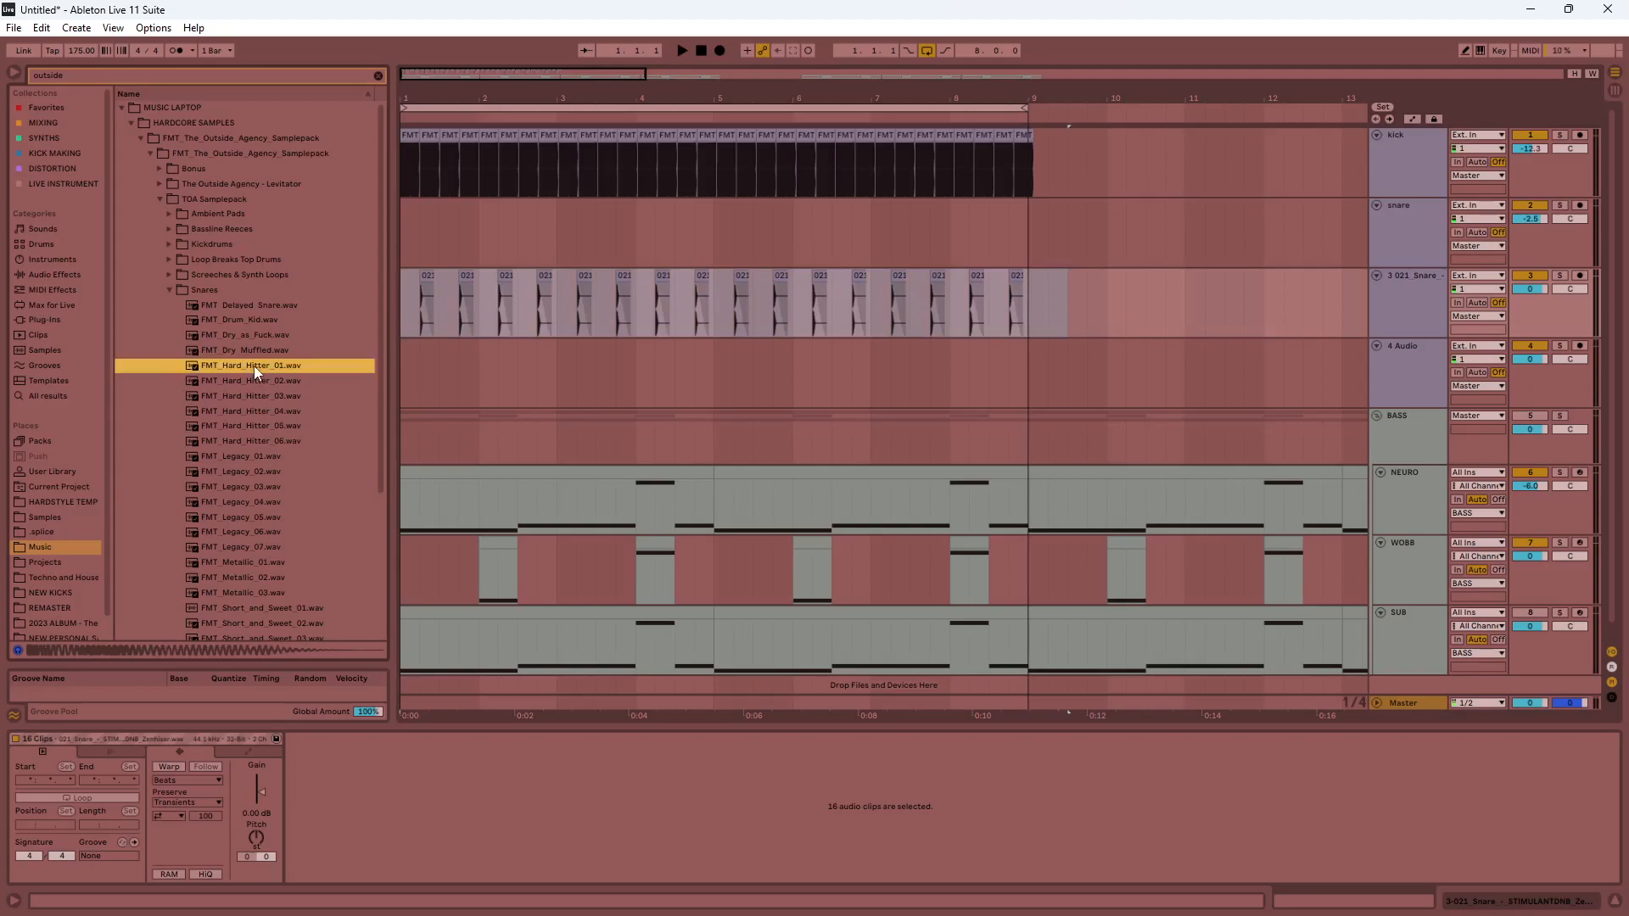
left_click_drag(244, 355, 443, 222)
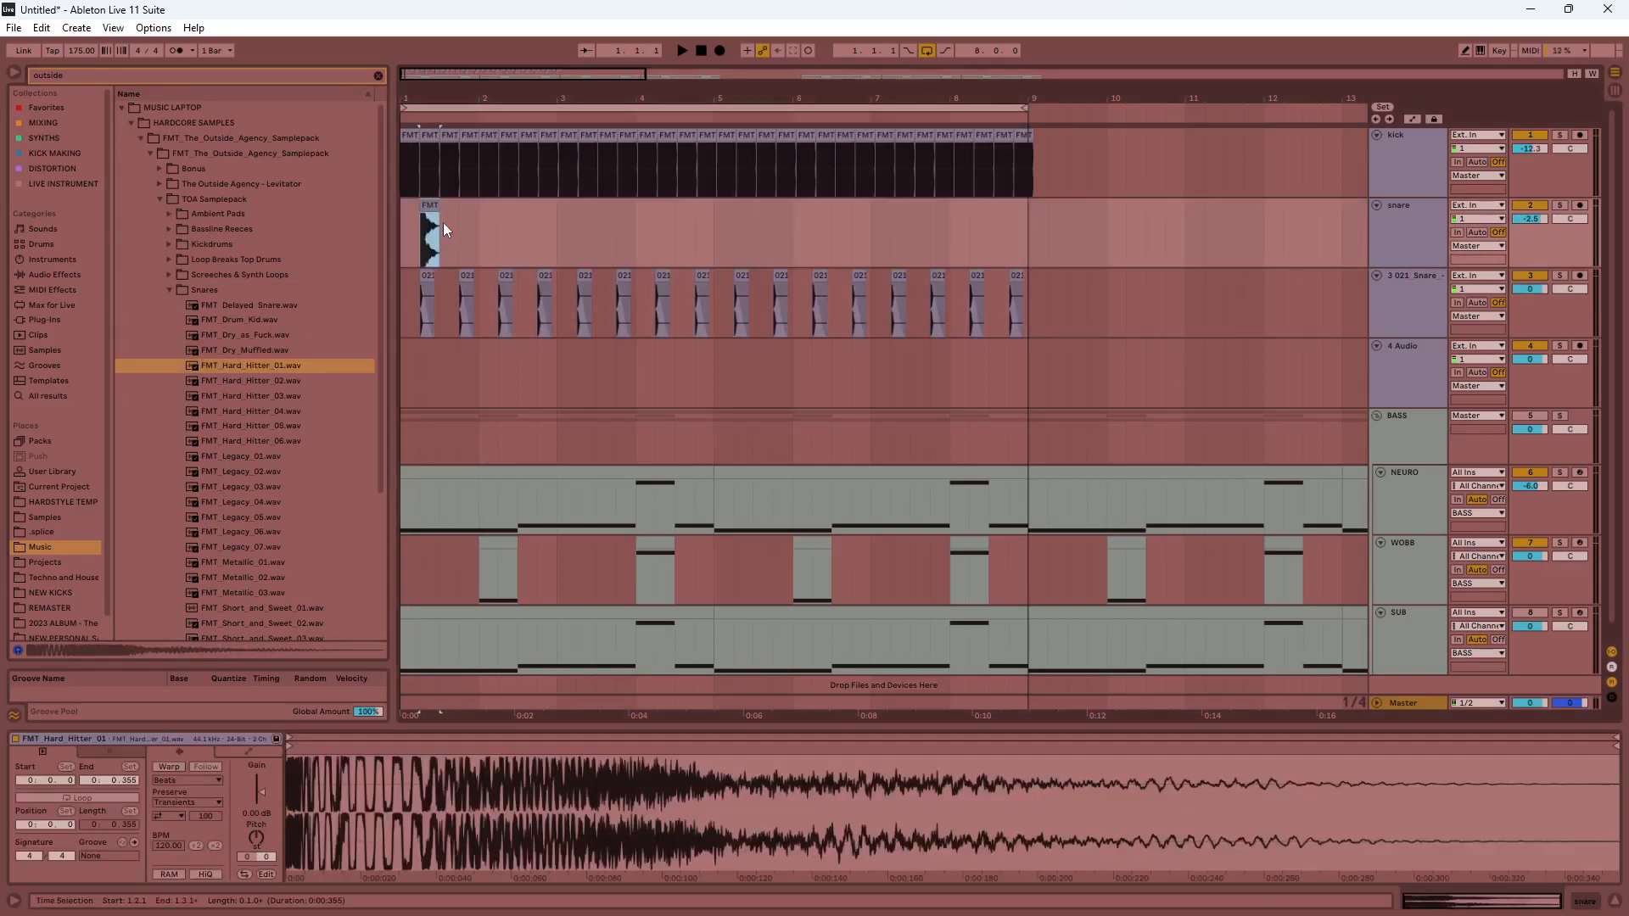
Duplicate the FMT_Hard_Hitter_01 snare on beats 2 and 4 through bar 8.
key("ctrl+d")
key("ctrl+d")
key("ctrl+d")
key("ctrl+d")
key("ctrl+d")
key("ctrl+d")
key("ctrl+d")
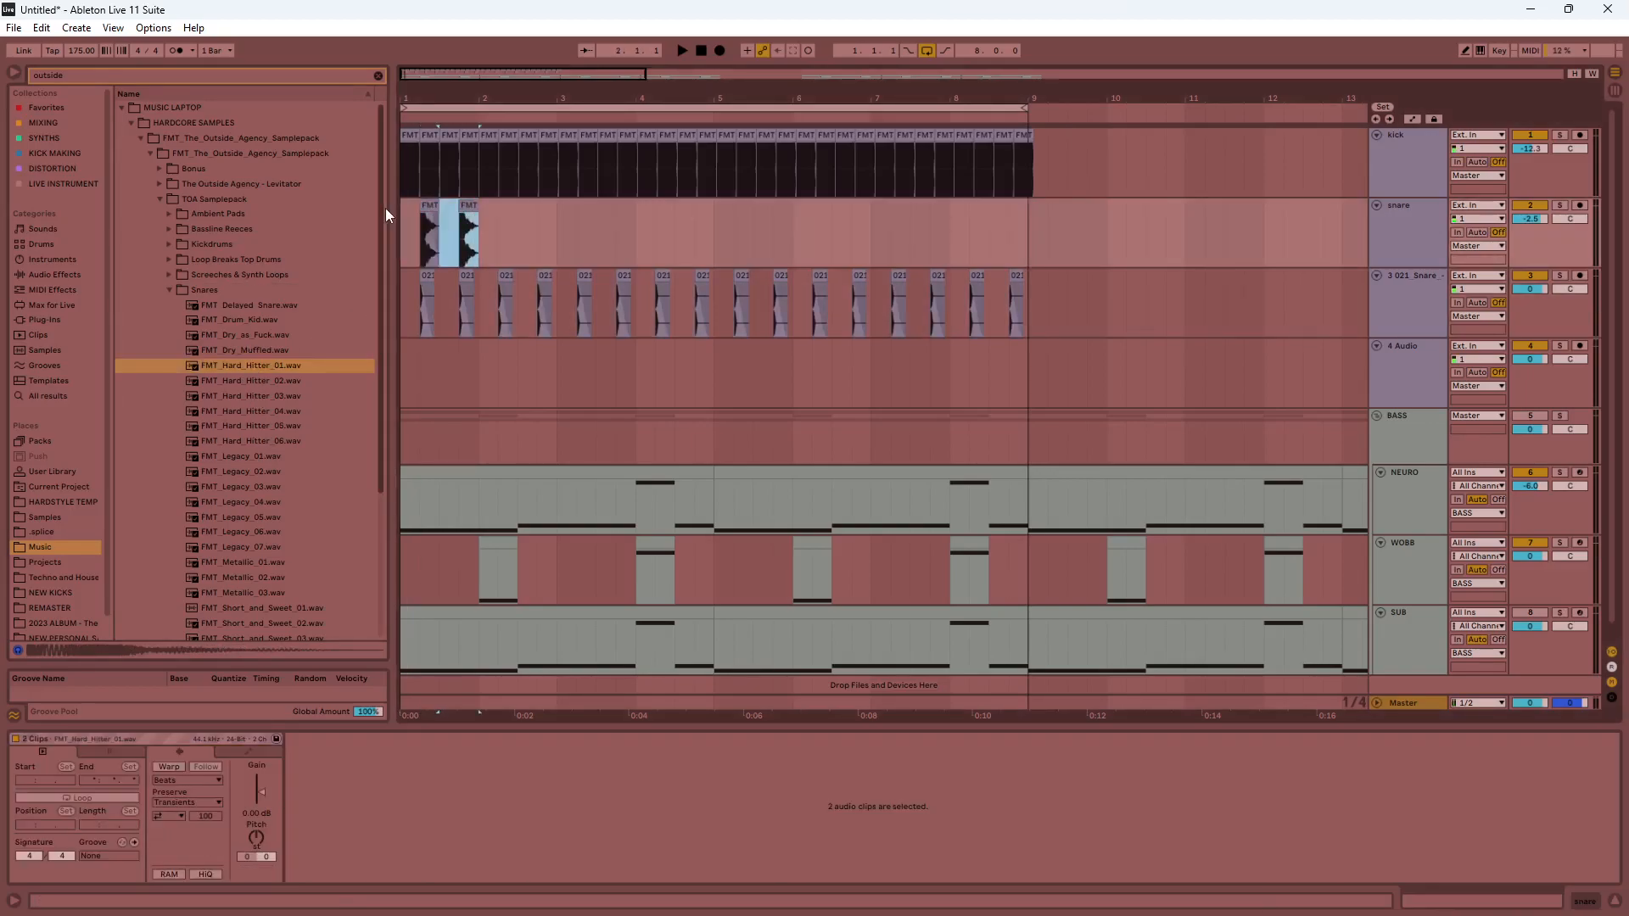
key("ctrl+d")
key("ctrl+d")
key("ctrl+d")
key("ctrl+d")
key("ctrl+d")
key("ctrl+d")
key("ctrl+d")
key("ctrl+d")
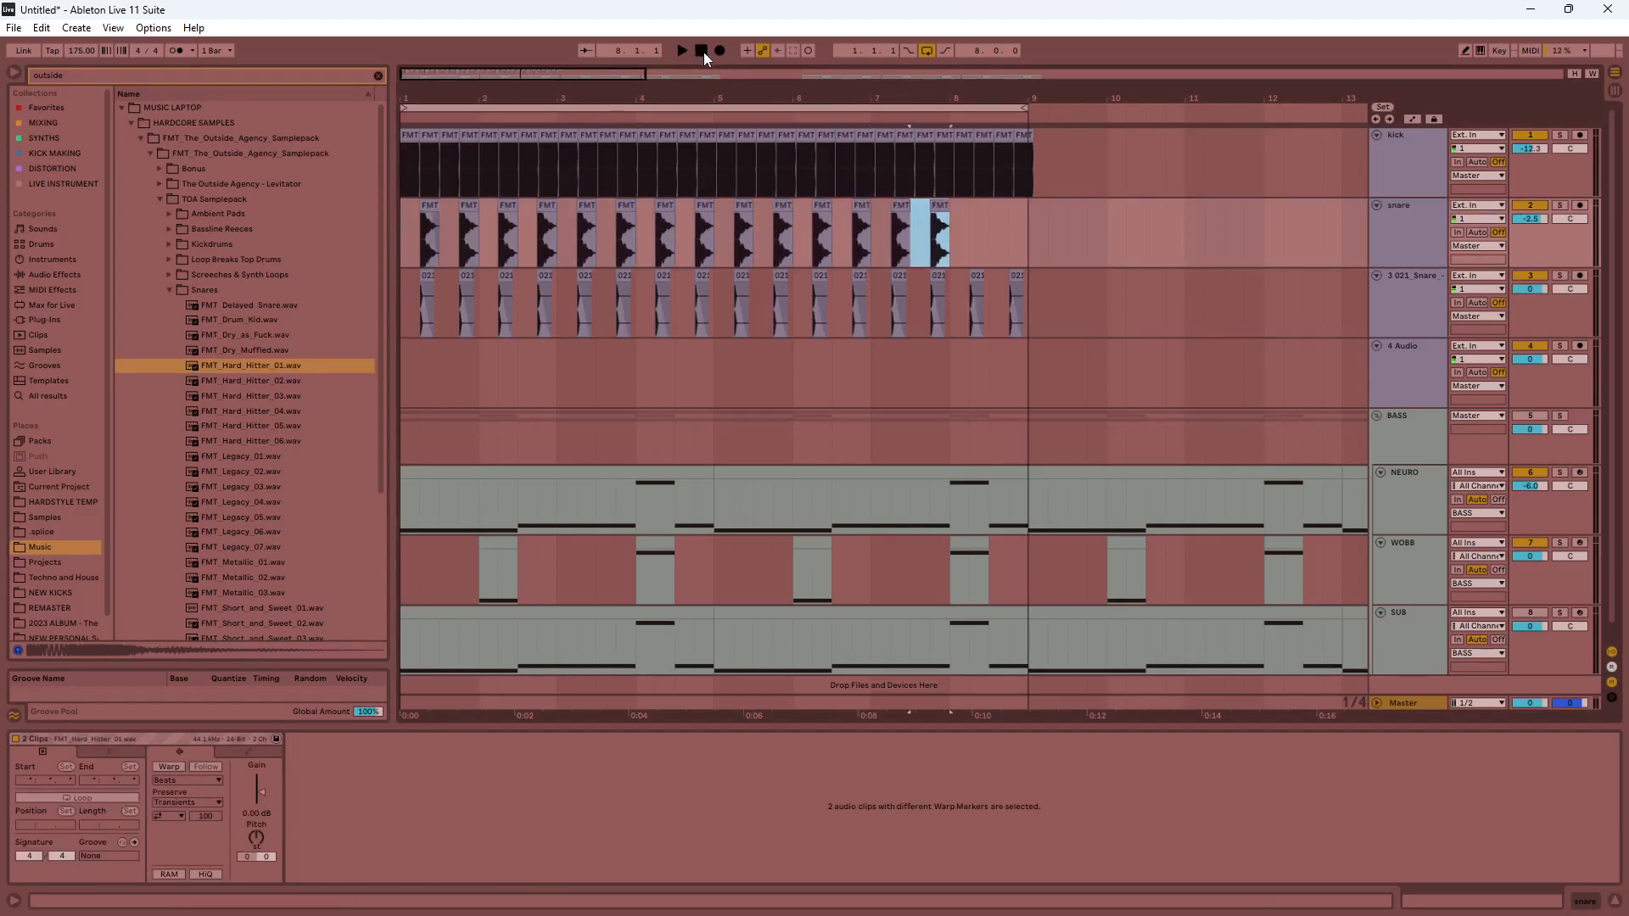
Play the new kick and snare pattern from the start and lower the snare track's volume to about -8 dB.
left_click(704, 53)
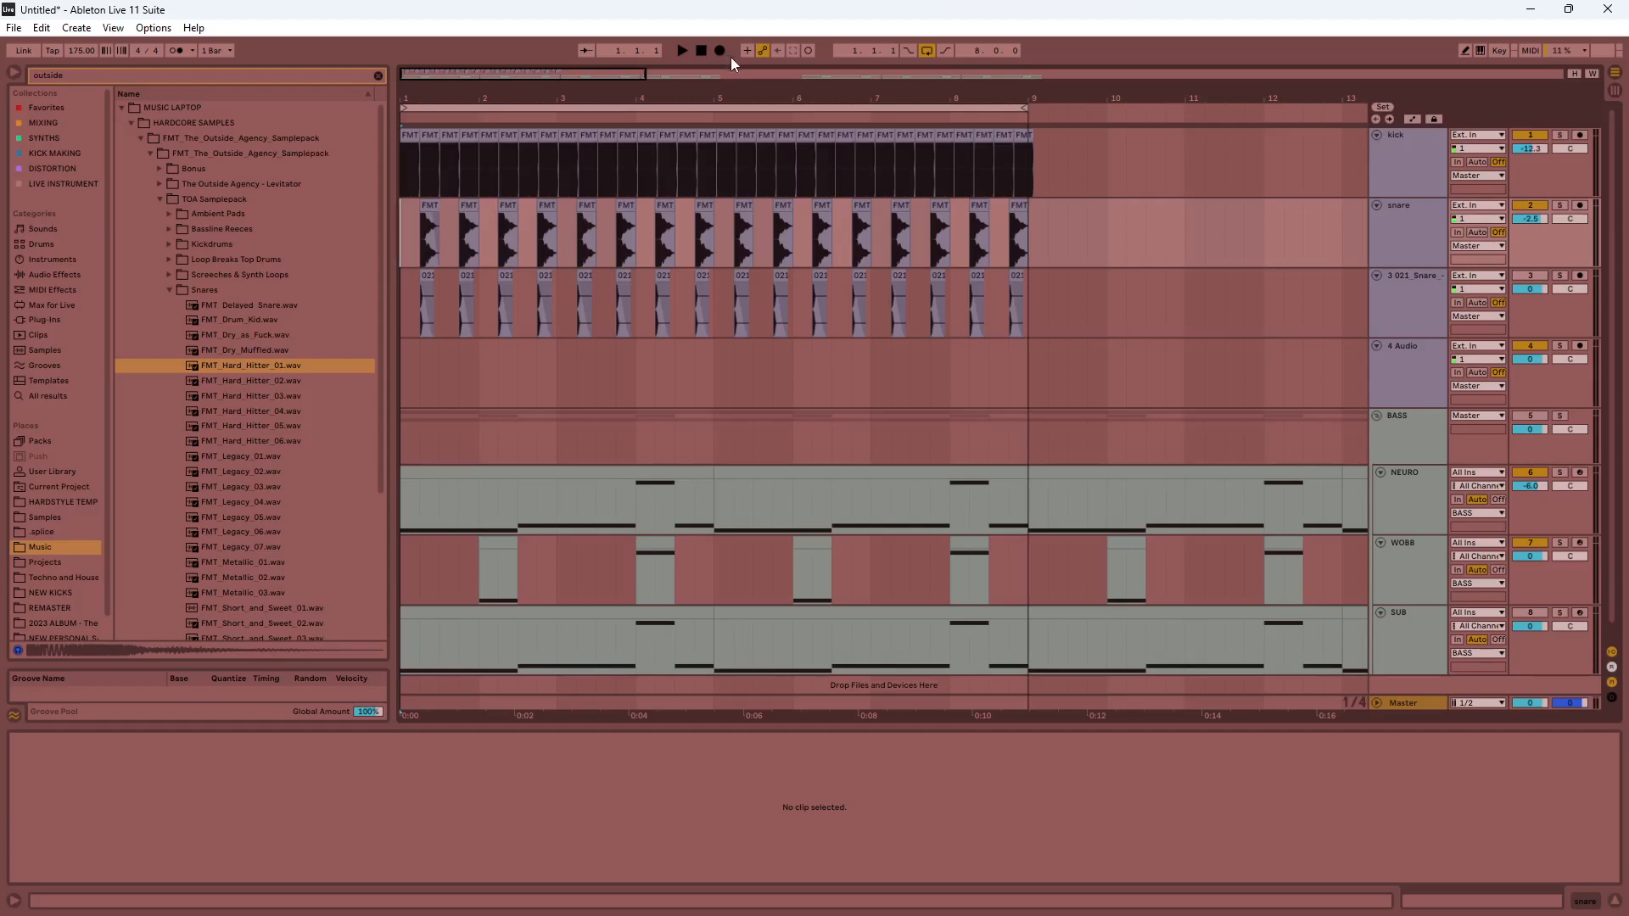
key("space")
left_click_drag(1539, 219, 1539, 263)
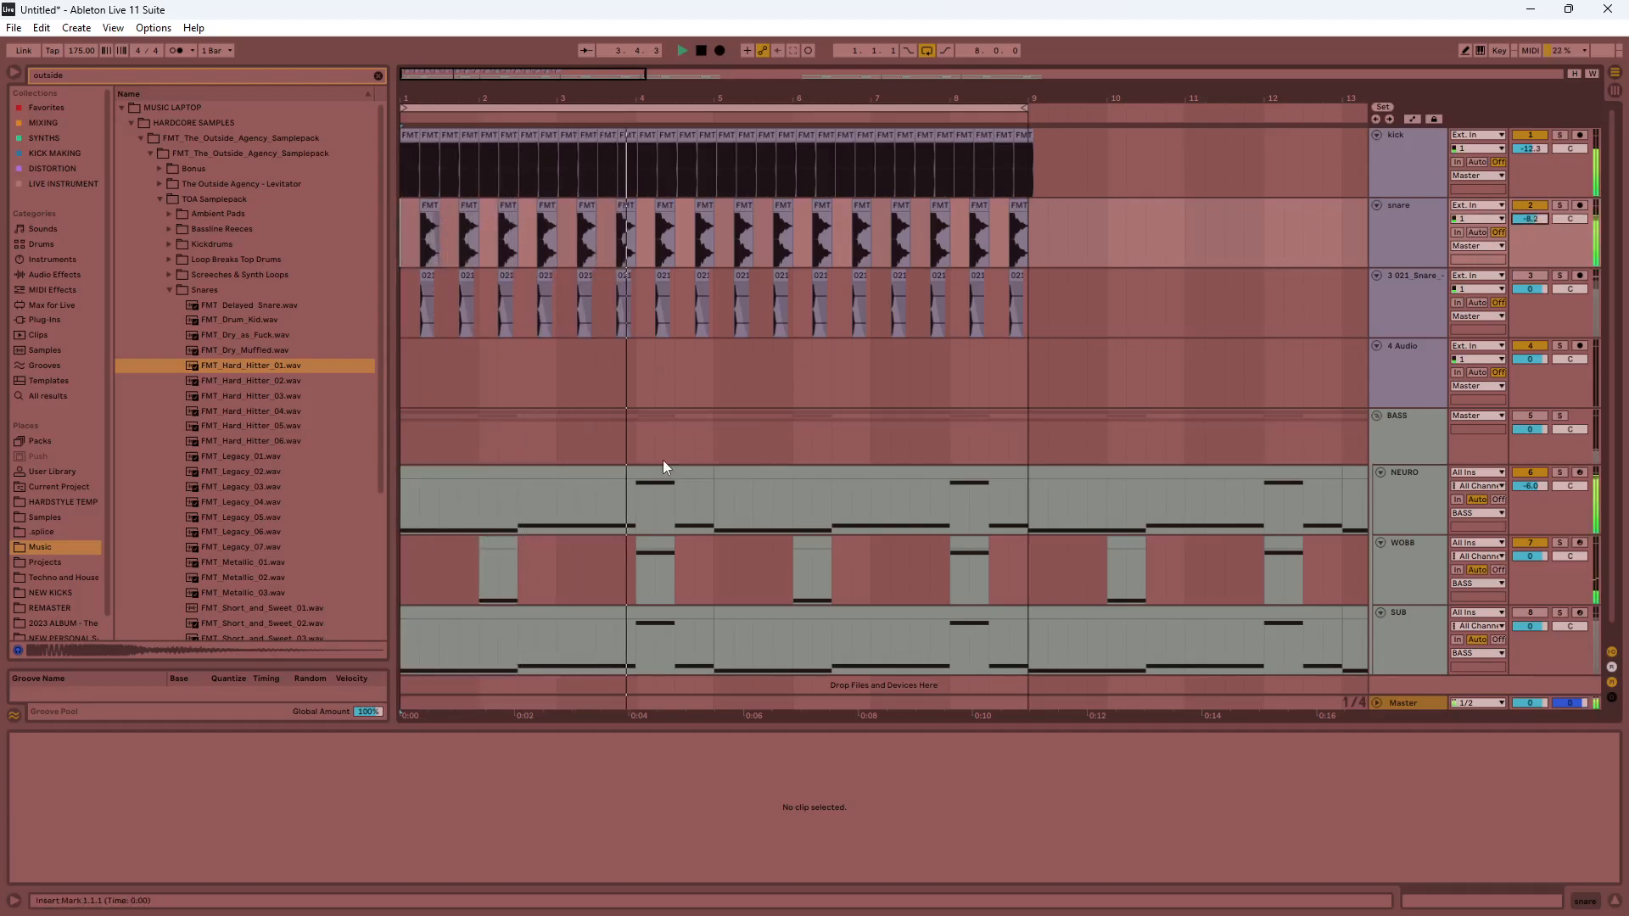
left_click_drag(666, 465, 711, 507)
key("space")
Delete the kick and snare clips in bar 4 and play the arrangement from that gap.
left_click(1539, 416)
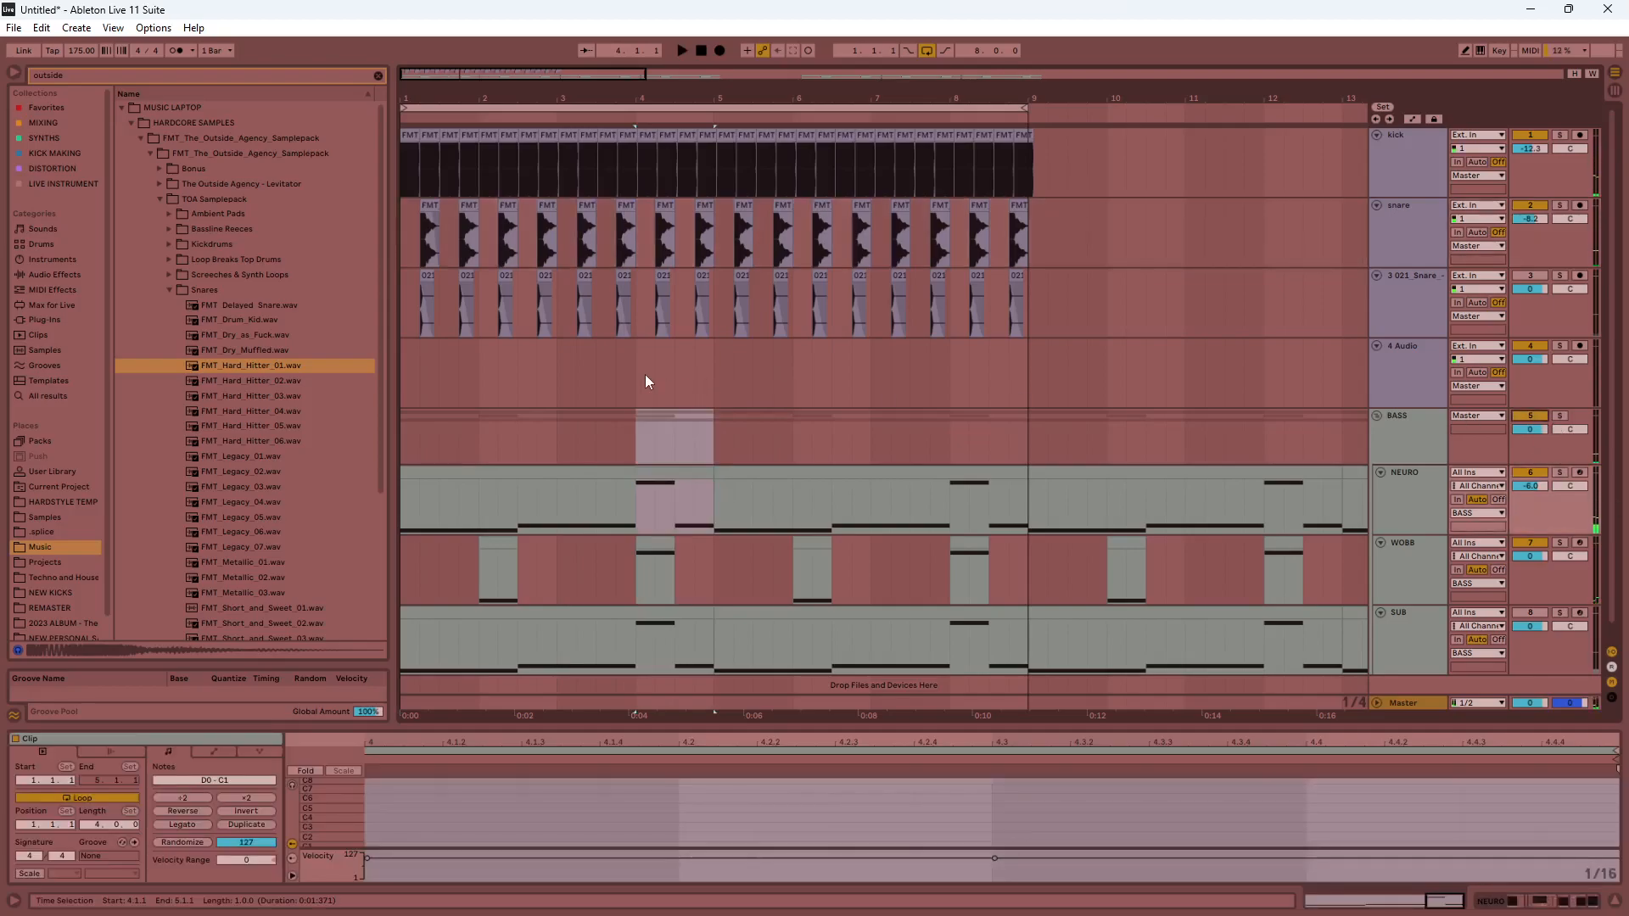
left_click(634, 258)
left_click_drag(706, 103, 716, 102)
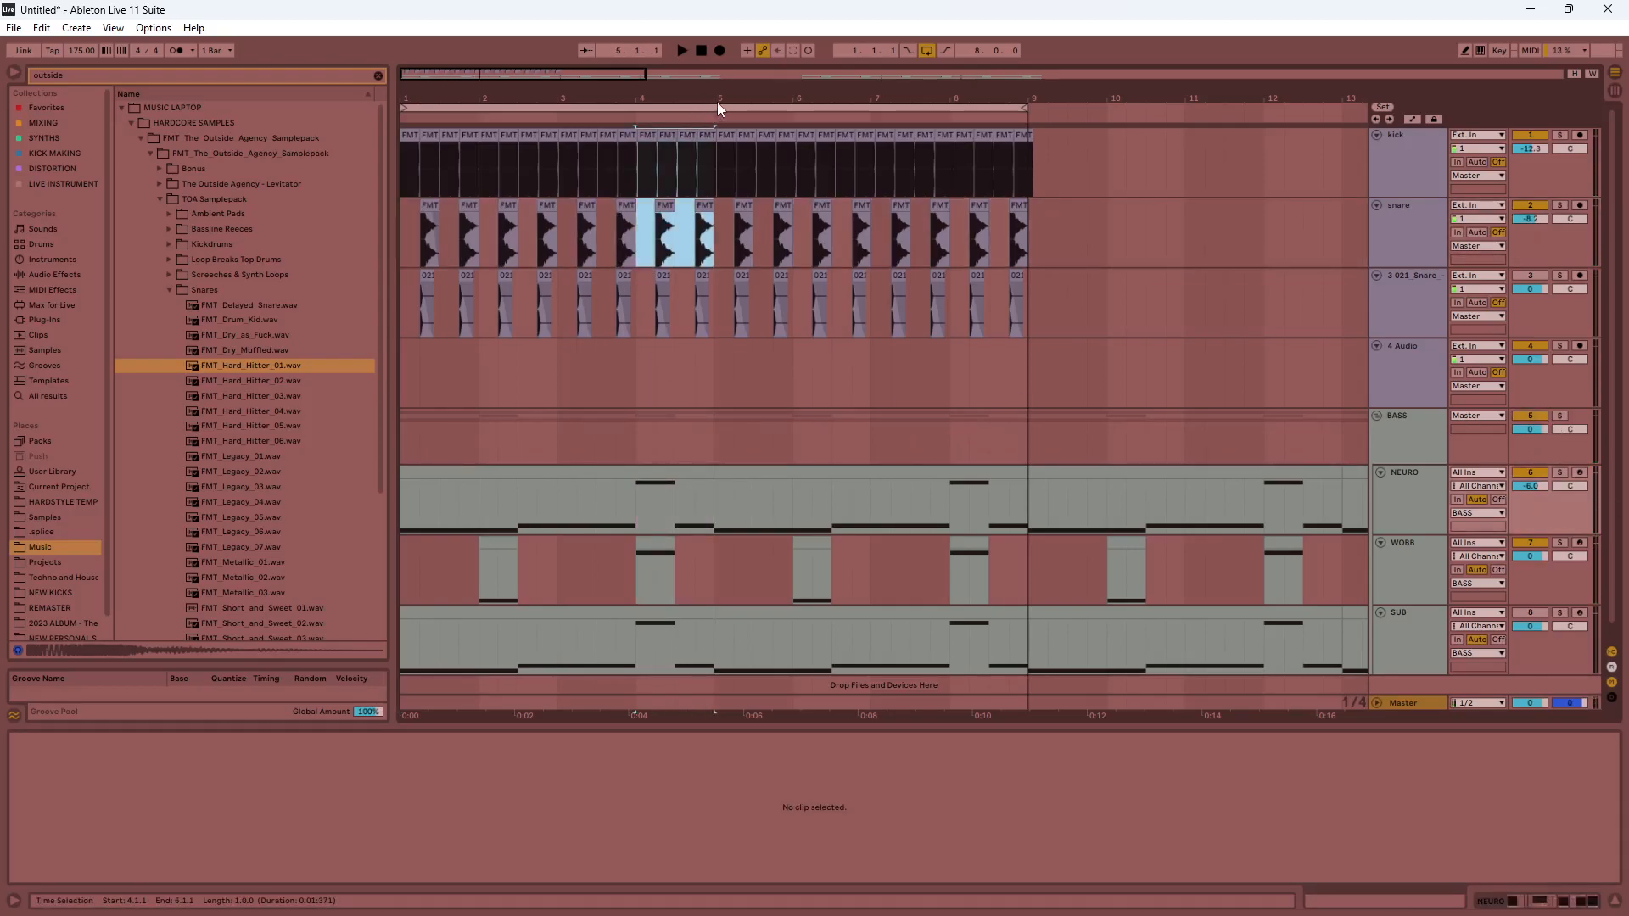
key("Delete")
left_click(639, 166)
key("space")
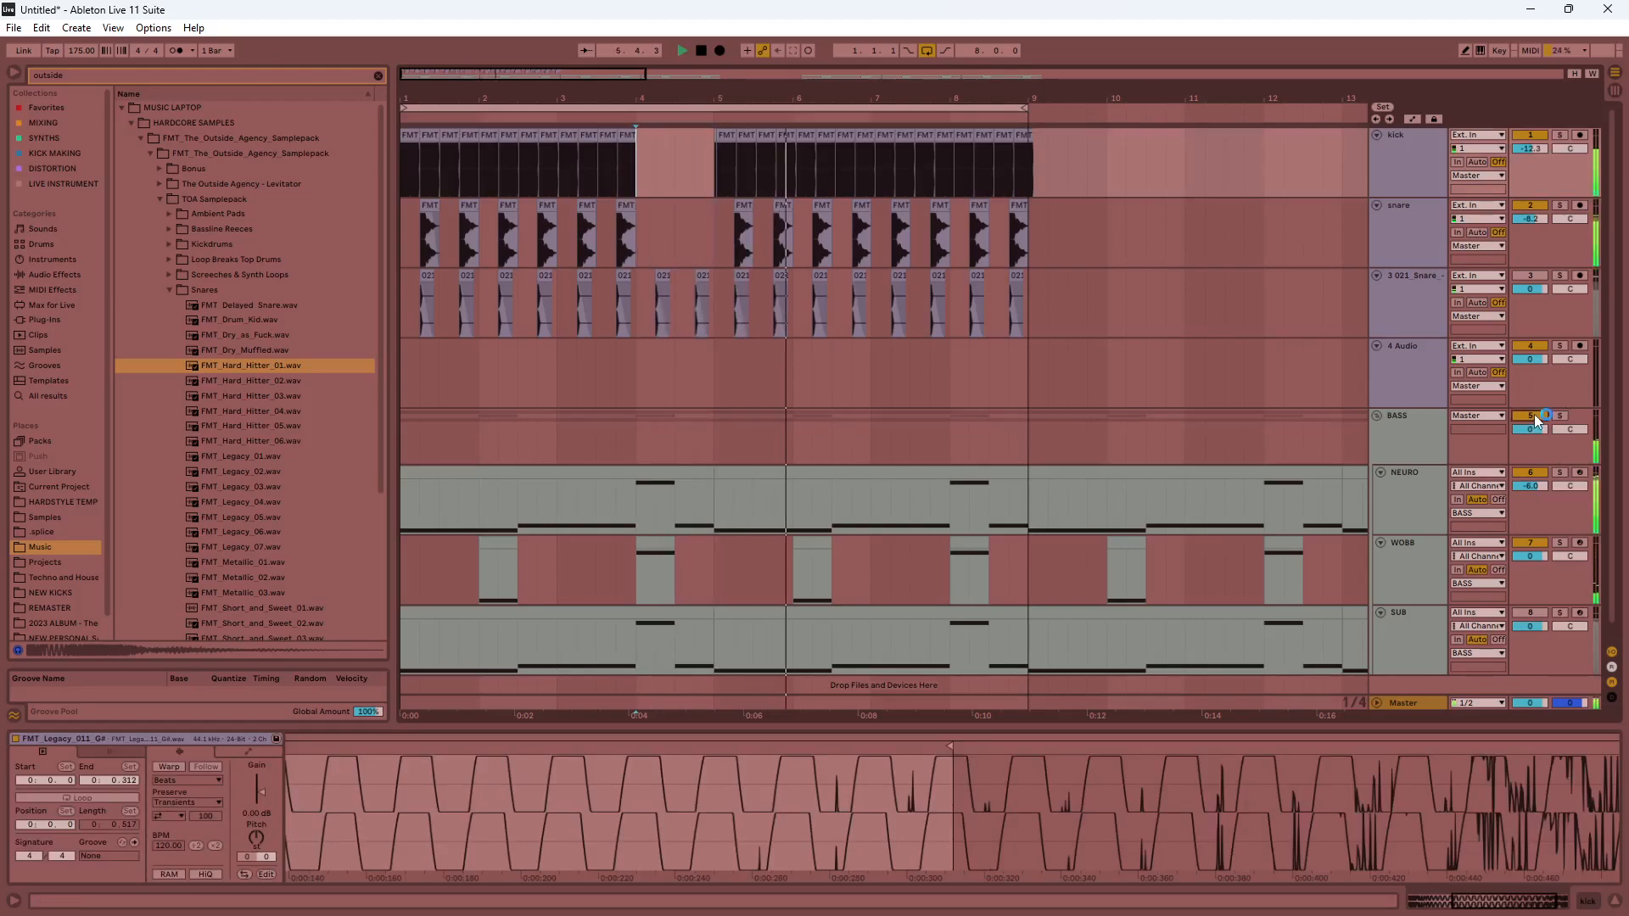
key("space")
left_click_drag(691, 173, 752, 227)
left_click(1069, 307)
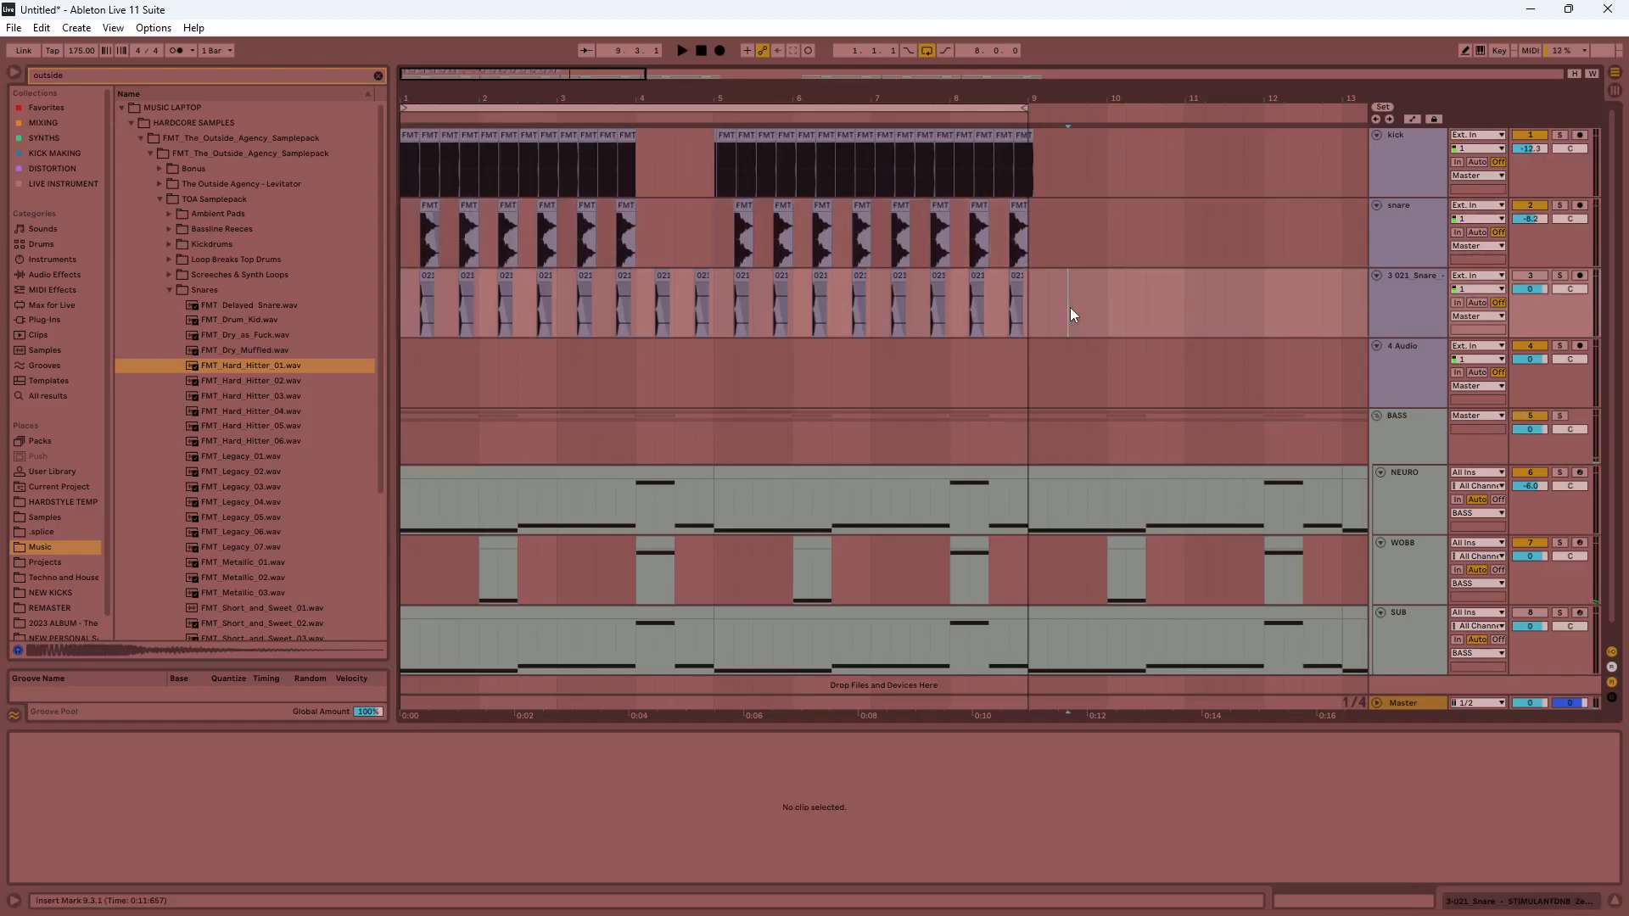
Undo all the FMT kick and snare edits, volume changes and the tempo change, back to the alternating kick and snare pattern at 172 BPM.
key("ctrl+z")
key("ctrl+z")
key("ctrl+z")
key("ctrl+z")
key("ctrl+z")
key("ctrl+z")
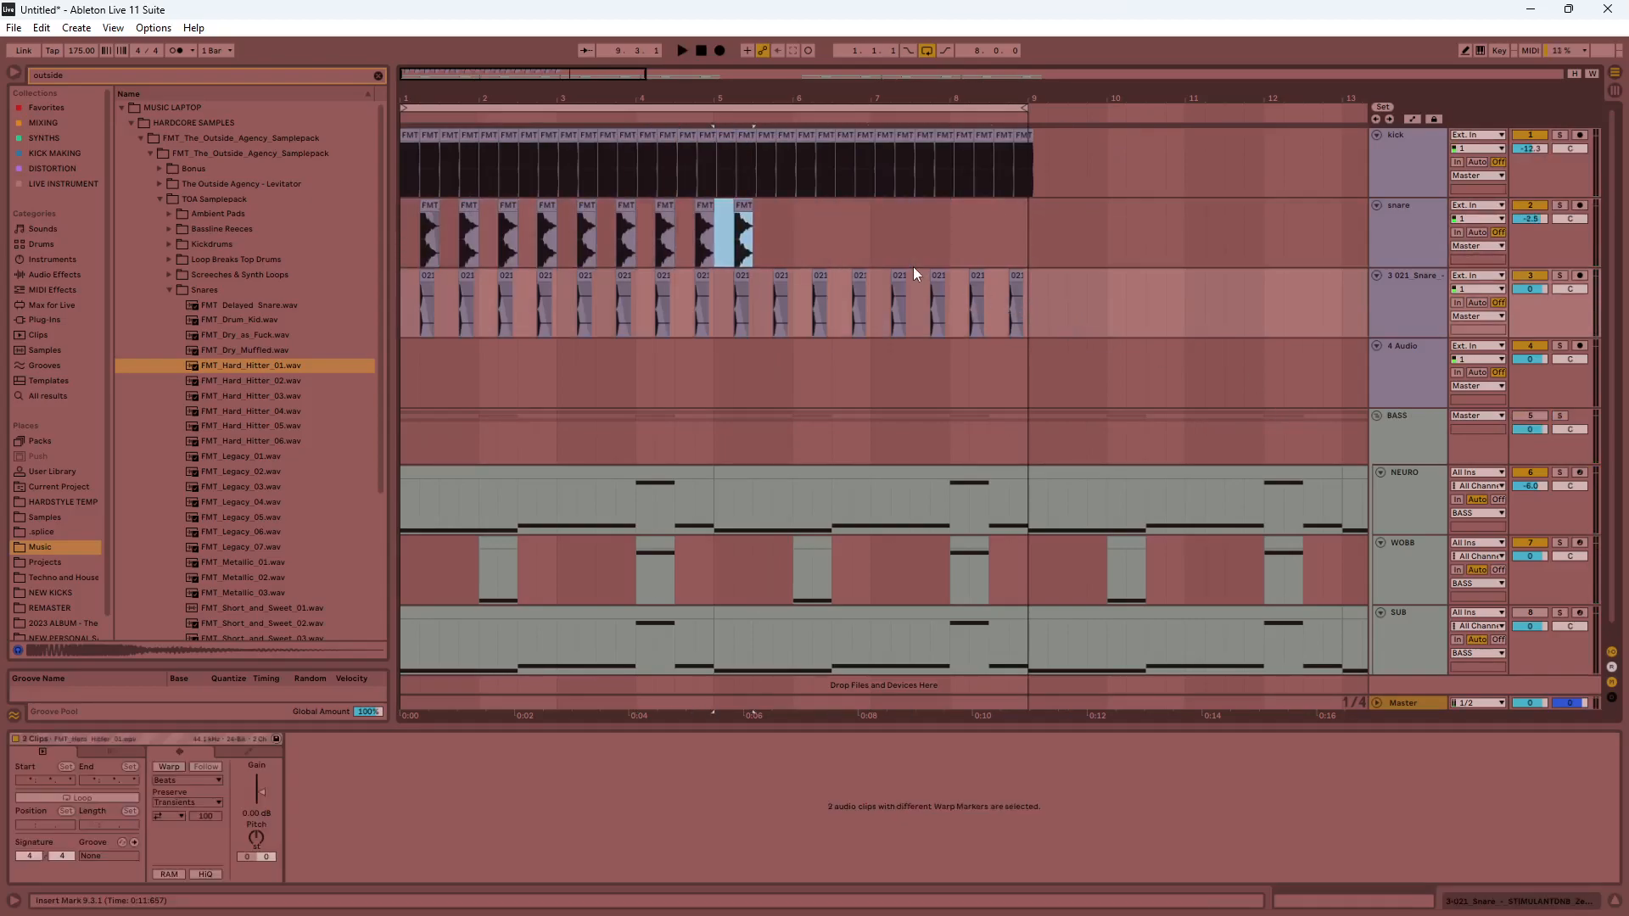
key("ctrl+z")
key("ctrl+z")
key("ctrl+z")
key("ctrl+z")
key("ctrl+z")
key("ctrl+z")
key("ctrl+z")
key("ctrl+z")
key("ctrl+z")
key("ctrl+z")
key("ctrl+z")
key("ctrl+z")
key("ctrl+z")
key("ctrl+z")
key("ctrl+z")
key("ctrl+z")
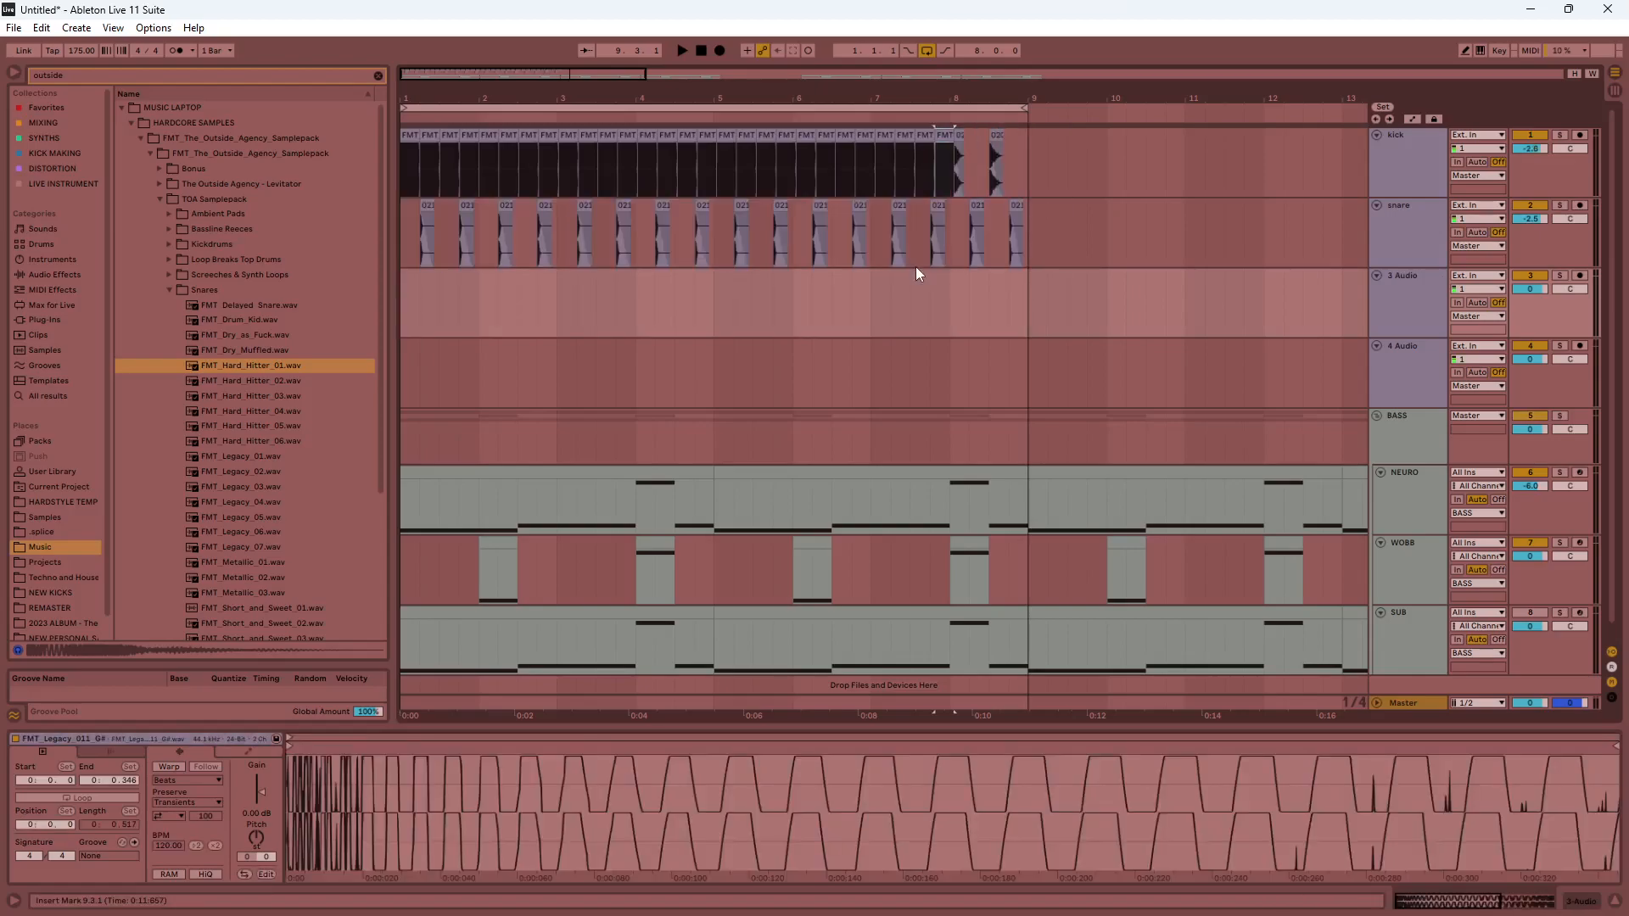
key("ctrl+z")
key("ctrl+z")
key("ctrl+z")
key("ctrl+z")
key("ctrl+z")
key("ctrl+z")
key("ctrl+z")
key("ctrl+z")
key("ctrl+z")
key("ctrl+z")
key("ctrl+z")
key("ctrl+z")
key("ctrl+z")
key("ctrl+z")
key("ctrl+z")
key("ctrl+z")
key("ctrl+z")
key("ctrl+z")
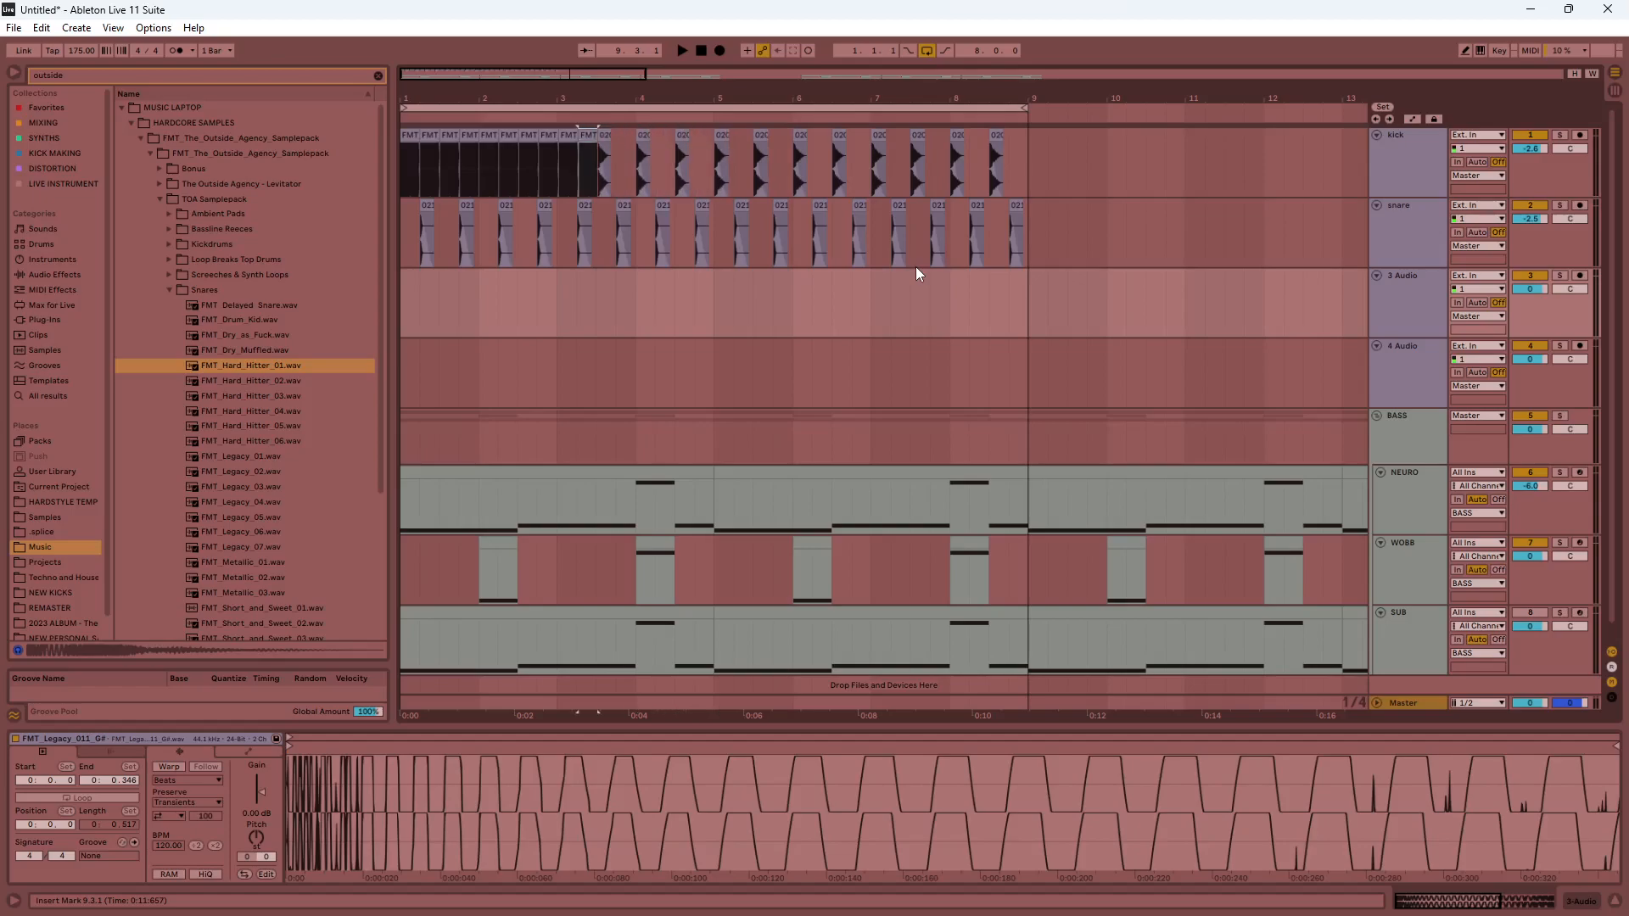
key("ctrl+z")
key("ctrl+z")
key("ctrl+z")
key("ctrl+z")
key("ctrl+z")
key("ctrl+z")
key("ctrl+z")
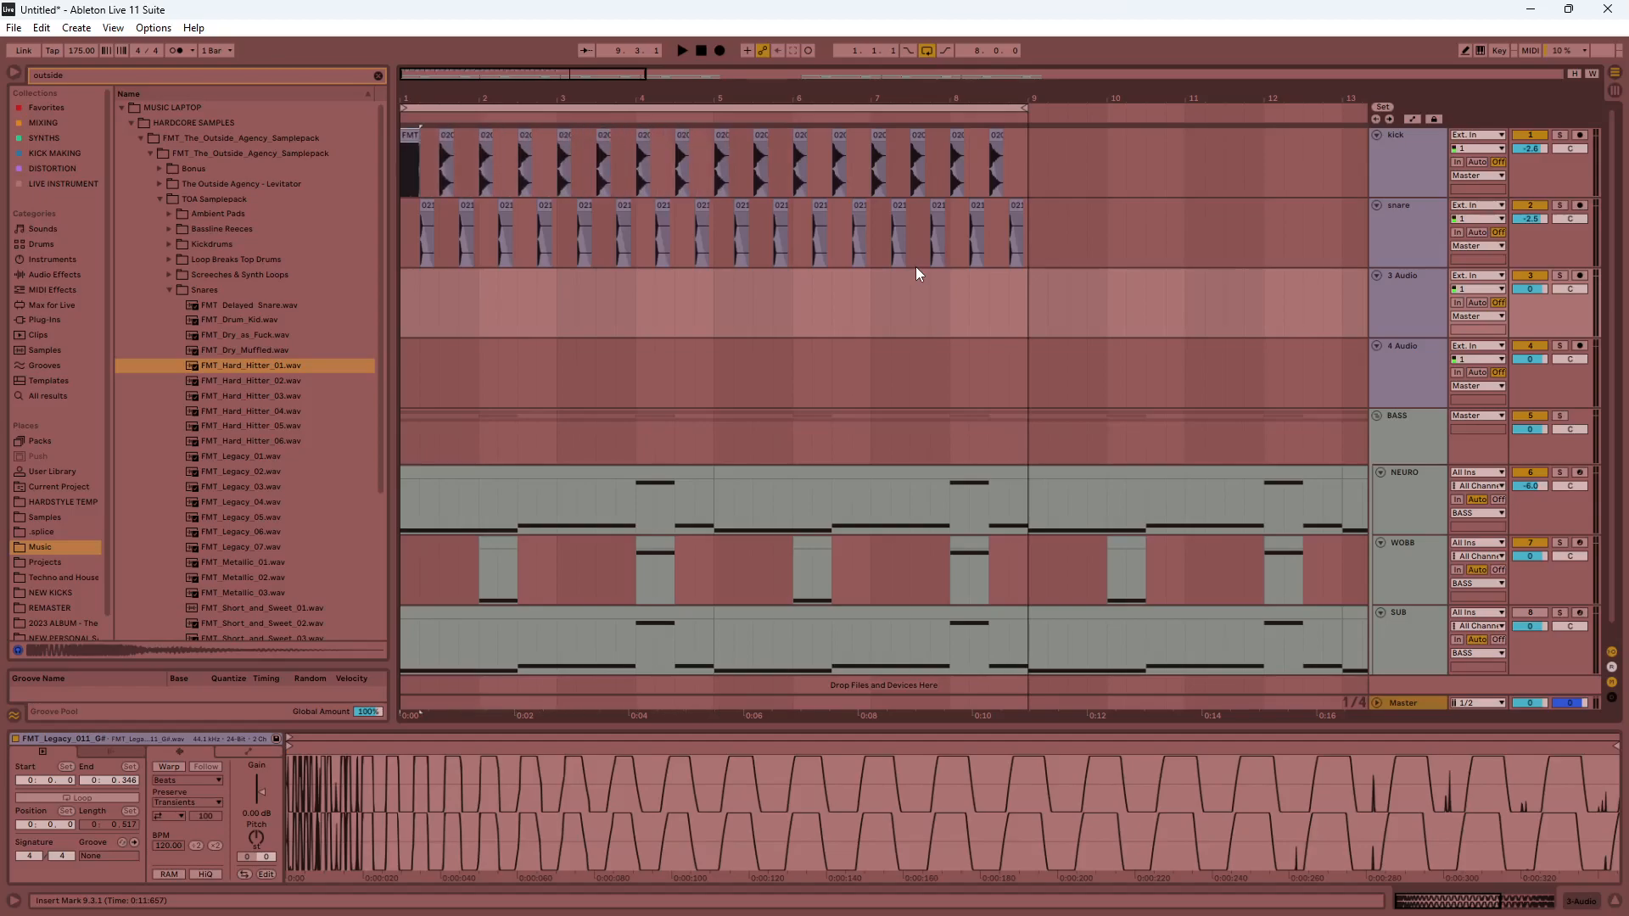
key("ctrl+z")
key("ctrl+z")
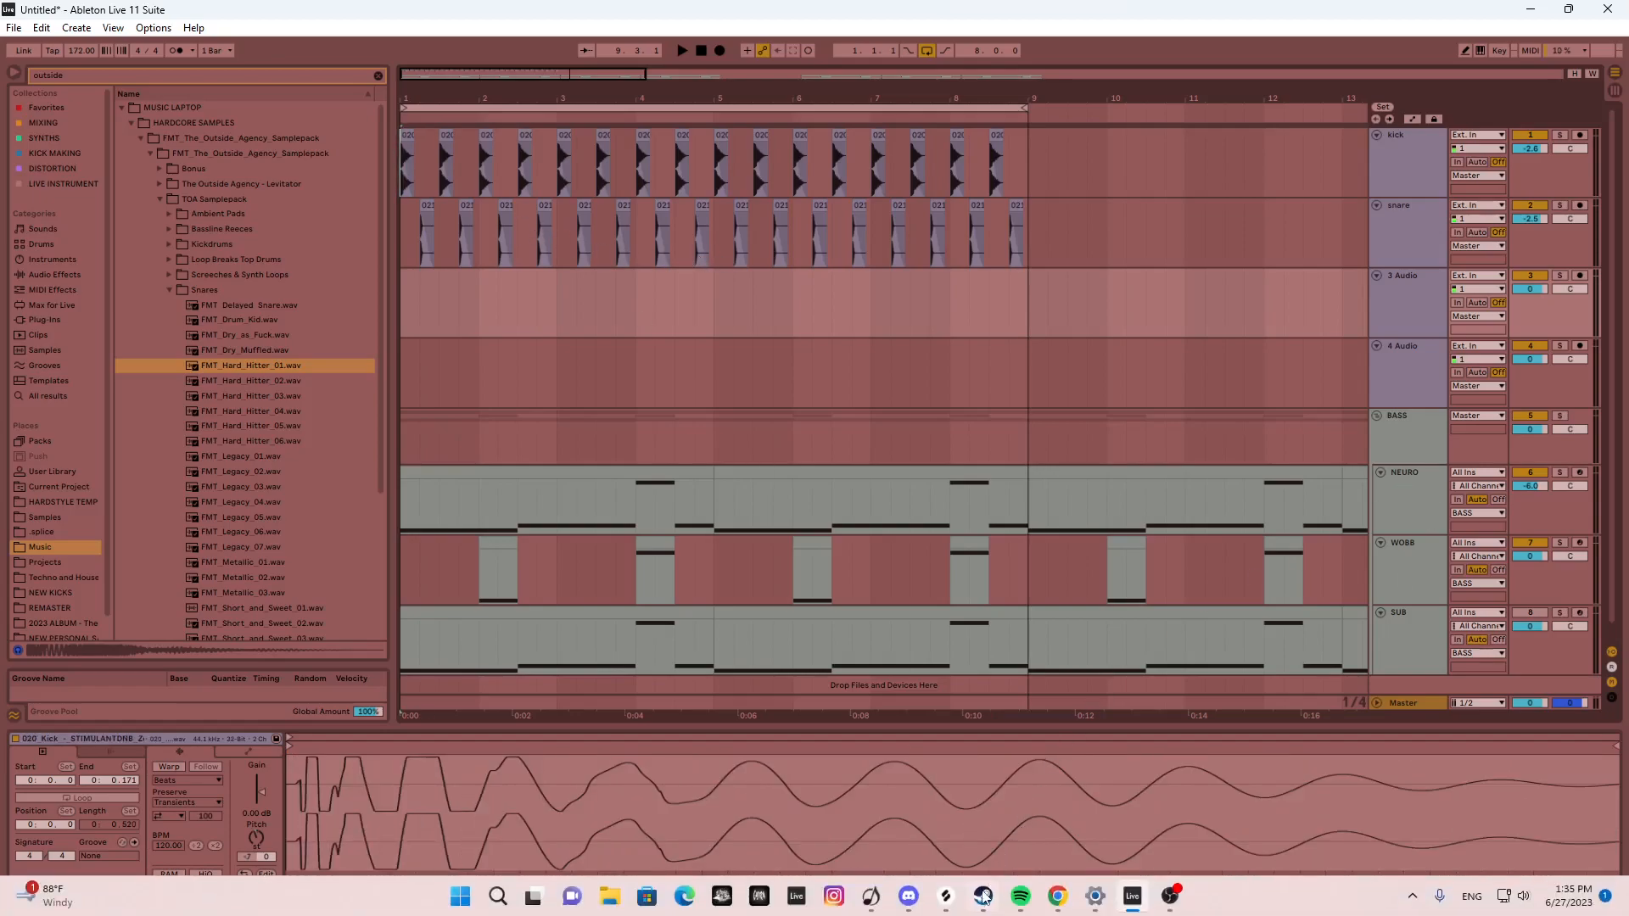
Switch to Splice and change the drum and bass drum sample filter from snares to hats.
left_click(939, 900)
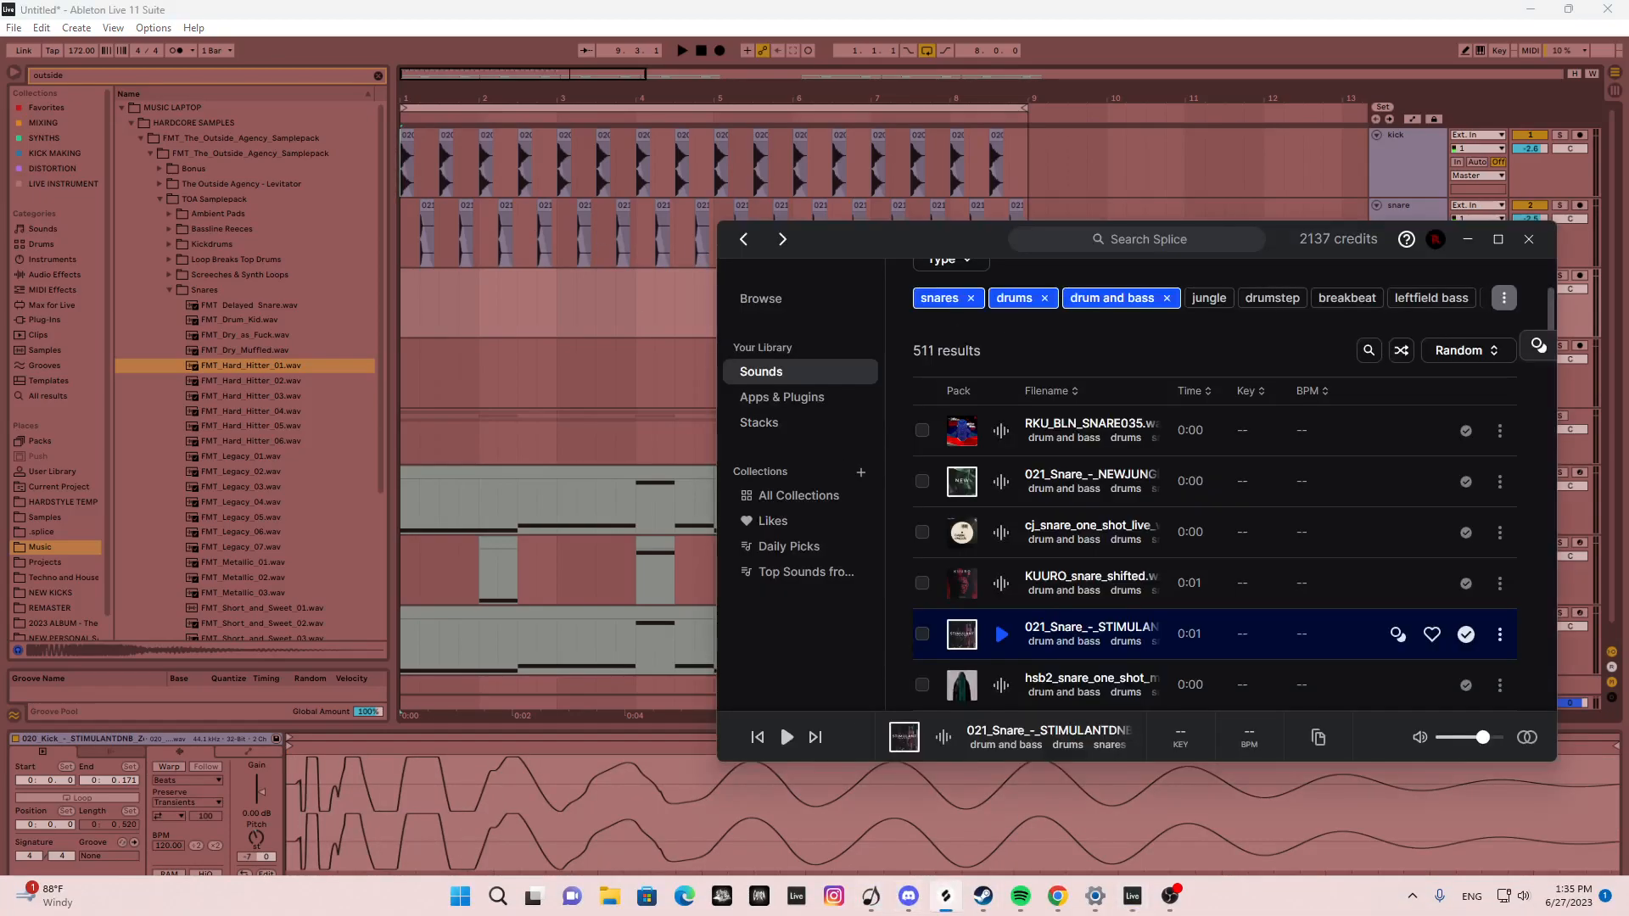
scroll(1001, 475, "up", 3)
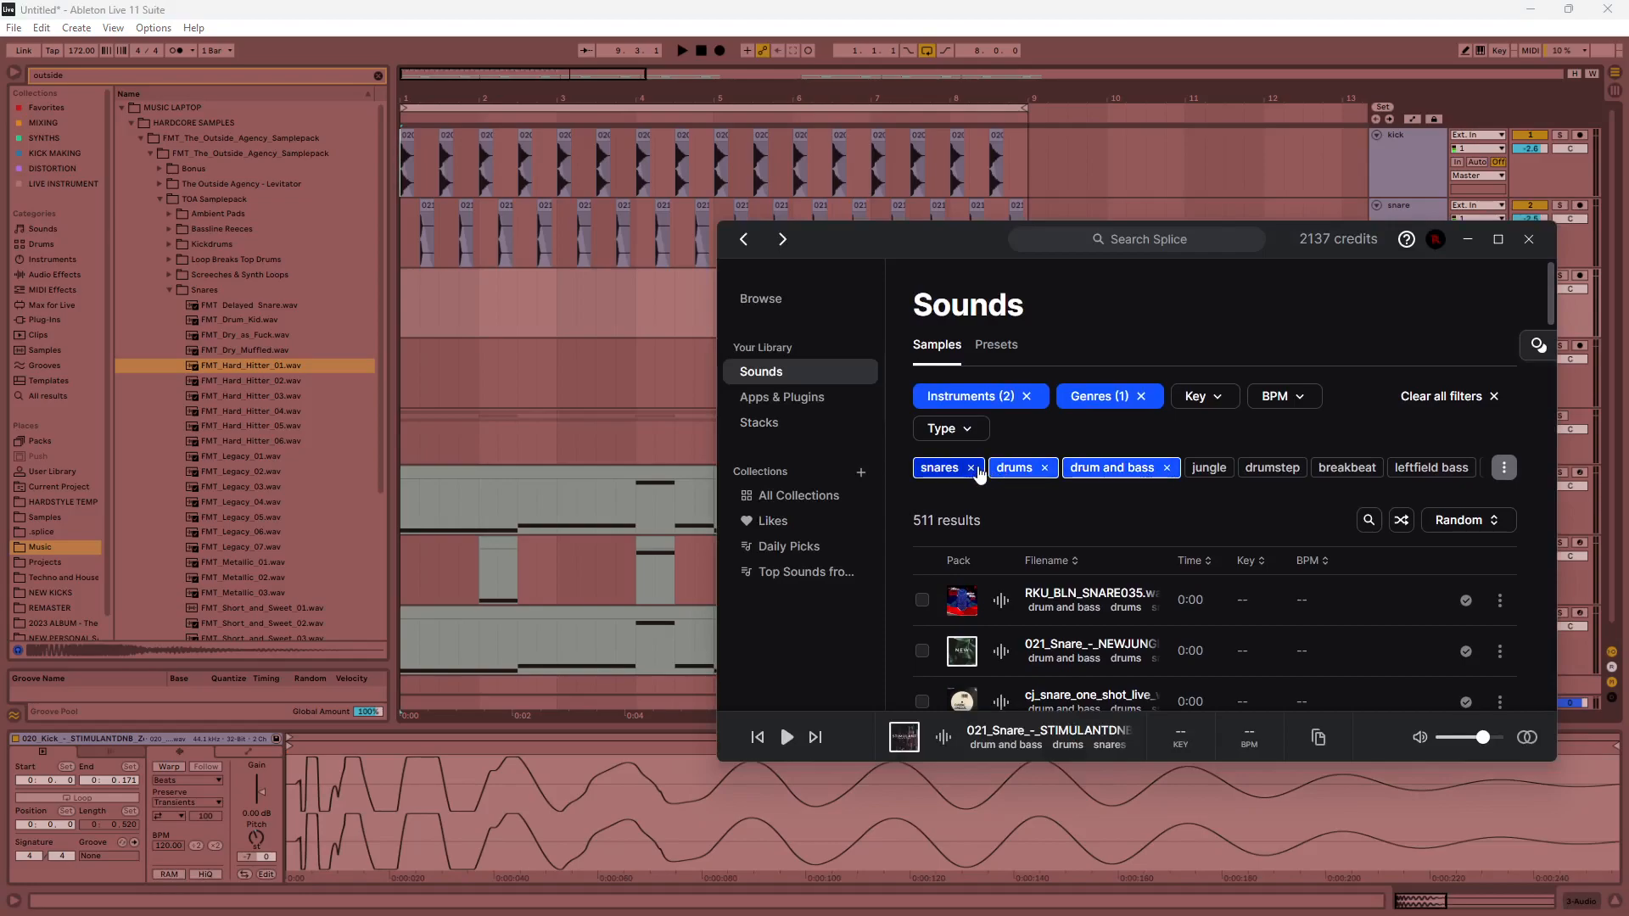
left_click(970, 467)
left_click(1499, 467)
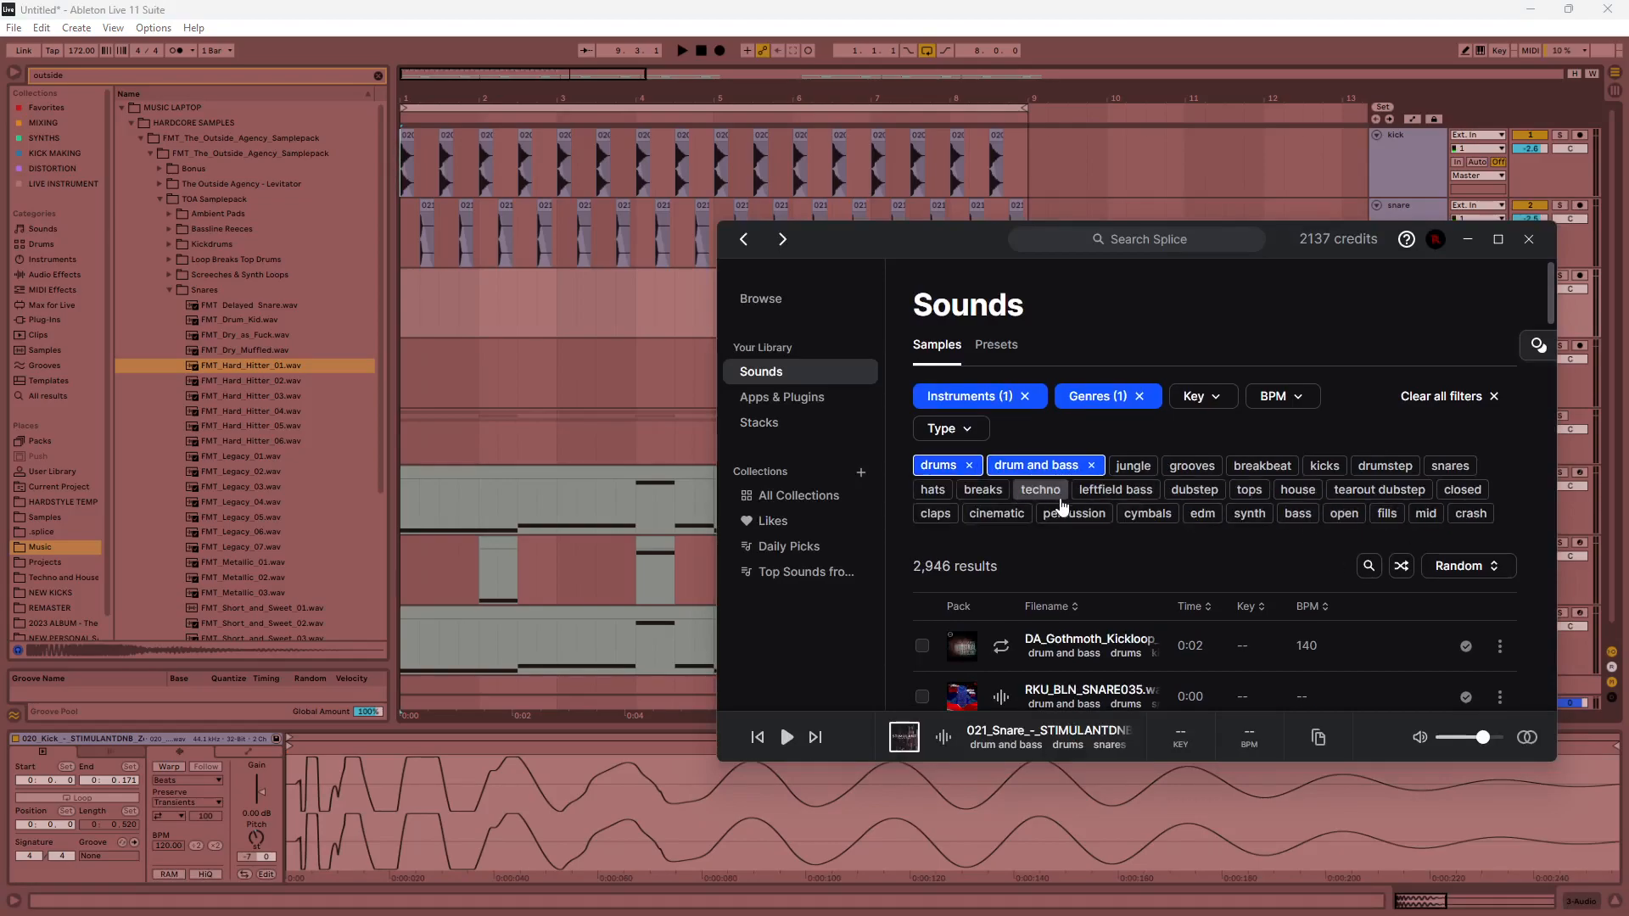
left_click(932, 493)
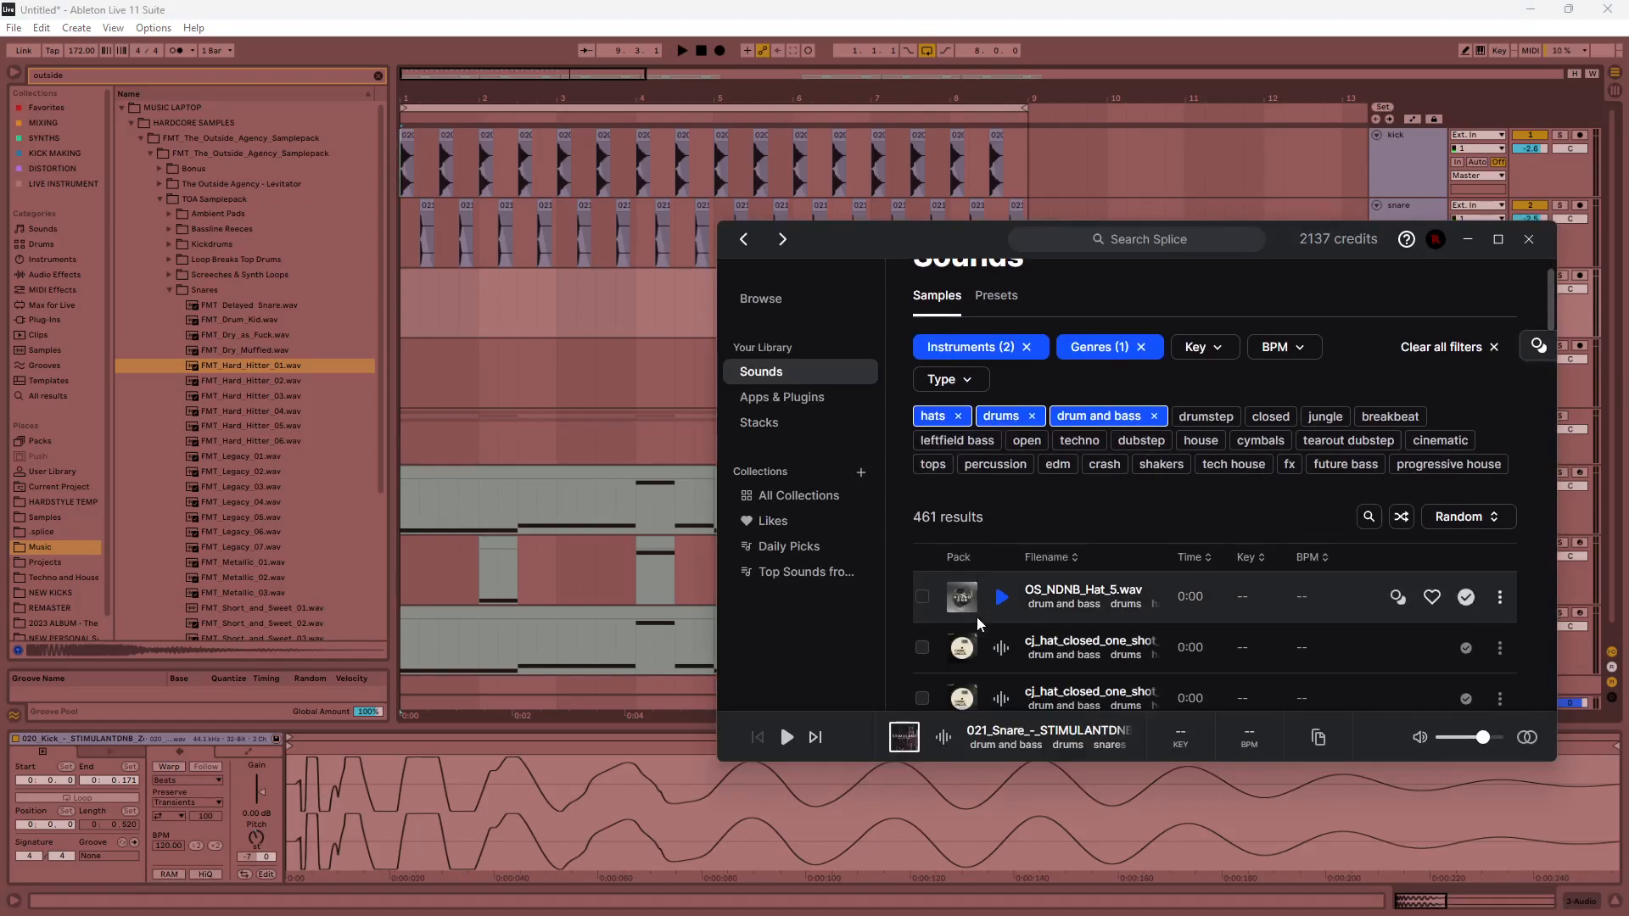
Preview OS_NDNB_Hat_5.wav and place it on the empty third audio track at the start of bar 1.
scroll(950, 611, "down", 1)
left_click(1001, 612)
left_click(1003, 565)
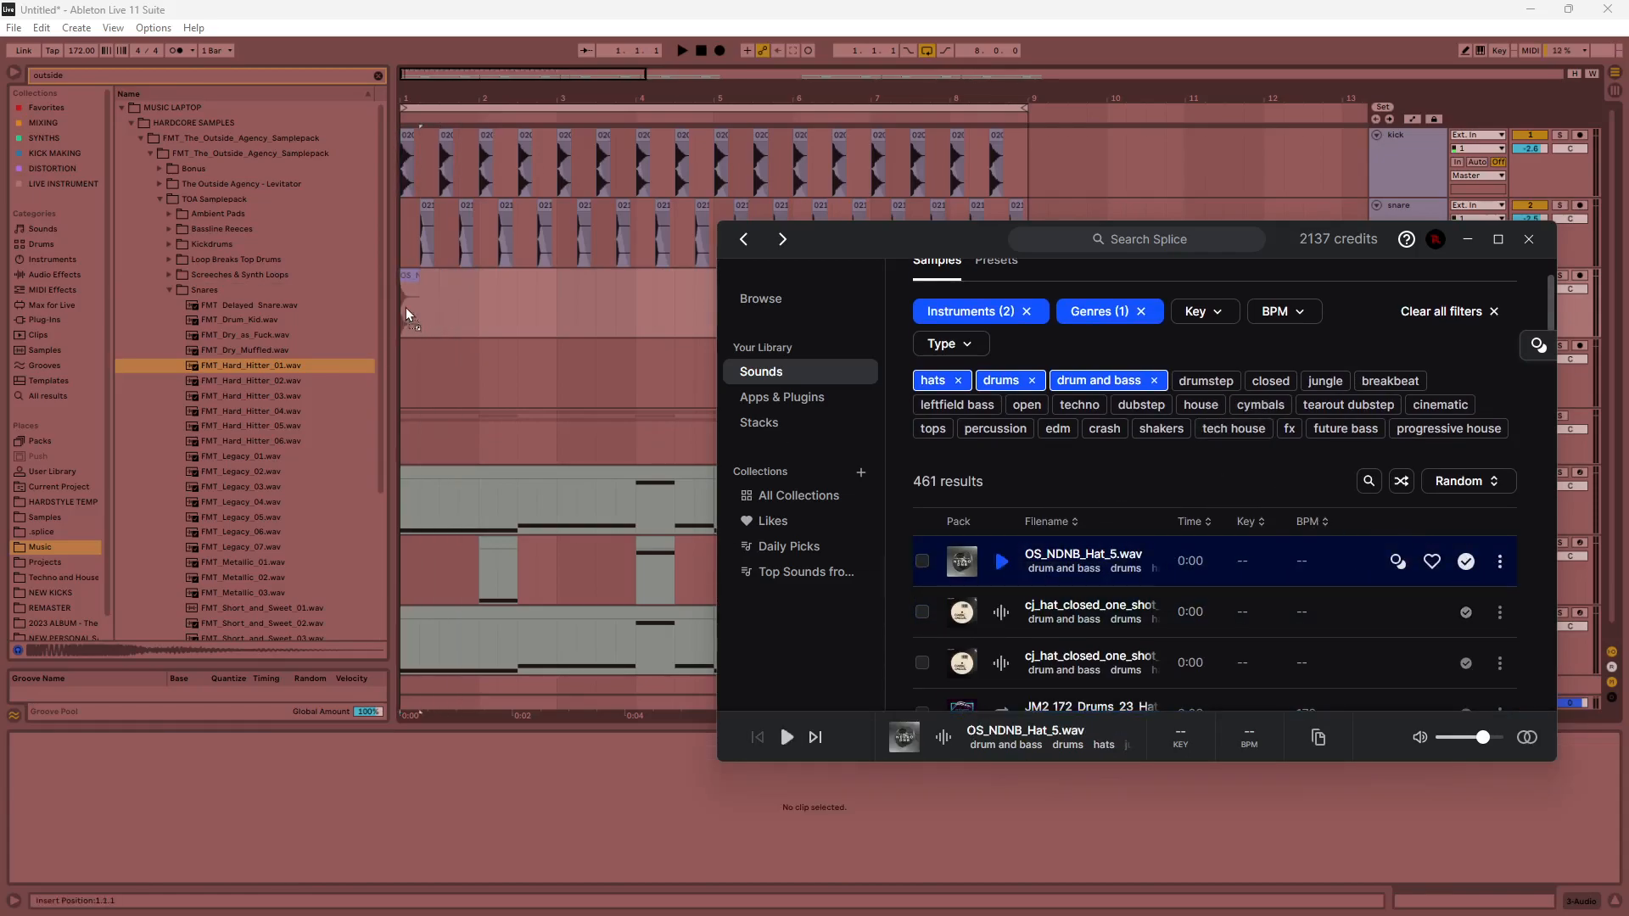
Remove the drum and bass genre filter and preview other hats, including dm02_909_openhat_006.wav.
scroll(1067, 648, "down", 3)
scroll(1071, 627, "up", 4)
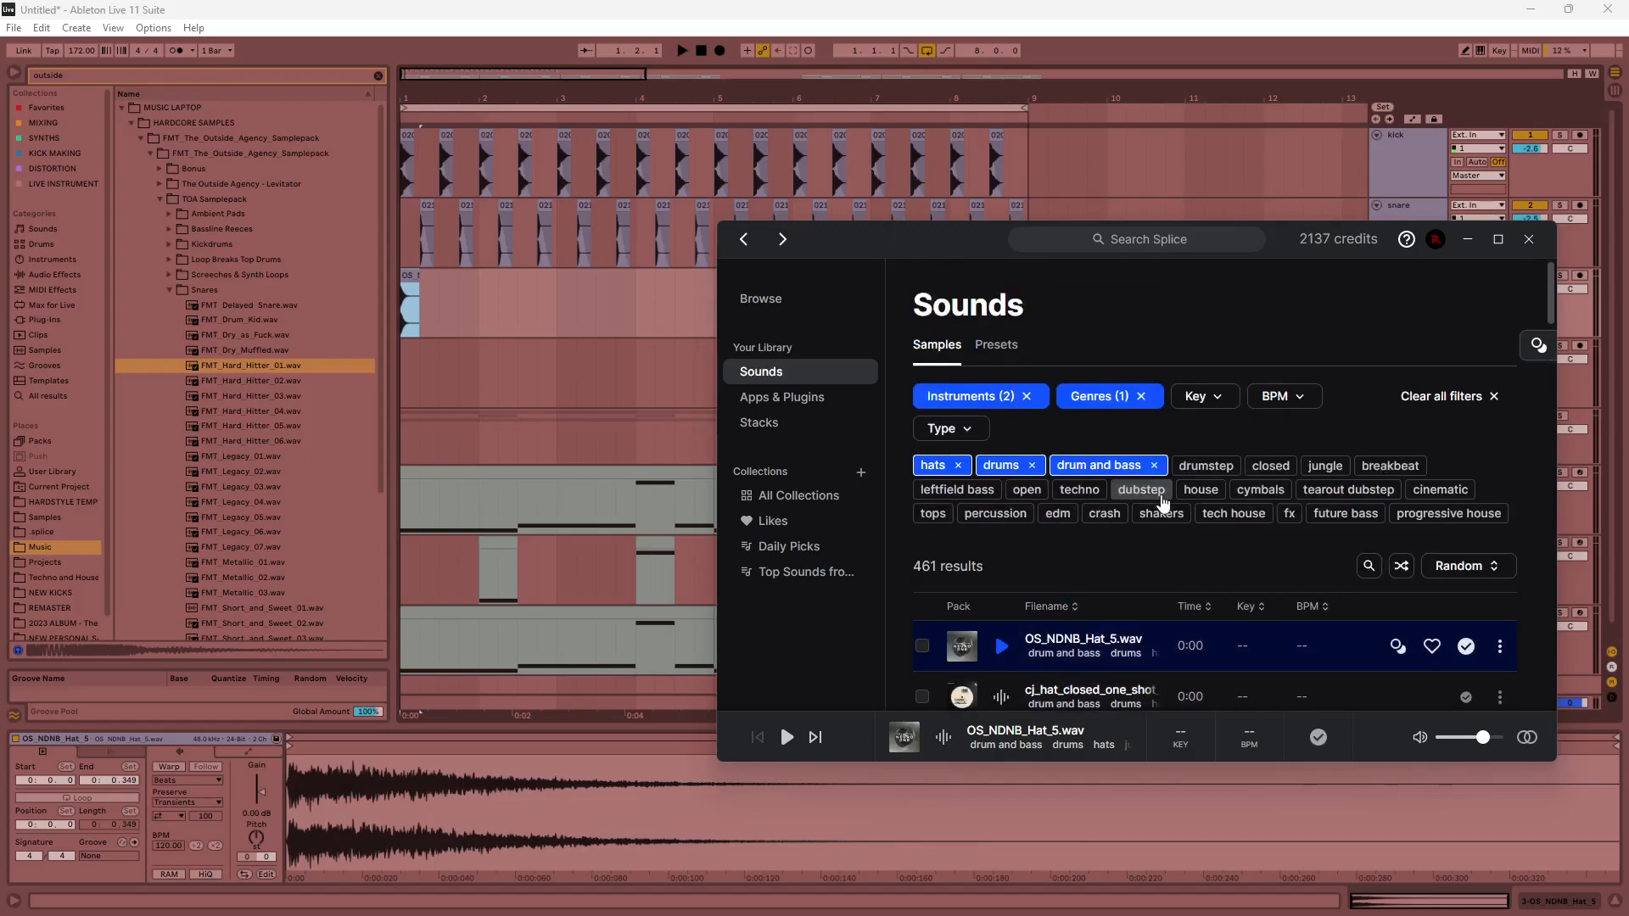
left_click(1154, 465)
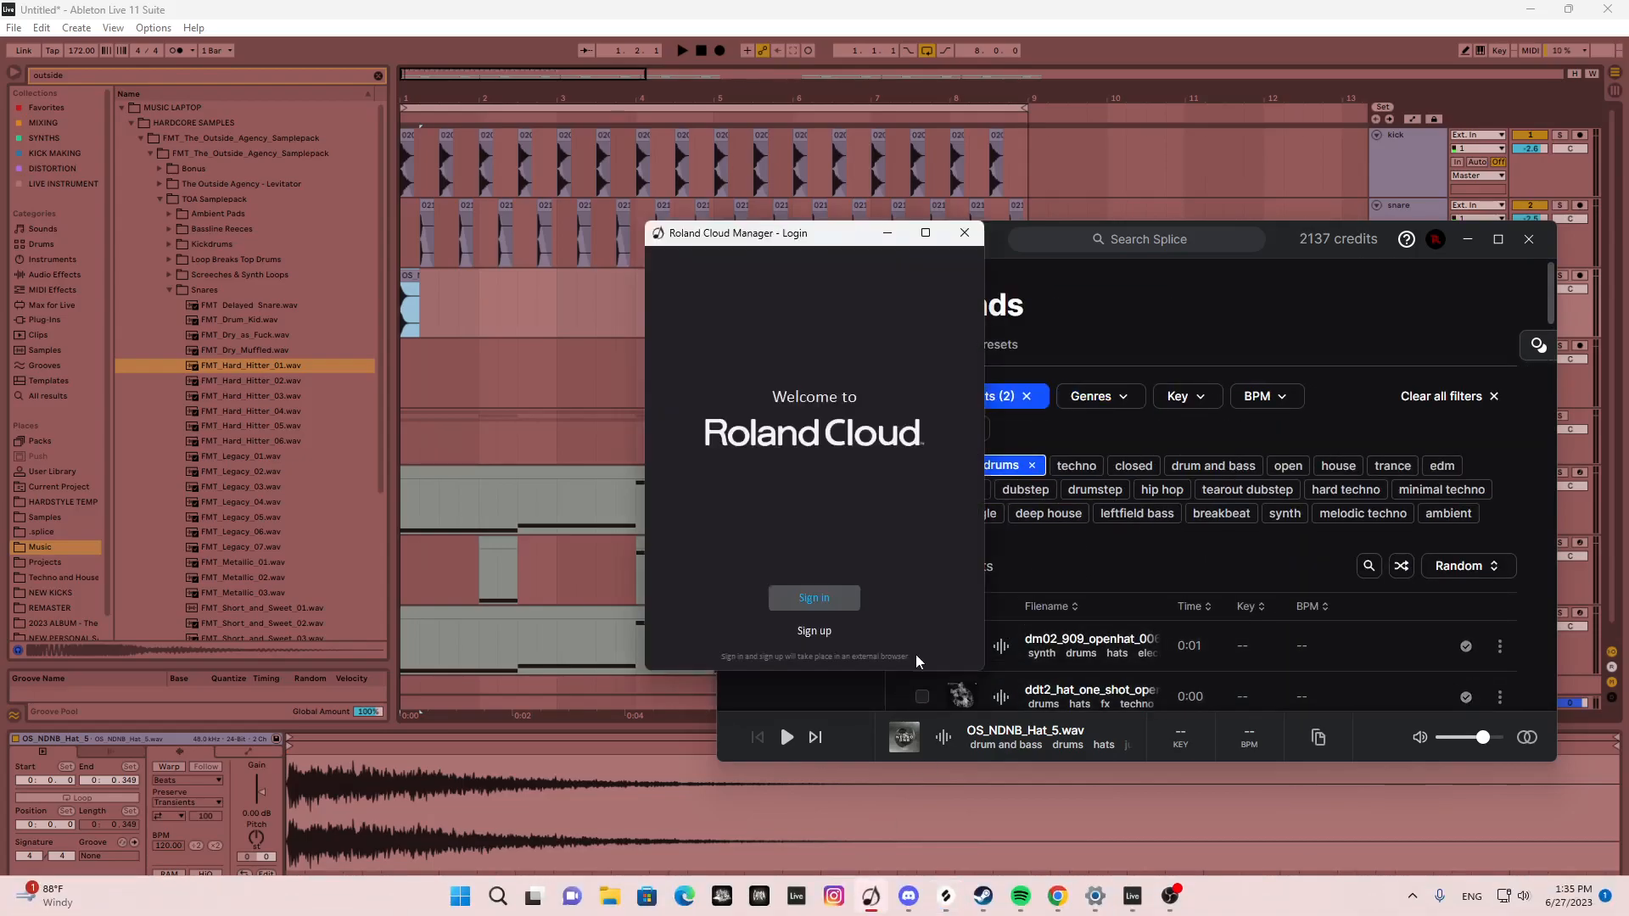
left_click(964, 232)
scroll(1022, 456, "down", 3)
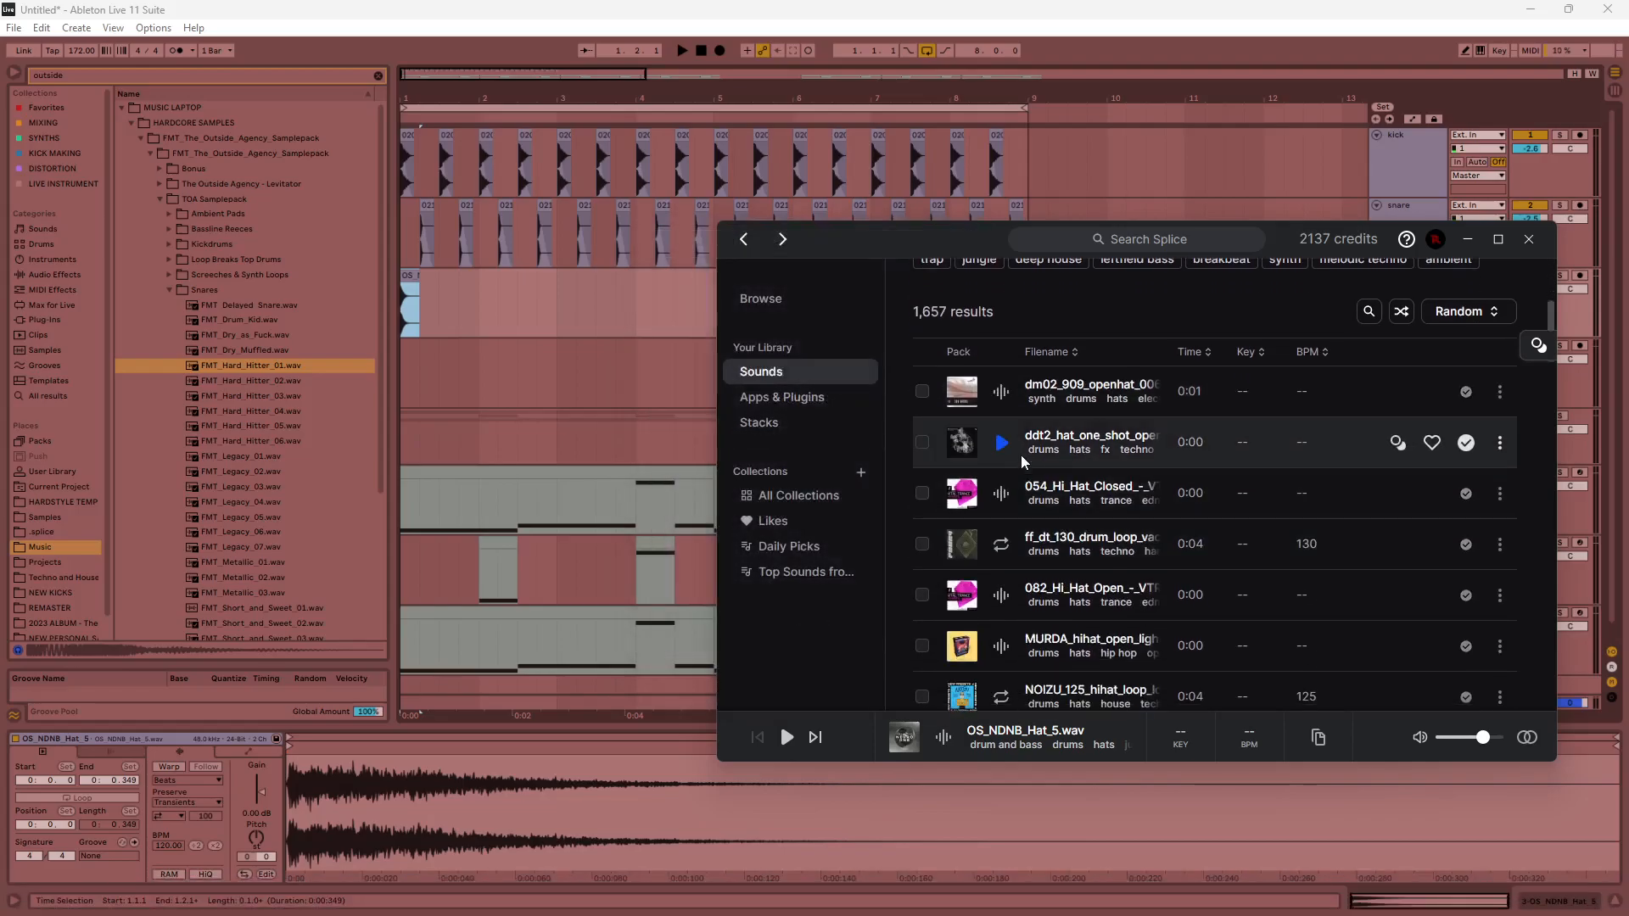
key("Down")
key("Down")
scroll(1095, 564, "up", 3)
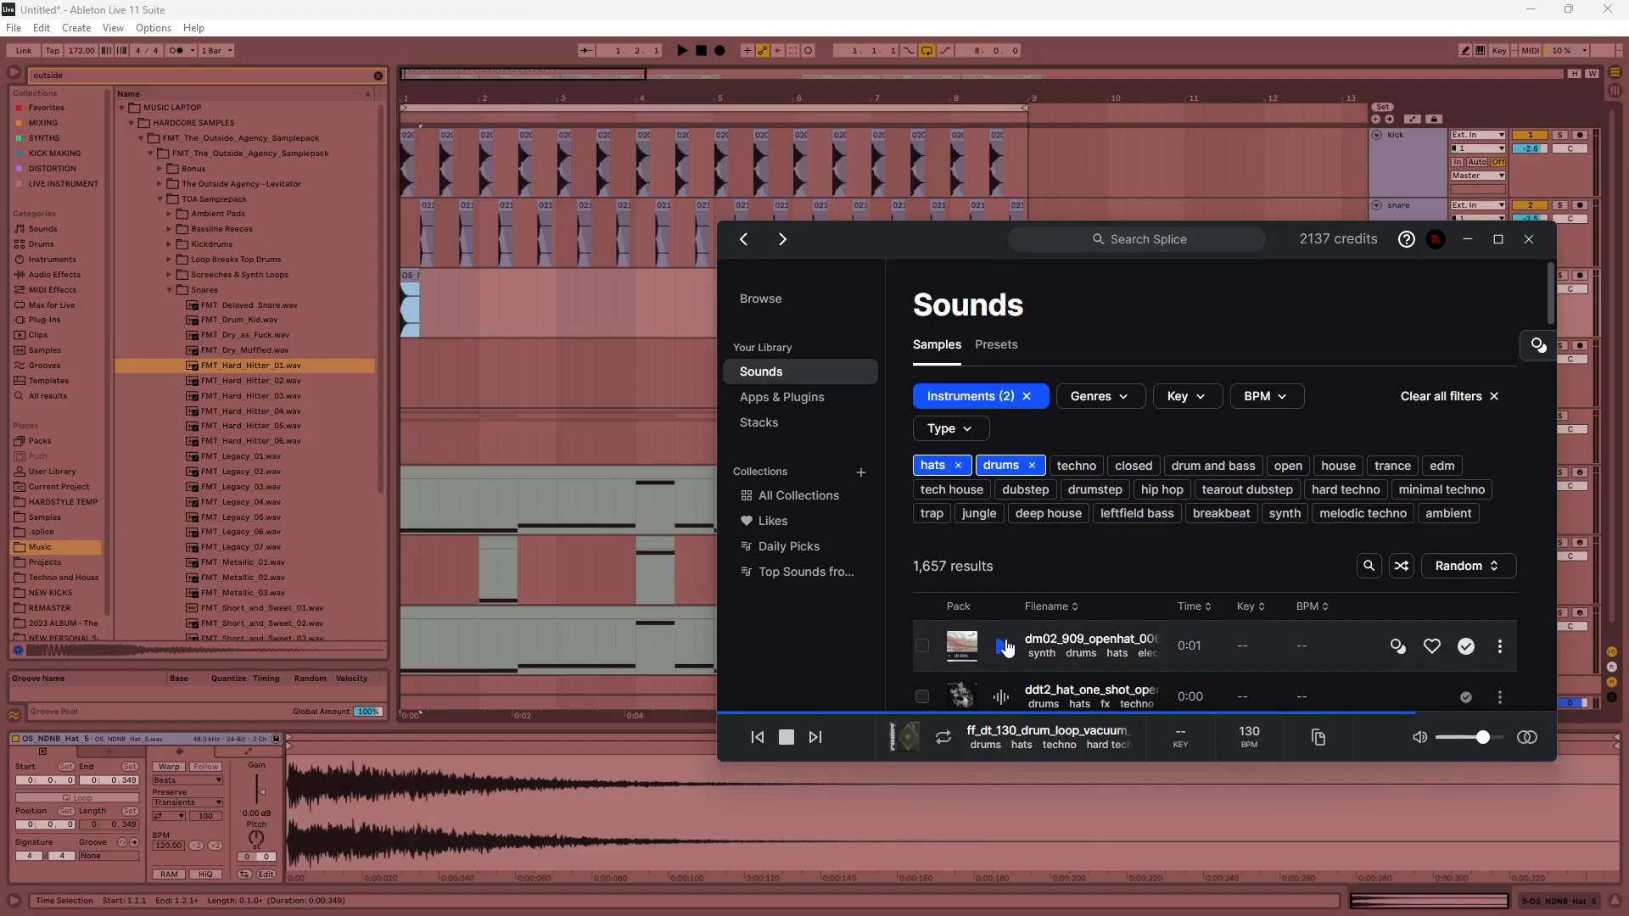
left_click(1001, 649)
Remove the hats filter and preview a percussion loop among all the library's drum sounds.
left_click(958, 465)
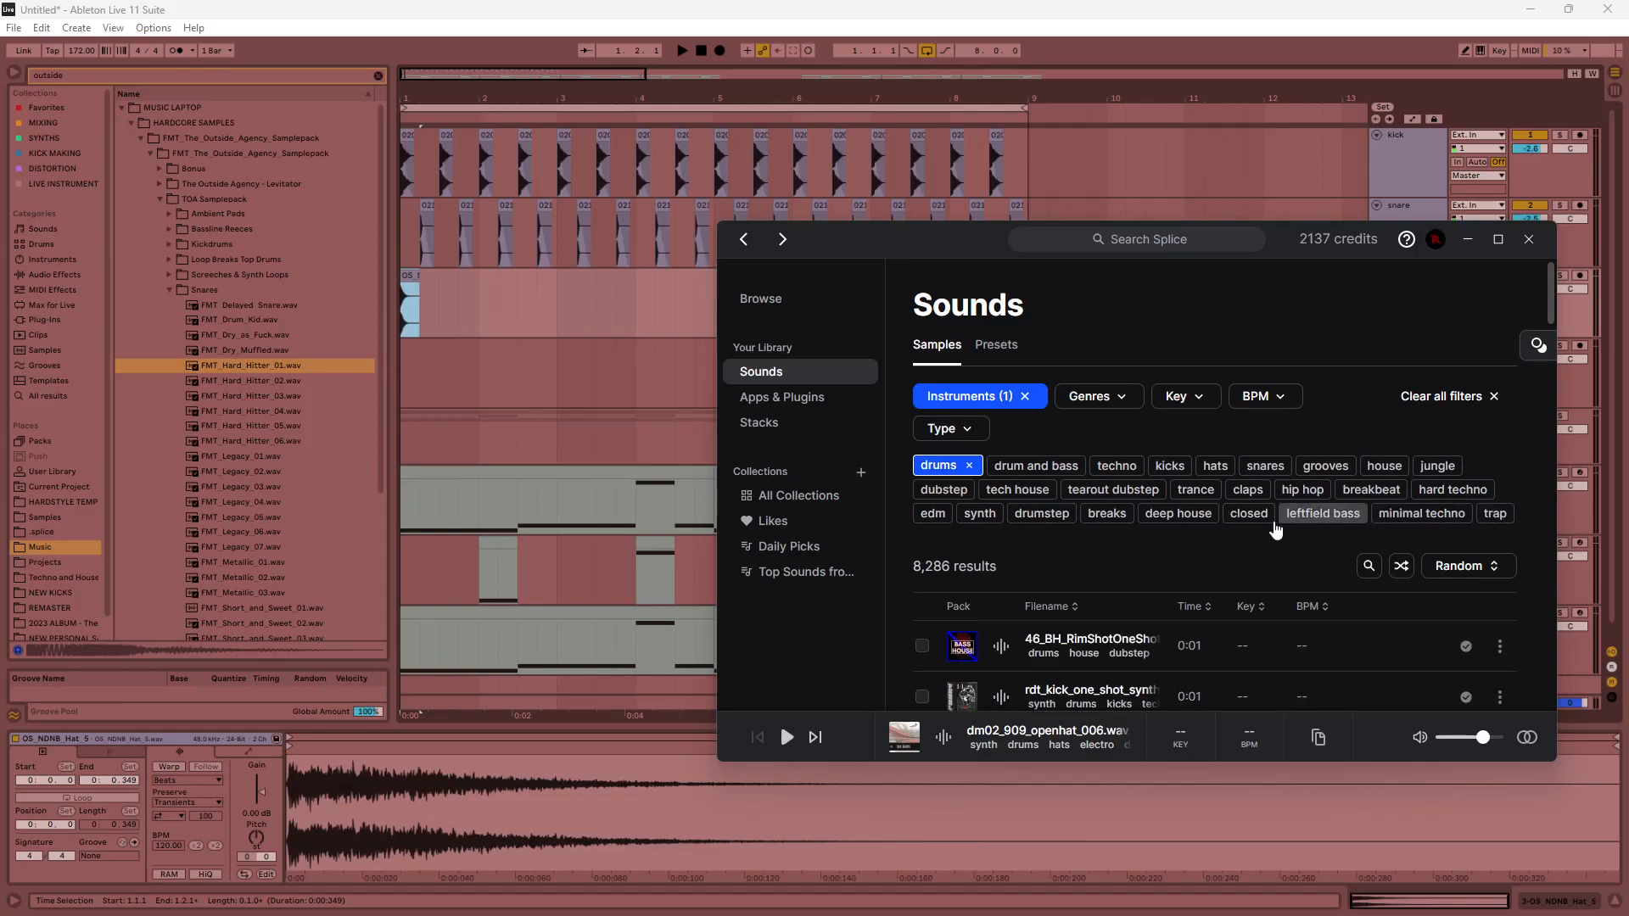
left_click(1102, 403)
left_click(1100, 402)
scroll(1123, 570, "down", 5)
left_click(999, 476)
scroll(1003, 480, "up", 5)
Search the sample library for "ride" and filter the results to drum and bass.
left_click(1125, 242)
type("ride")
key("Return")
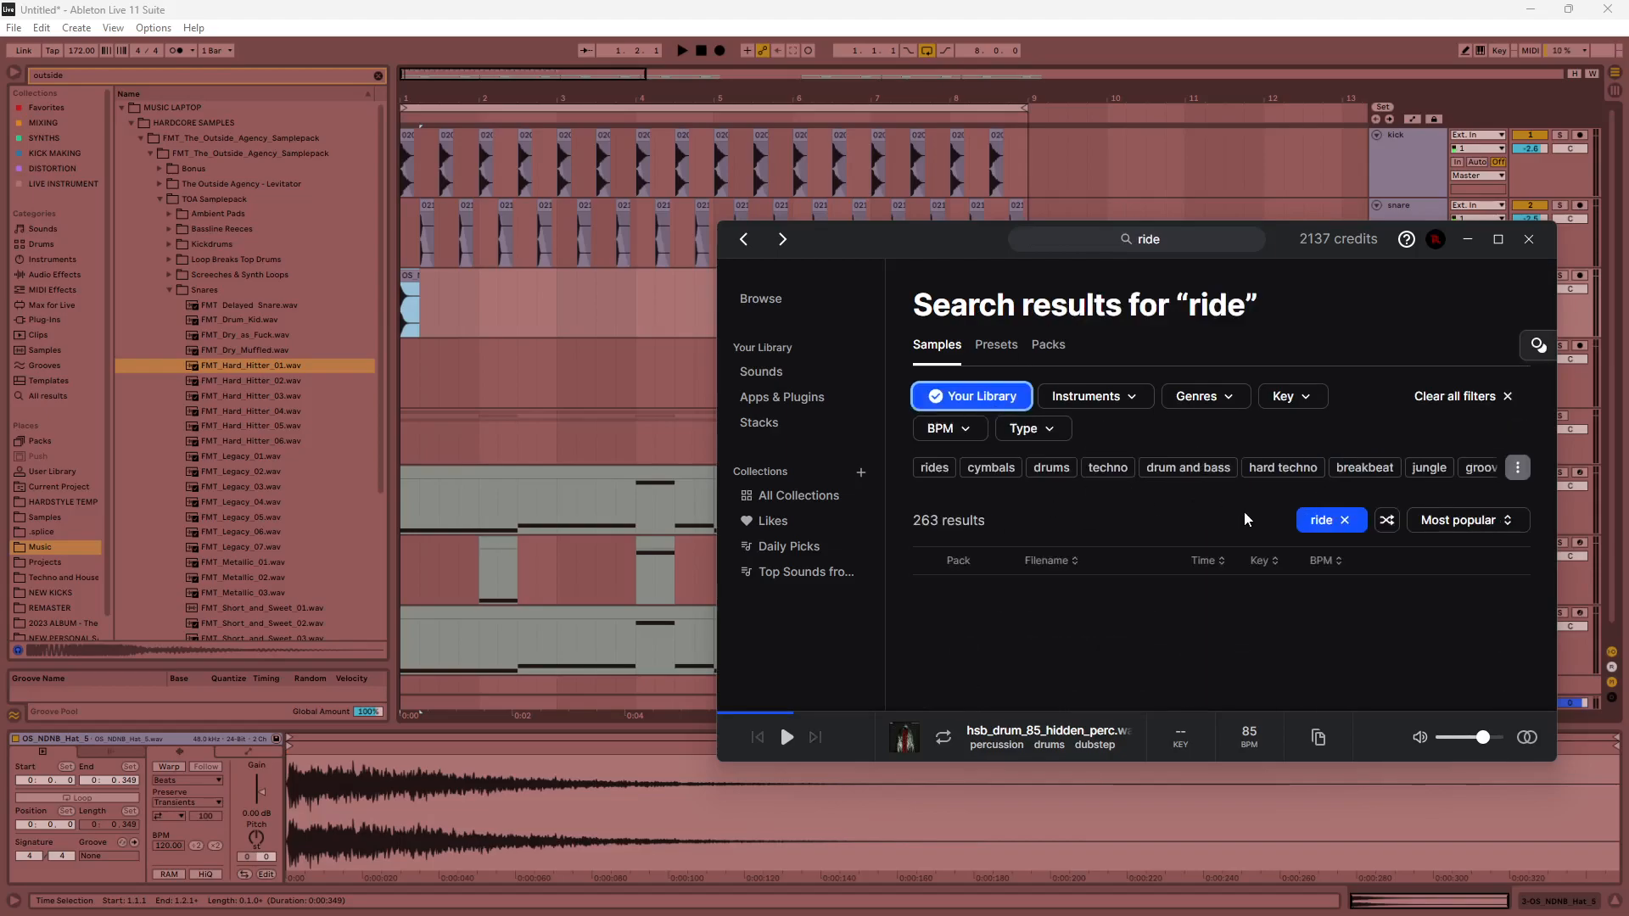
left_click(1188, 467)
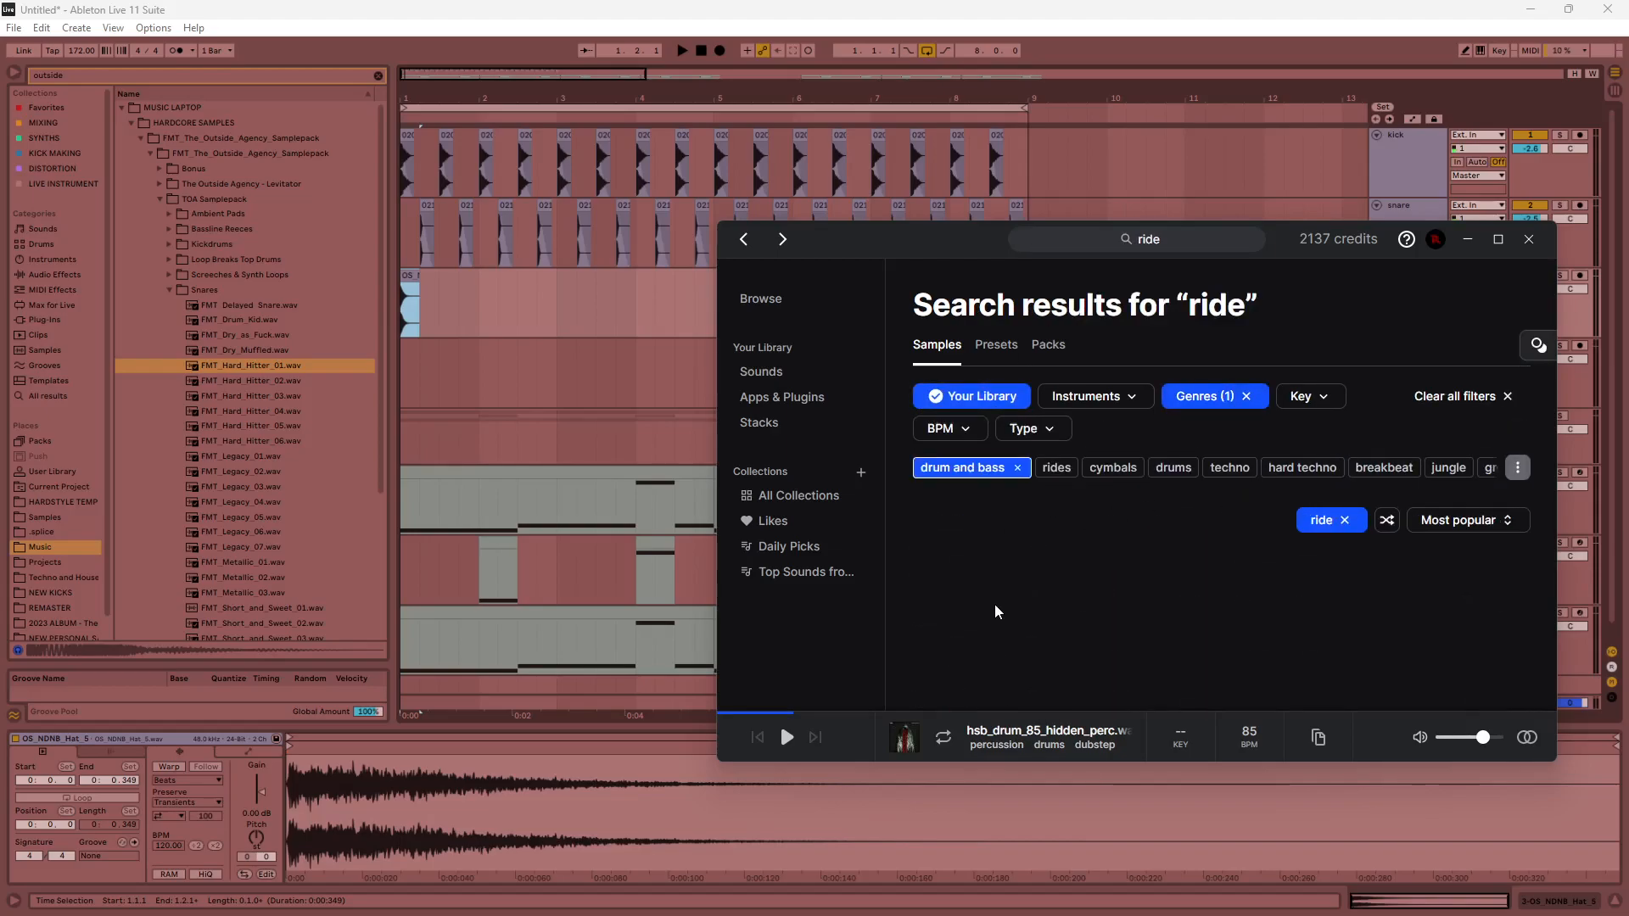
Preview several of the most popular rides, including DA_Ride_2.wav, and sort the results randomly.
left_click(1000, 602)
left_click(1001, 651)
scroll(1001, 620, "down", 3)
left_click(1001, 602)
scroll(1477, 382, "up", 3)
left_click(1452, 520)
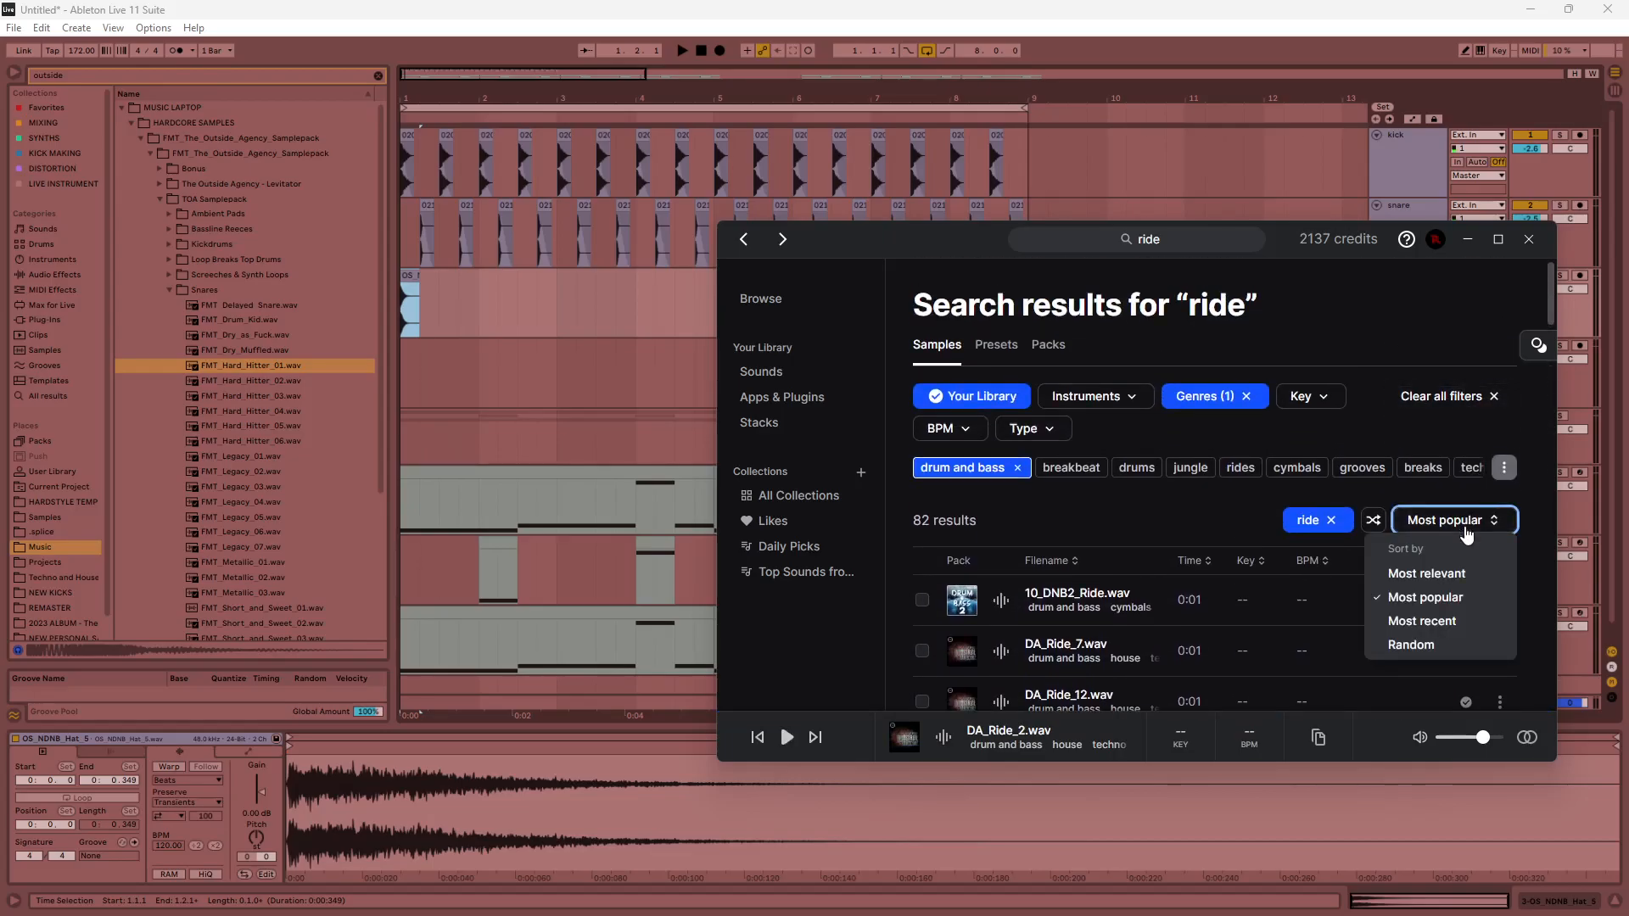
left_click(1415, 645)
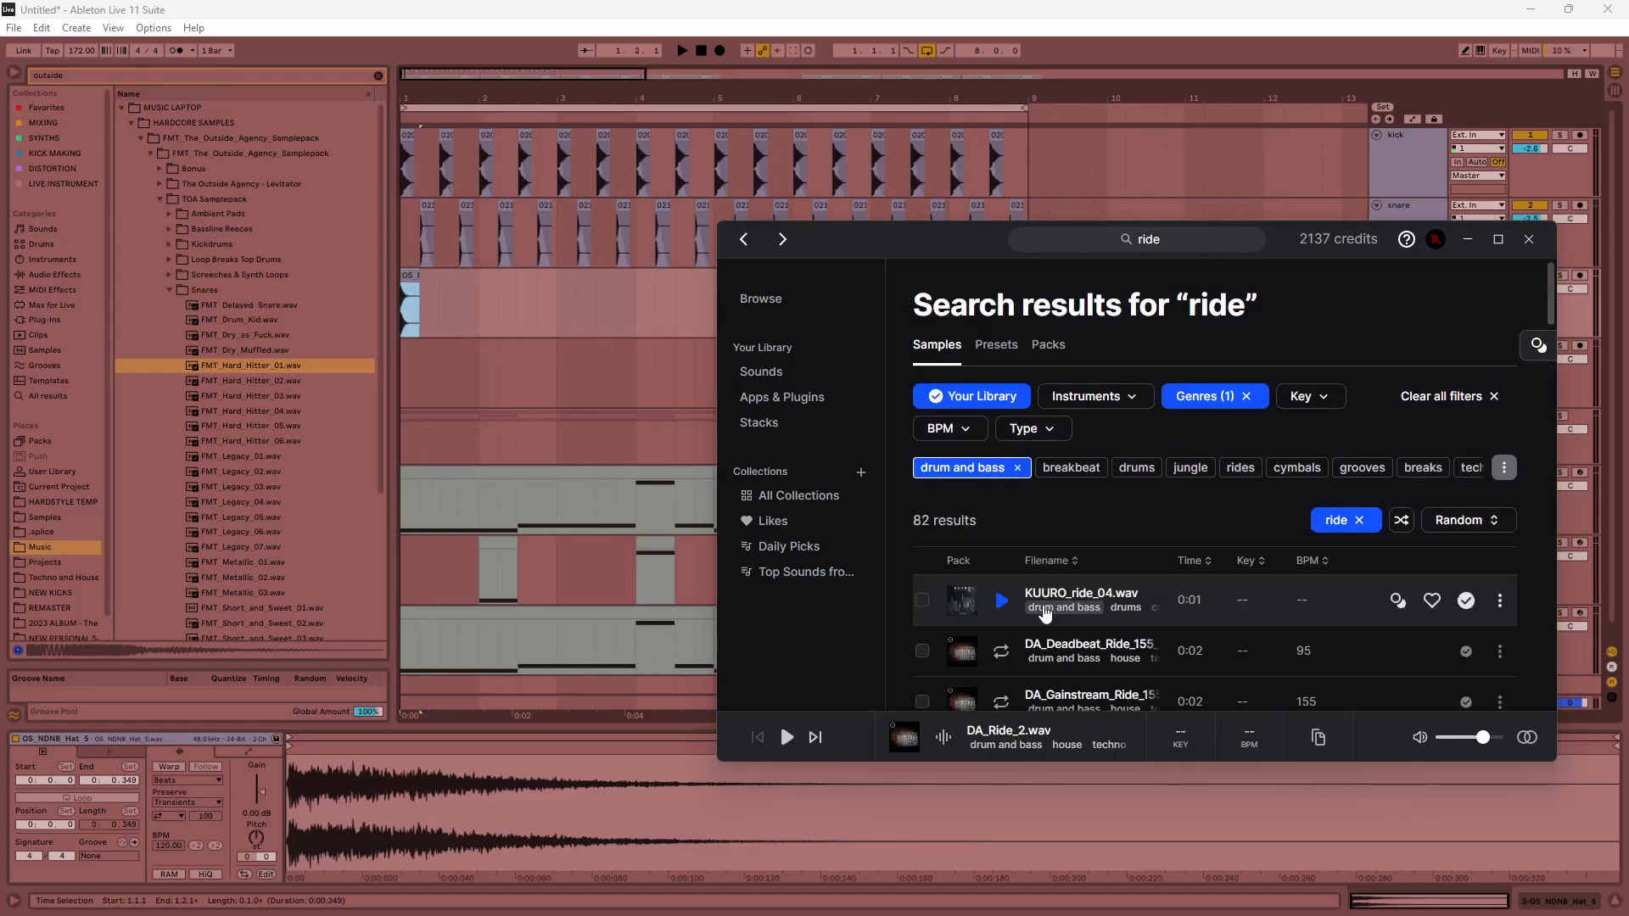
Preview ride samples down the randomly sorted list, up to the 170 BPM TSP_IHD_170_ride_morf_8ths loop.
scroll(1001, 593, "down", 5)
left_click(1001, 479)
left_click(1002, 532)
left_click(1001, 633)
scroll(1012, 624, "down", 2)
left_click(1002, 520)
left_click(1002, 567)
left_click(1003, 619)
scroll(1004, 602, "down", 2)
left_click(1002, 553)
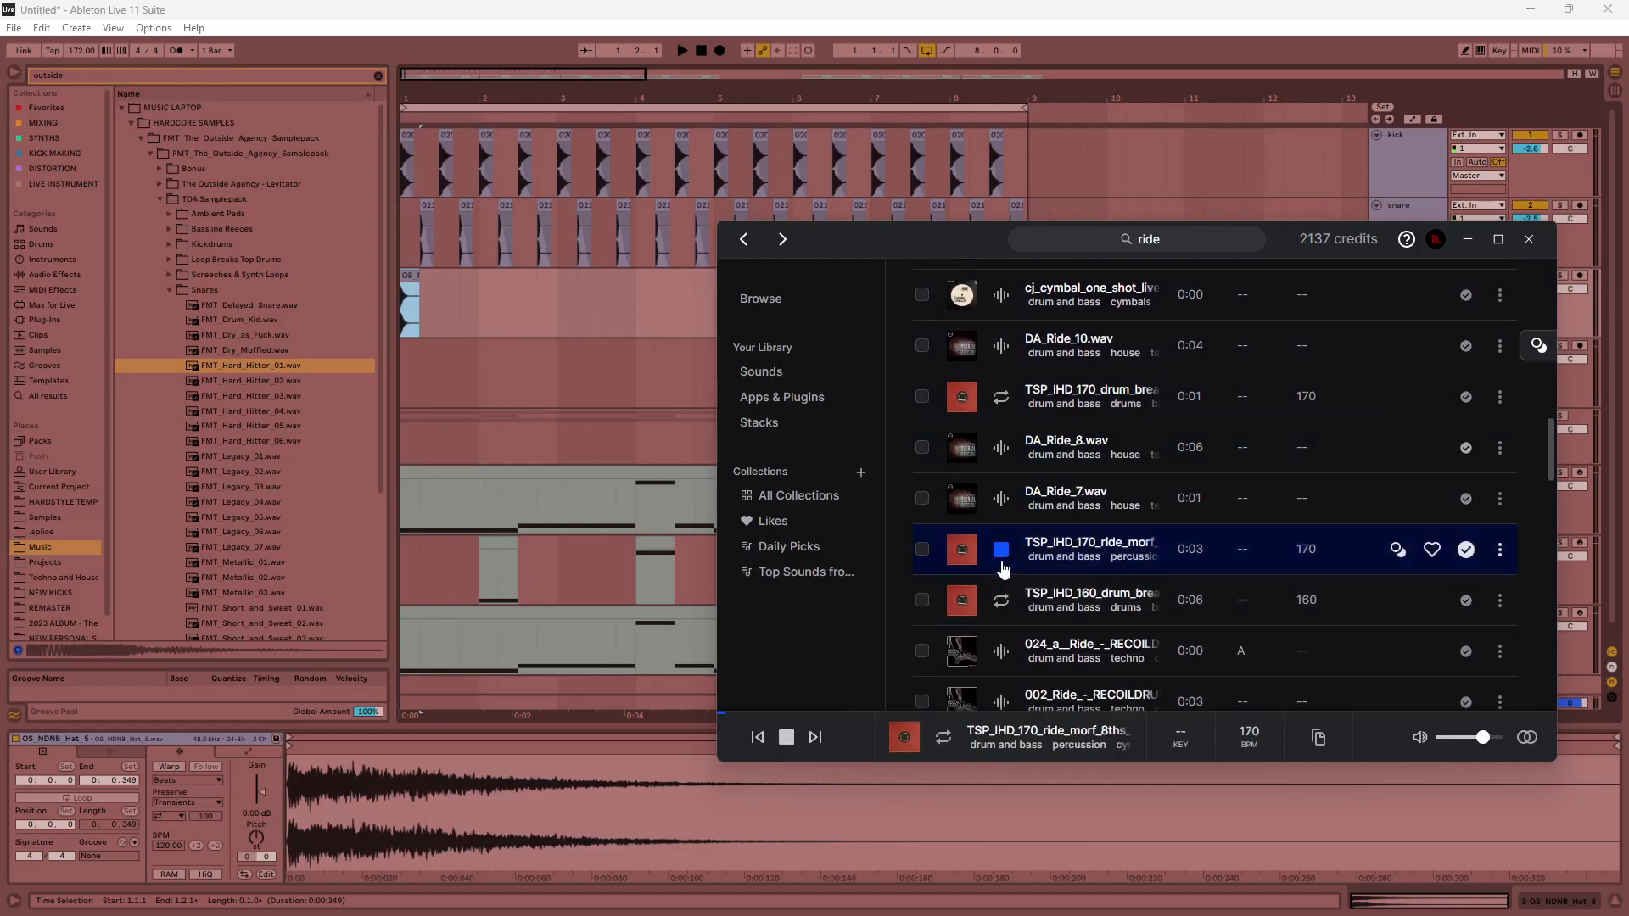
Preview the RECOILDRUMBASS rides in the results, including 024_a, 002, 011 and 009_b.
left_click(1003, 652)
left_click(1004, 689)
scroll(1006, 682, "down", 1)
scroll(1005, 684, "down", 3)
left_click(1002, 335)
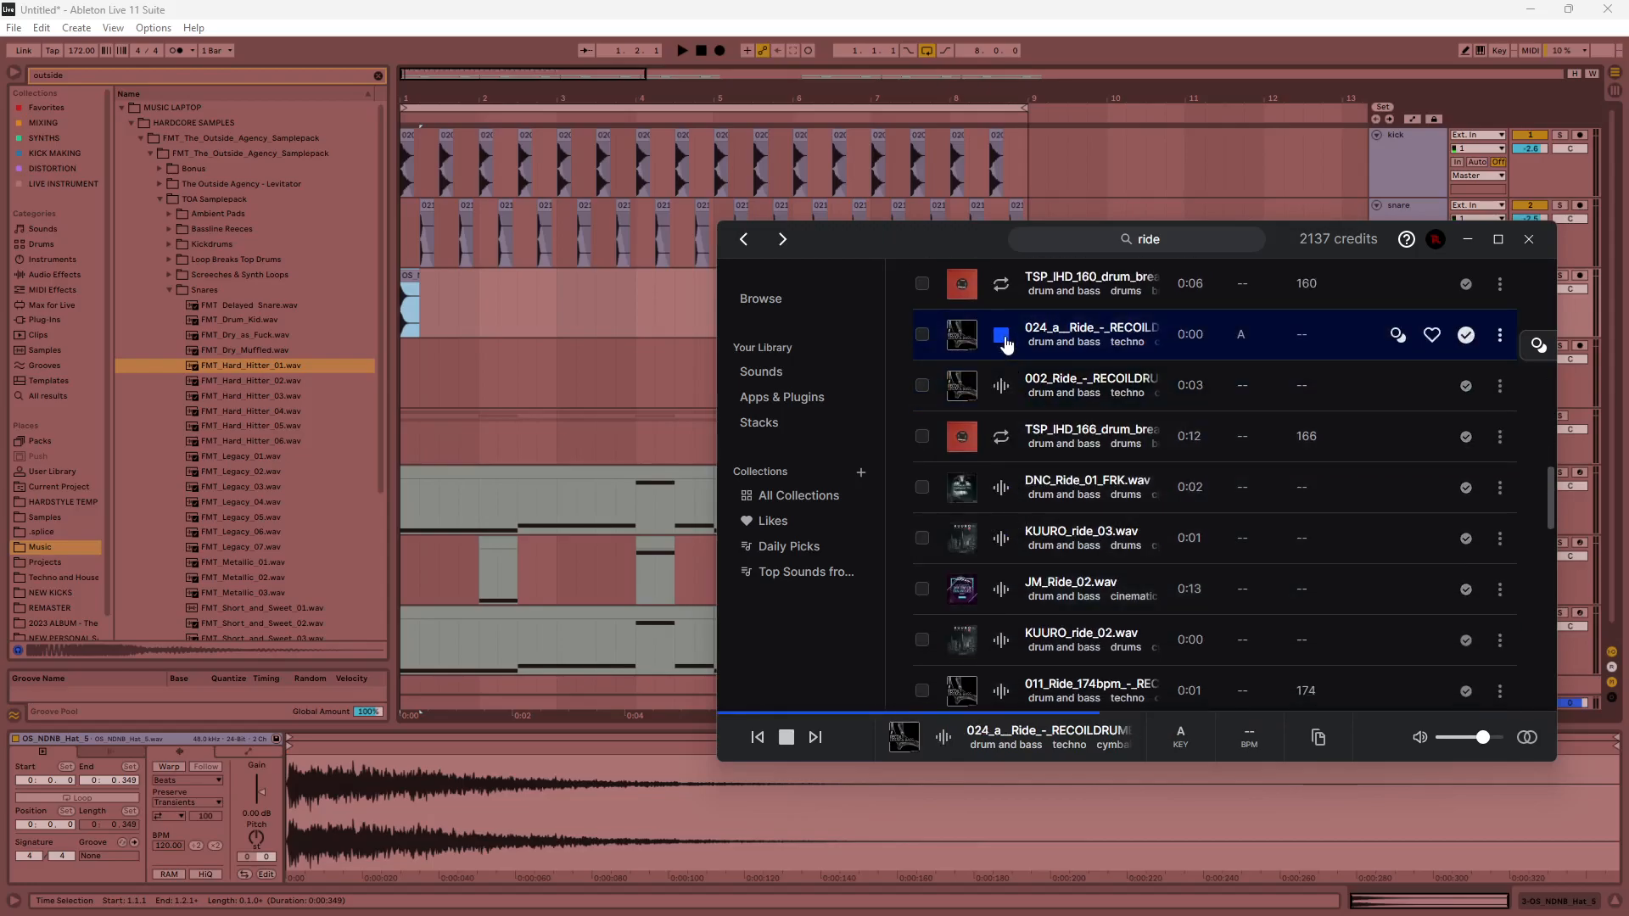
left_click(998, 387)
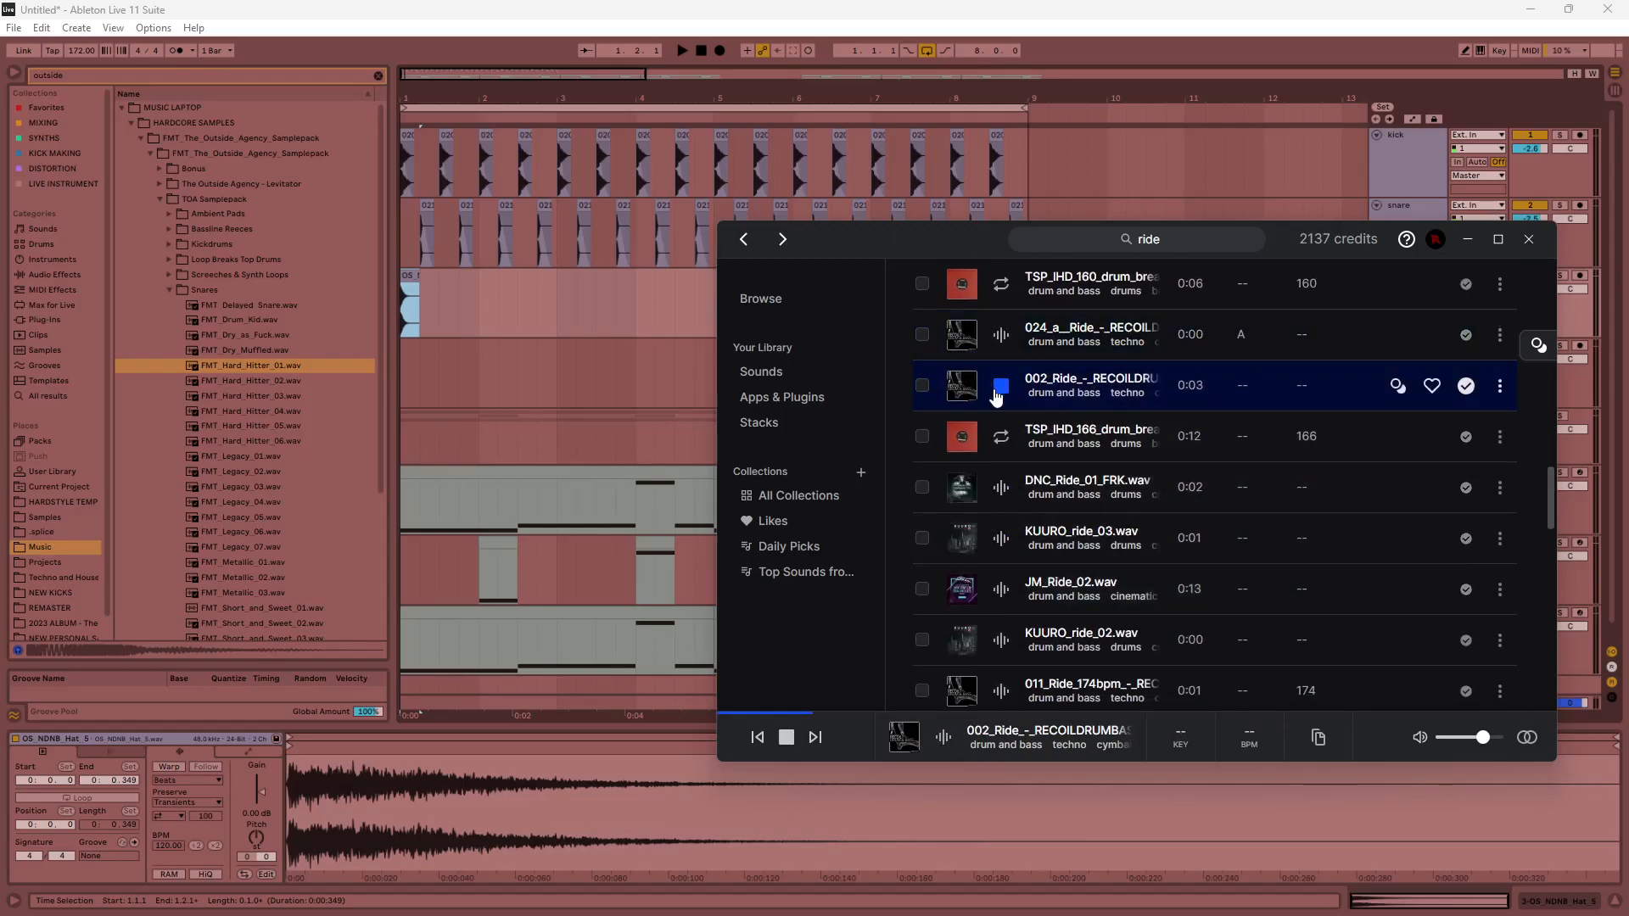
left_click(1003, 689)
scroll(1004, 683, "down", 4)
left_click(999, 587)
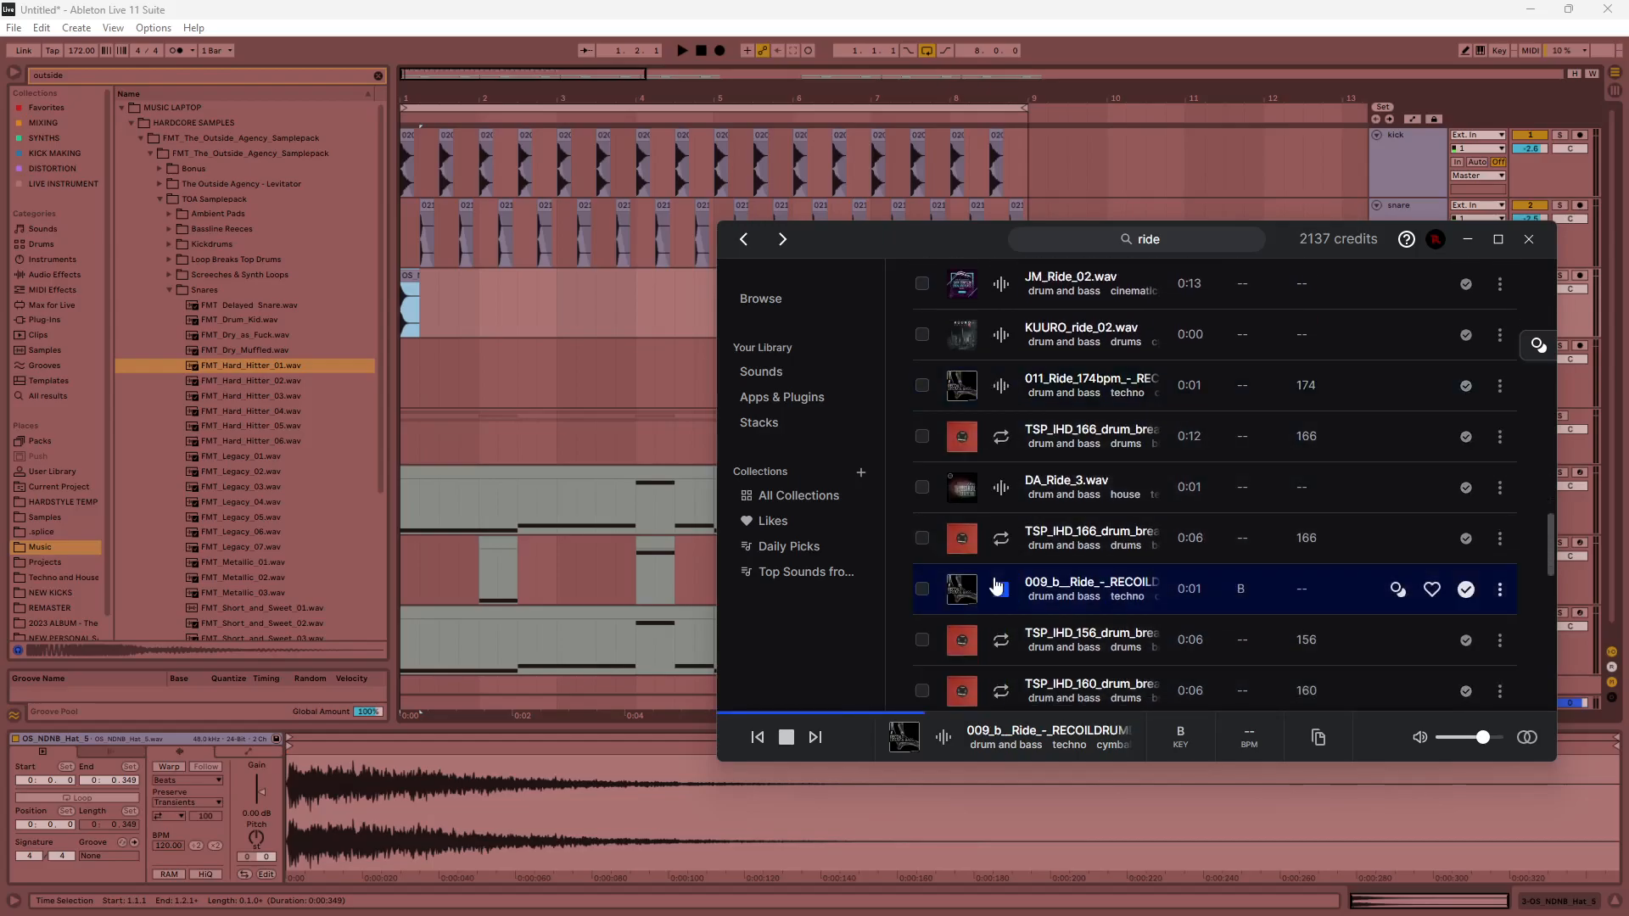
Place the 009_b RECOILDRUMBASS ride on the fourth track at bar 1 and move the hat clip to beat 1.3.
left_click_drag(1398, 589, 414, 354)
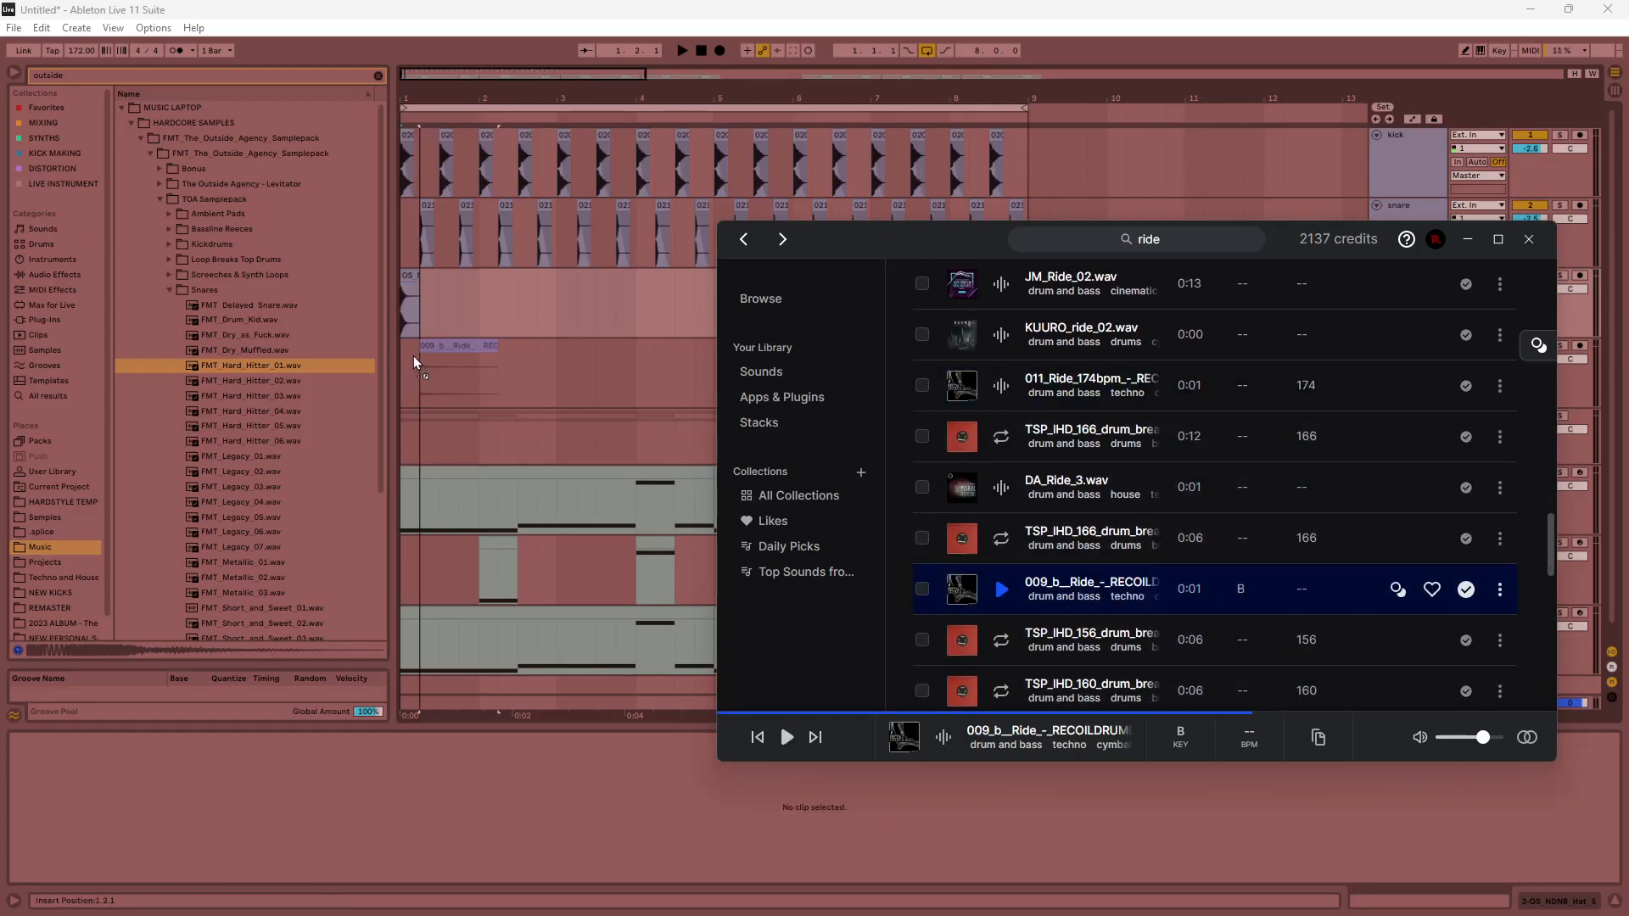
left_click_drag(595, 80, 595, 43)
left_click_drag(404, 276, 422, 276)
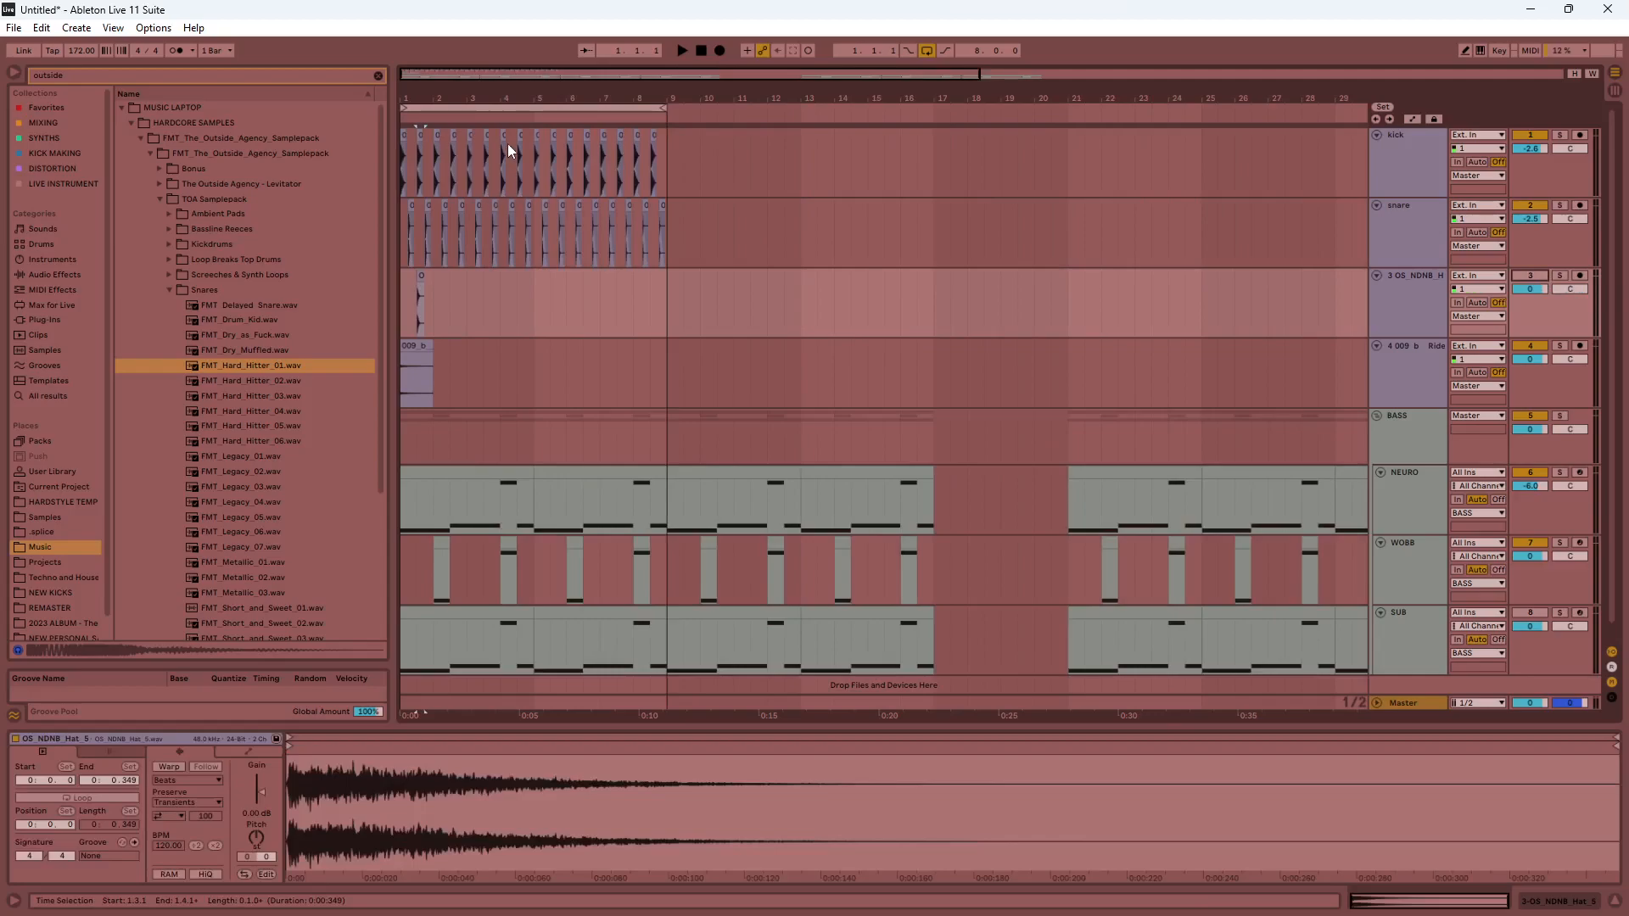
Replace the kick pattern with a single kick at the start of each bar through bar 8.
left_click_drag(978, 76, 695, 89)
left_click_drag(976, 180, 404, 169)
key("ctrl+d")
key("ctrl+d")
key("ctrl+d")
key("ctrl+d")
key("ctrl+d")
key("ctrl+d")
key("ctrl+d")
Play the arrangement from bar 1 to hear the sparser kick pattern.
left_click(404, 170)
key("space")
key("space")
Solo the ride track, shorten its clip to one beat and add a fade-out at its end.
left_click_drag(695, 76, 433, 104)
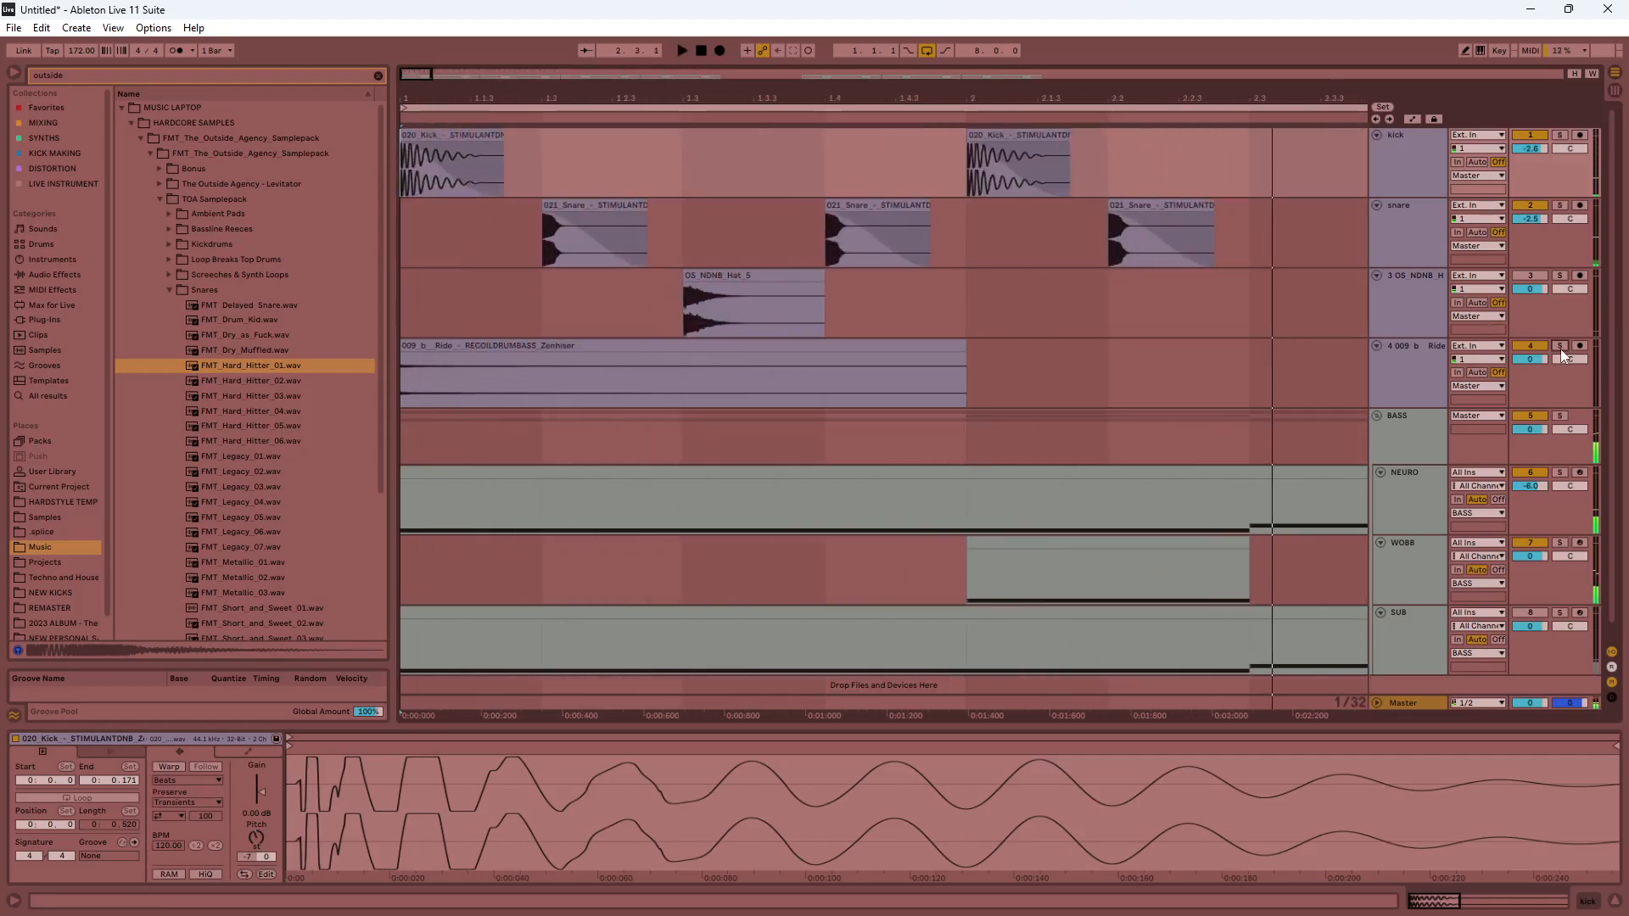
left_click(1560, 347)
key("minus")
left_click_drag(651, 348, 462, 348)
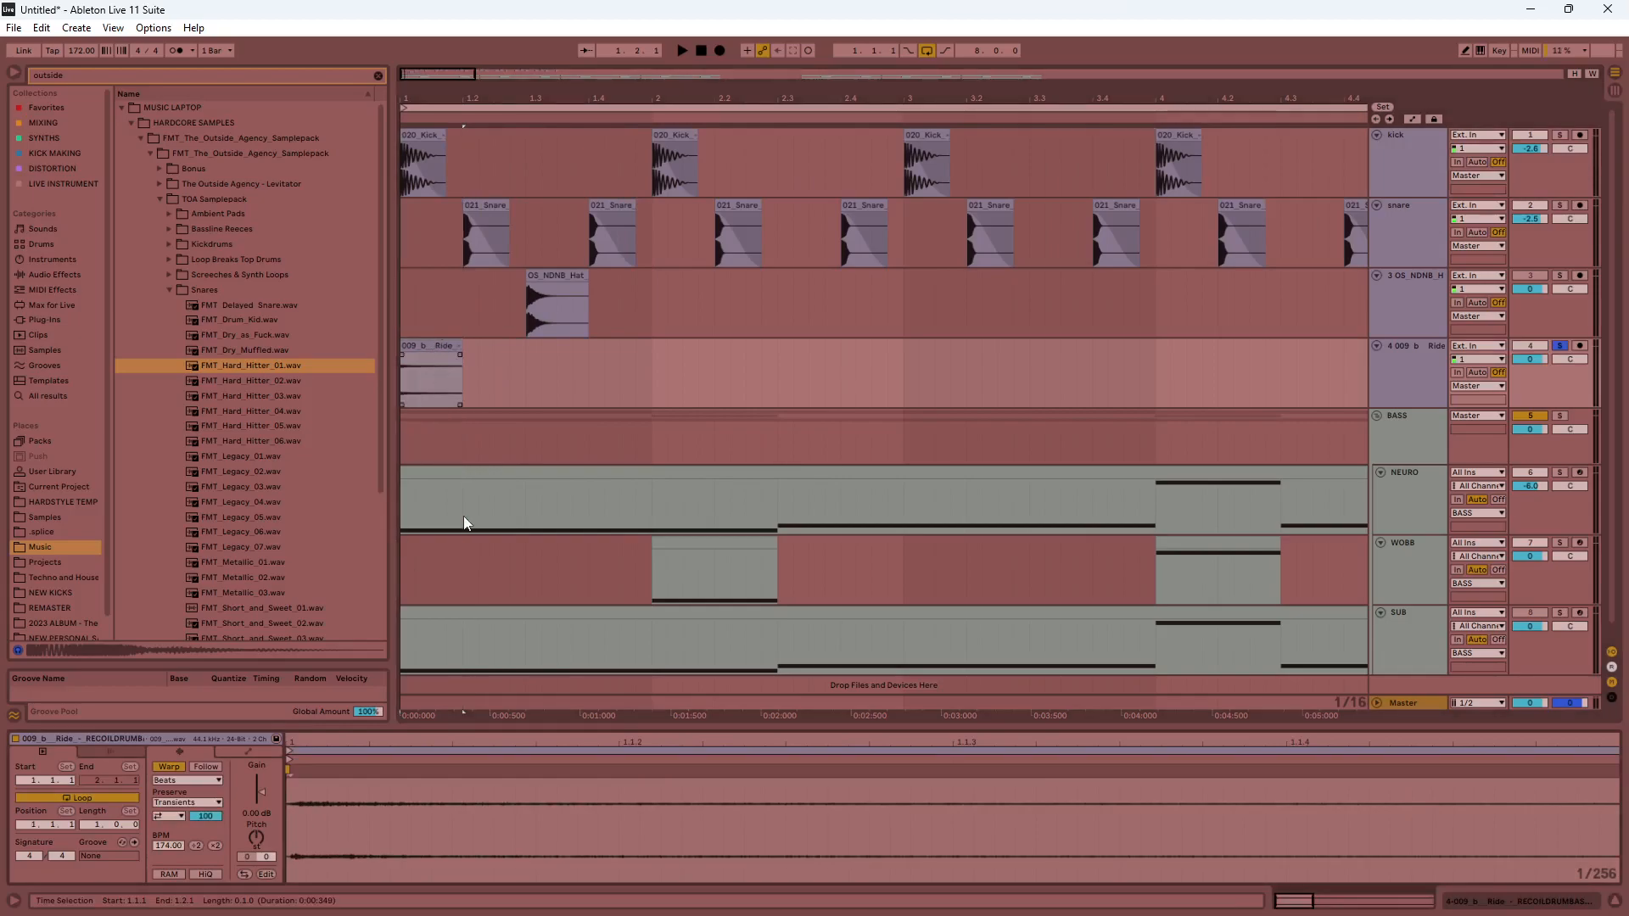
left_click(440, 353)
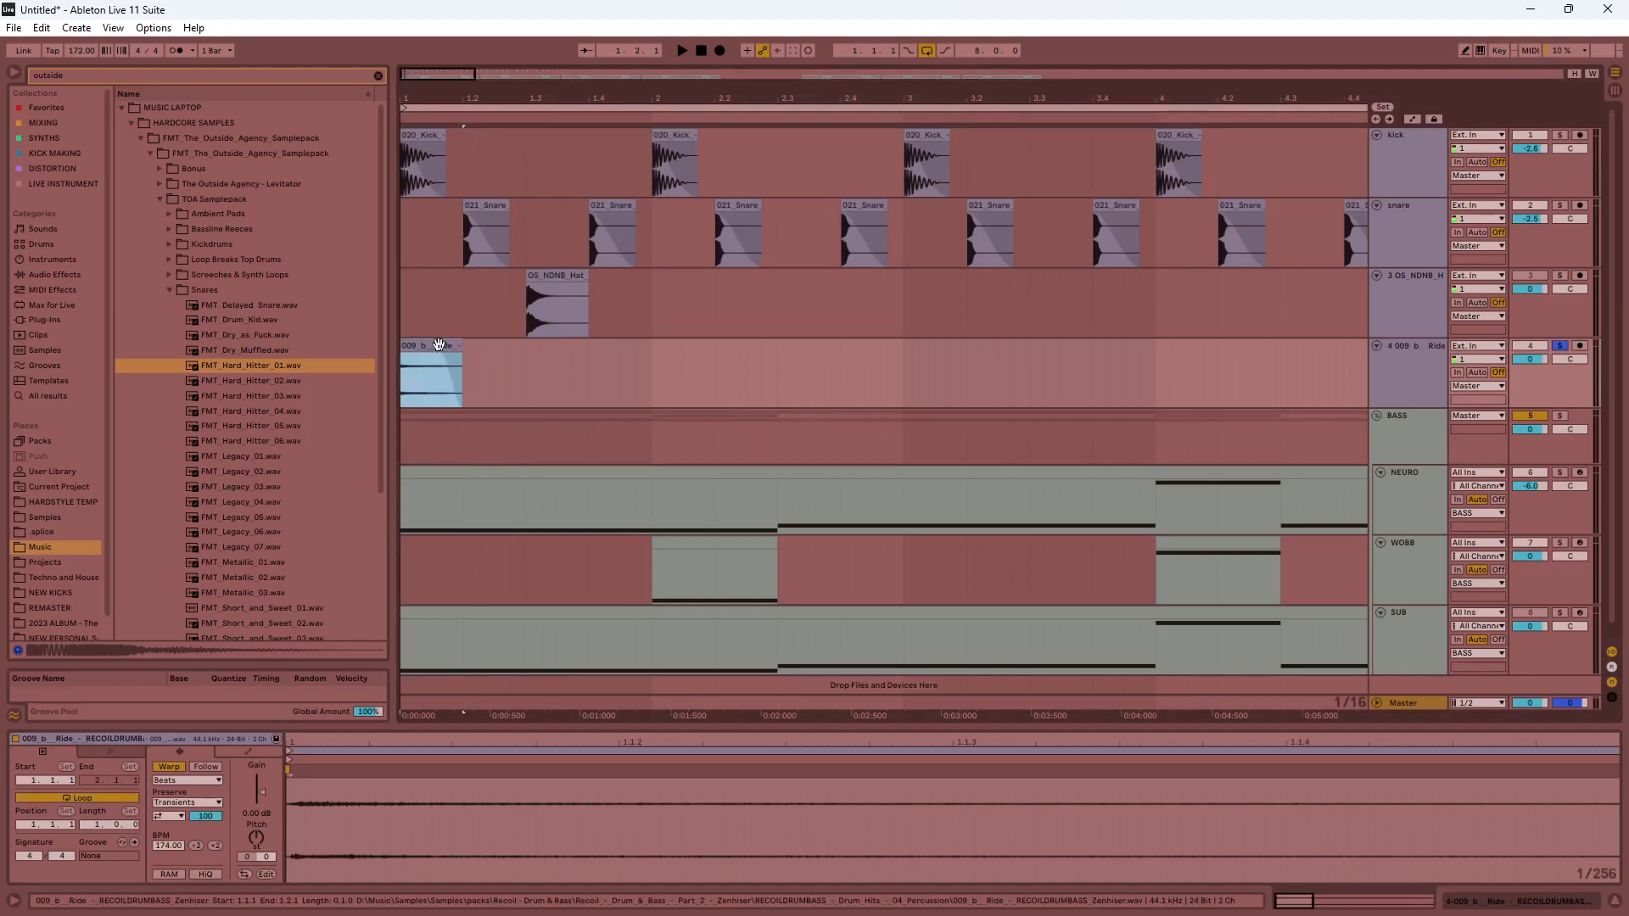
Duplicate the one-beat ride clip onto the remaining three beats of bar 1.
left_click(433, 340)
key("ctrl+d")
key("ctrl+d")
key("ctrl+d")
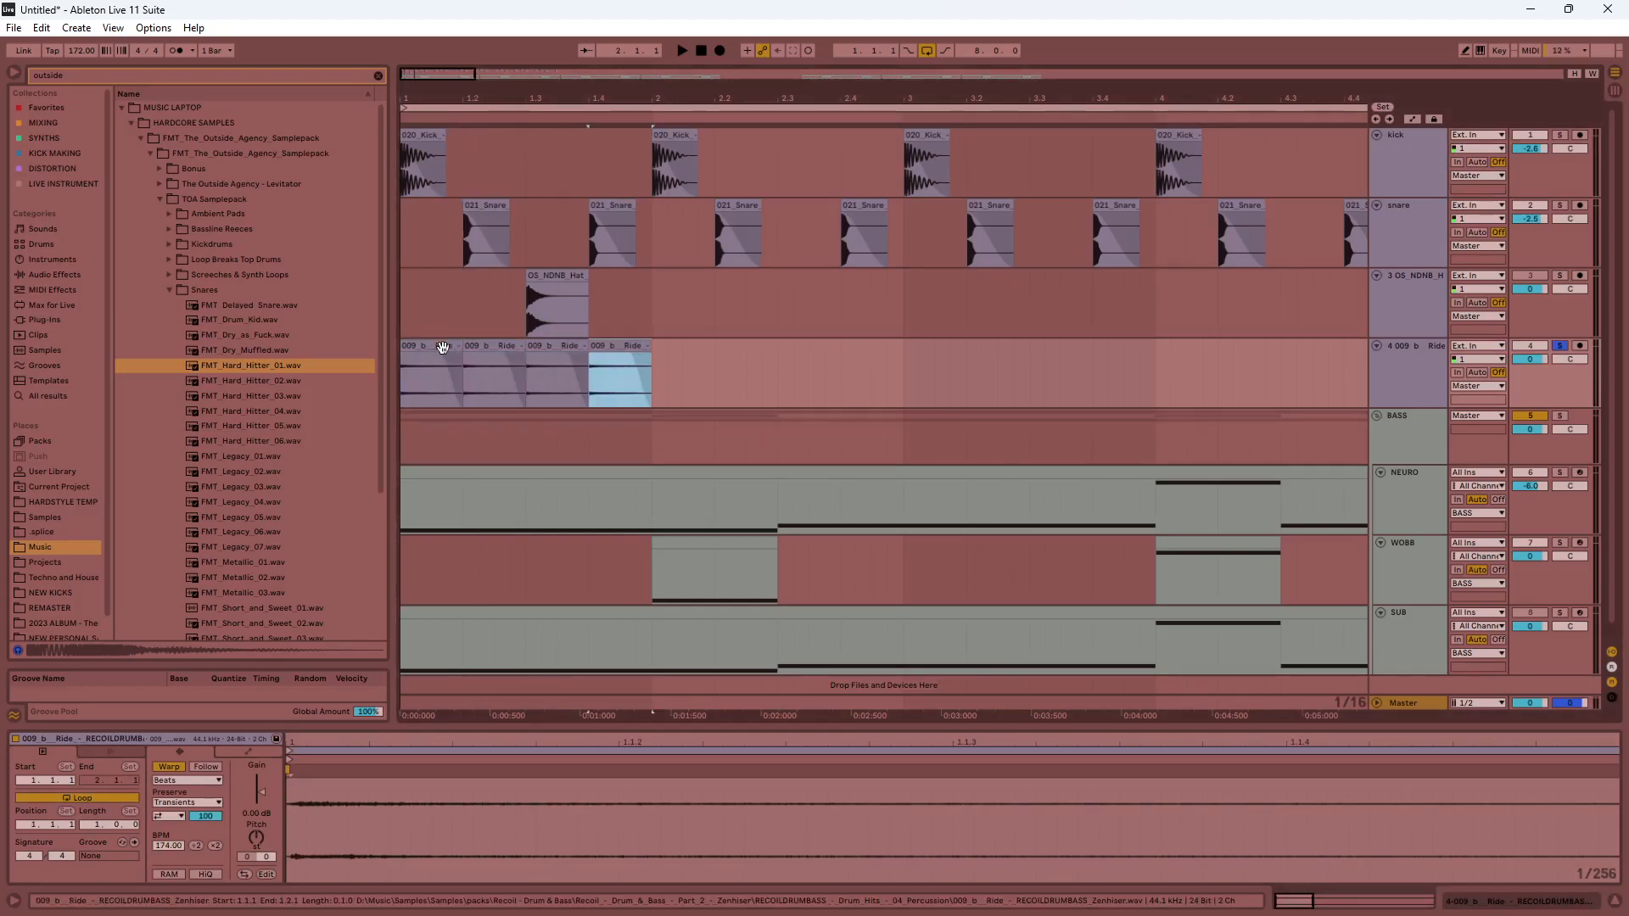
Duplicate the full bar of ride clips repeatedly through bar 8.
left_click_drag(646, 367, 405, 378)
key("ctrl+d")
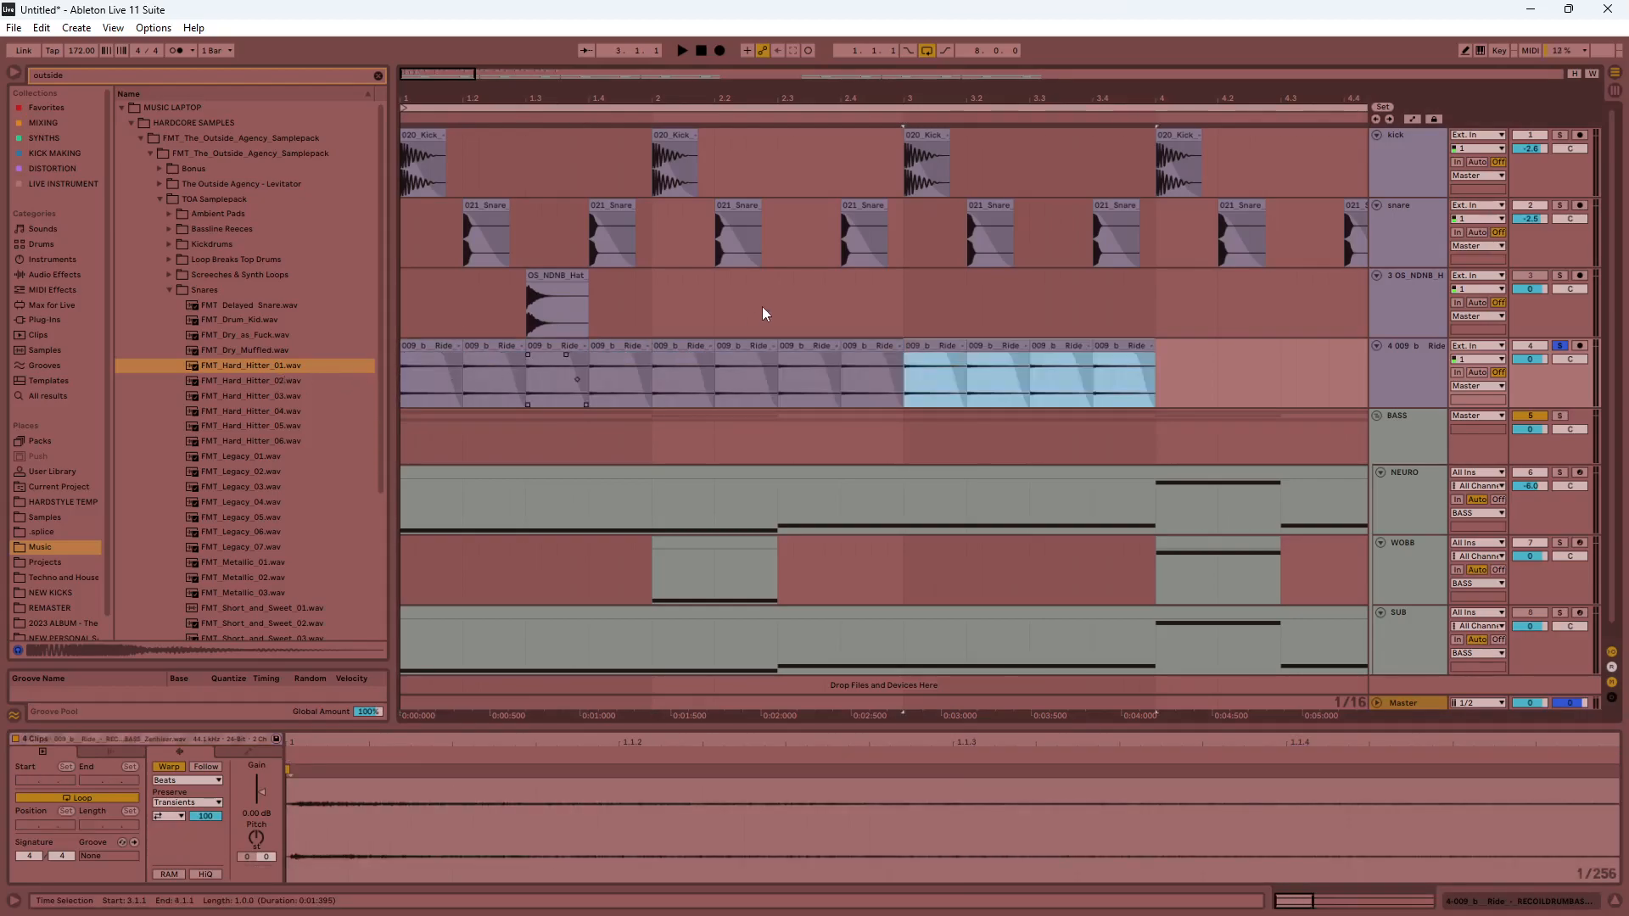
scroll(746, 308, "down", 4)
key("ctrl+d")
key("ctrl+d")
key("ctrl+d")
key("ctrl+d")
key("ctrl+d")
key("ctrl+d")
left_click(701, 50)
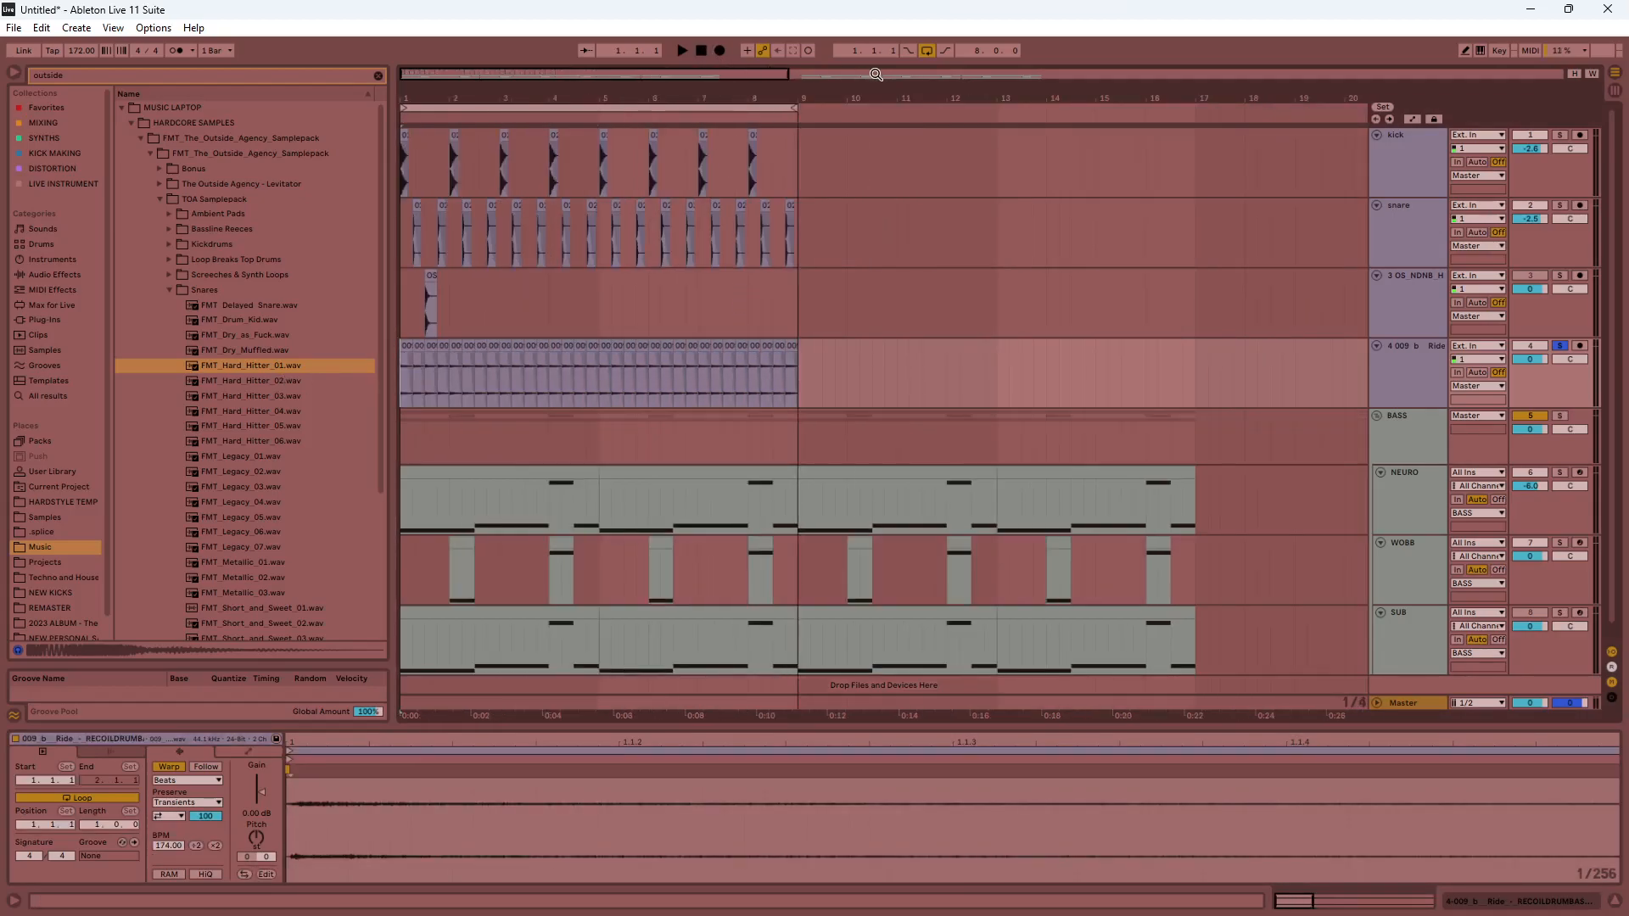
Solo the kick, snare and ride tracks and play them together from bar 1.
left_click_drag(787, 77, 473, 107)
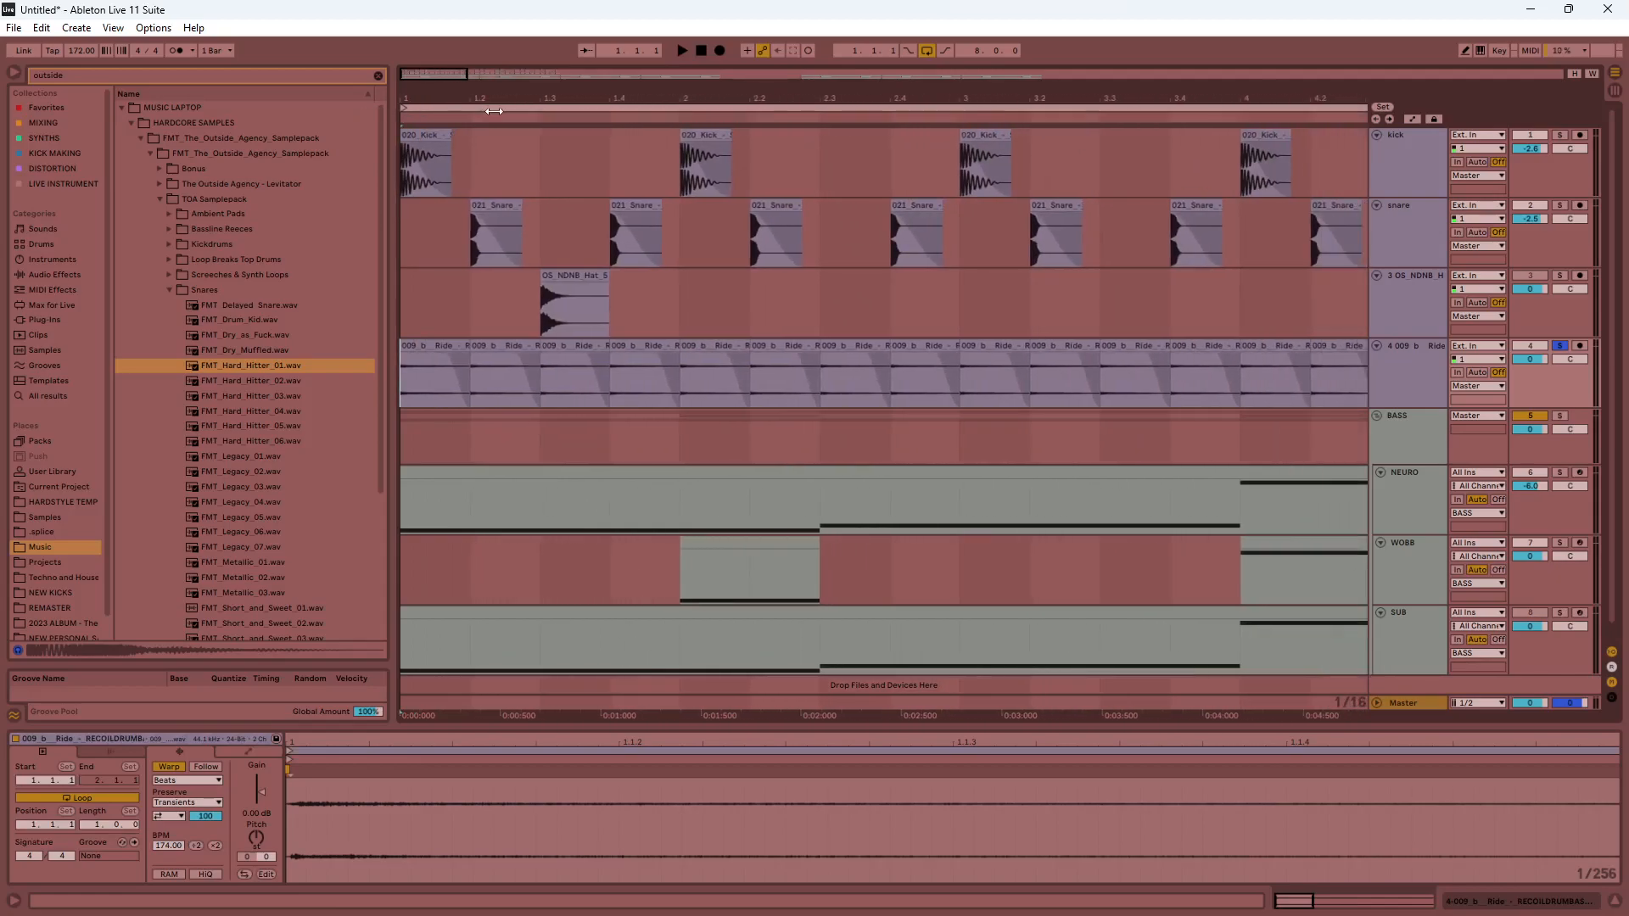
left_click(1559, 347)
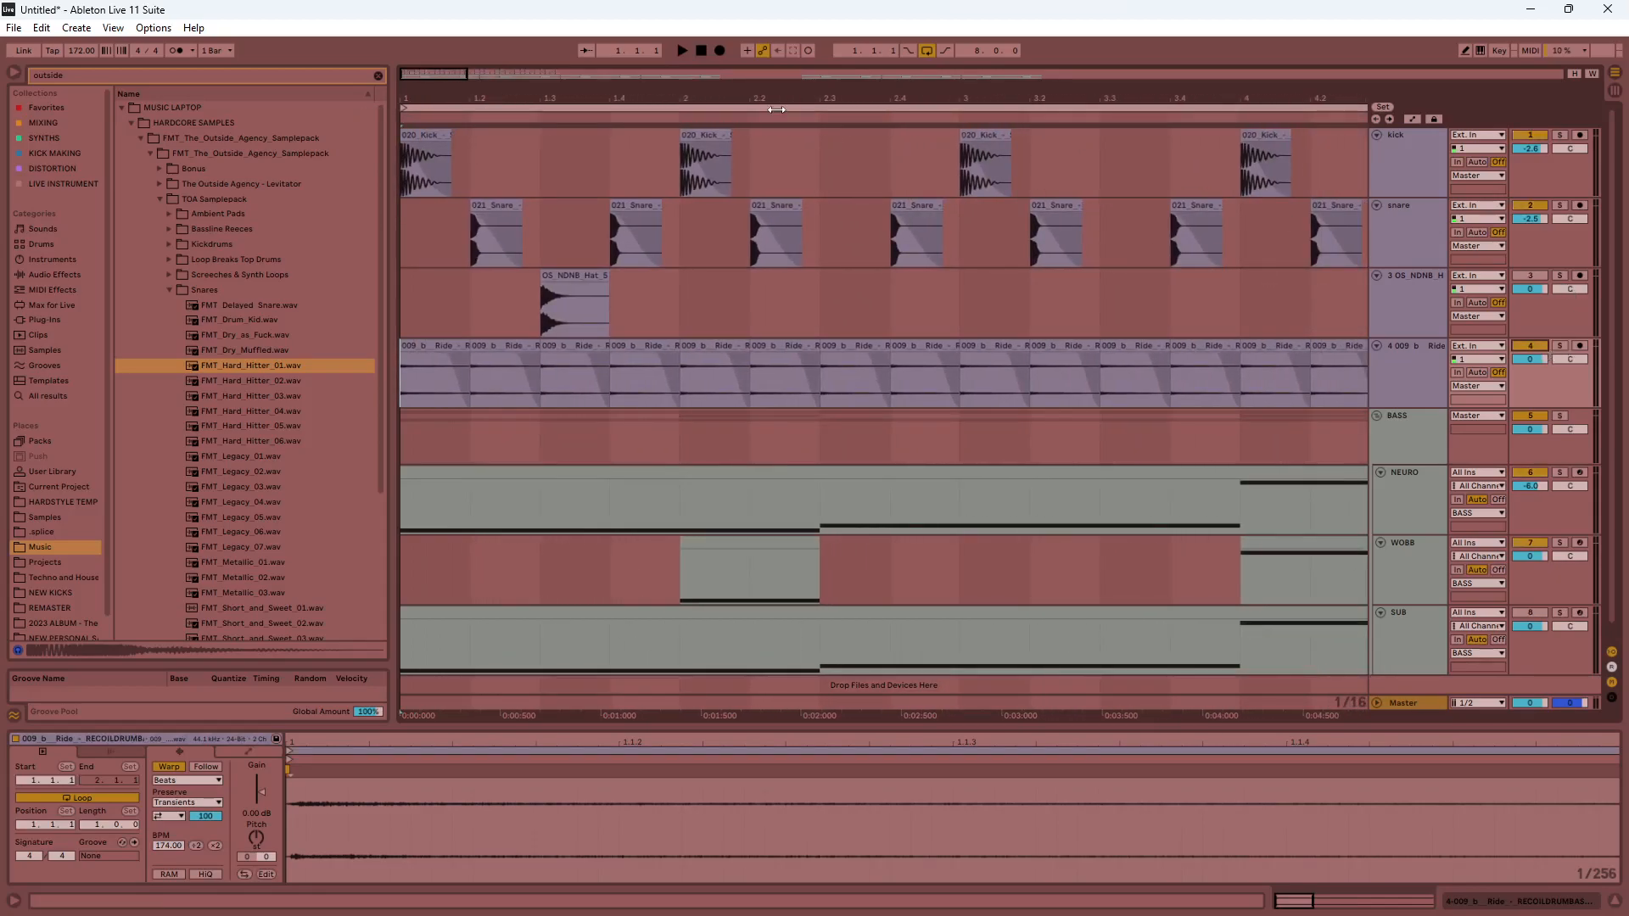
left_click(1559, 135)
left_click(1561, 346)
left_click(1560, 275)
left_click(1560, 205)
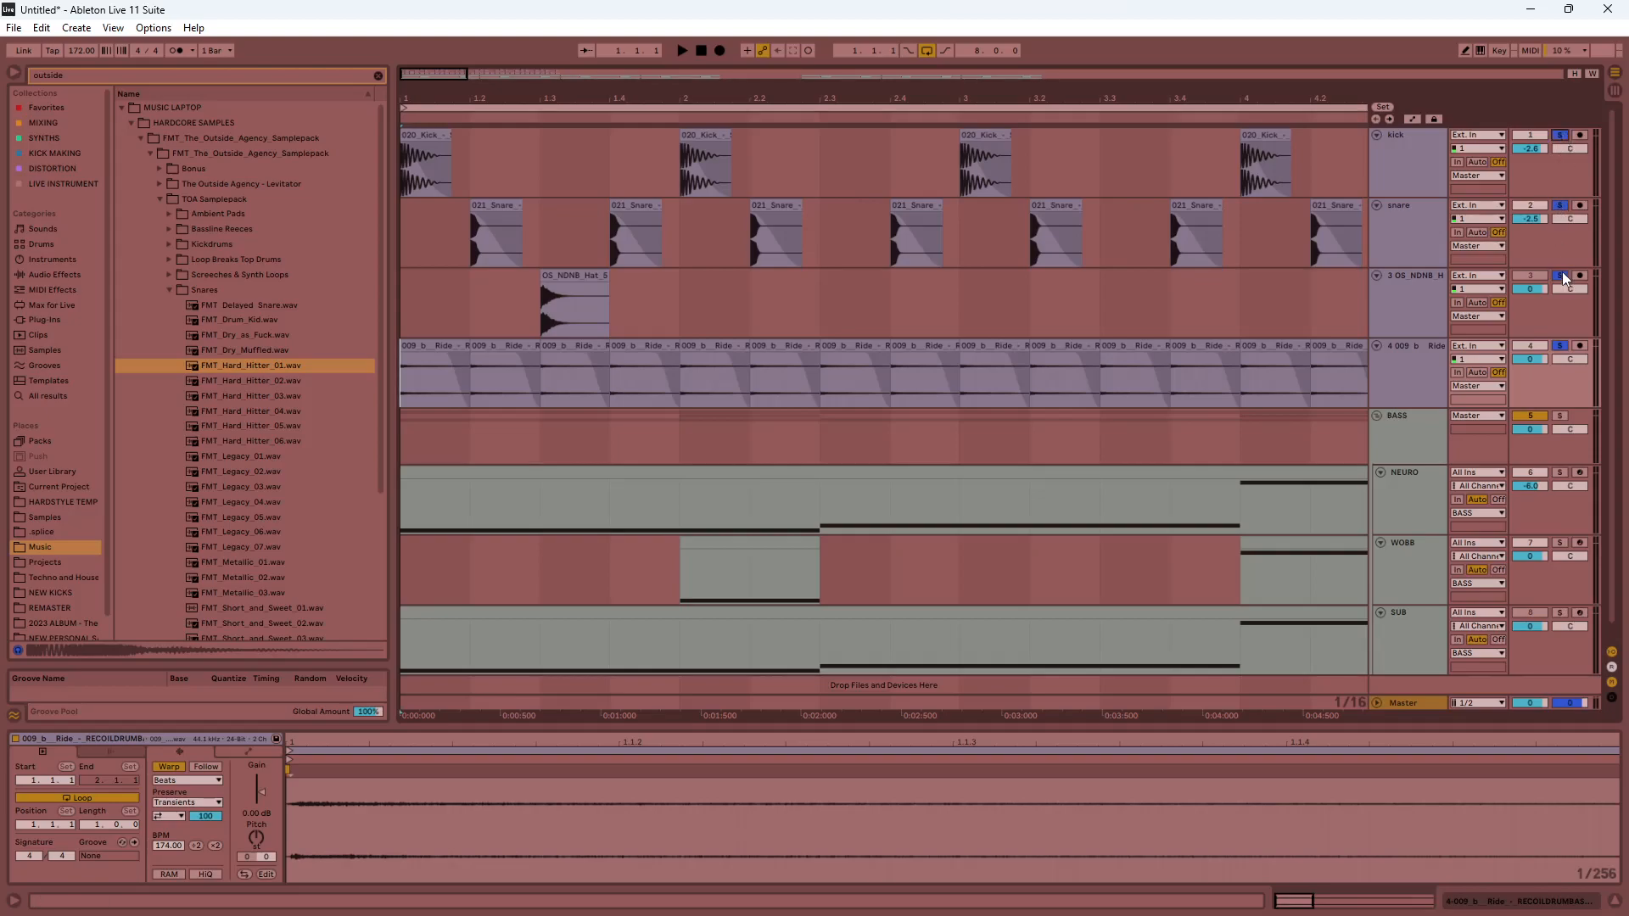
key("space")
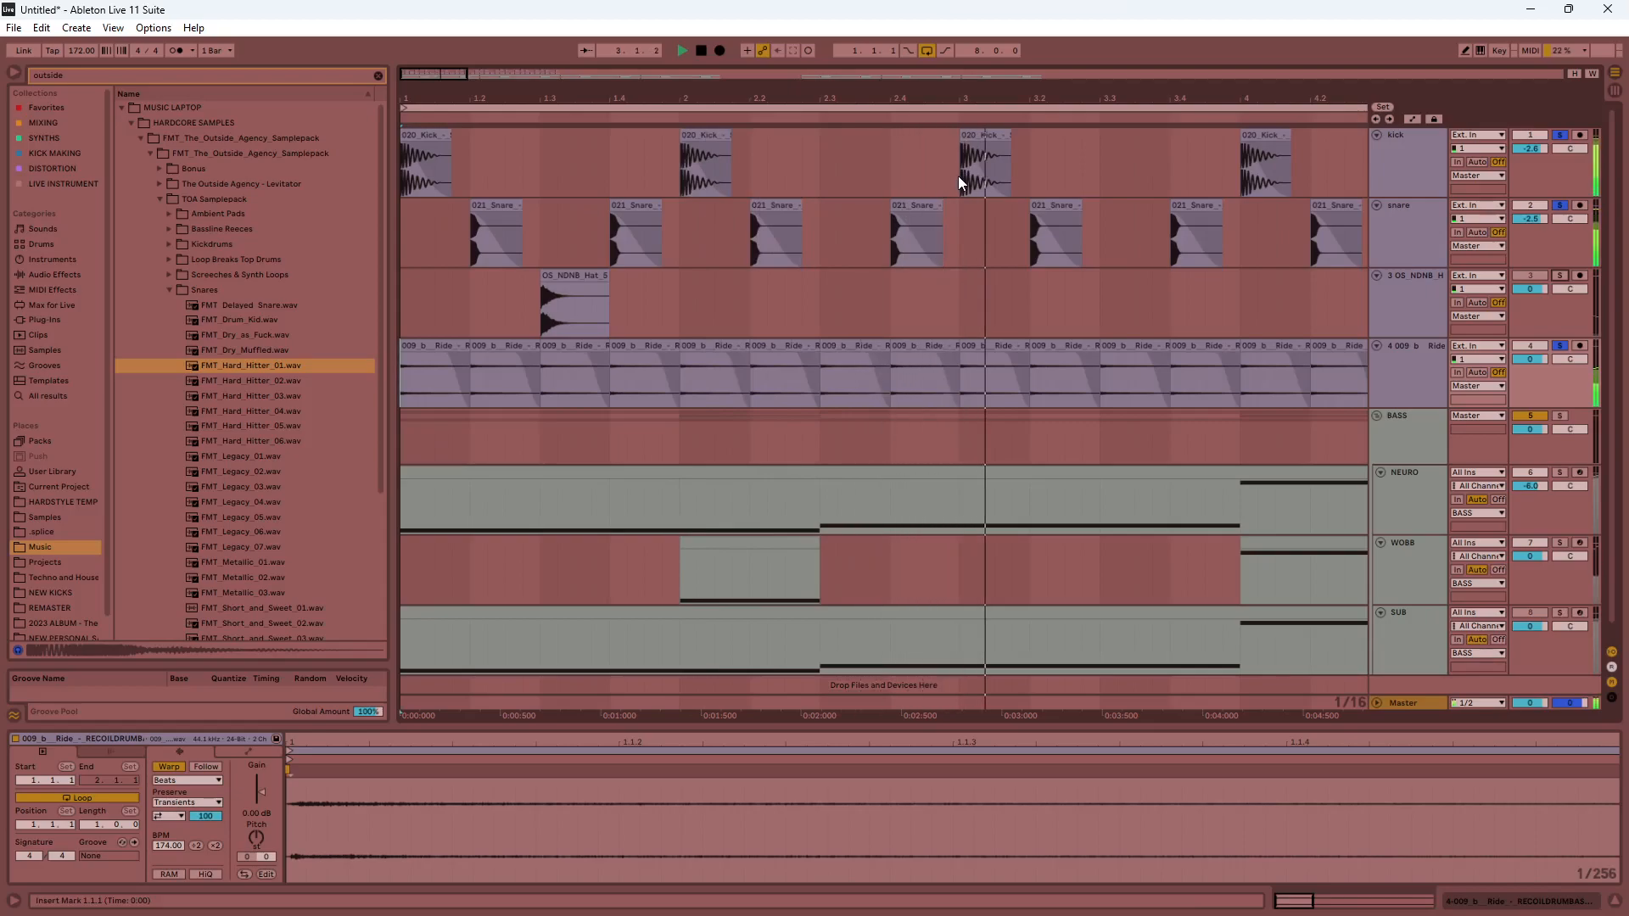
key("space")
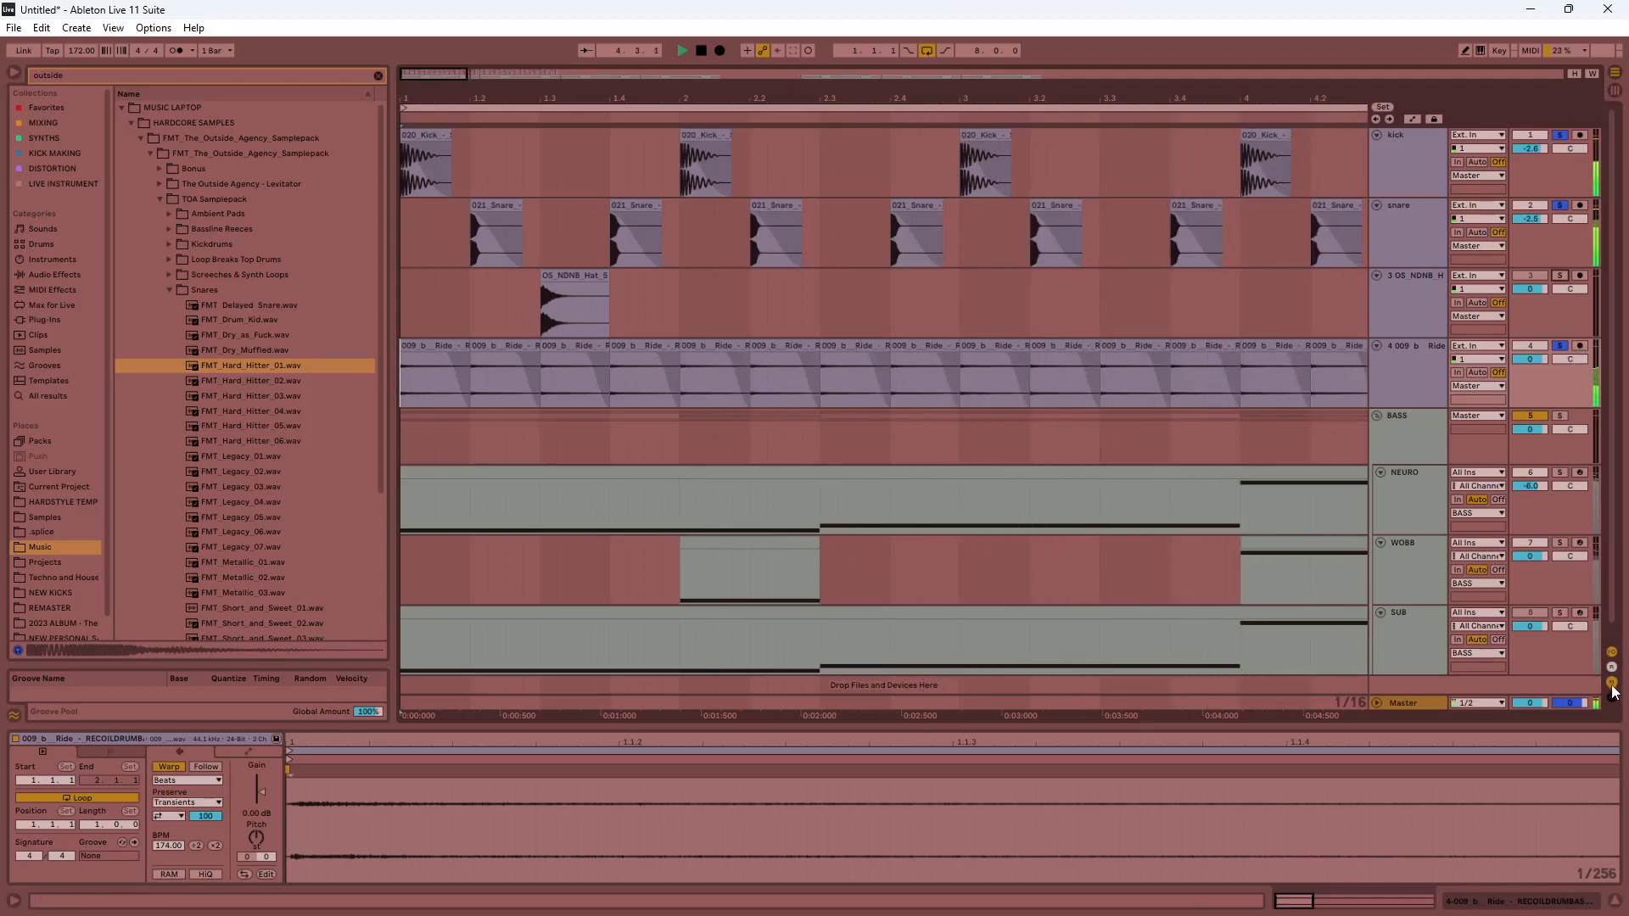
Show the track delay settings and set the ride track's delay to 17 ms while playing the drums.
left_click(1612, 697)
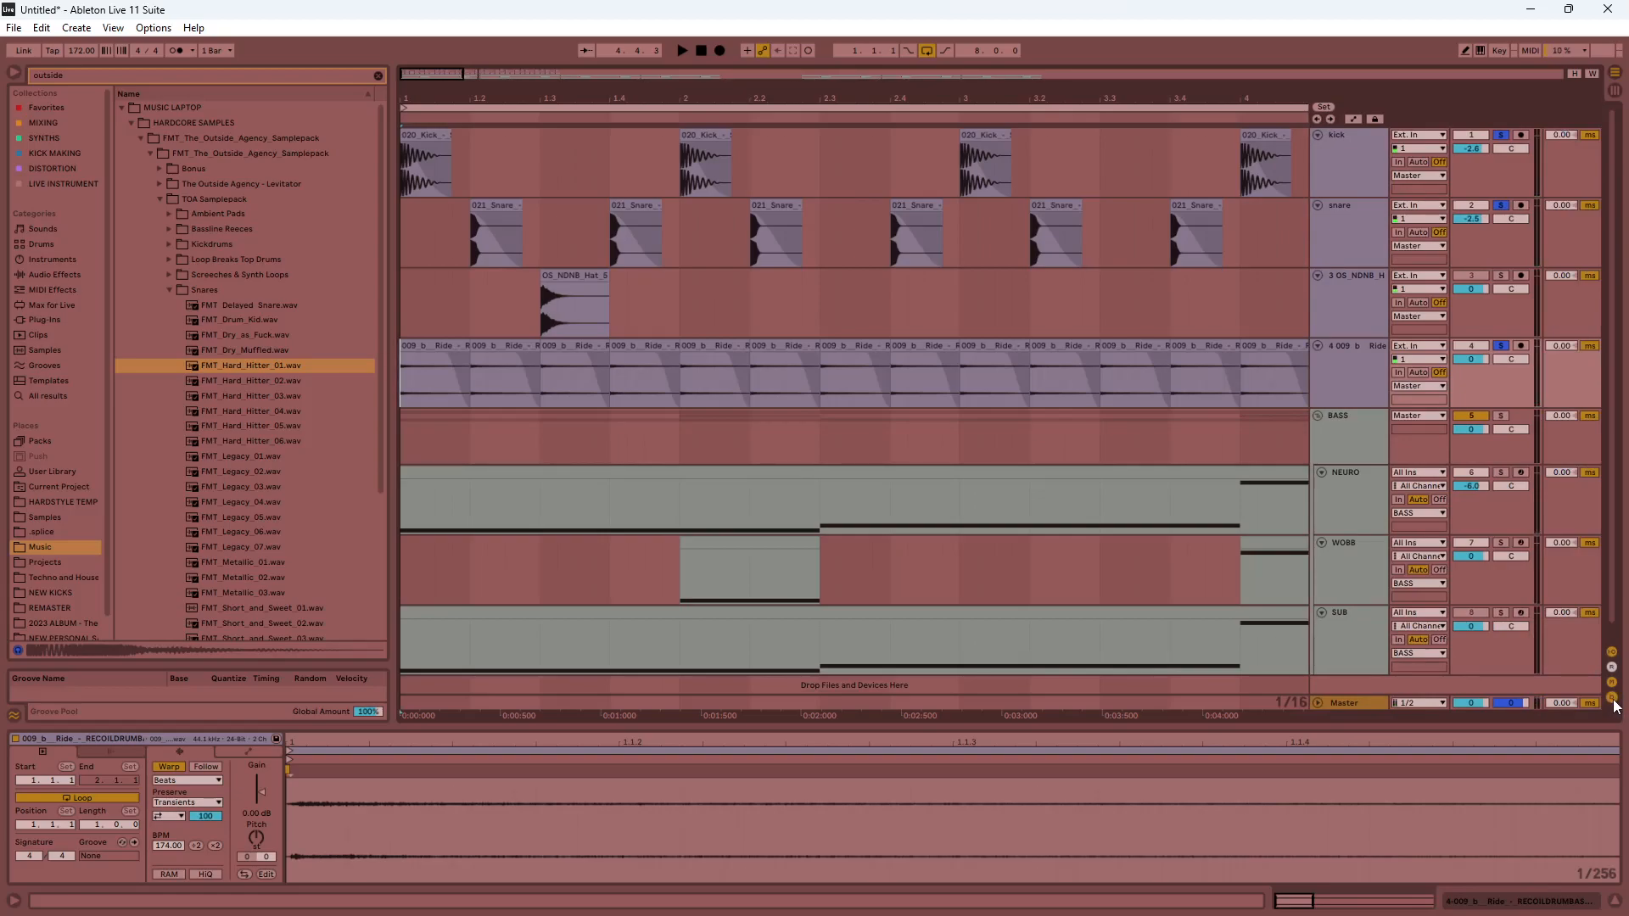
left_click_drag(1567, 352, 1567, 339)
key("space")
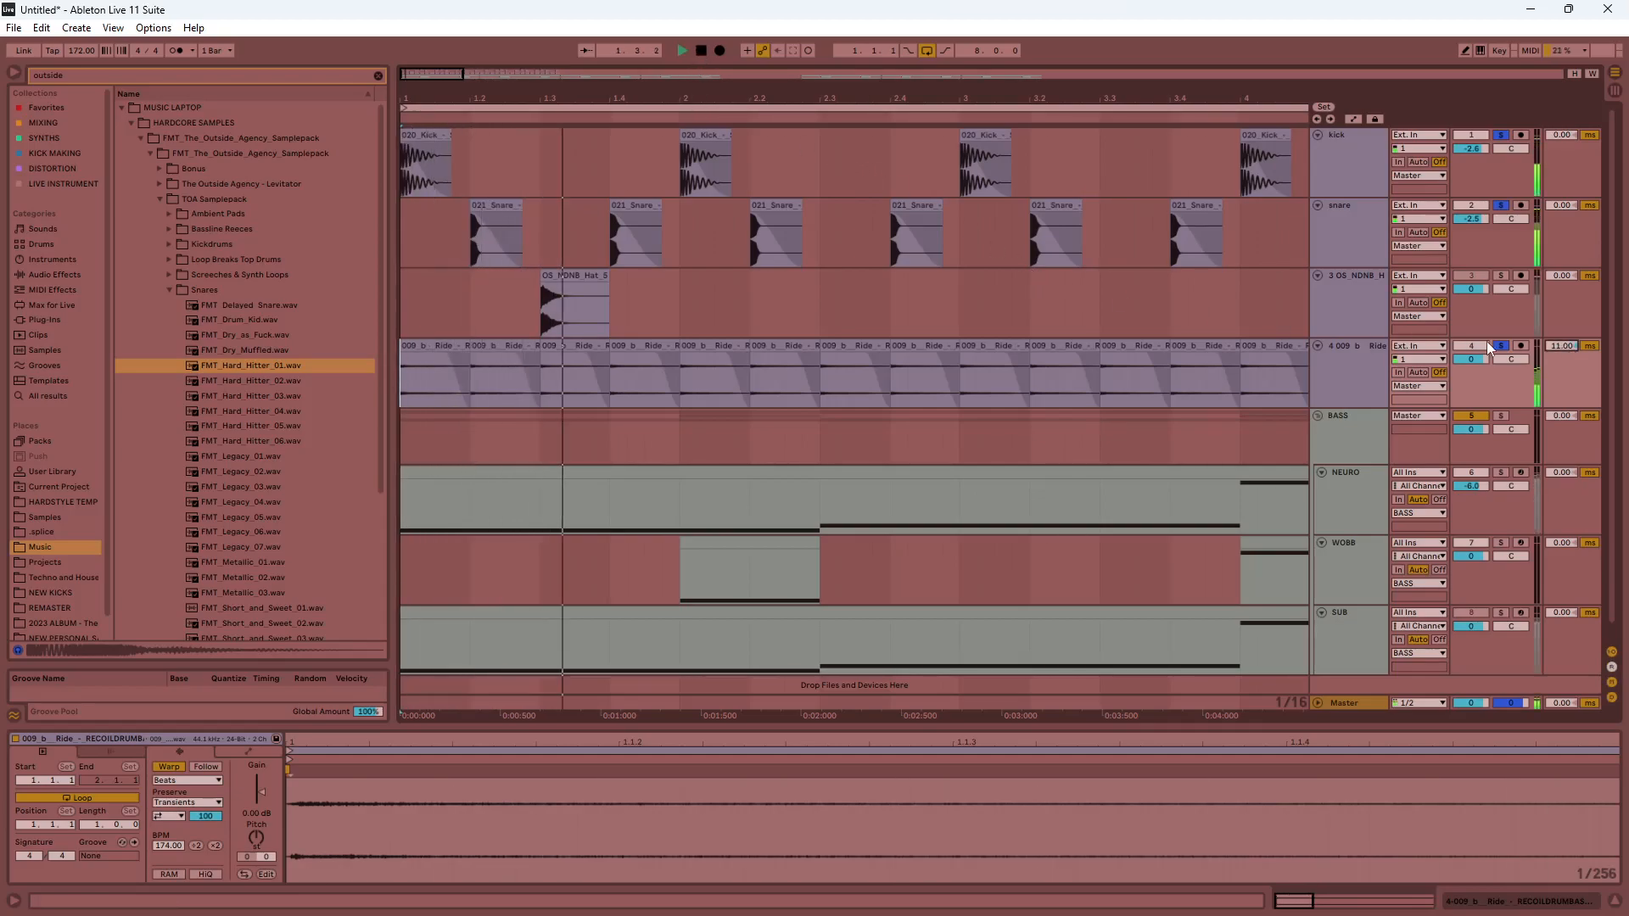
mouse_move(1567, 346)
left_mouse_down()
mouse_move(1567, 288)
mouse_move(1562, 365)
left_mouse_up()
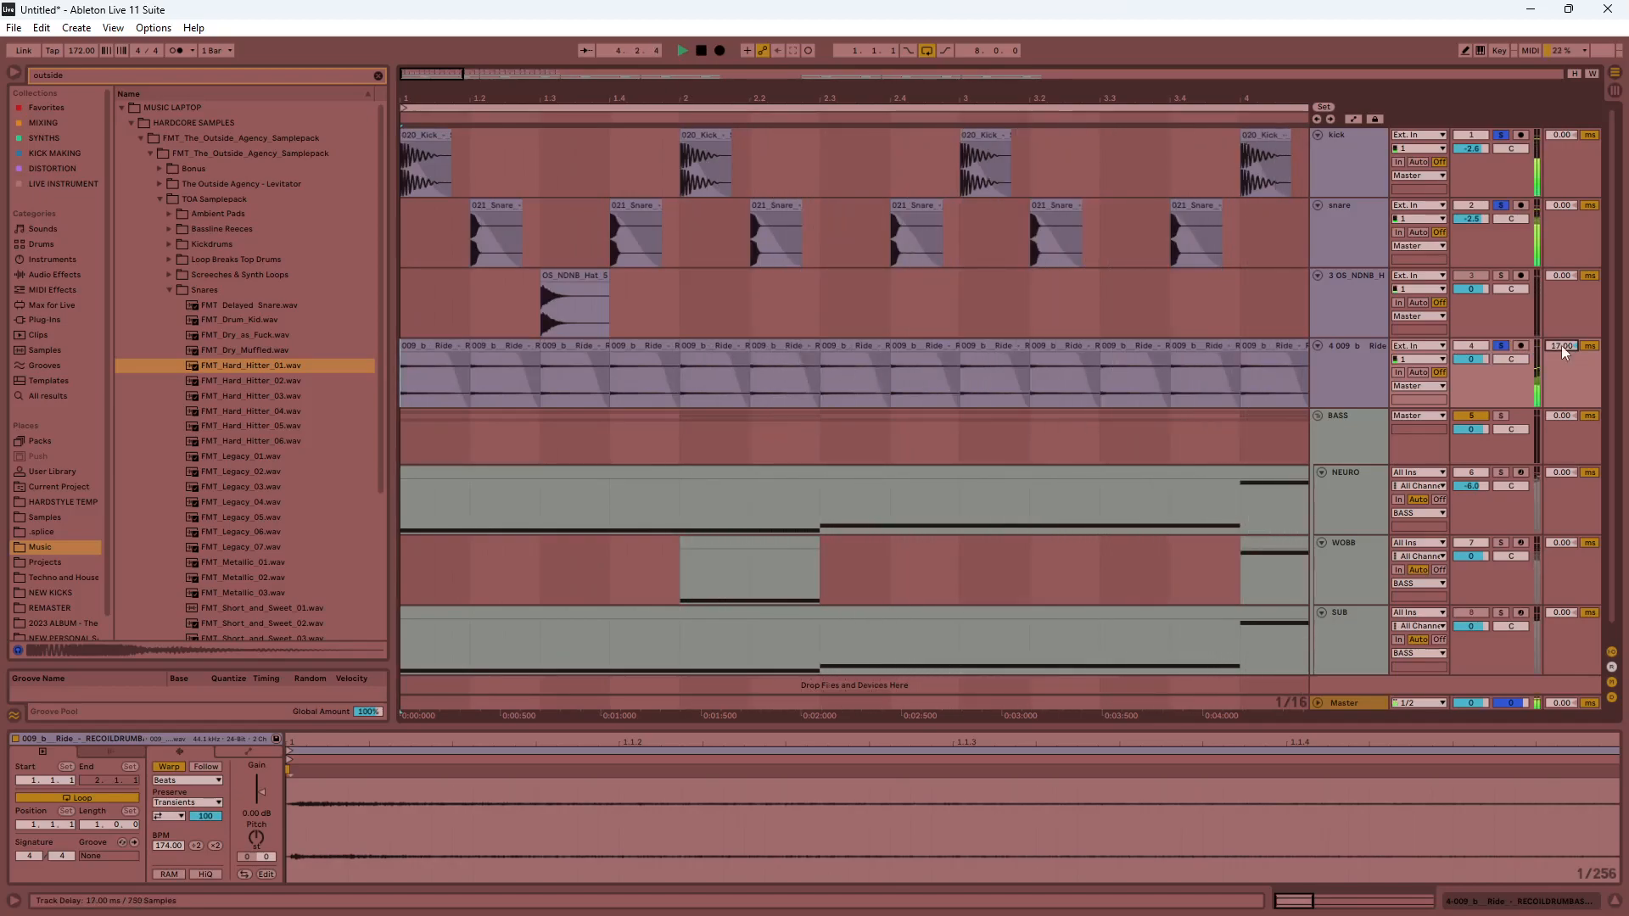
key("space")
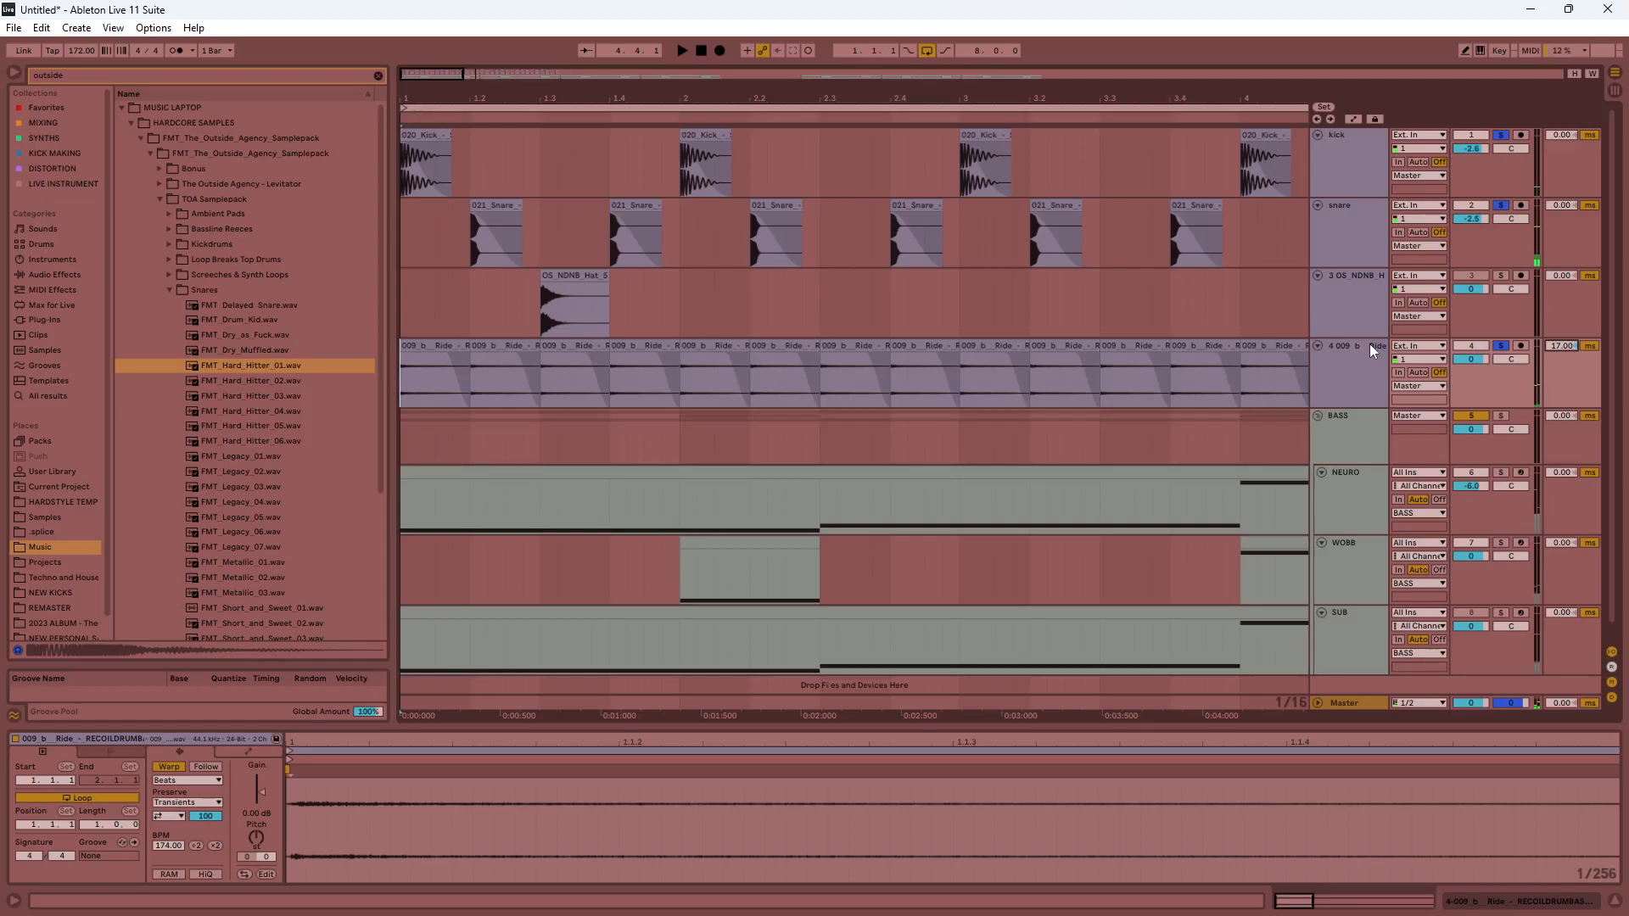
Move the bar 2 kick to 1.2.3 so bar 1 has two kicks, and play the drums.
left_click(662, 303)
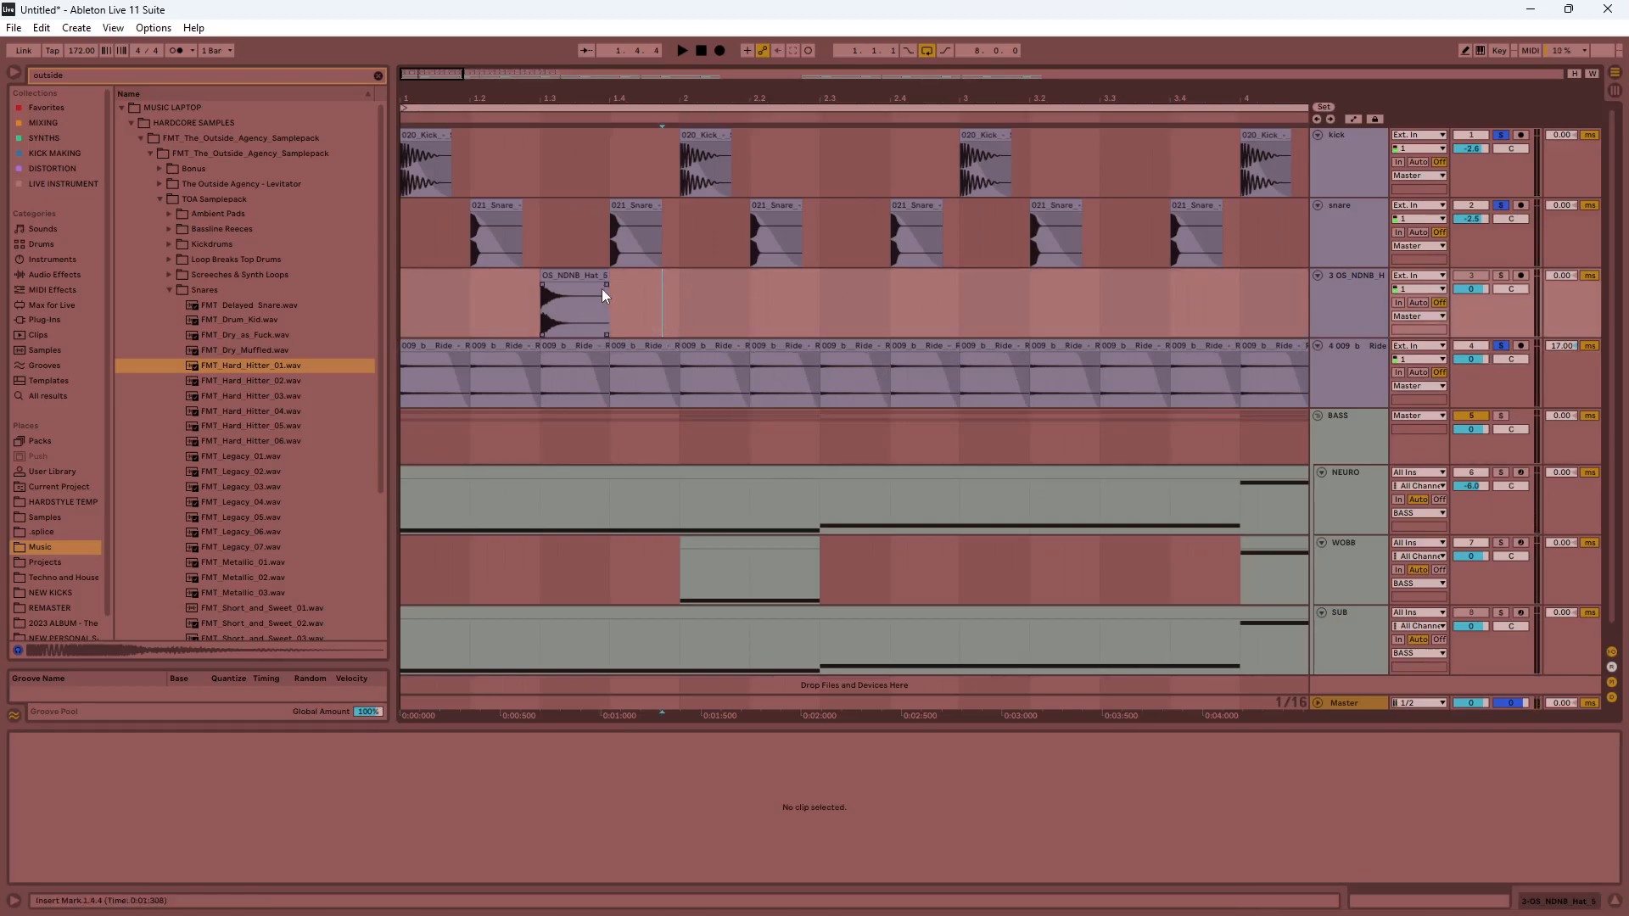
scroll(586, 282, "down", 2)
left_click_drag(532, 134, 462, 139)
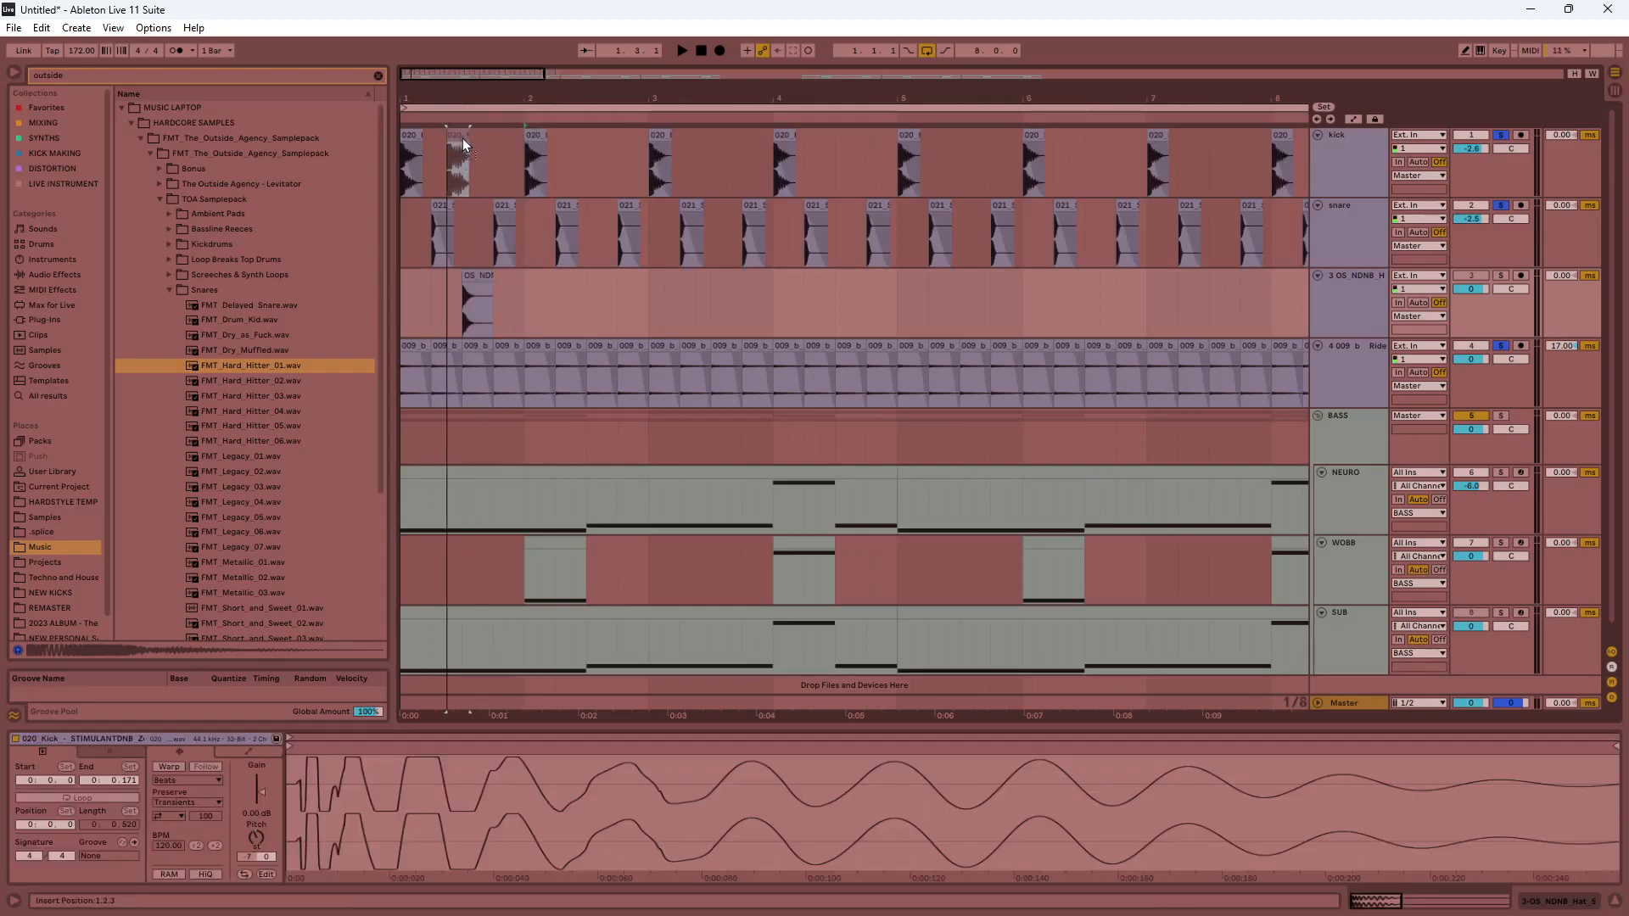
scroll(431, 150, "up", 4)
left_click(545, 135)
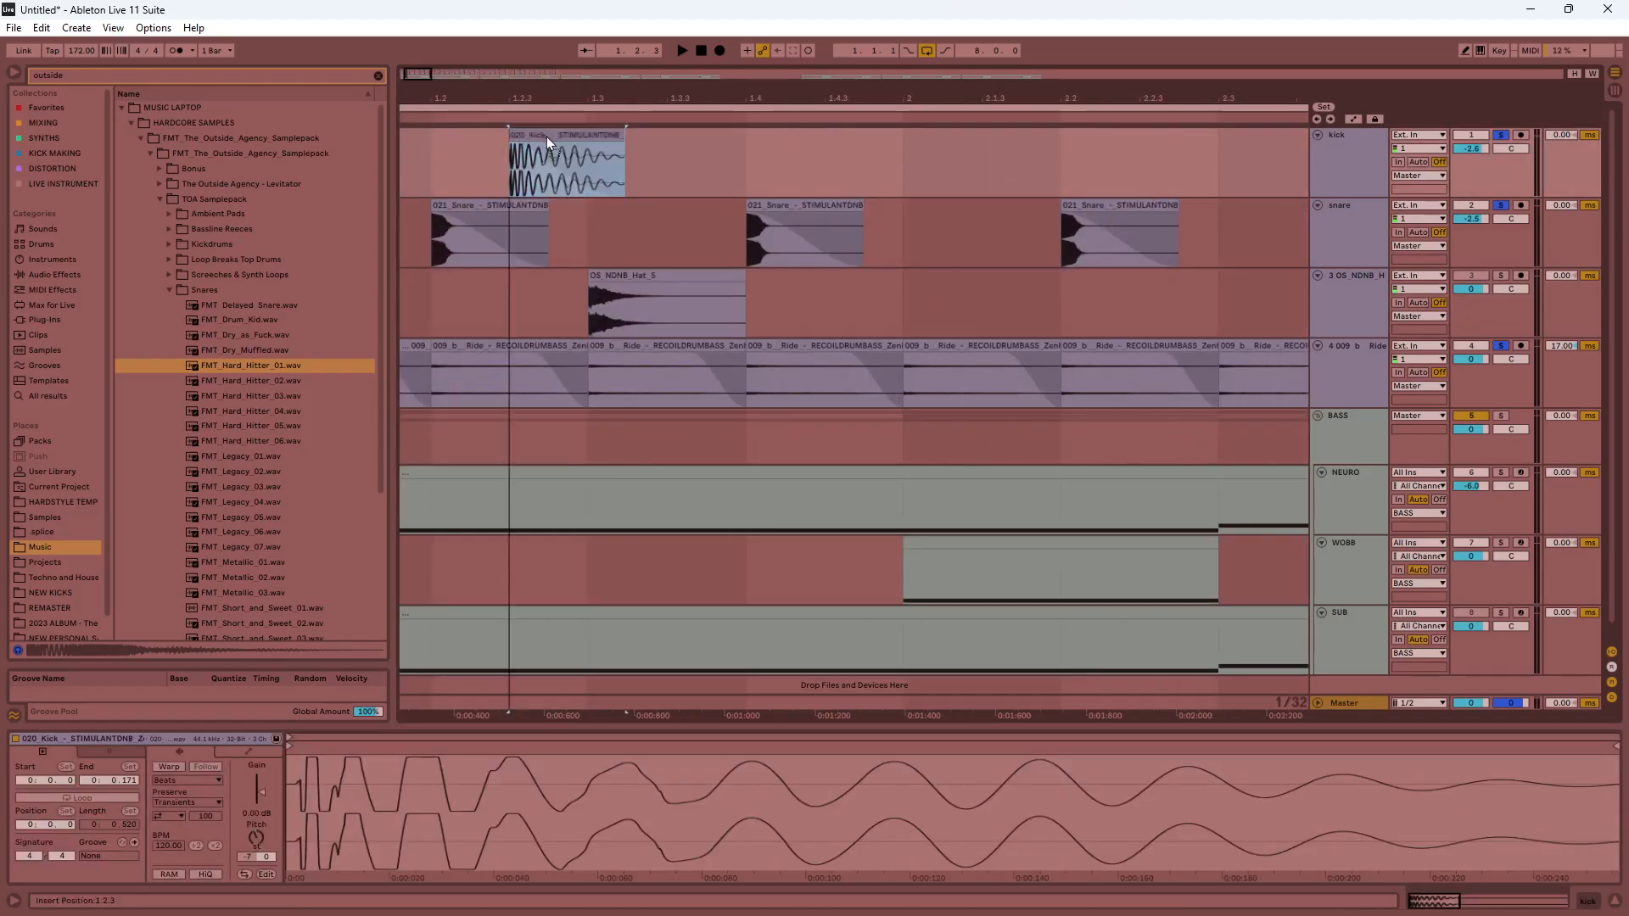
left_click(700, 53)
key("space")
key("space")
Shift the second kick to 1.2.4 and play the pattern from bar 1.
left_click_drag(568, 136, 608, 144)
left_click(700, 50)
key("space")
scroll(497, 151, "down", 3)
key("space")
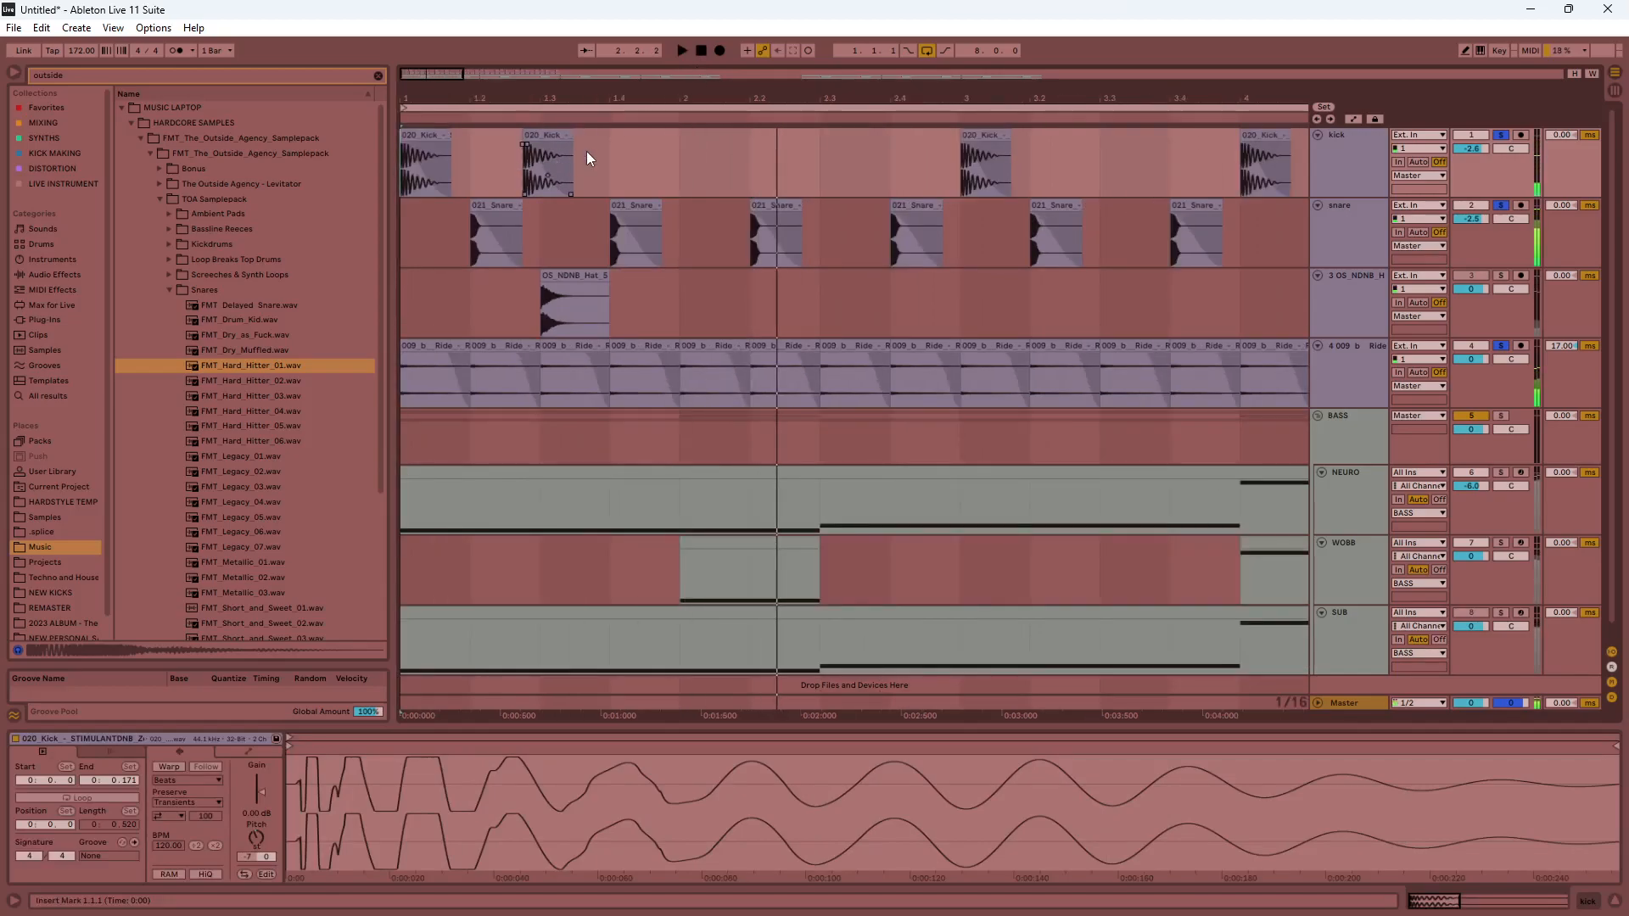
Delete the kick clips from bar 3 onward.
scroll(665, 158, "down", 5)
left_click_drag(912, 161, 512, 165)
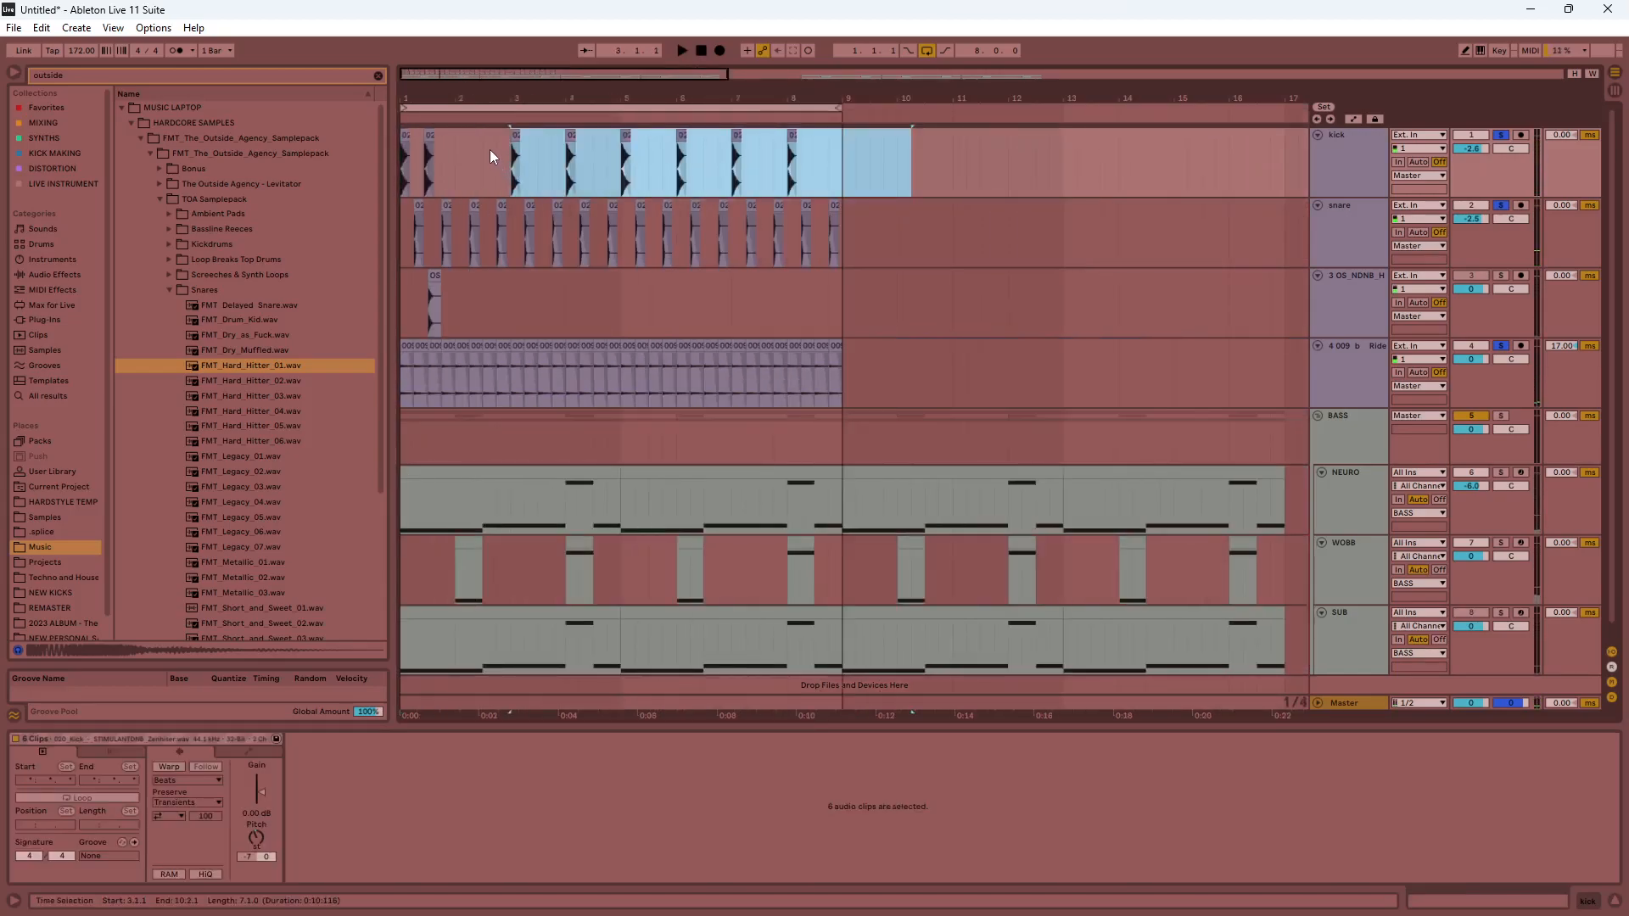
scroll(439, 135, "up", 8)
left_click(439, 136)
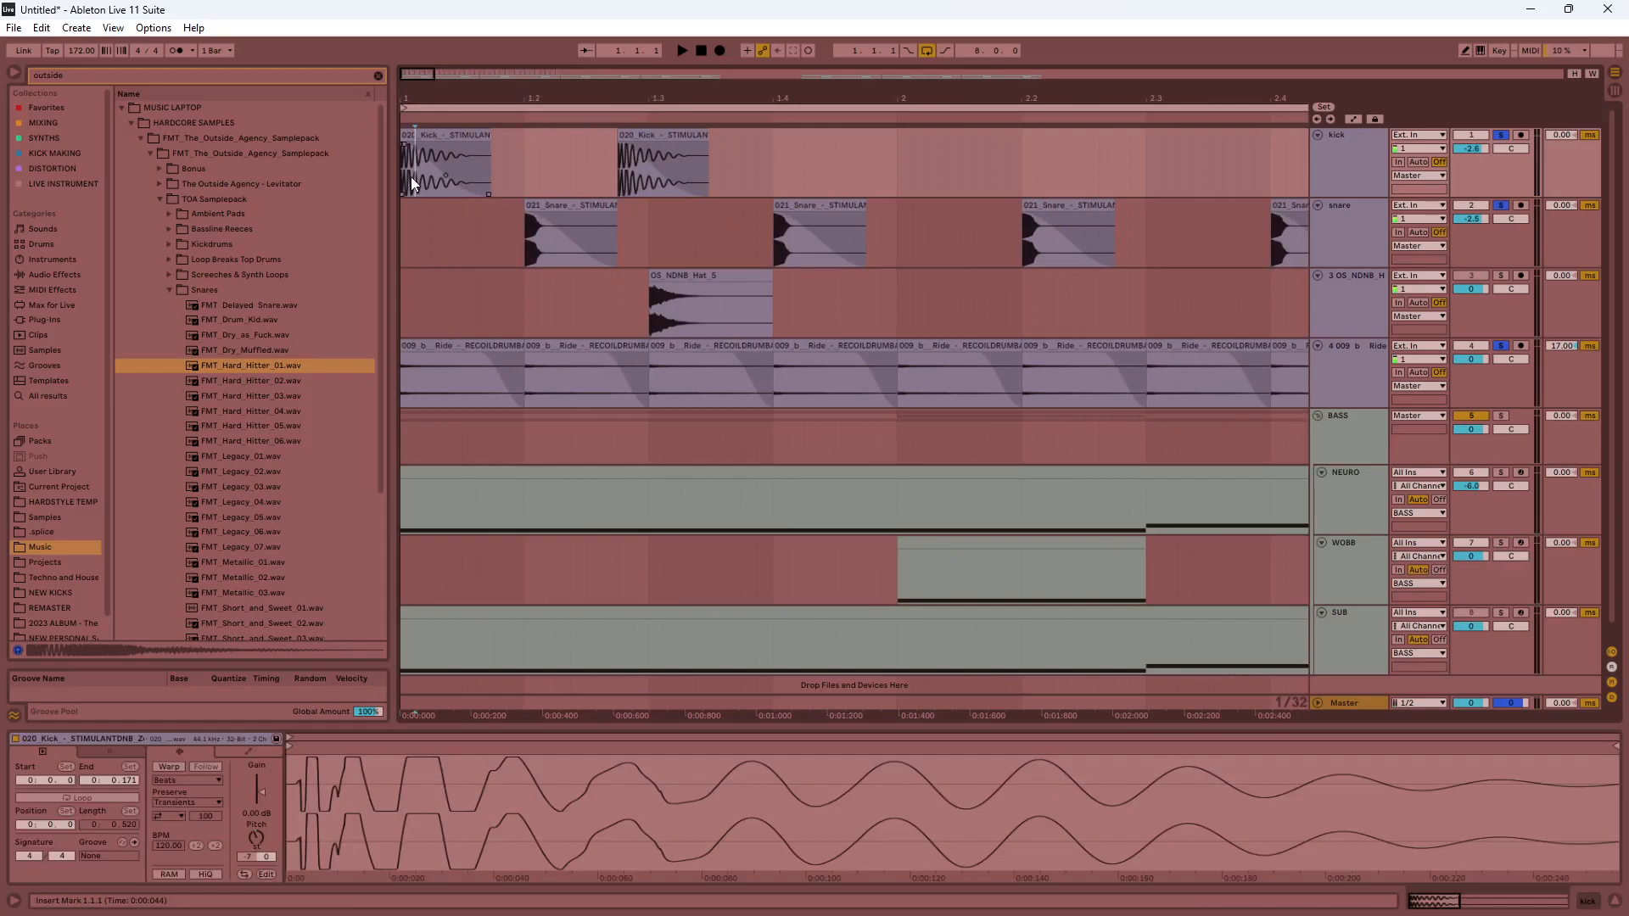
Duplicate bar 1's two-kick pattern repeatedly through bar 8.
left_click_drag(670, 135, 403, 159)
left_click(681, 51)
scroll(568, 161, "down", 3)
key("ctrl+d")
key("ctrl+d")
left_click_drag(456, 75, 453, 52)
key("minus")
key("ctrl+d")
key("ctrl+d")
key("ctrl+d")
key("ctrl+d")
key("ctrl+d")
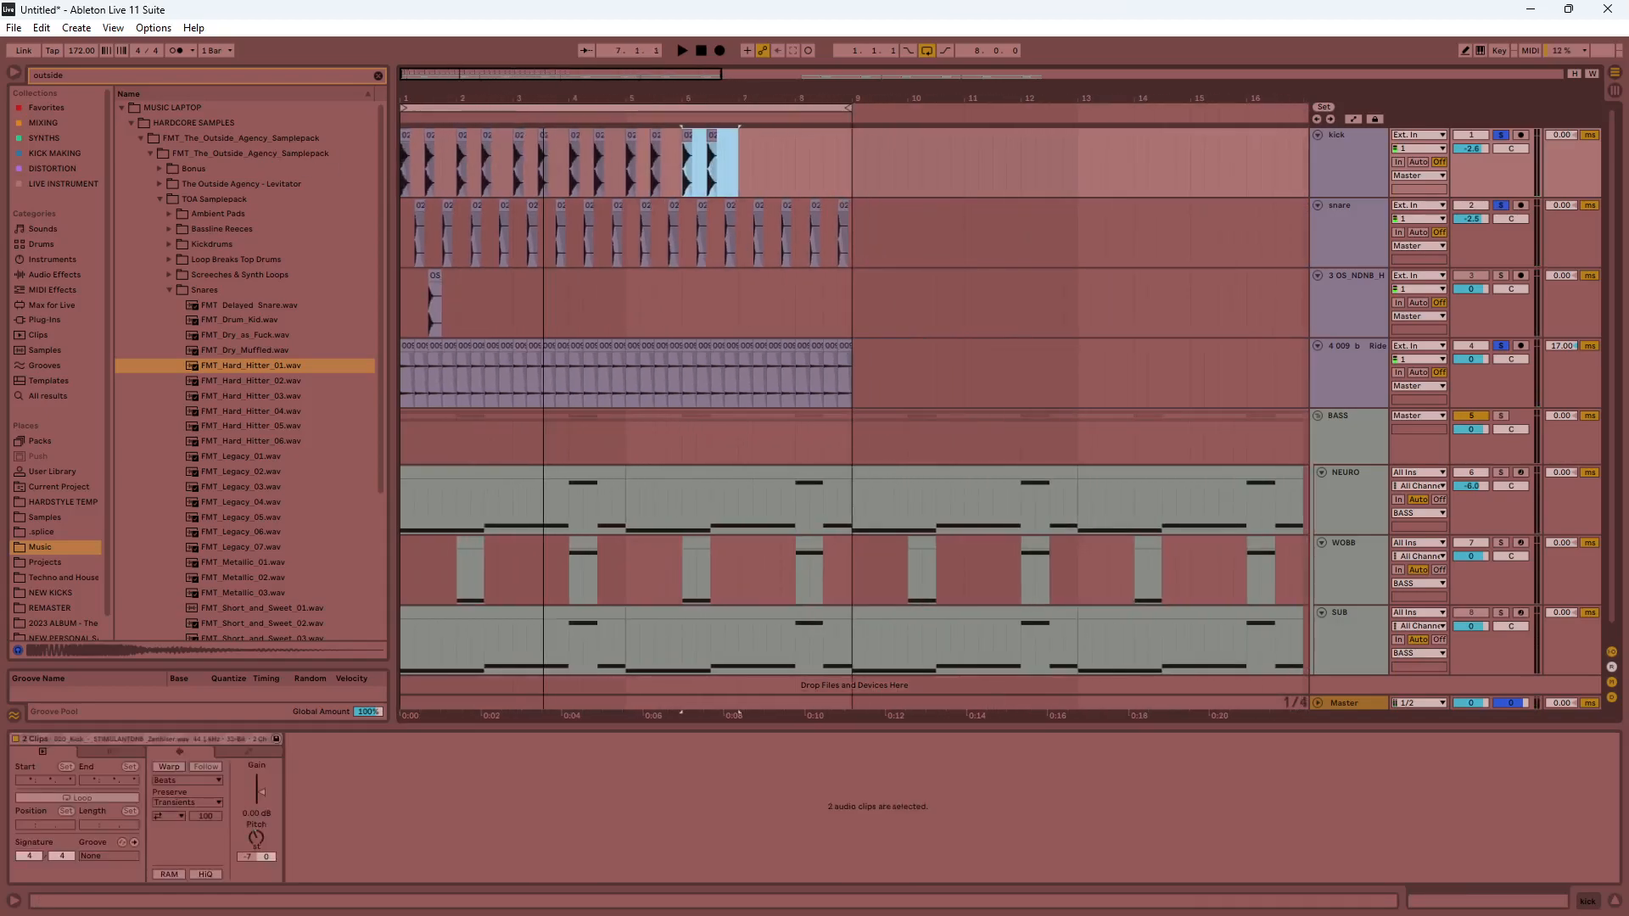
Move the hat clip to the start of bar 1.
left_click_drag(726, 74, 465, 155)
left_click(600, 274)
left_click_drag(600, 272, 415, 294)
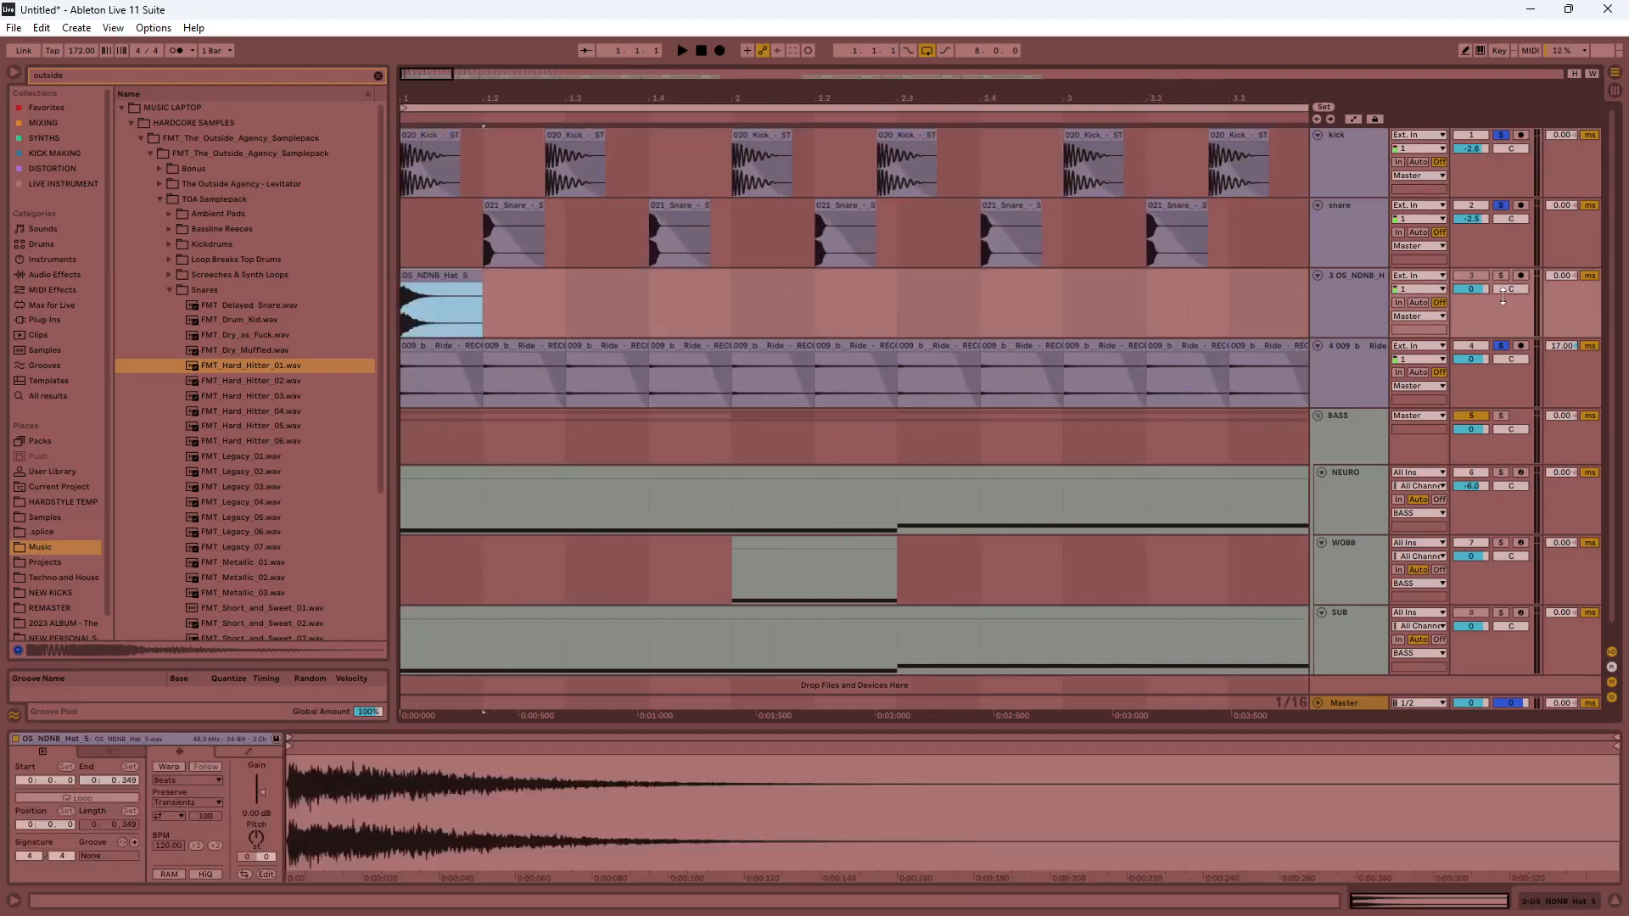
Unsolo the drum tracks and set the hat track's delay to 8 ms.
left_click(1500, 348)
left_click_drag(1560, 276, 1561, 272)
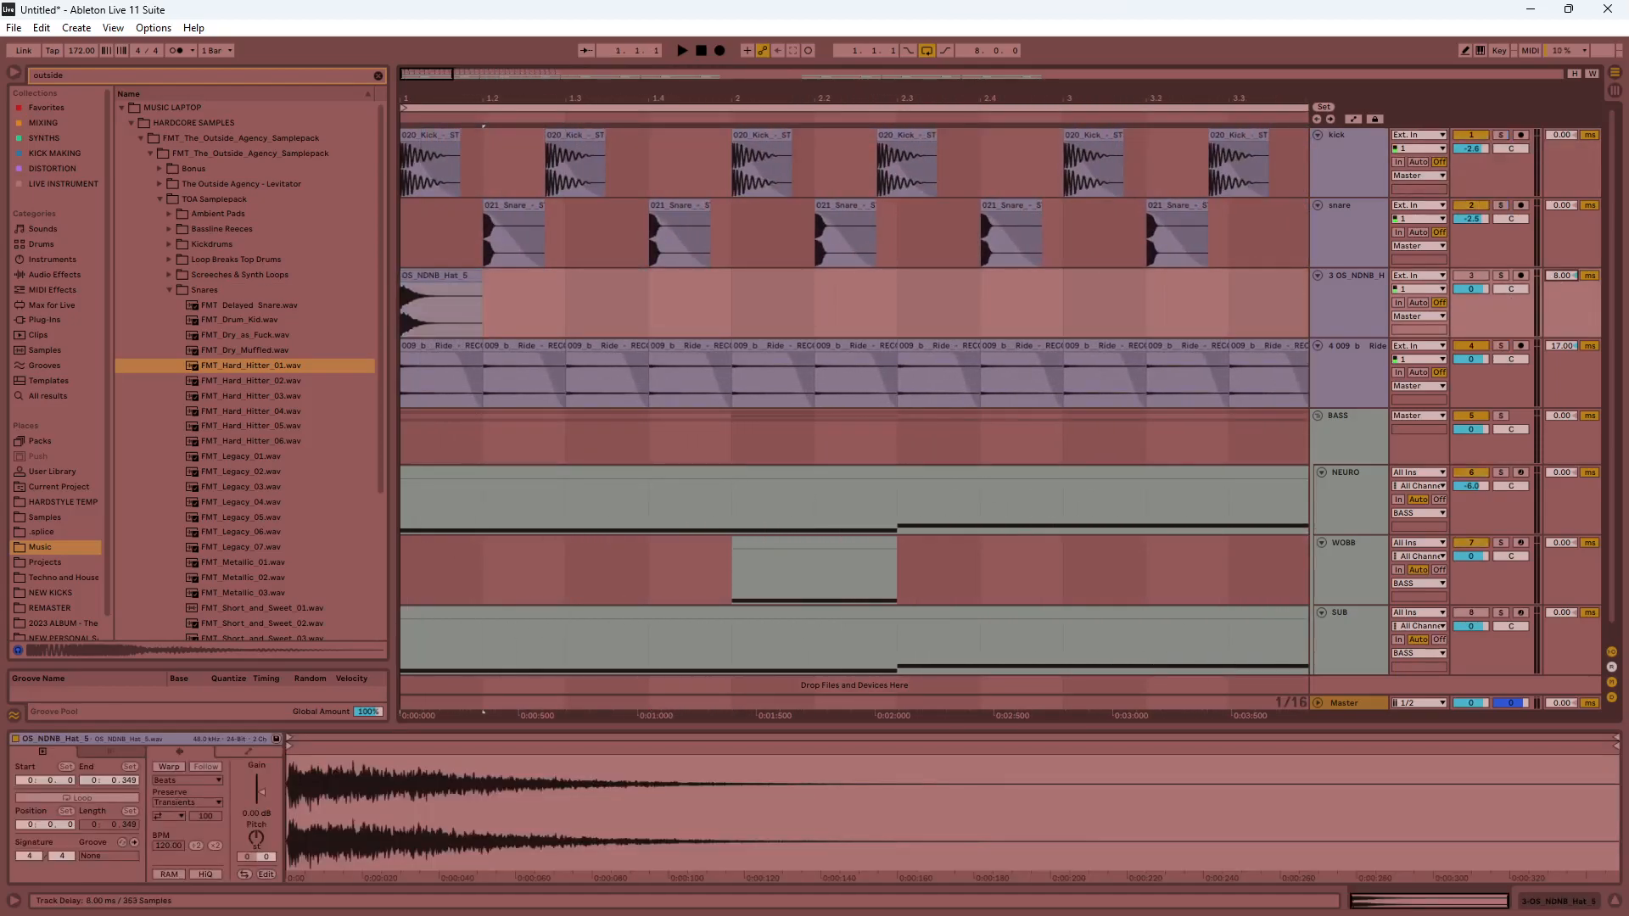
left_click(1473, 275)
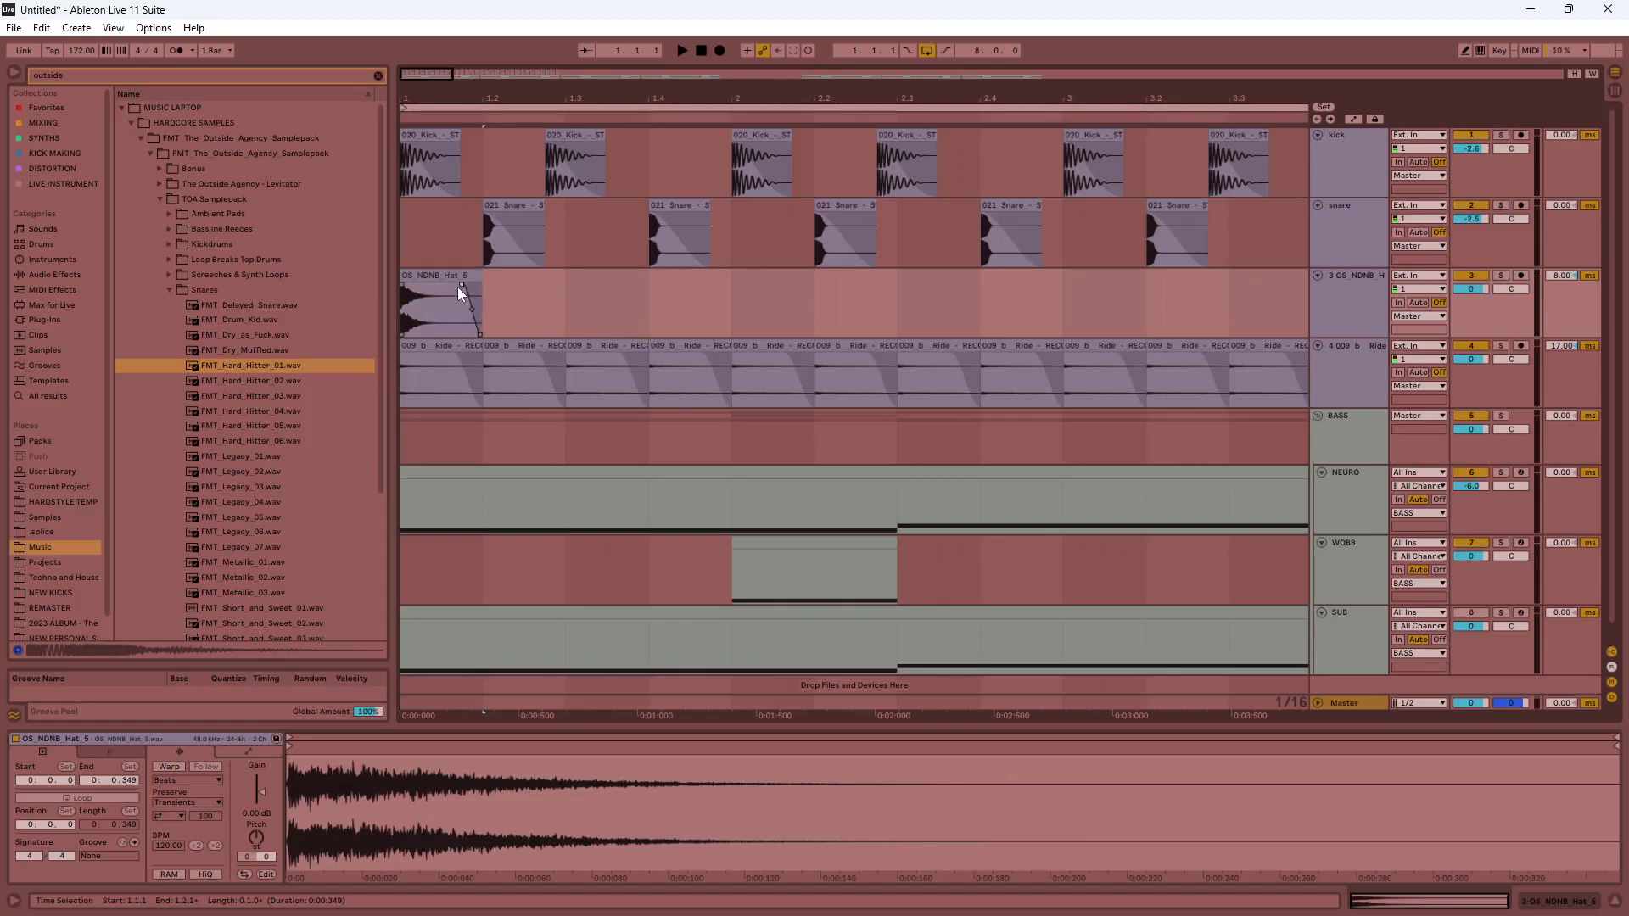
Trim the hat clip to half a beat, lower its gain and move it to 1.1.3.
left_click_drag(480, 280, 431, 276)
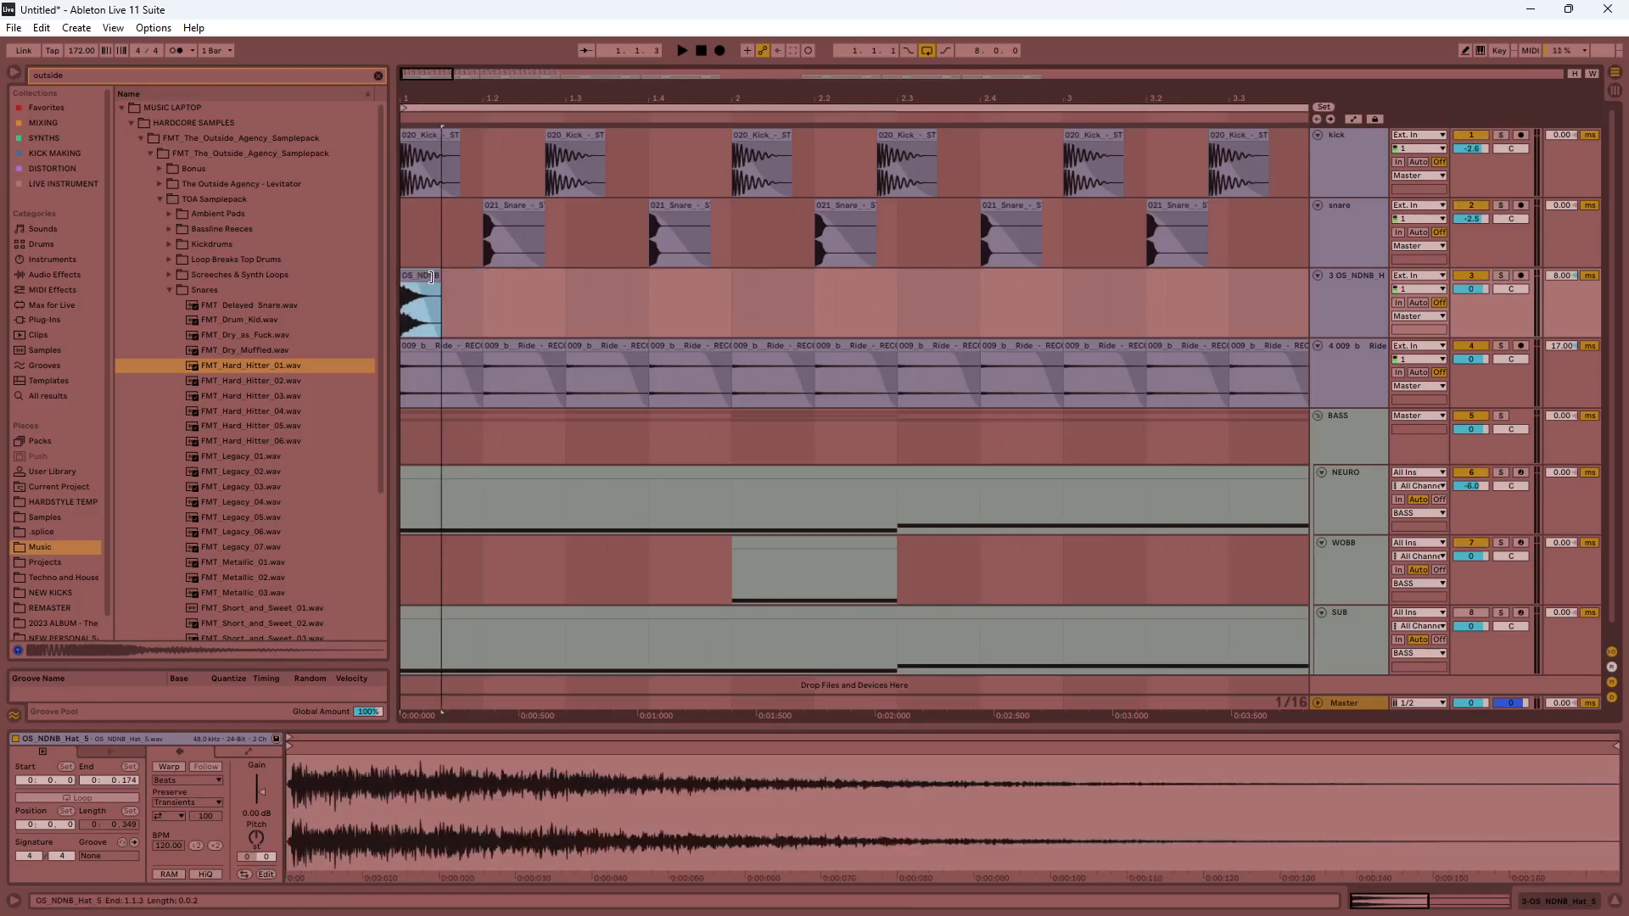
left_click_drag(260, 792, 260, 812)
left_click_drag(424, 276, 465, 288)
Duplicate the hat clip onto 1.2 and 1.2.3, giving the copies different gain levels.
key("ctrl+d")
left_click_drag(261, 794, 261, 786)
left_click(510, 277)
key("ctrl+d")
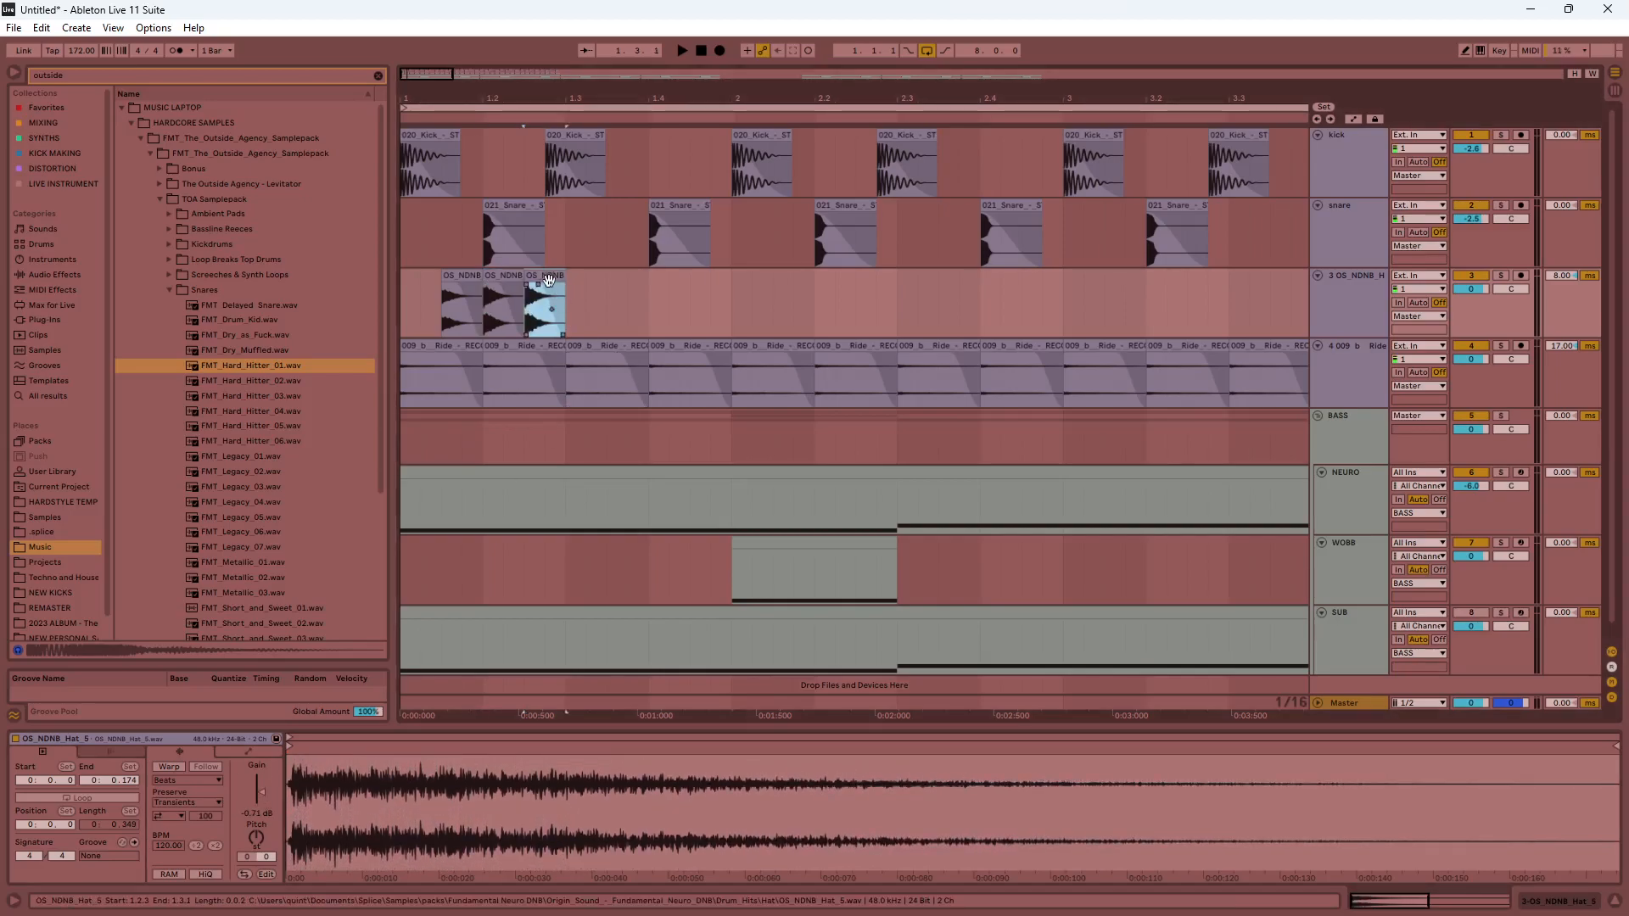
left_click_drag(262, 802, 261, 806)
Copy single hat clips to 1.3.3 and 1.4.3 to complete the bar 1 hat pattern.
left_click_drag(443, 307, 564, 304)
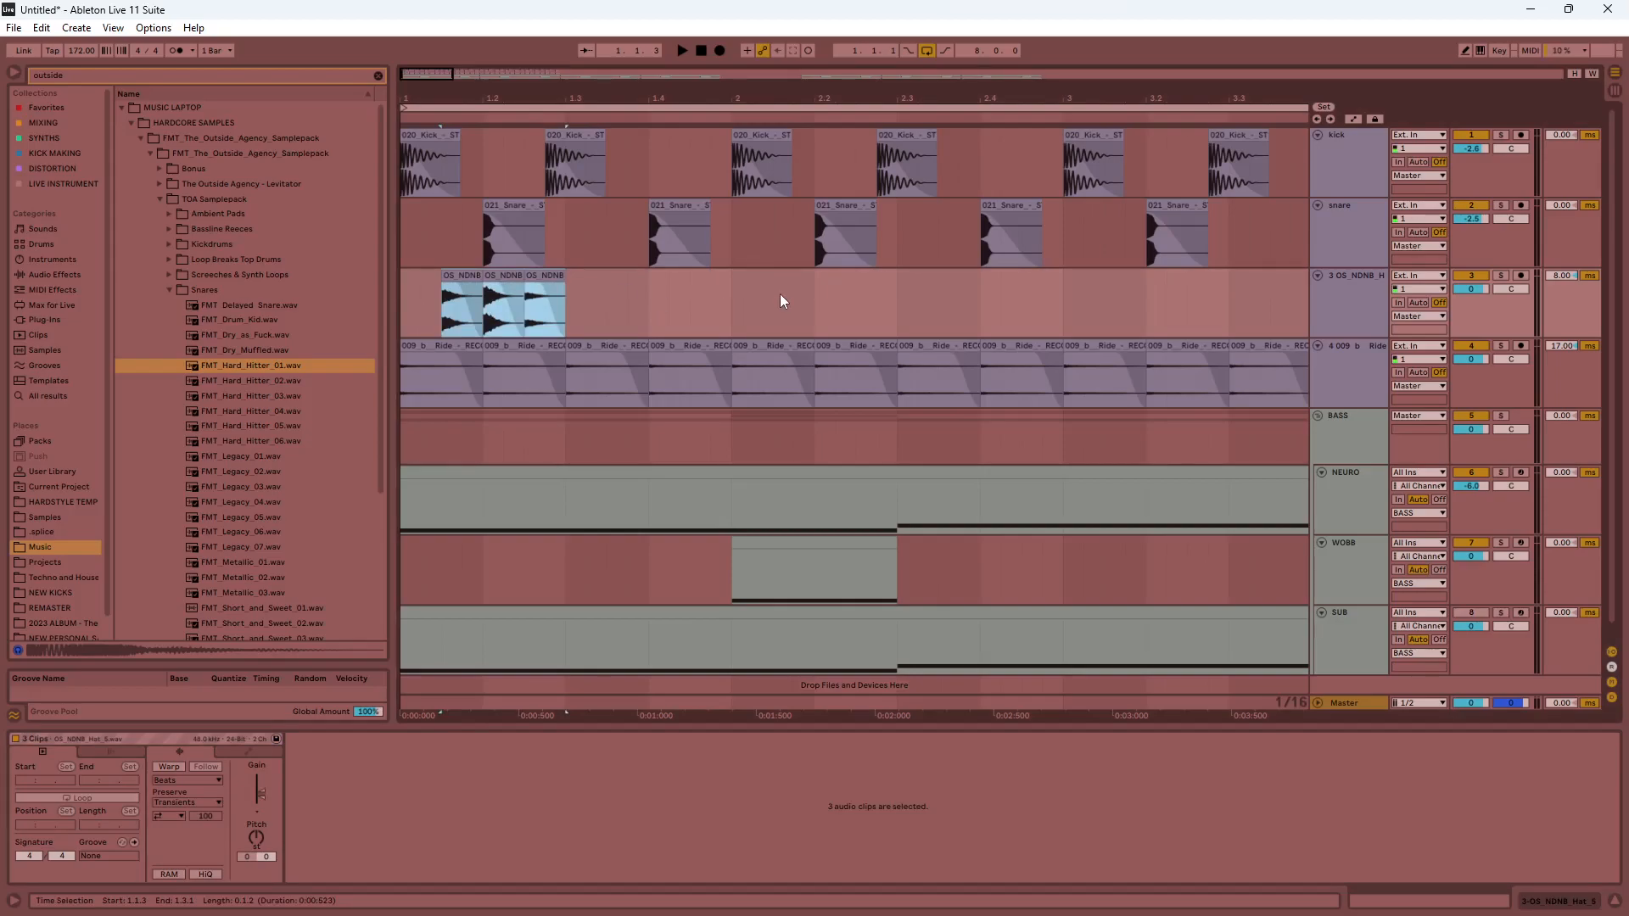
left_click(555, 277)
left_click_drag(483, 305, 562, 286)
left_click(689, 284)
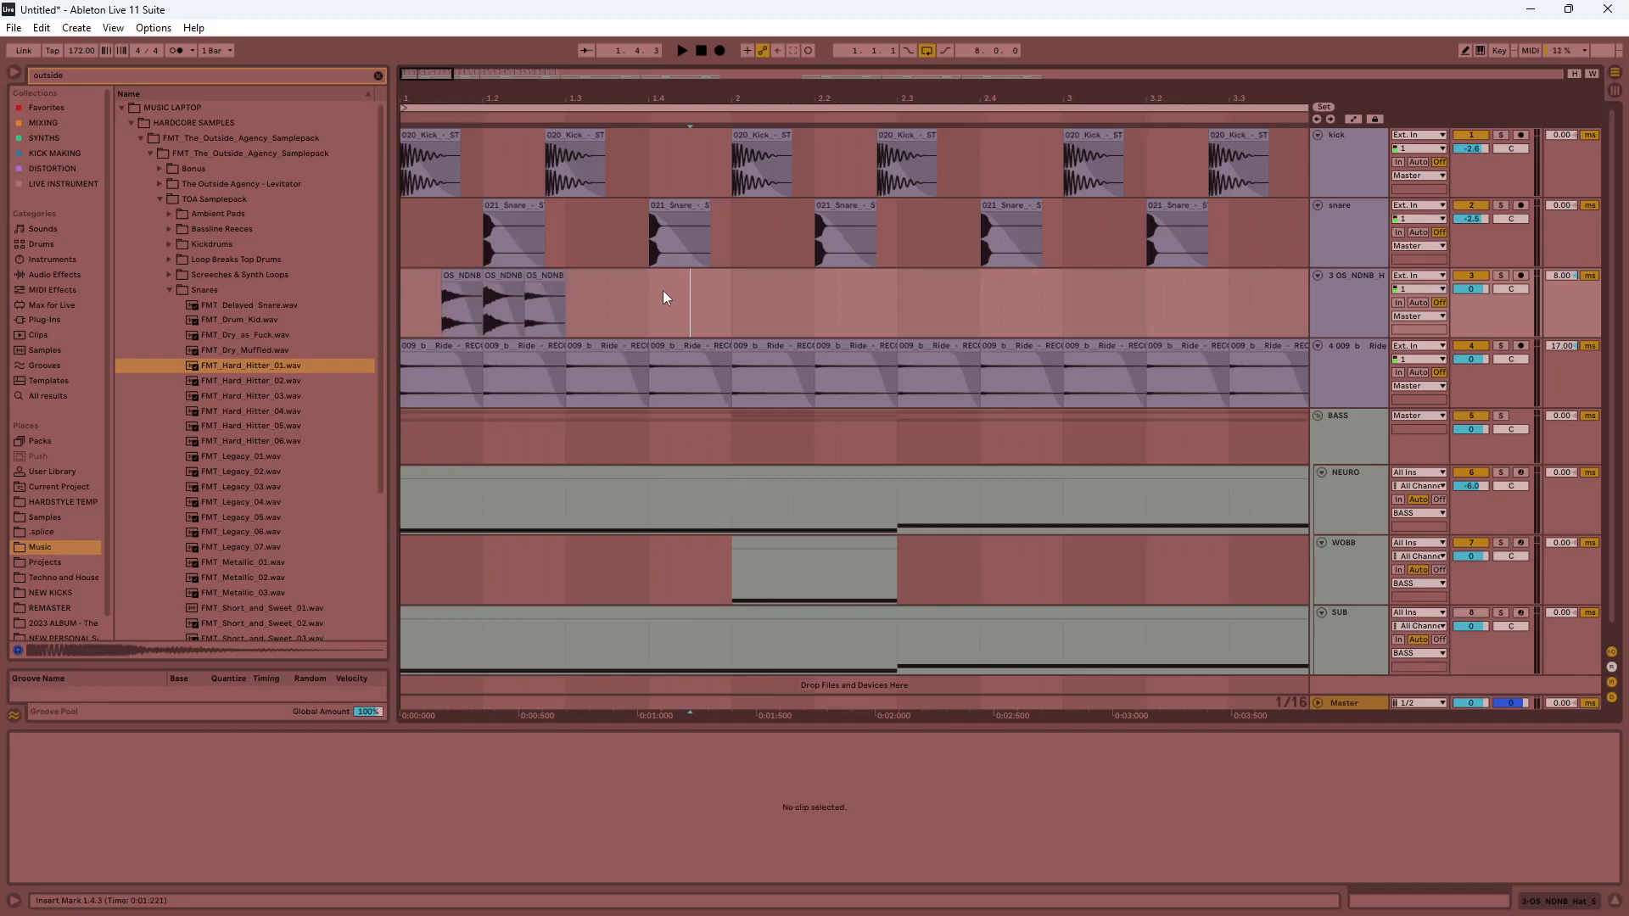
left_click(605, 292)
key("ctrl+v")
Duplicate the full one-bar hat pattern repeatedly through bar 8.
left_click(673, 276)
left_click_drag(673, 277, 403, 314)
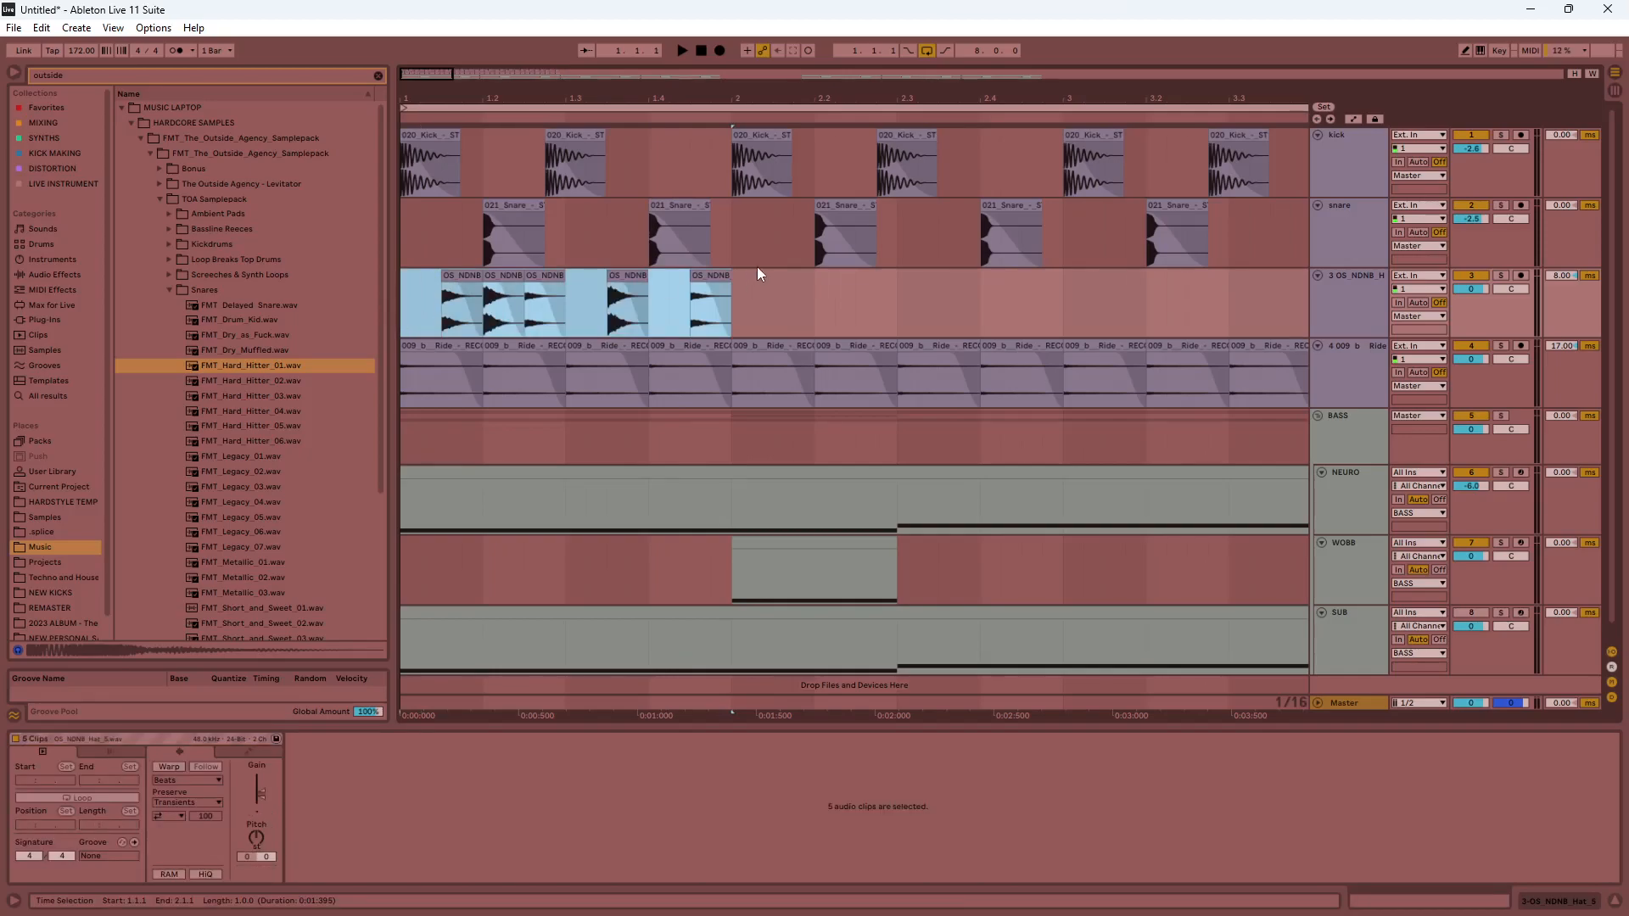
key("ctrl+d")
key("ctrl+d")
key("ctrl+d")
scroll(763, 264, "down", 5)
key("ctrl+d")
key("ctrl+d")
key("ctrl+d")
key("ctrl+d")
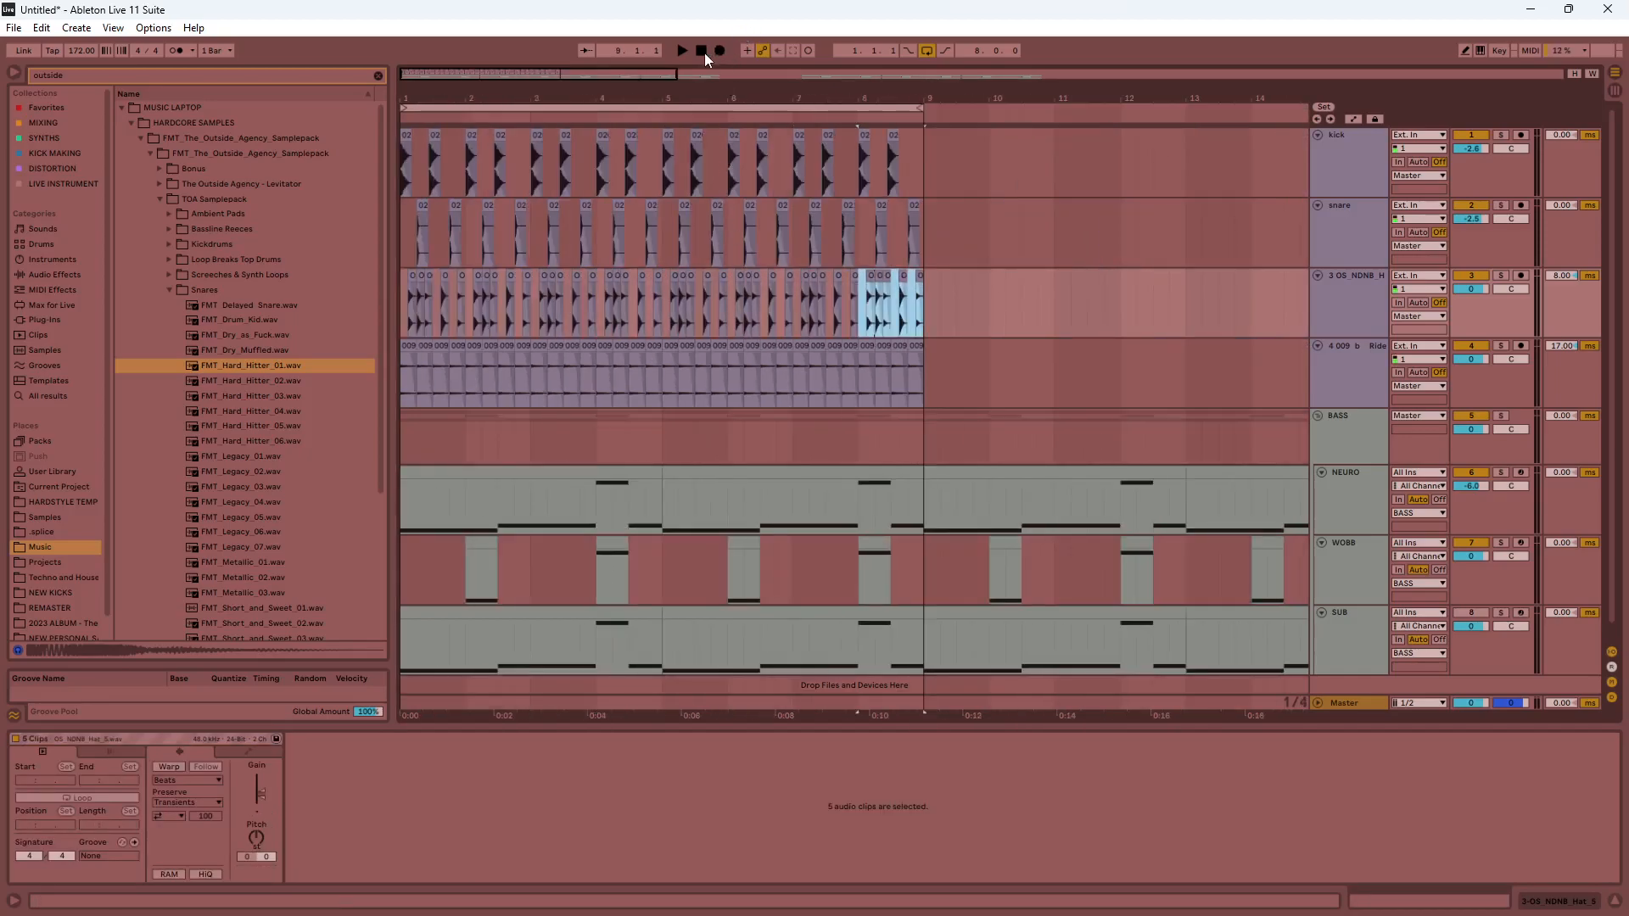
Hide the track delay settings, then pan the hat track to 12R and the ride track to 16L.
left_click(703, 50)
left_click(1612, 682)
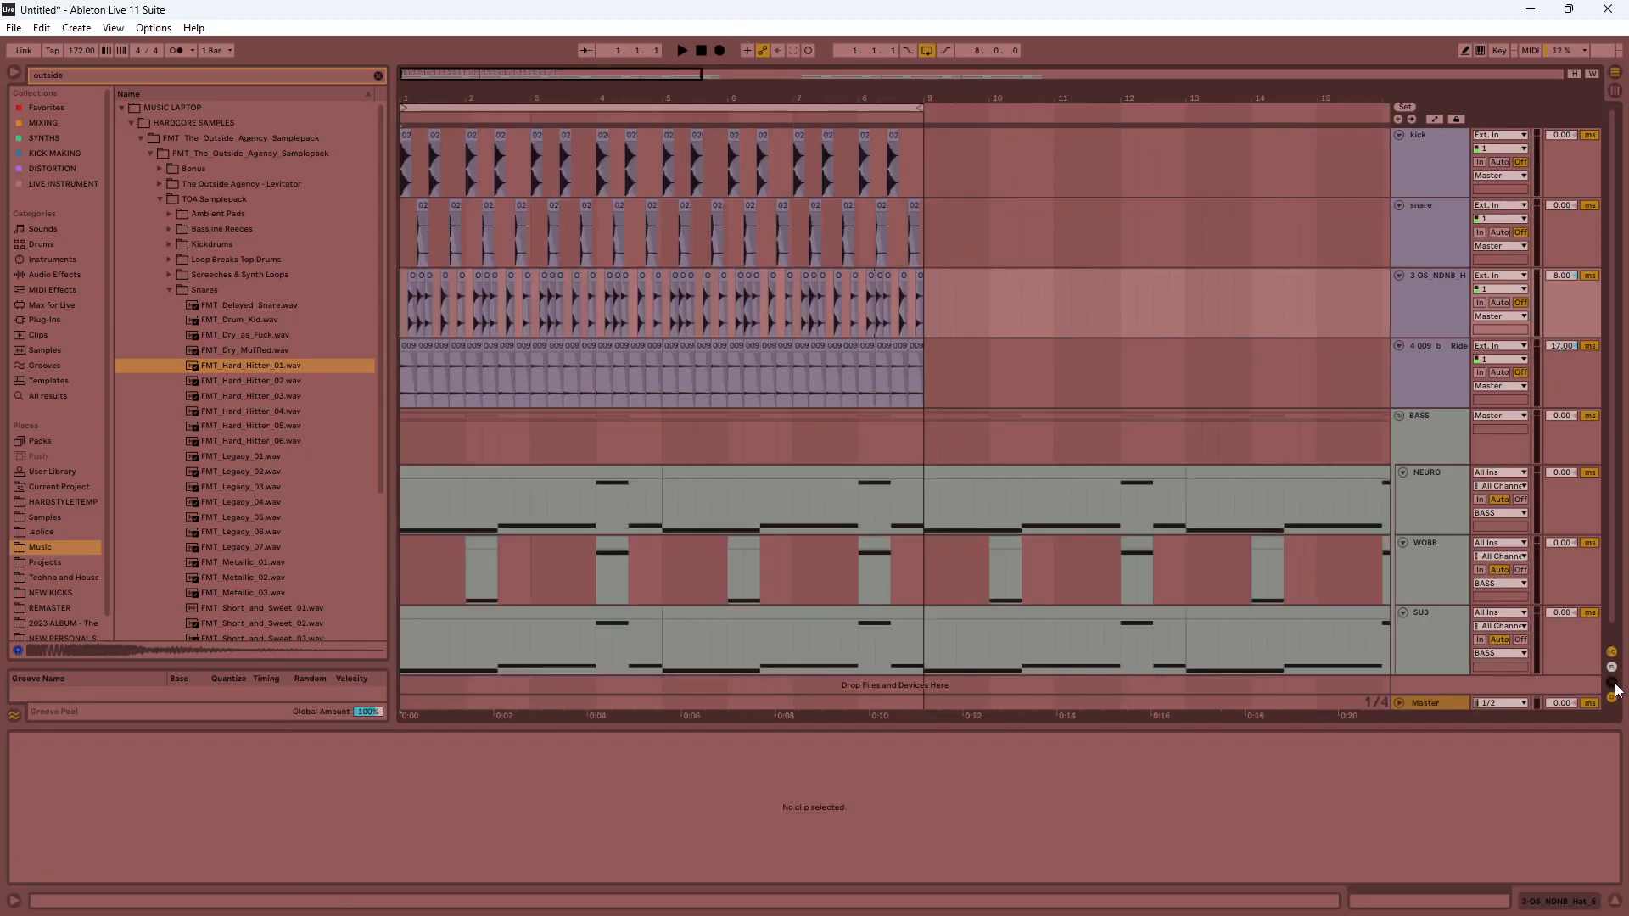
left_click(1612, 697)
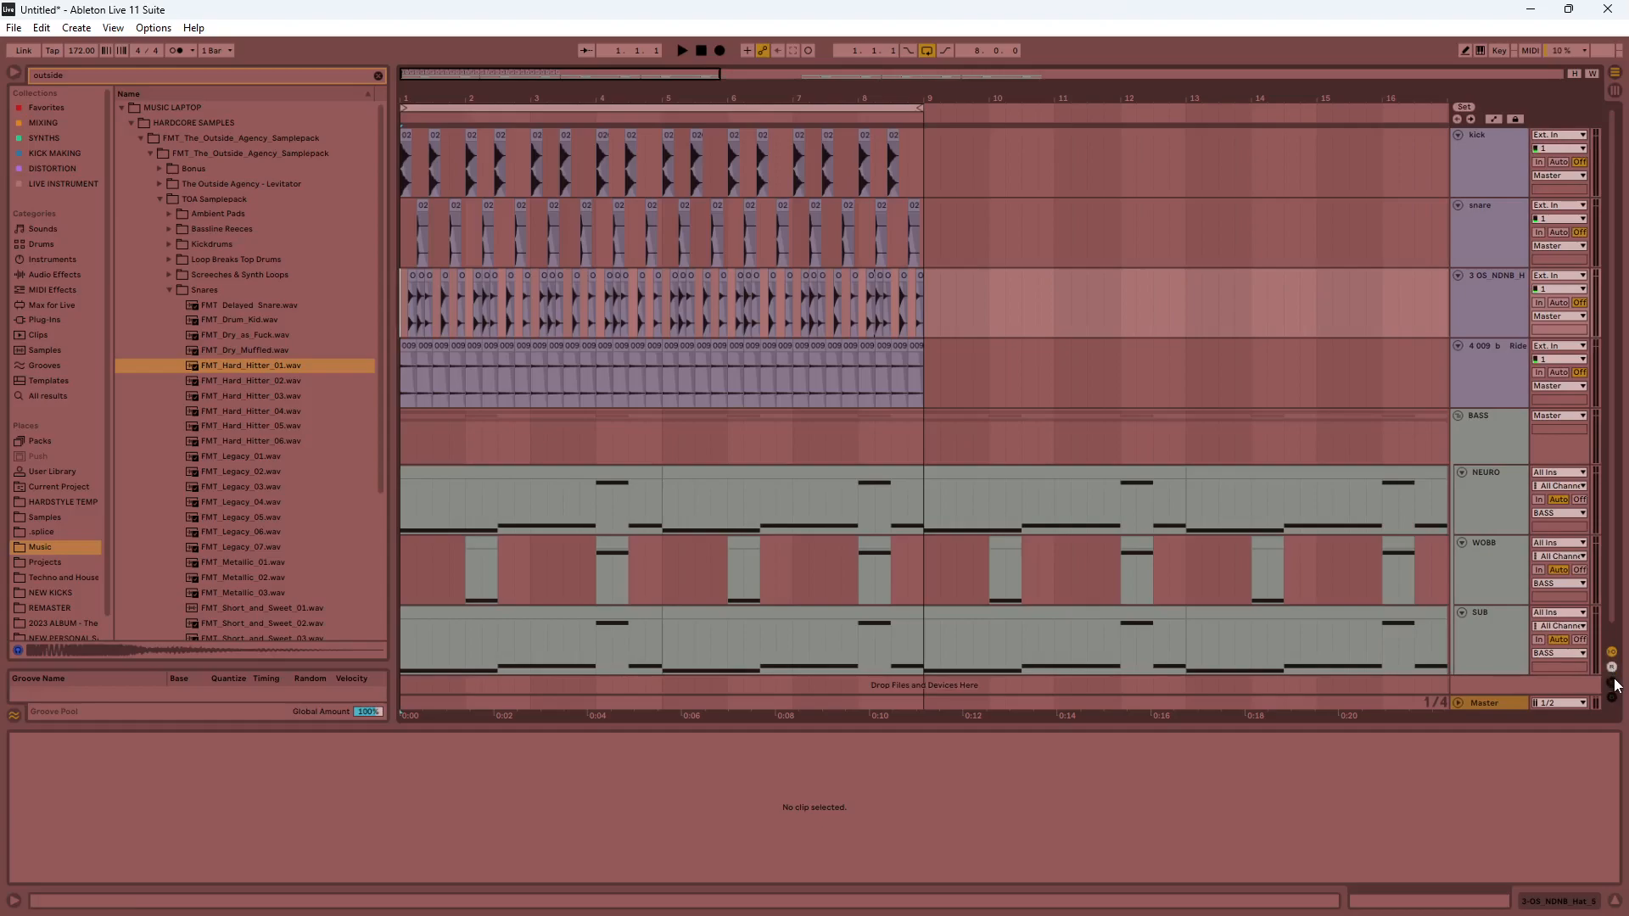
left_click(1612, 682)
left_click_drag(1565, 294, 1565, 291)
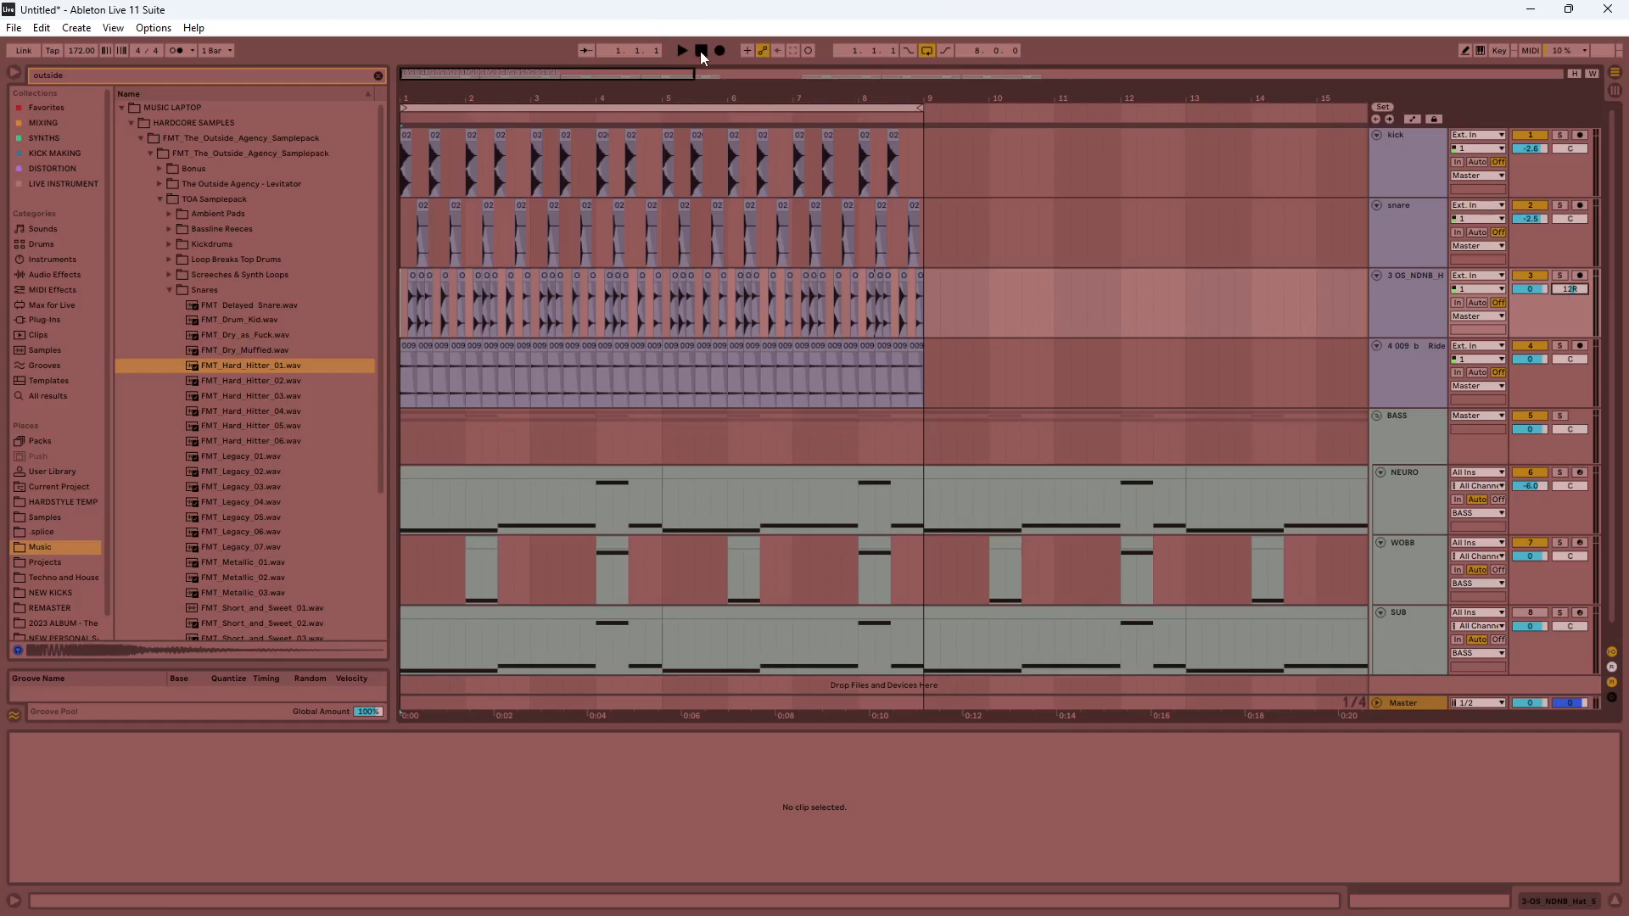
left_click_drag(1569, 359, 1570, 366)
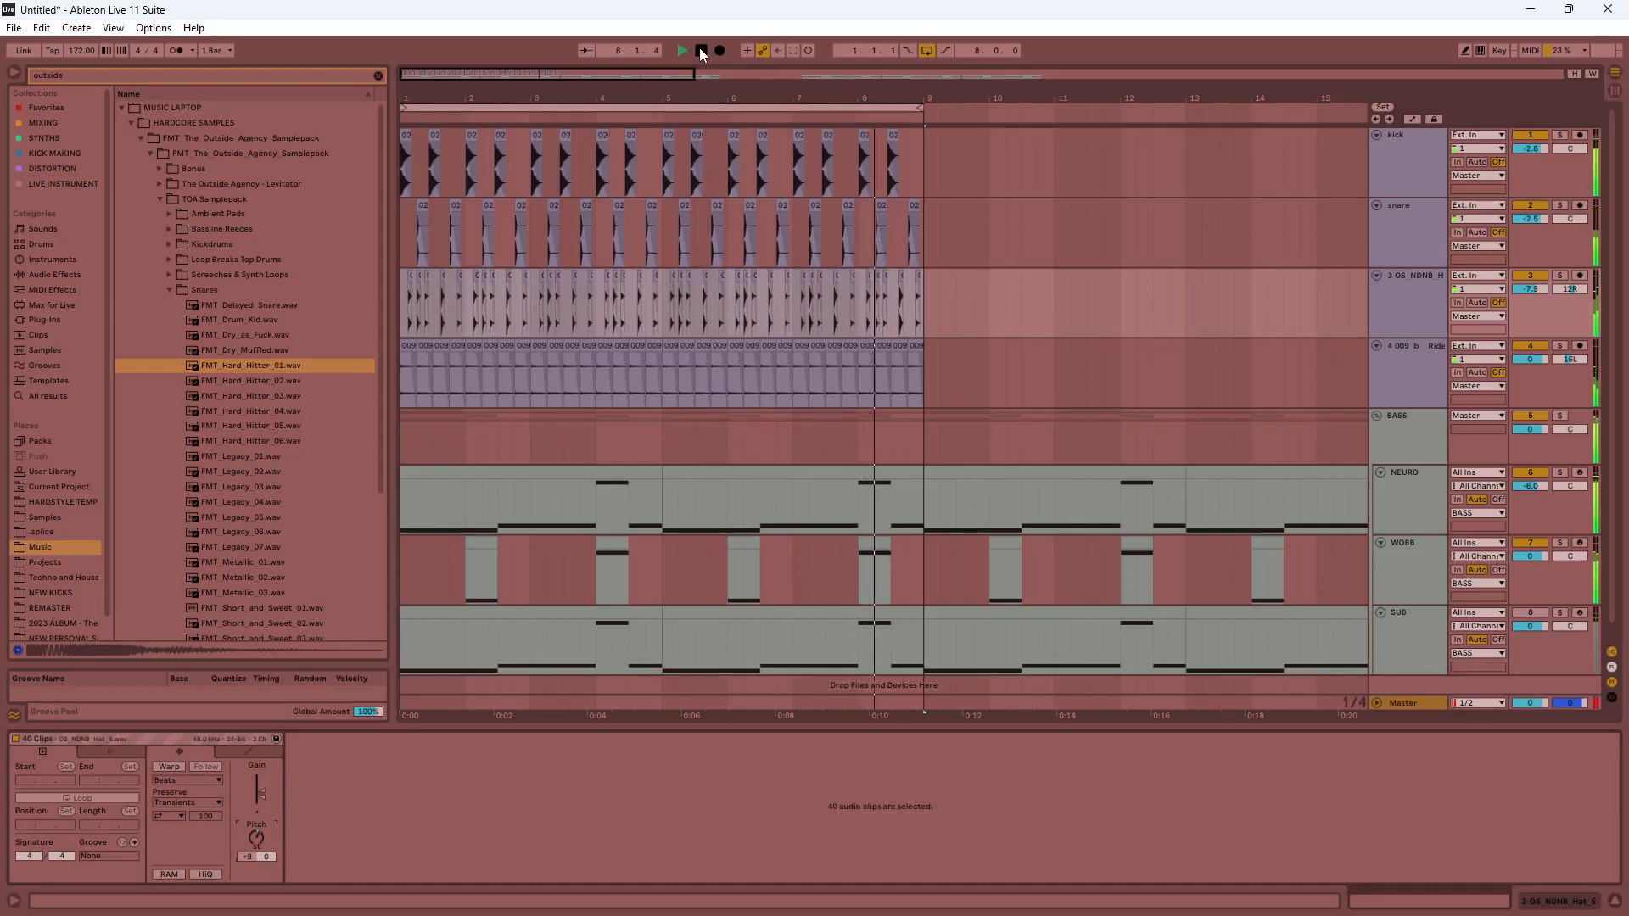
double_click(700, 50)
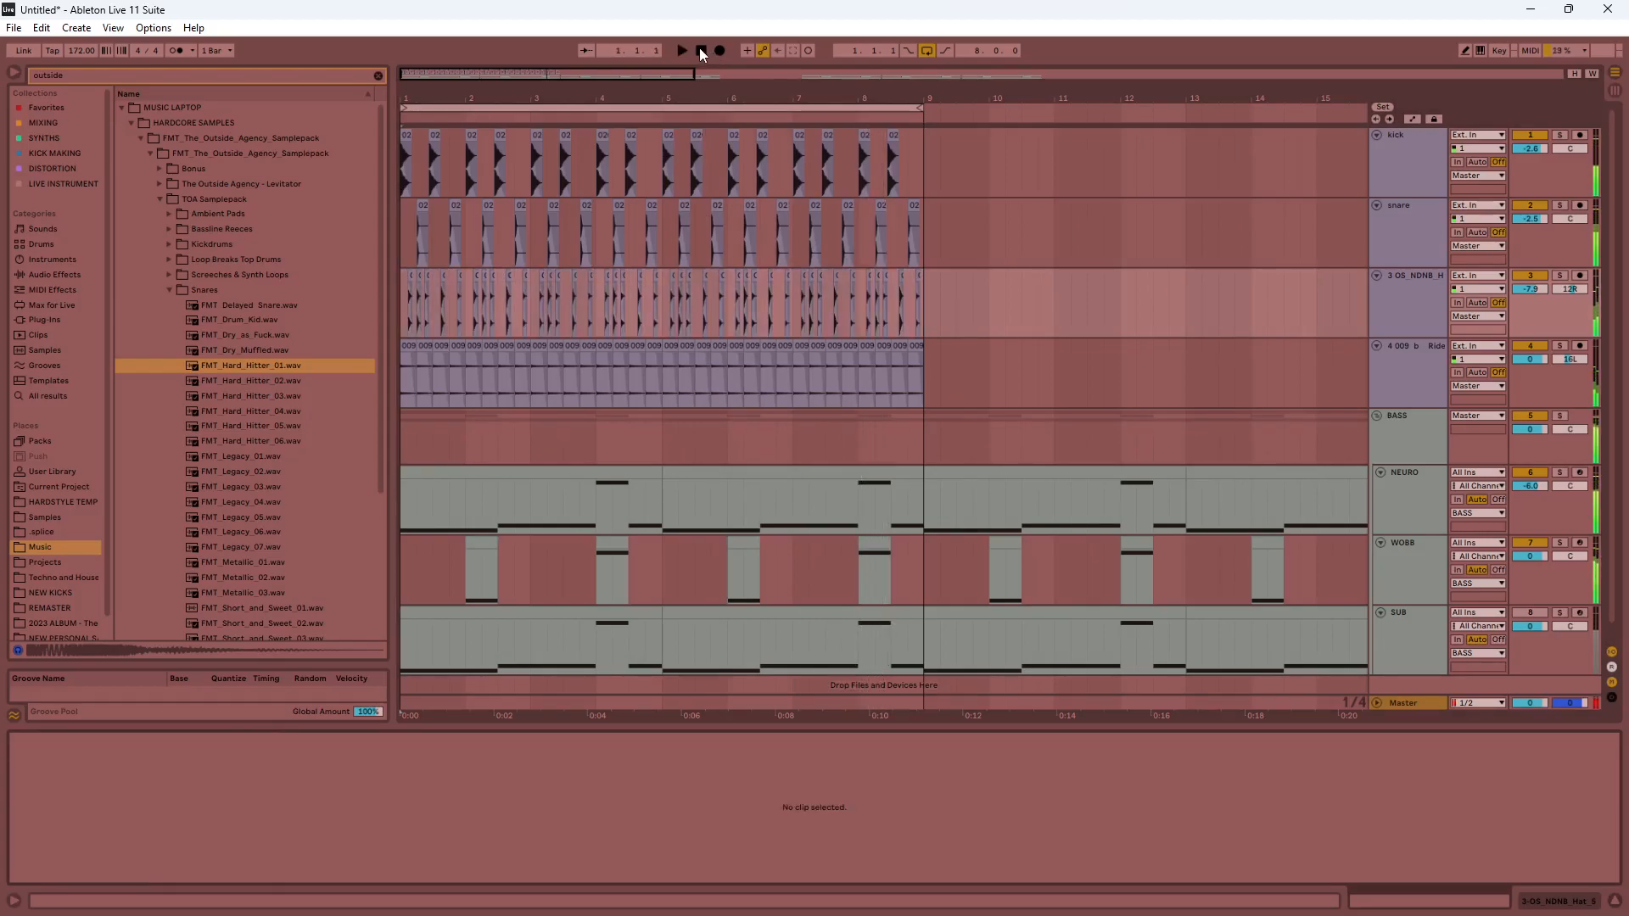
Group the hat and ride tracks together.
left_click(1412, 297)
left_click(1398, 355, "shift")
key("ctrl+g")
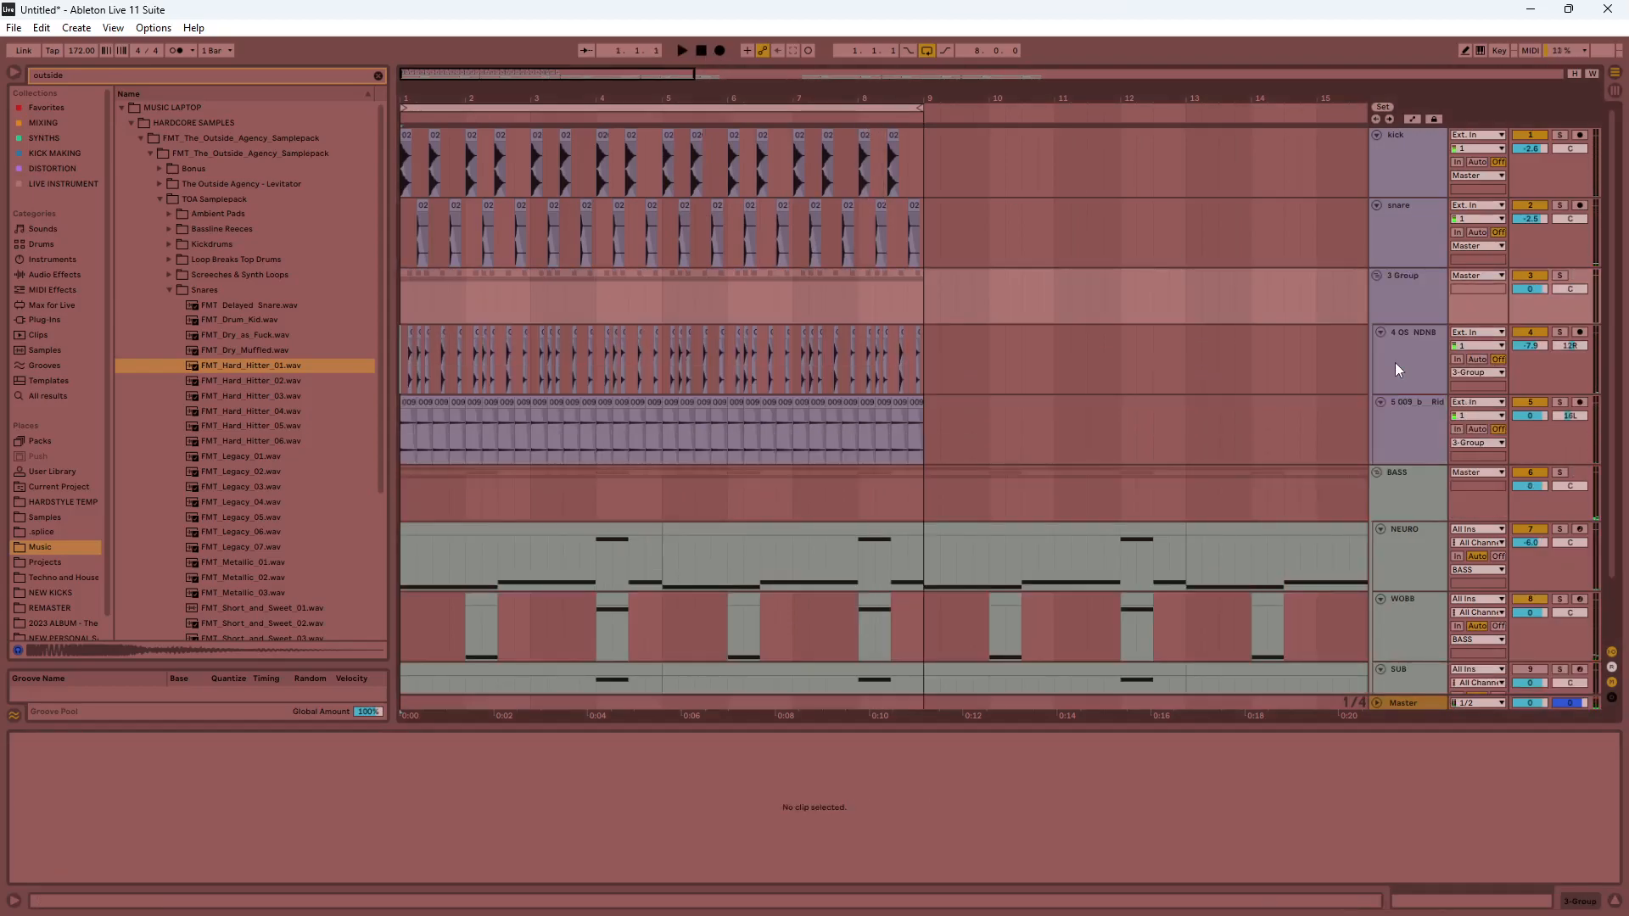
Copy both Trackspacer 2.5 devices from the BASS group onto the hat and ride group and play the result.
left_click(1388, 475)
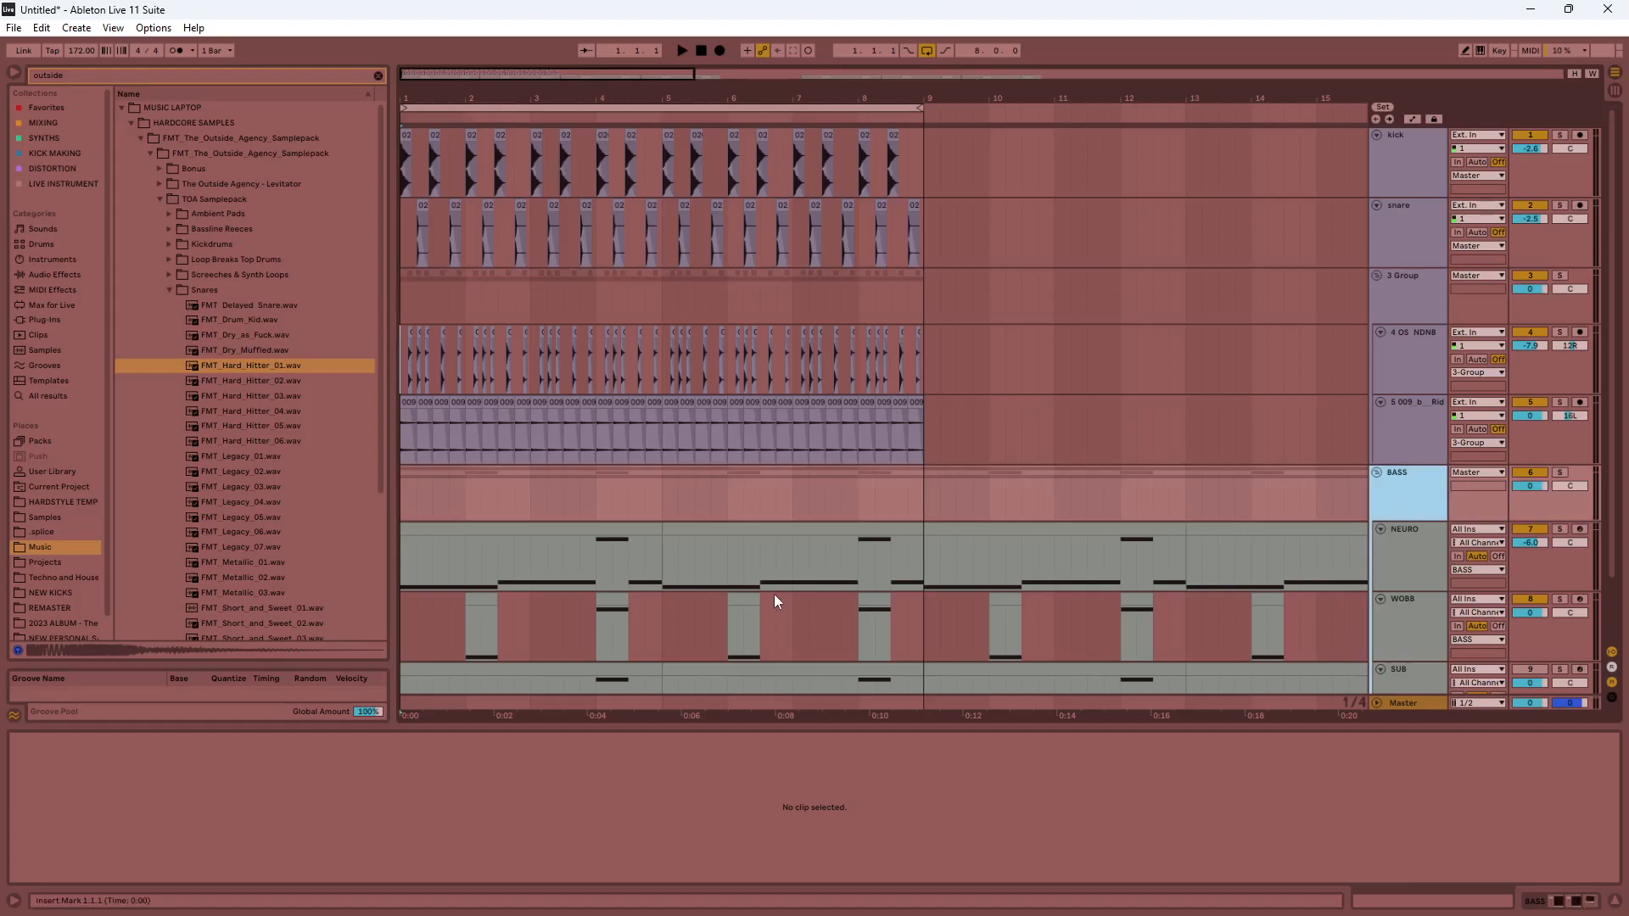
double_click(1402, 504)
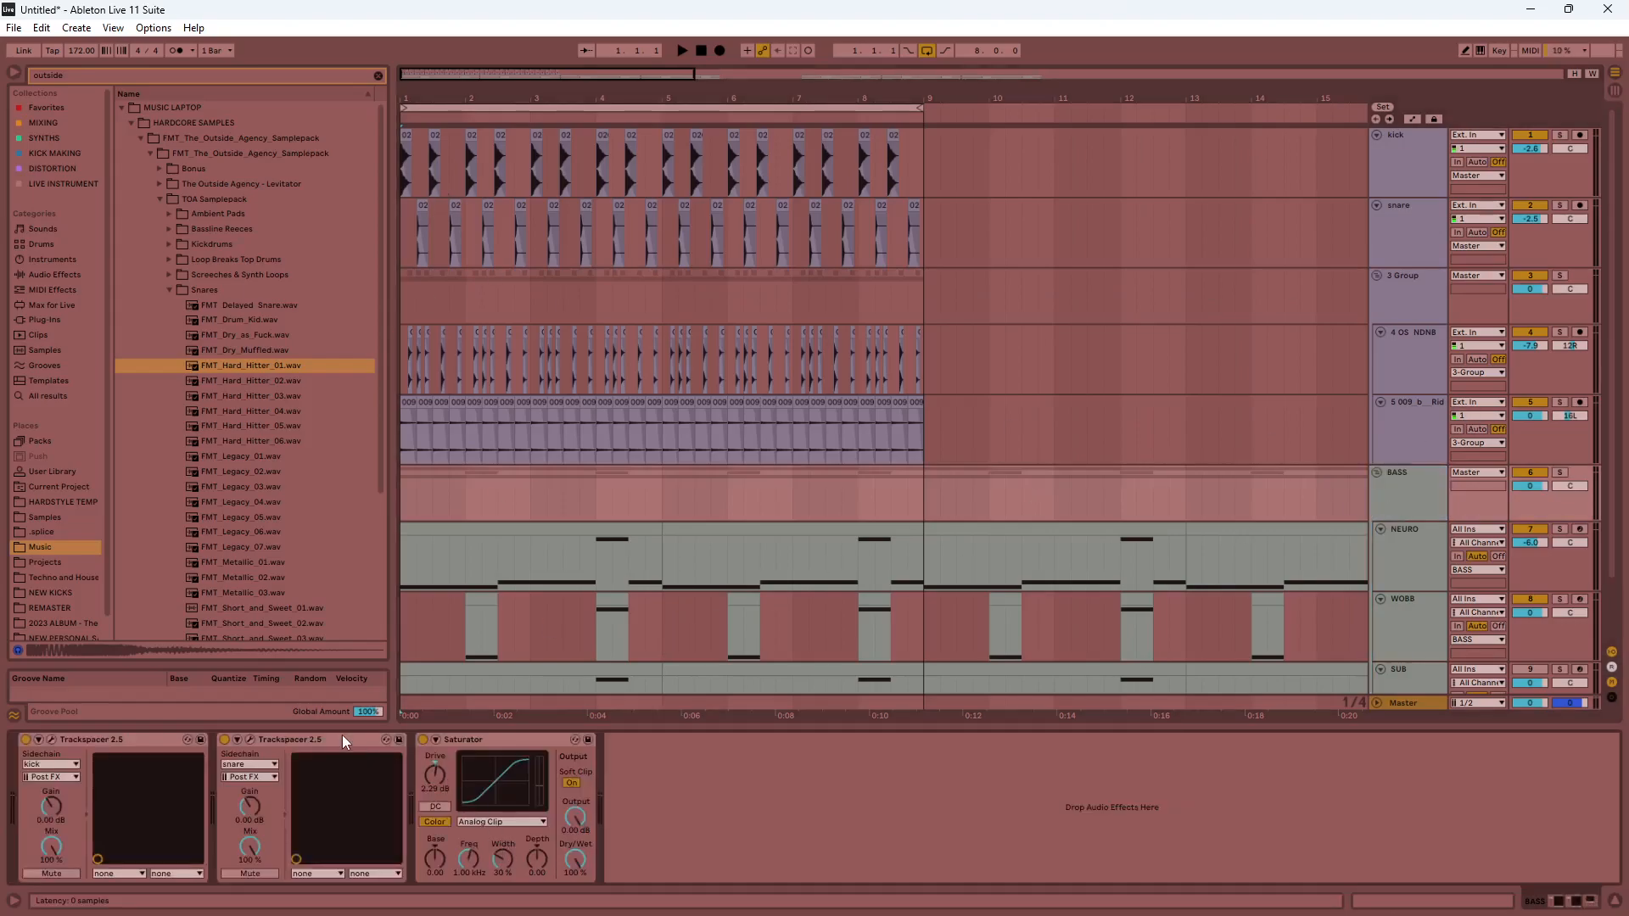
left_click(256, 740)
left_click(85, 736, "shift")
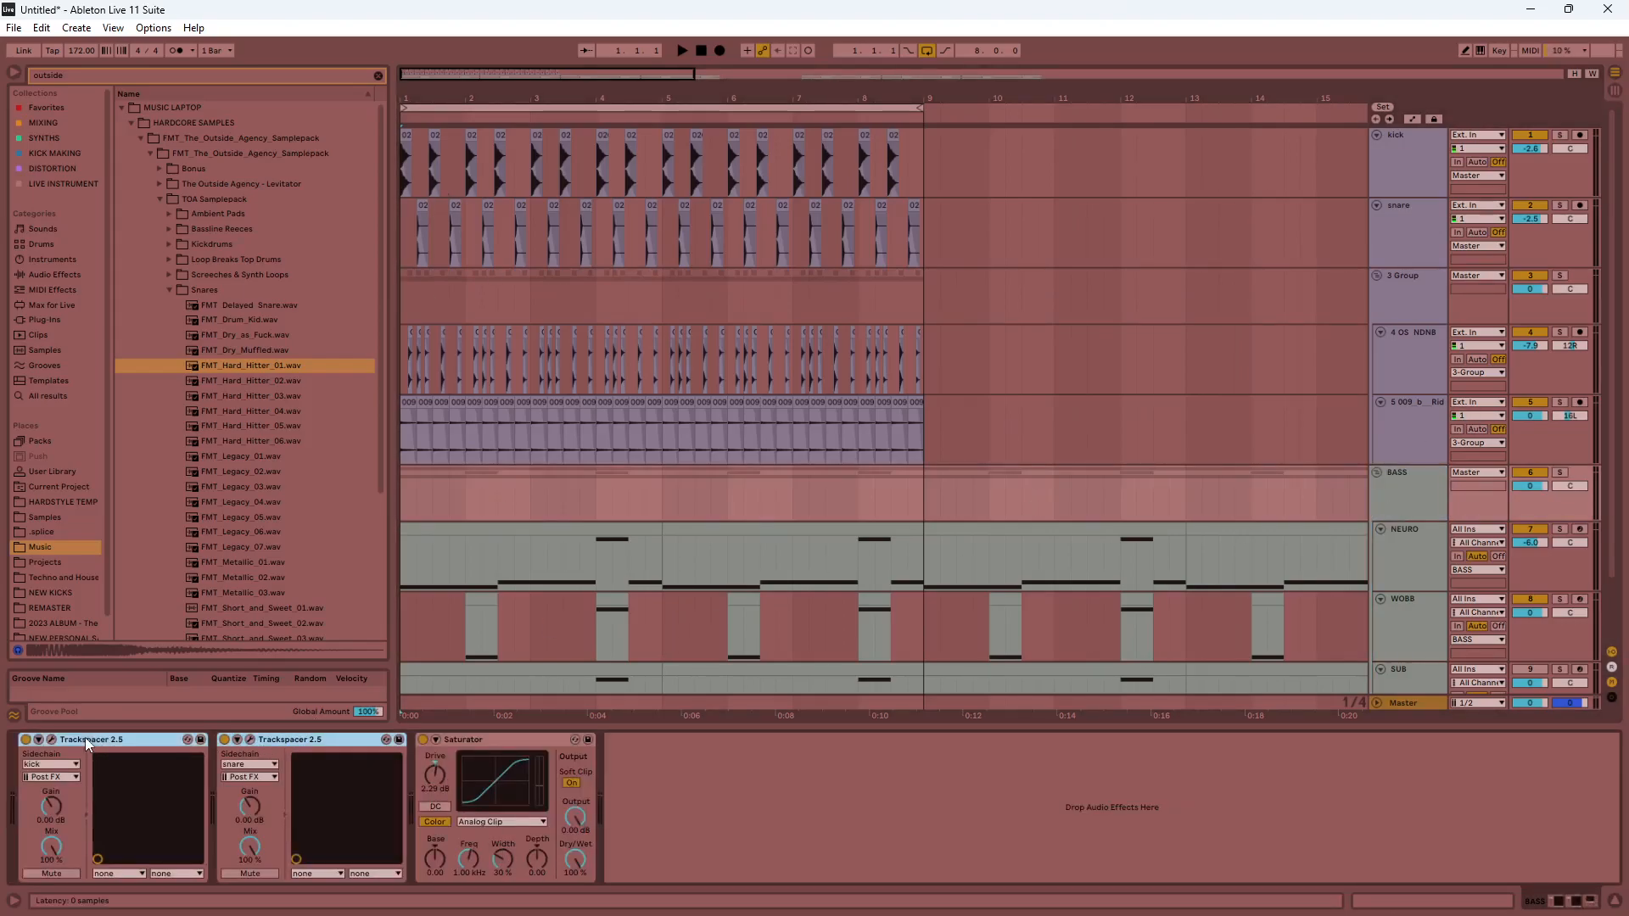
left_click(1412, 293)
left_click(660, 806)
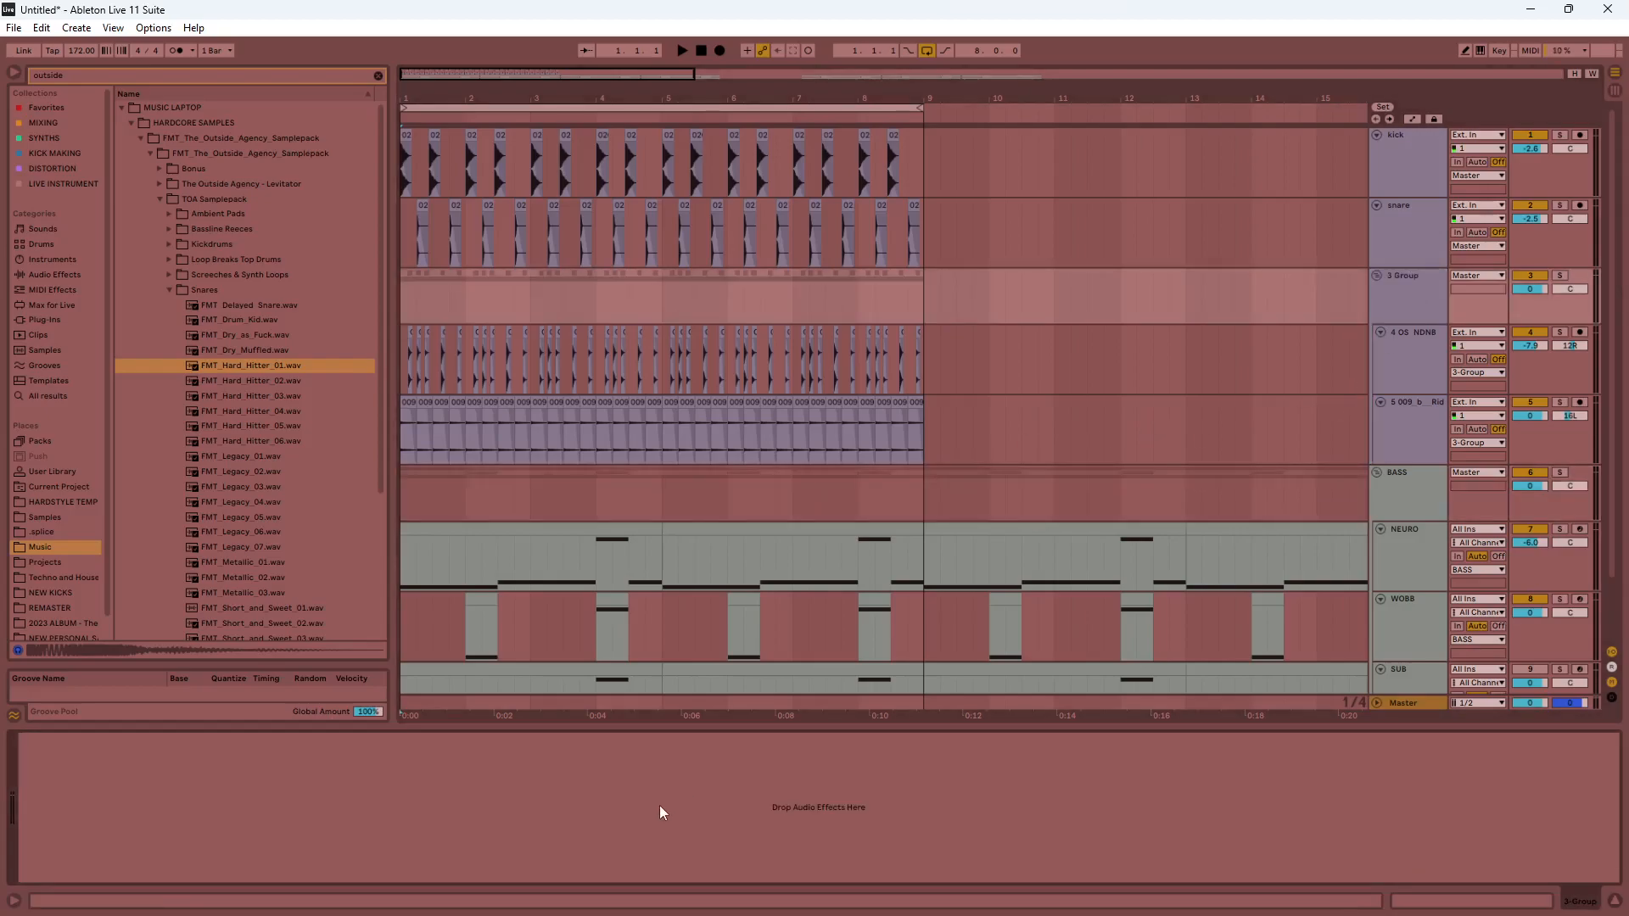
key("ctrl+v")
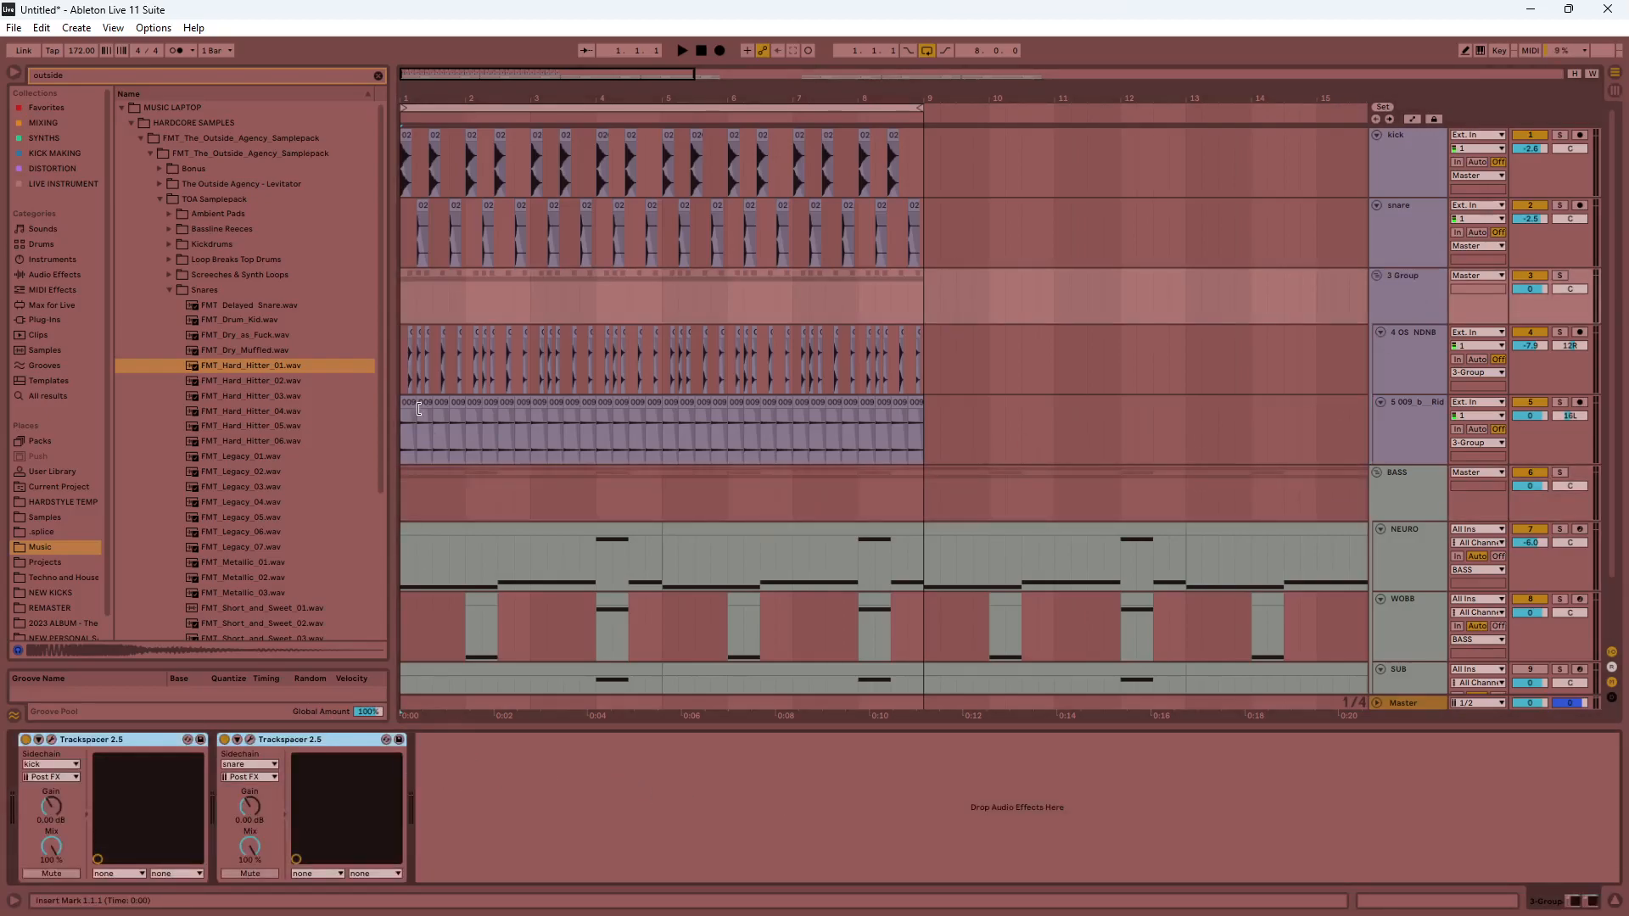
left_click(398, 430)
key("space")
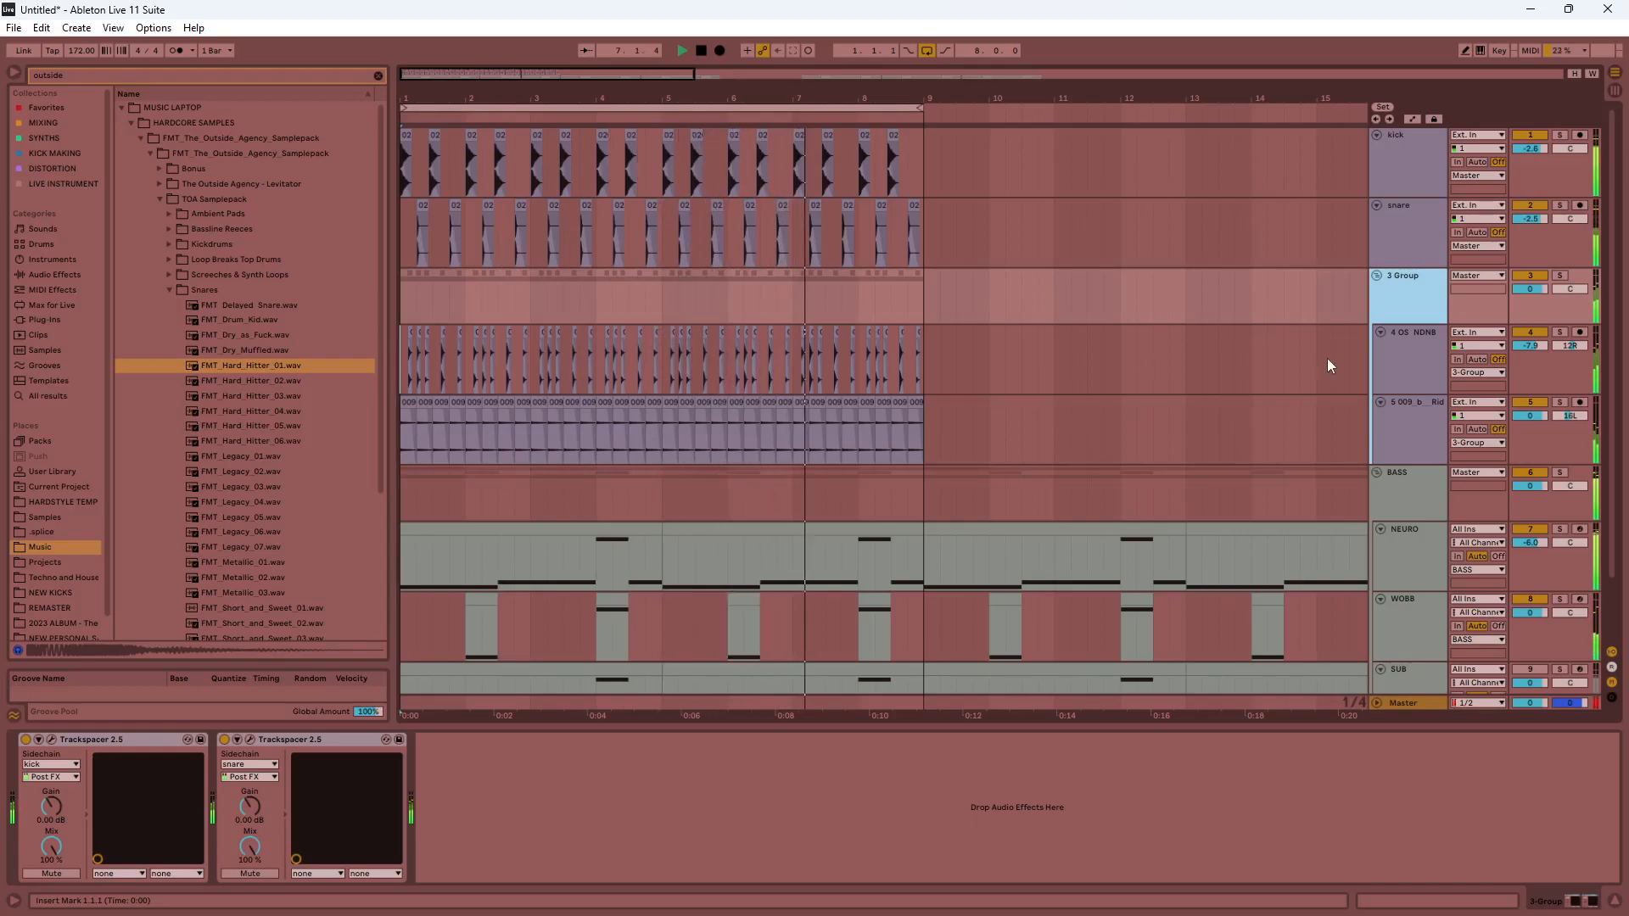
Transpose all the ride clips upward and replay the loop to check the sound.
left_click(915, 420)
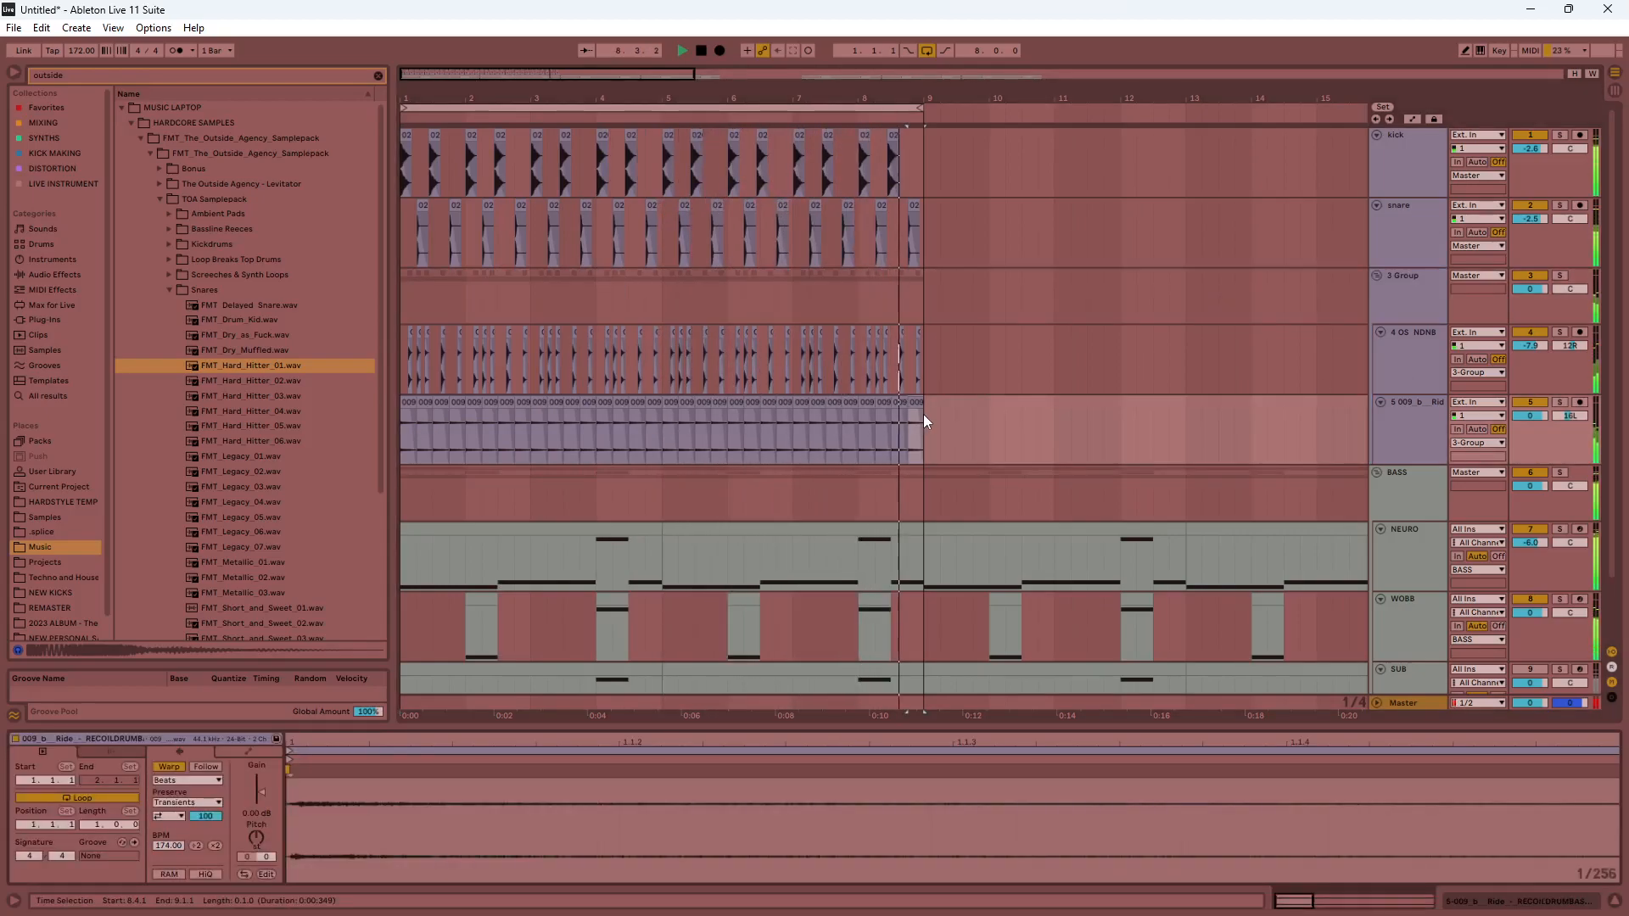
key("space")
left_click_drag(256, 838, 256, 816)
key("space")
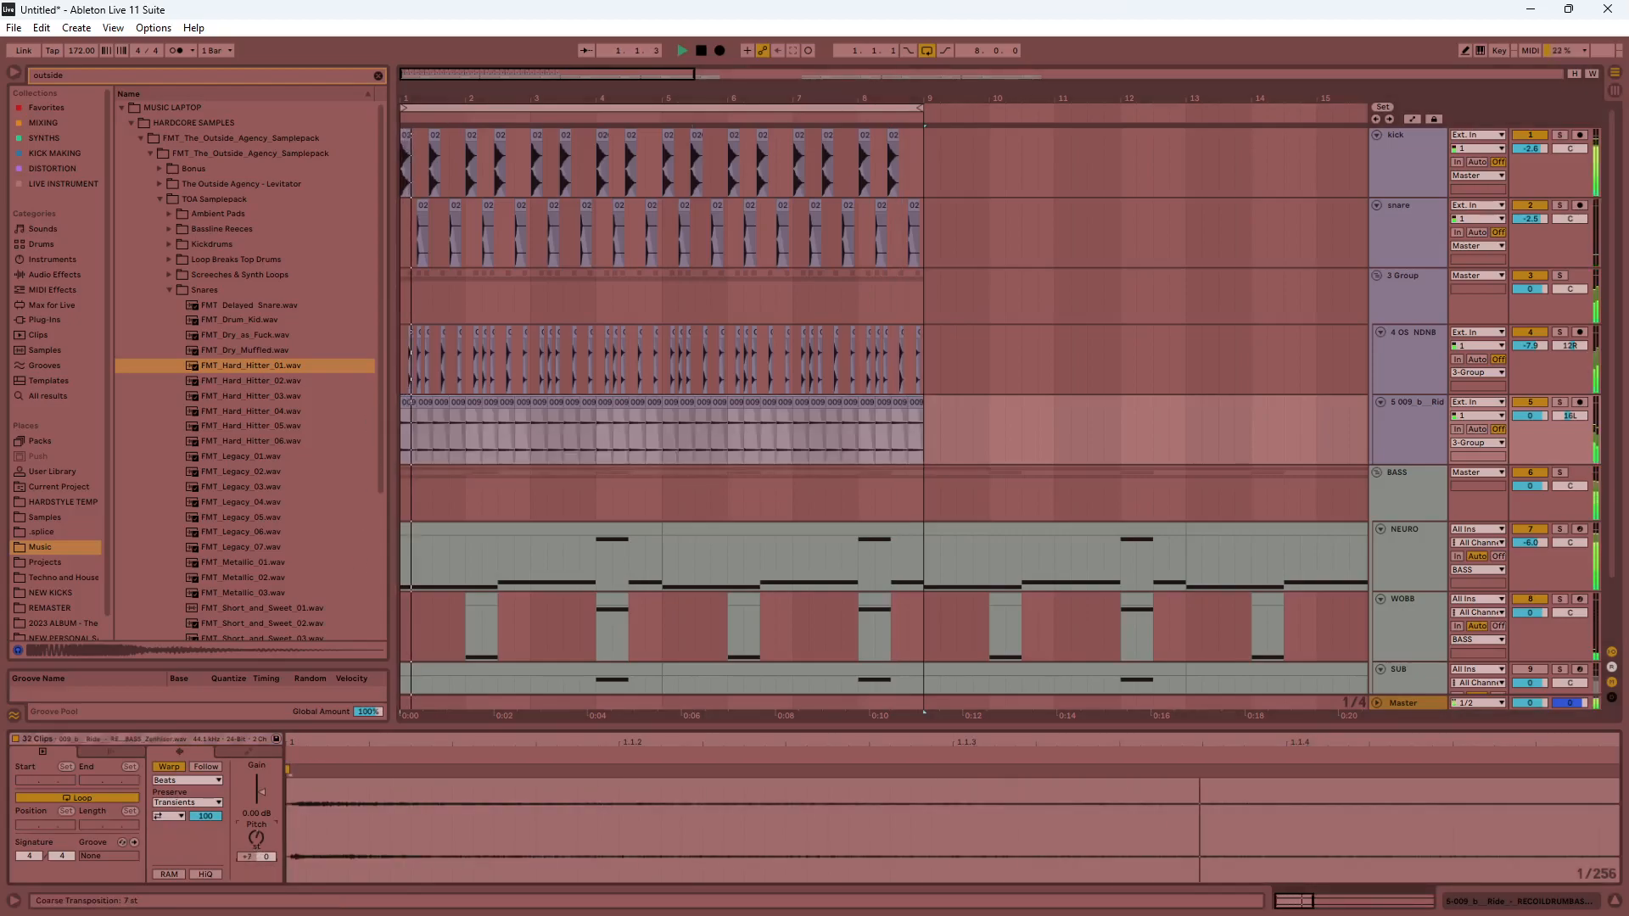
key("space")
Collapse the clip details and highlight all the drum clips across bars 1 to 8.
left_click_drag(599, 728, 585, 910)
left_click_drag(440, 443, 1021, 390)
left_click_drag(921, 398, 403, 144)
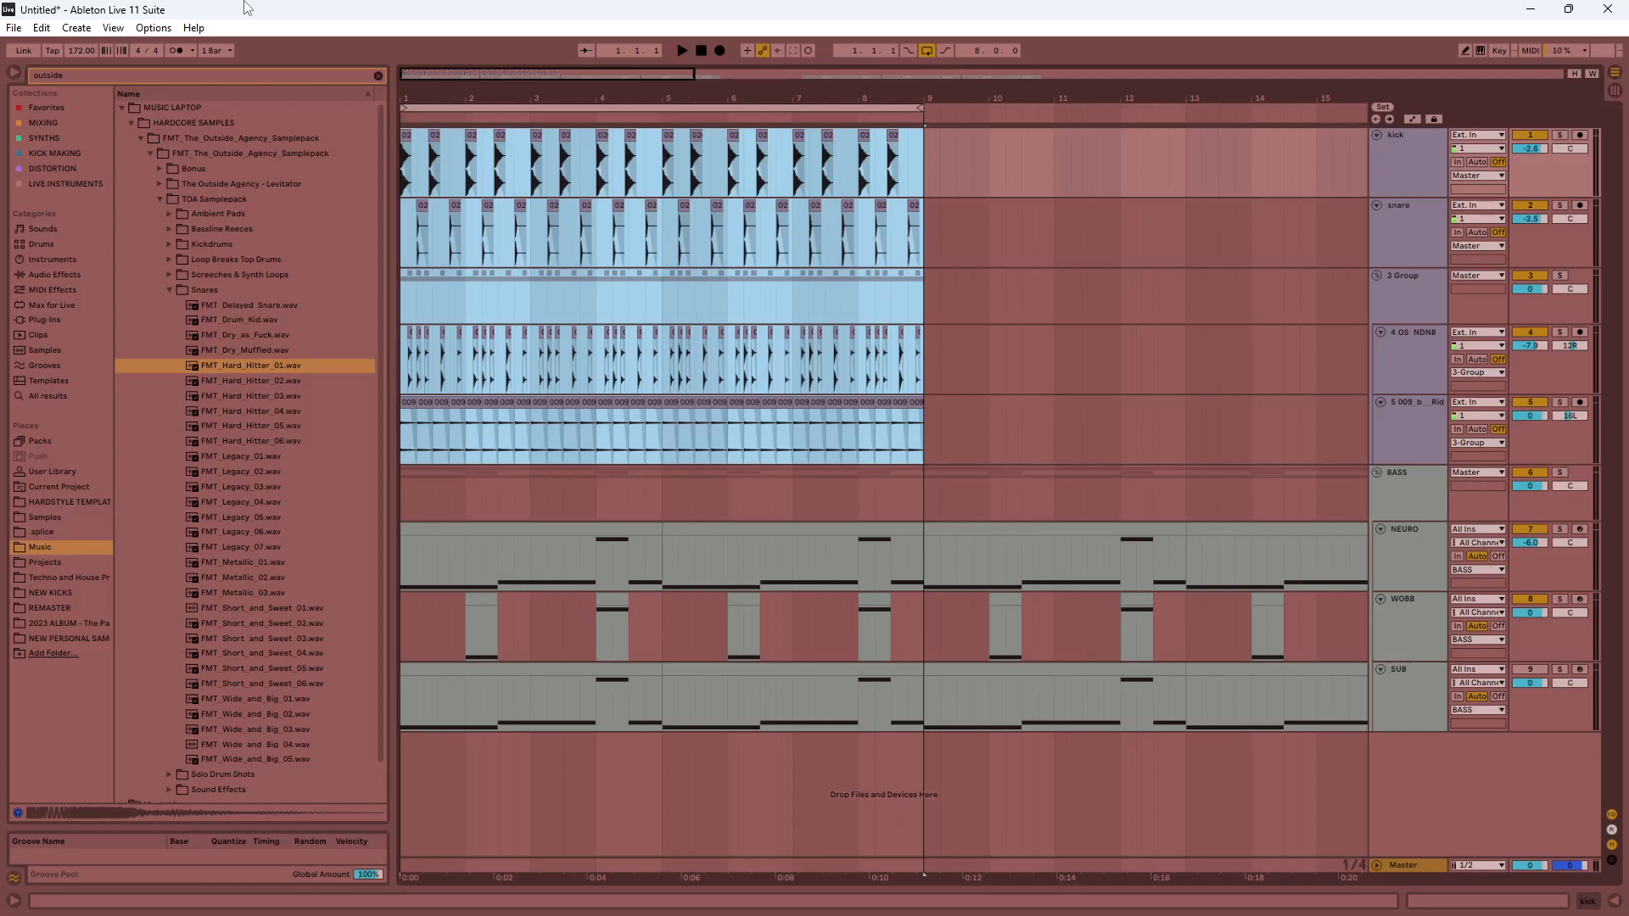
Fold the hat and ride group and insert a new audio track below the snare track.
right_click(1402, 421)
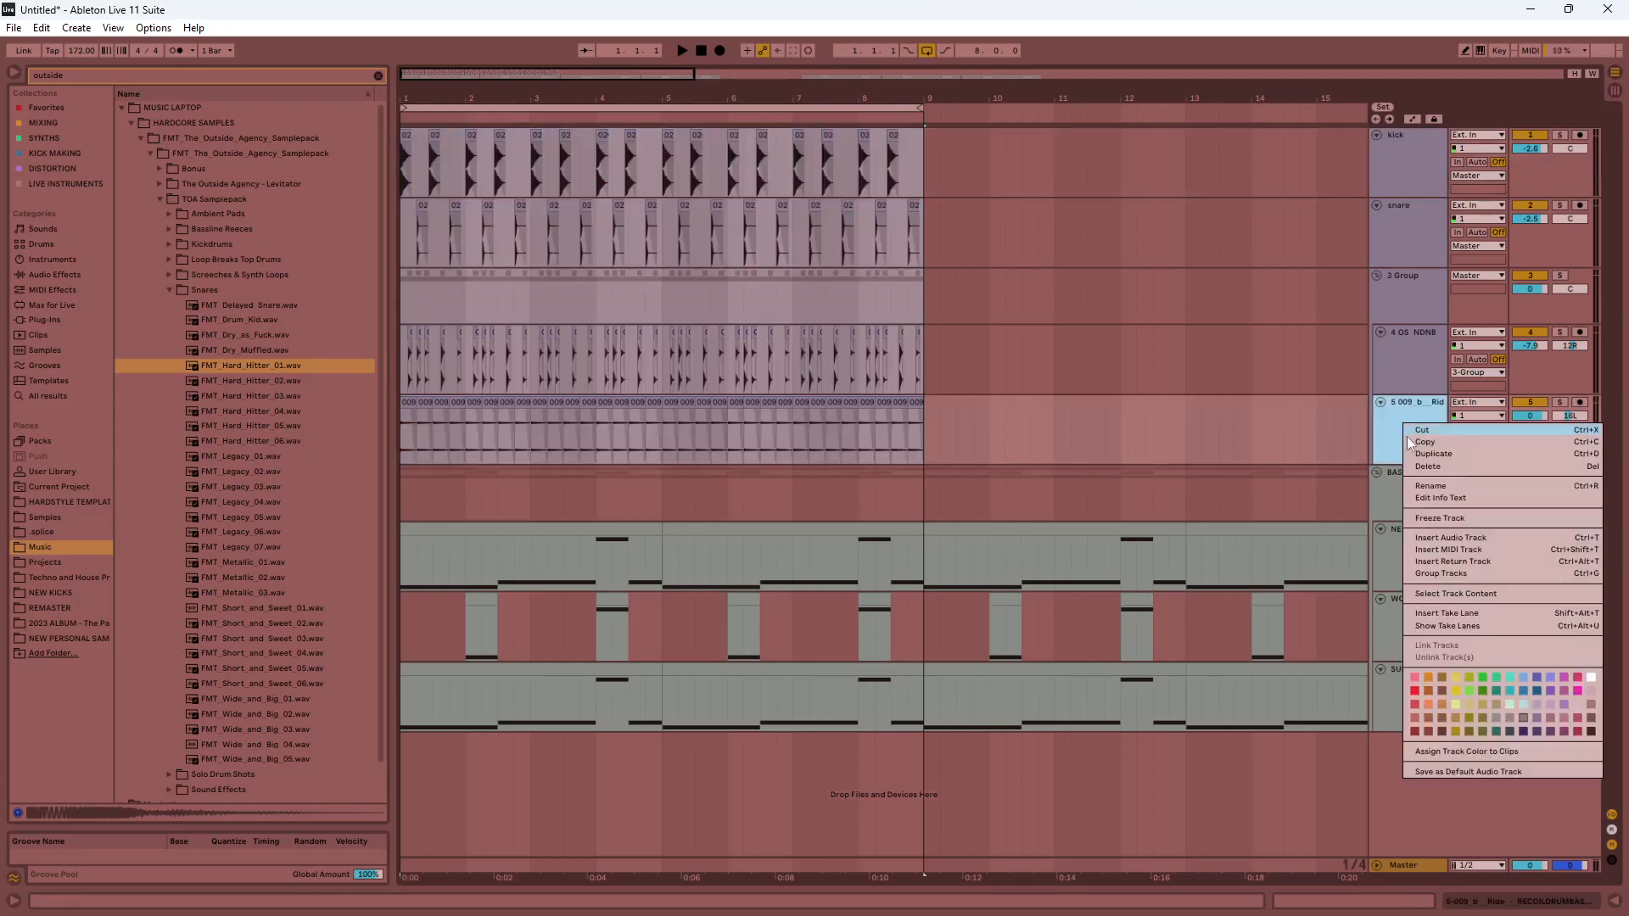
left_click(1387, 287)
left_click(1376, 276)
right_click(1392, 251)
left_click(1443, 366)
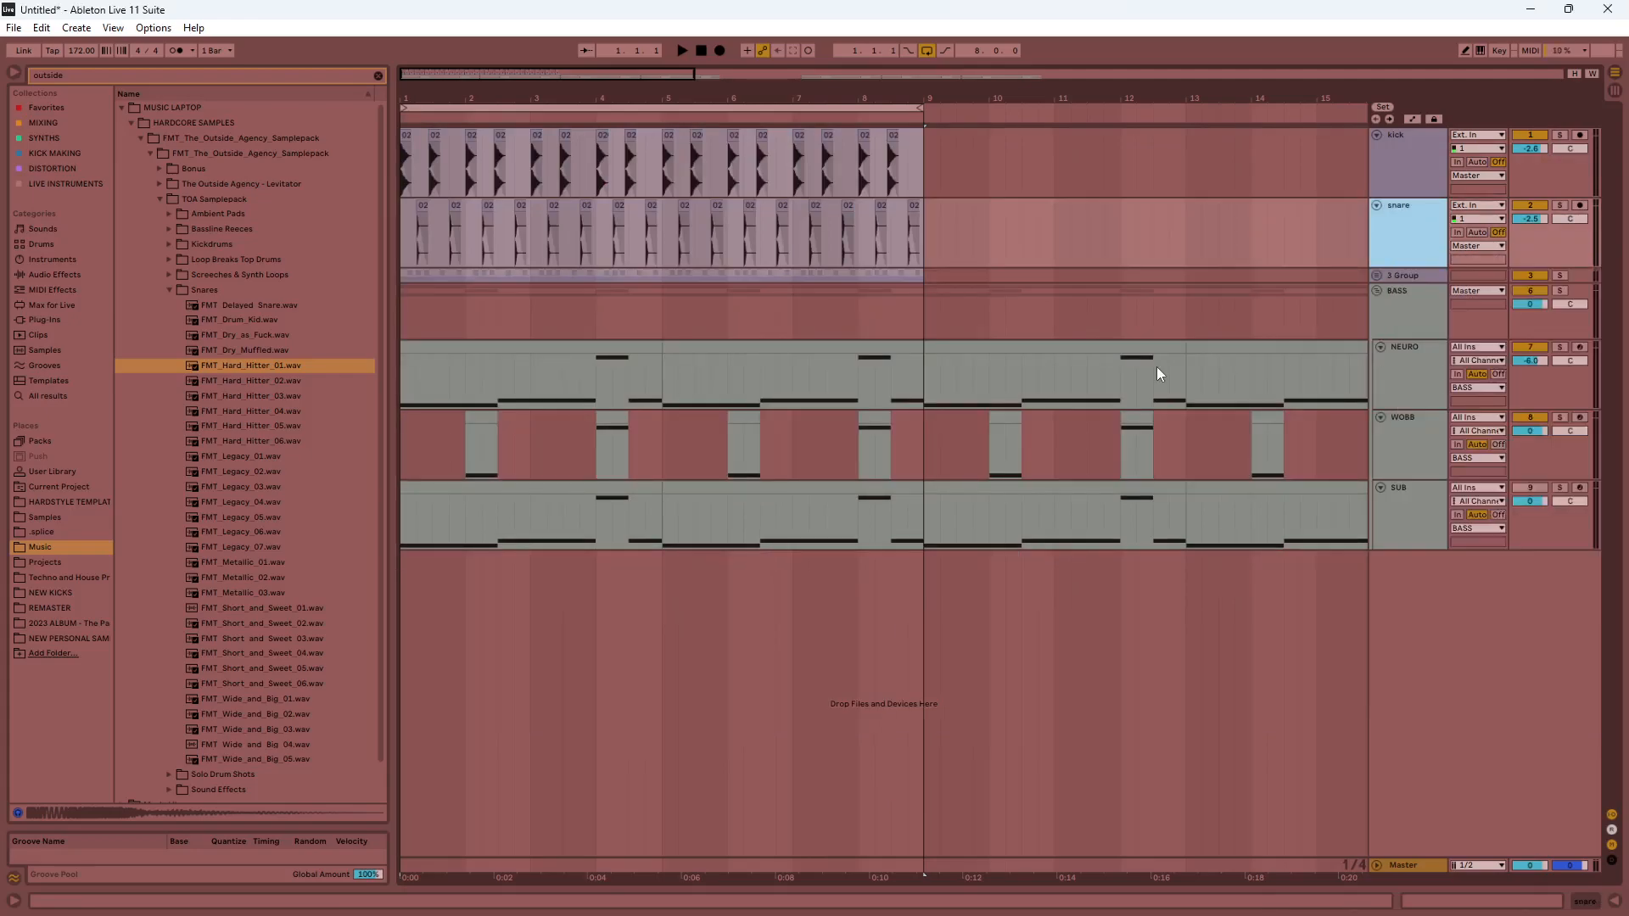
Search the sample browser for "90s".
left_click(90, 75)
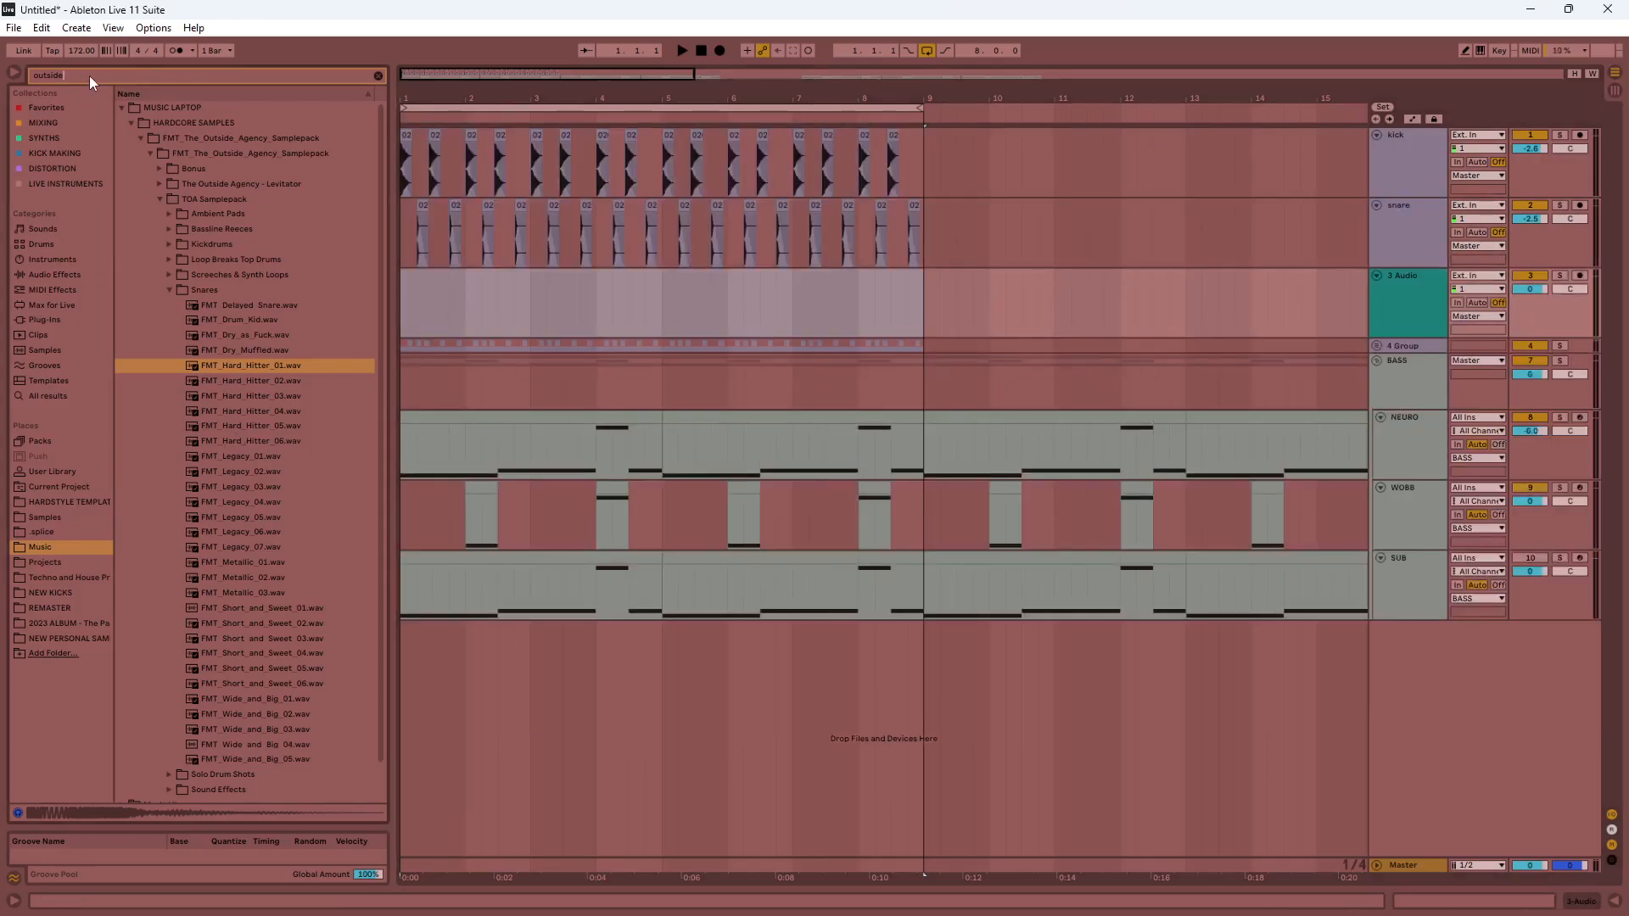
key("ctrl+a")
type("90s")
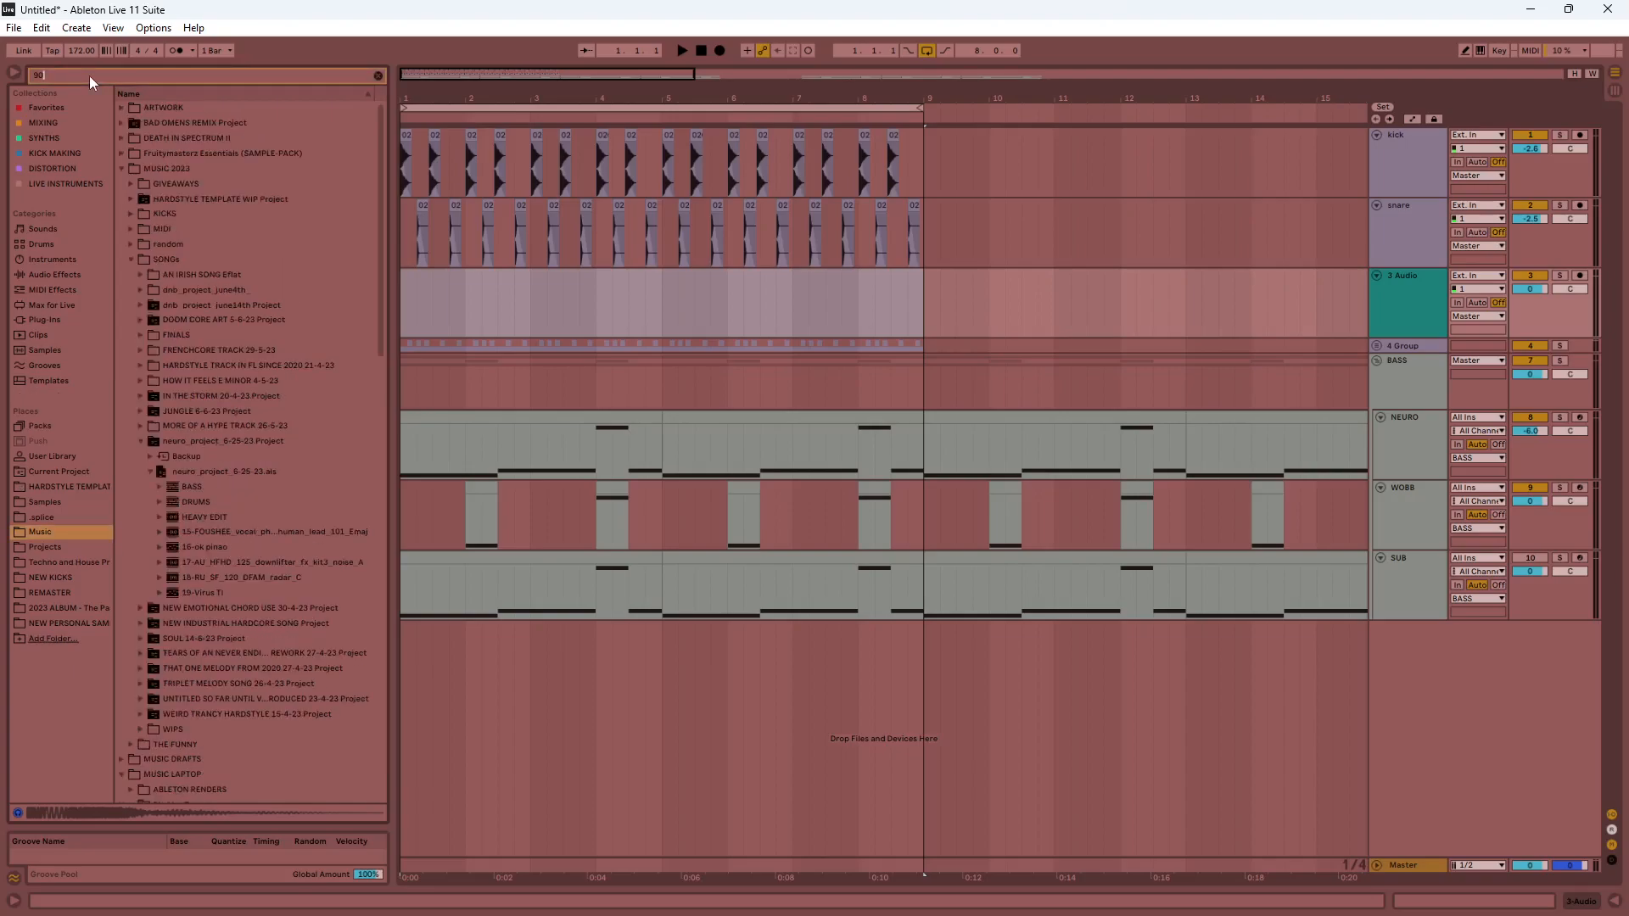
Browse the Music Needs and Samples folders in the "90s" results down to the JUNGLE SAMPLES folder.
left_click(121, 108)
left_click(121, 123)
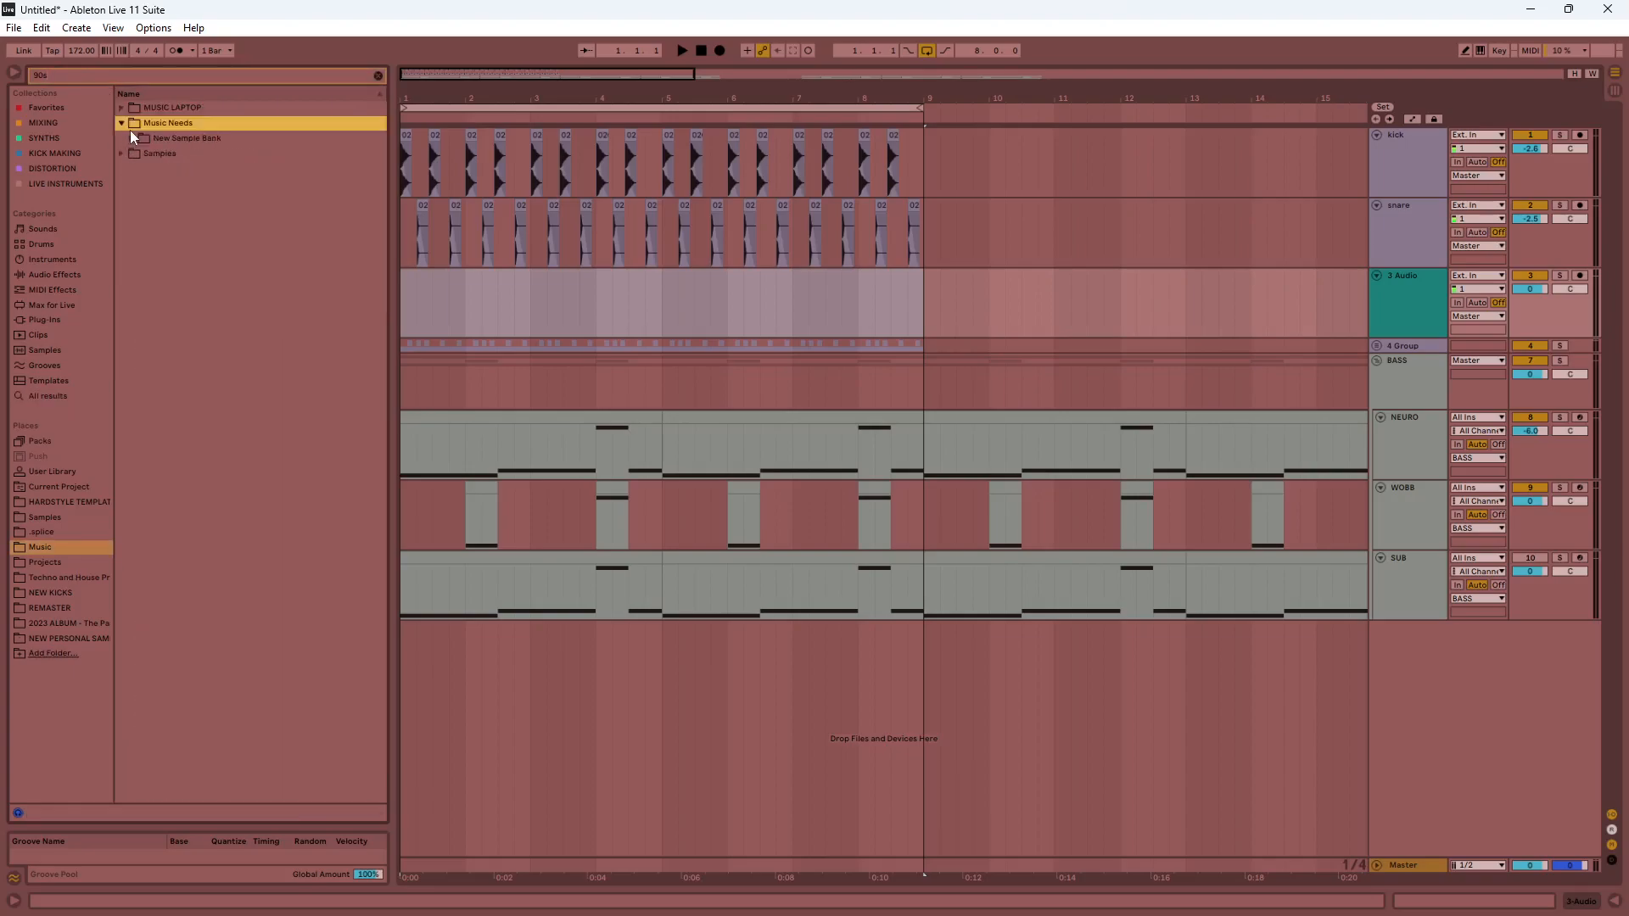
left_click(131, 138)
left_click(141, 153)
left_click(122, 245)
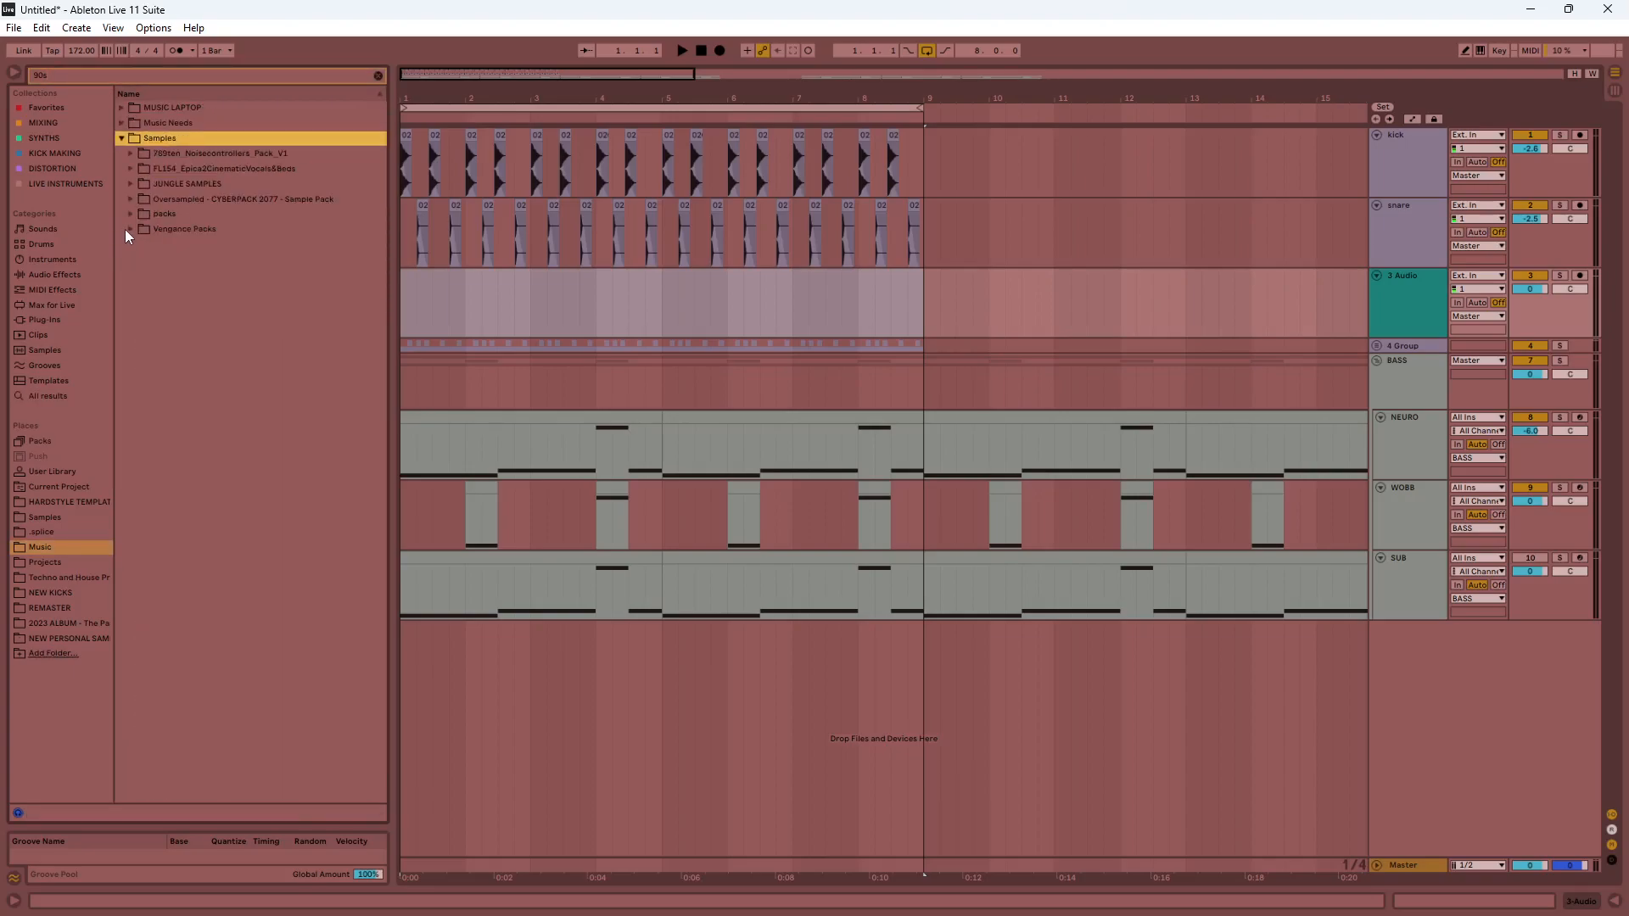
left_click(132, 184)
left_click(132, 185)
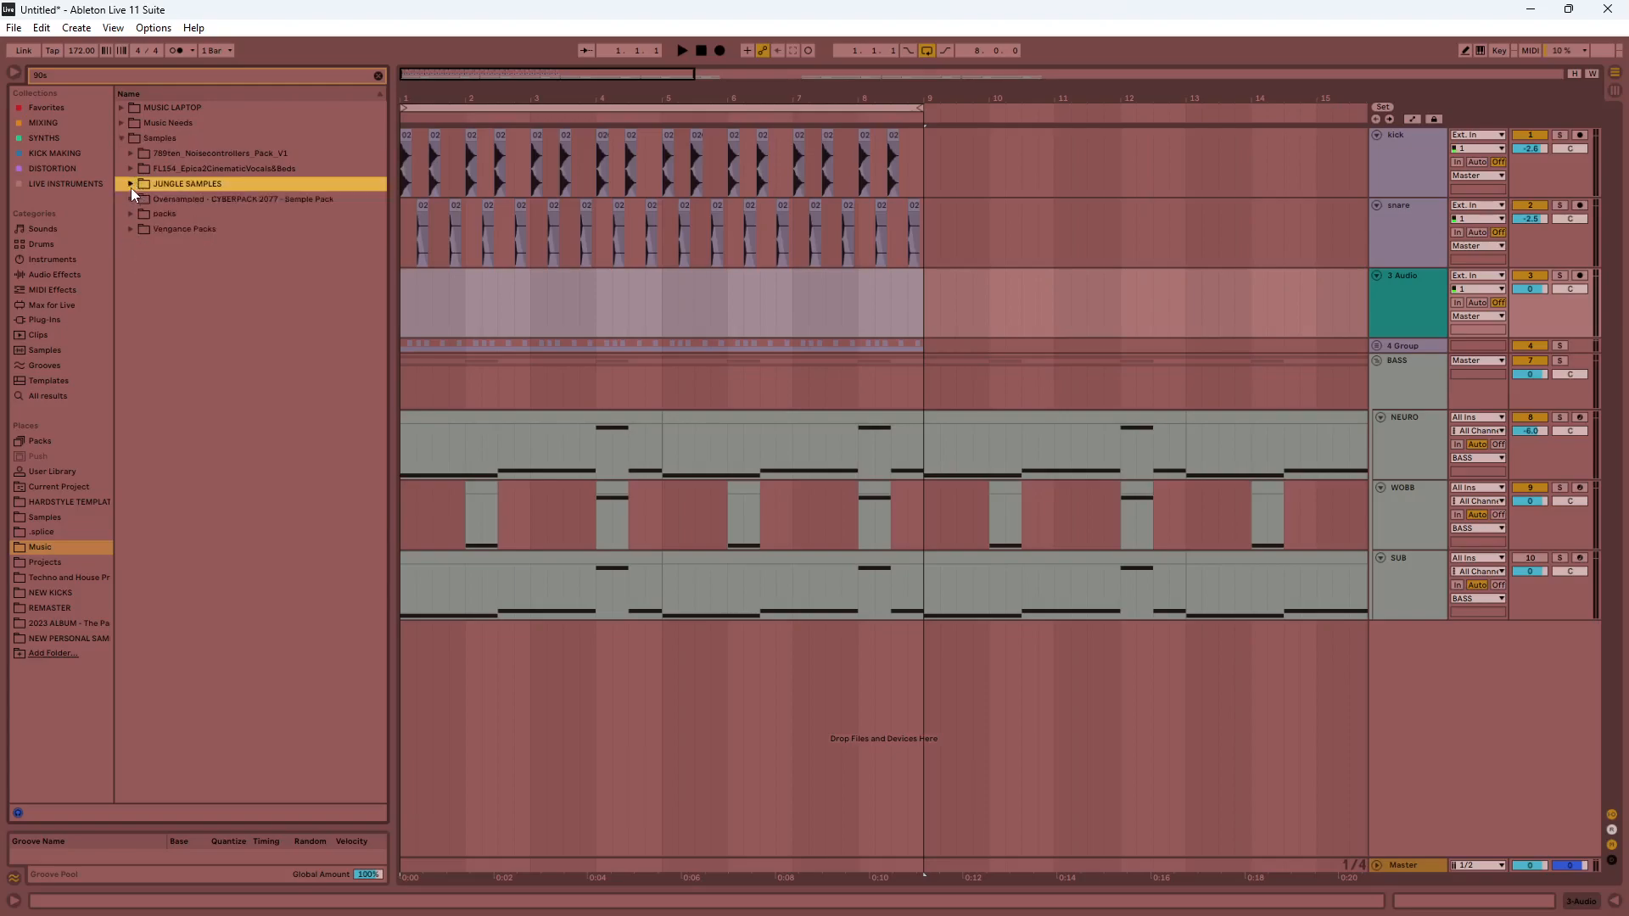
Search the sample browser for "jungle" and expand the Breaks folder of the Jungle Jungle 1989 to 1999 pack.
left_click(71, 74)
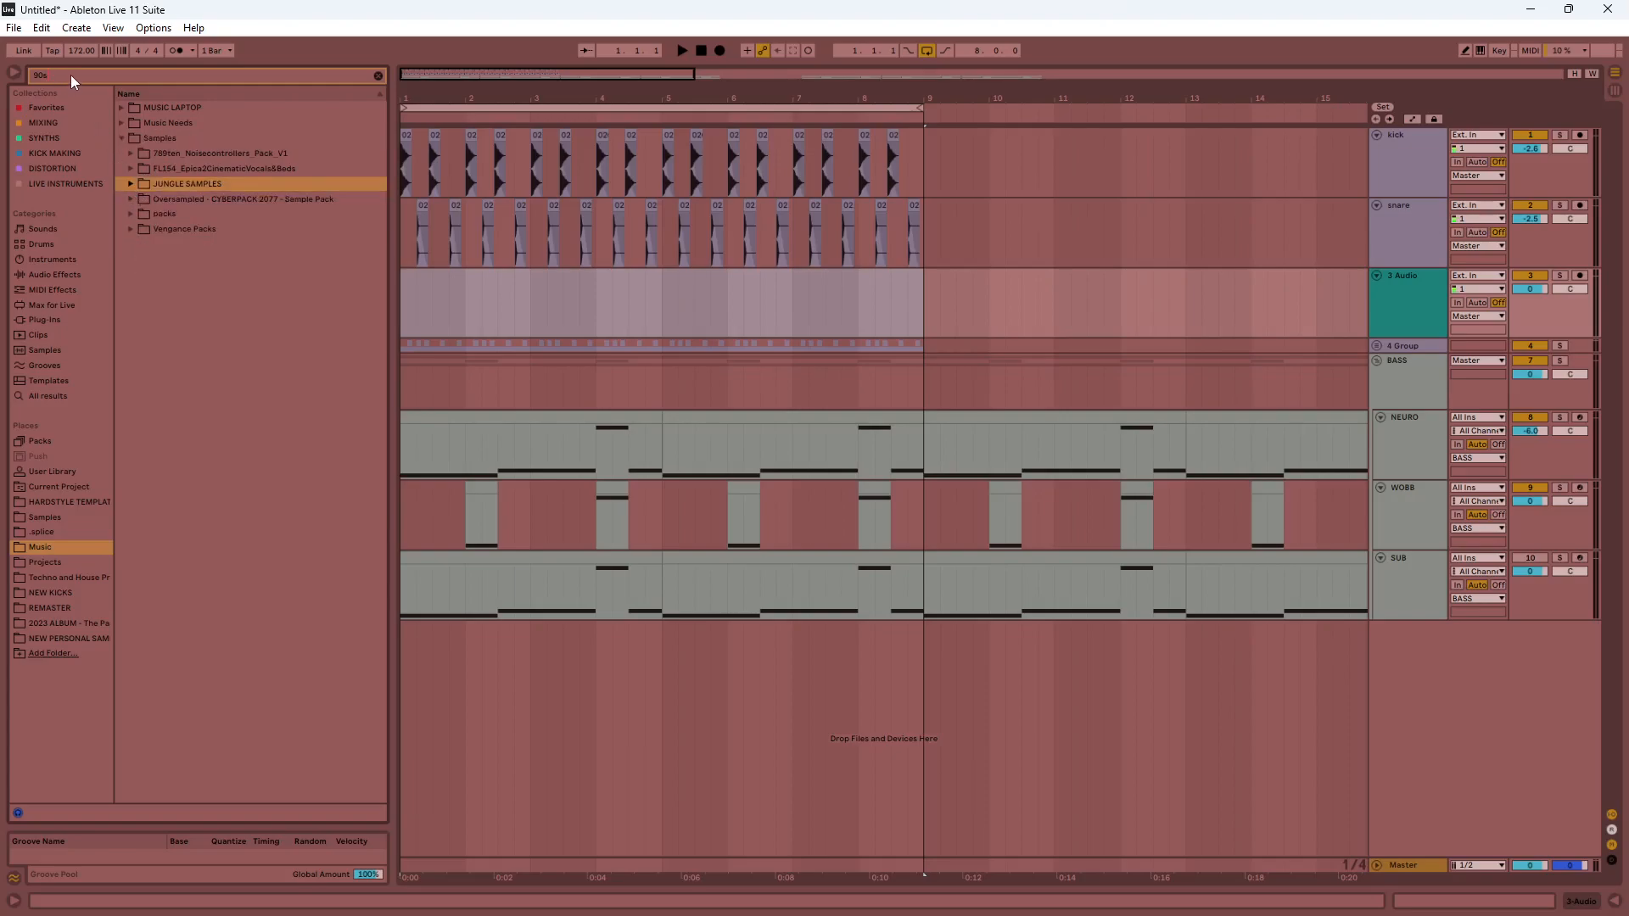
key("BackSpace")
key("BackSpace")
key("BackSpace")
type("jungle")
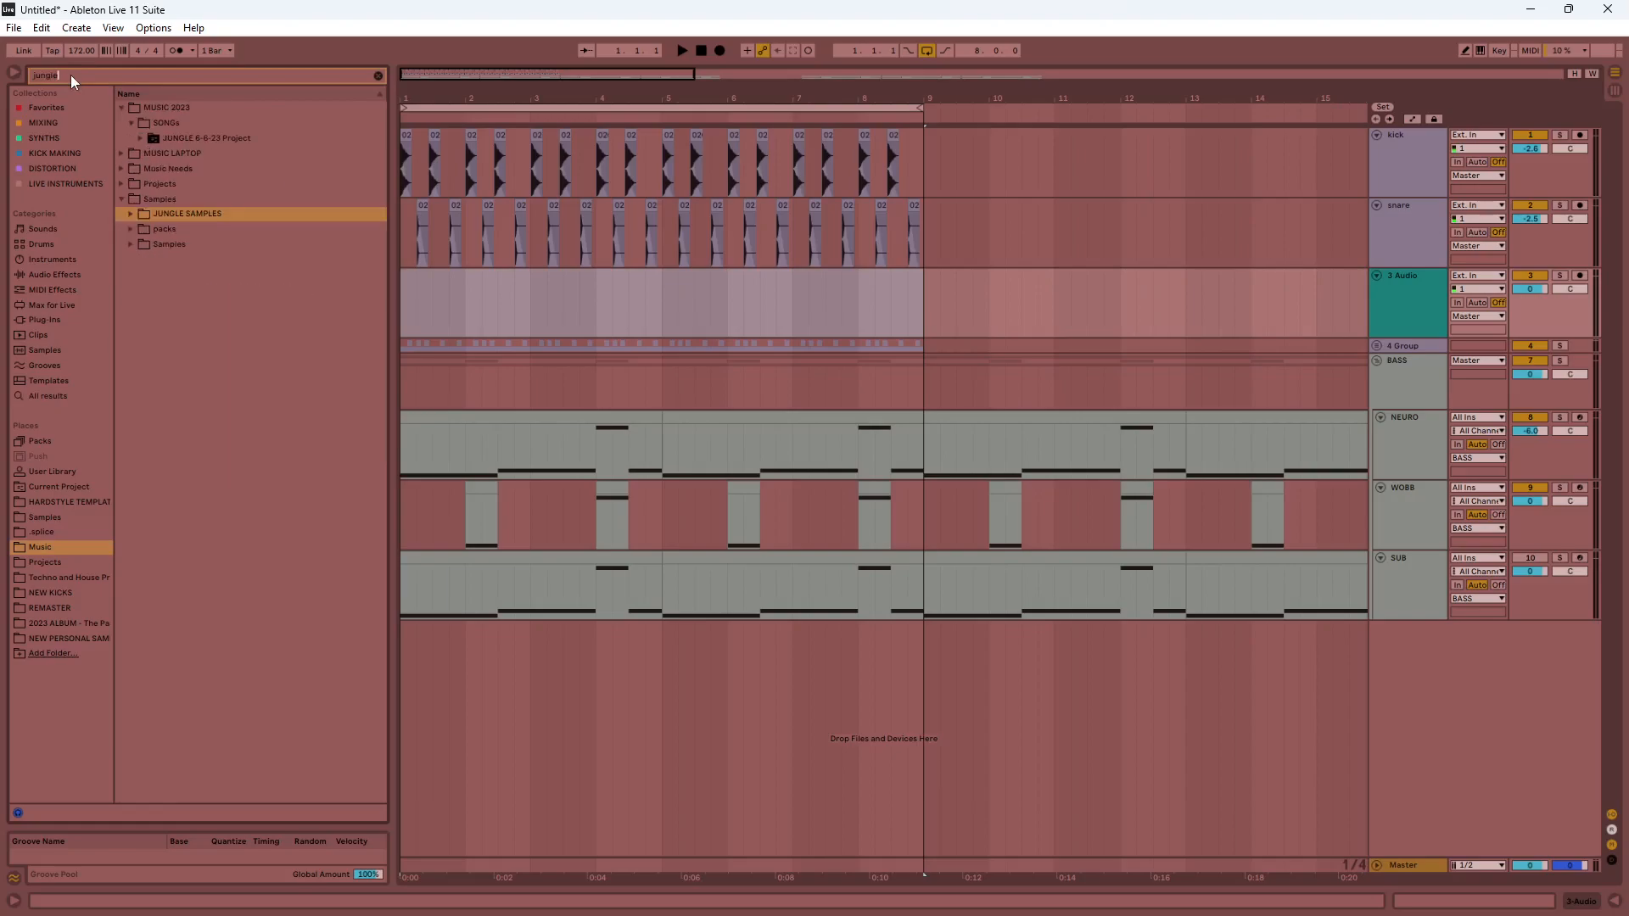
left_click(126, 166)
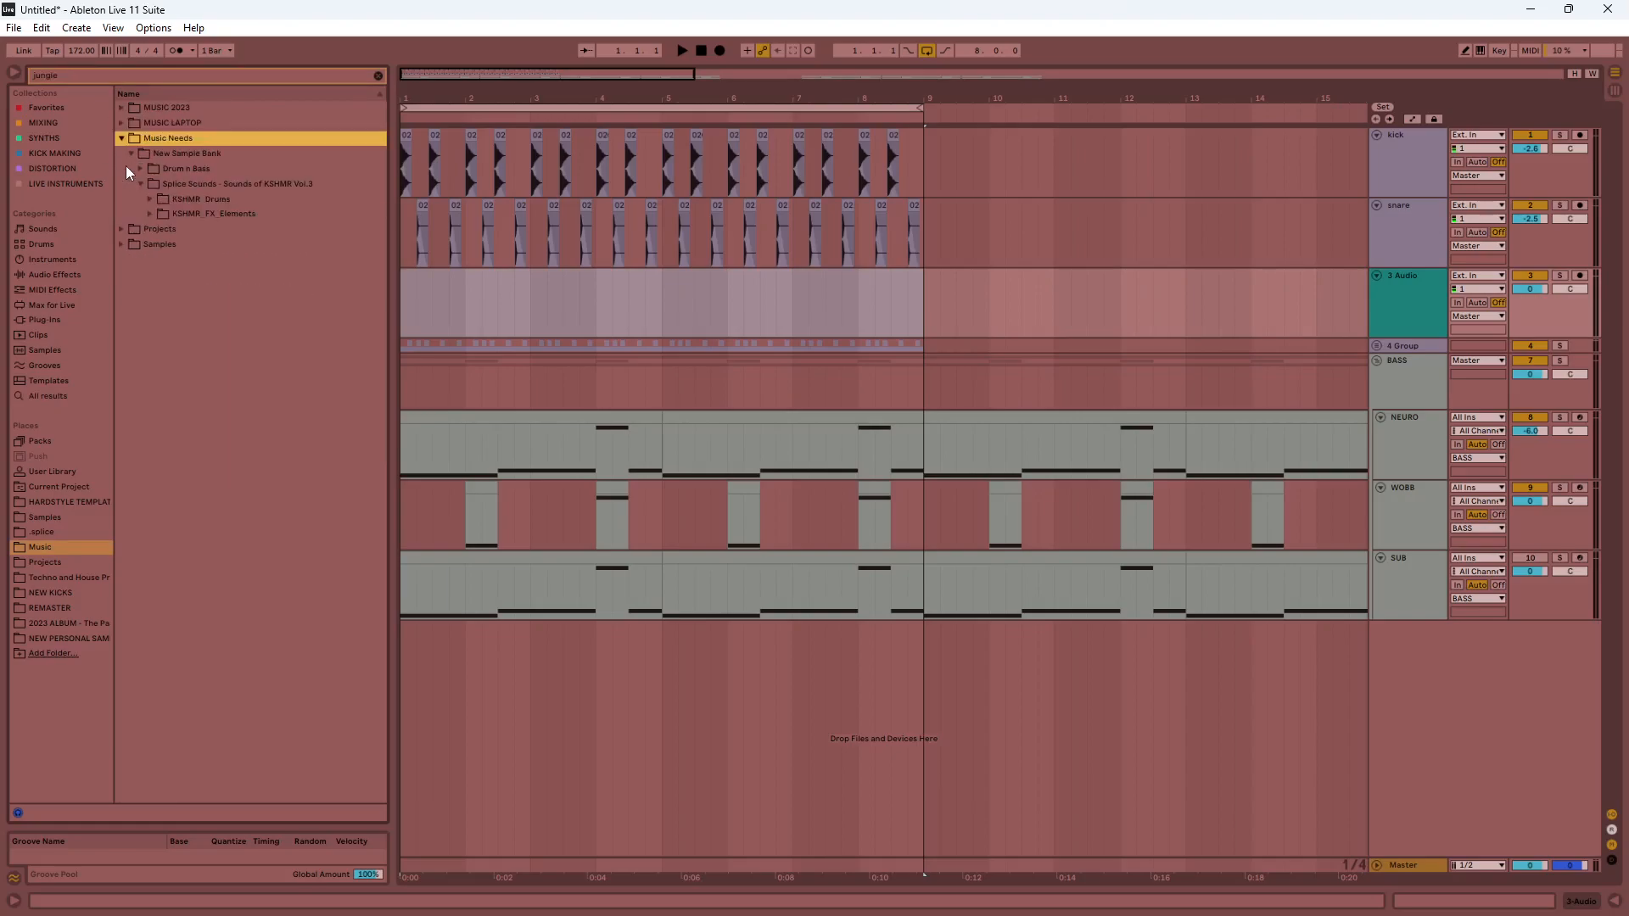
left_click(136, 166)
left_click(142, 170)
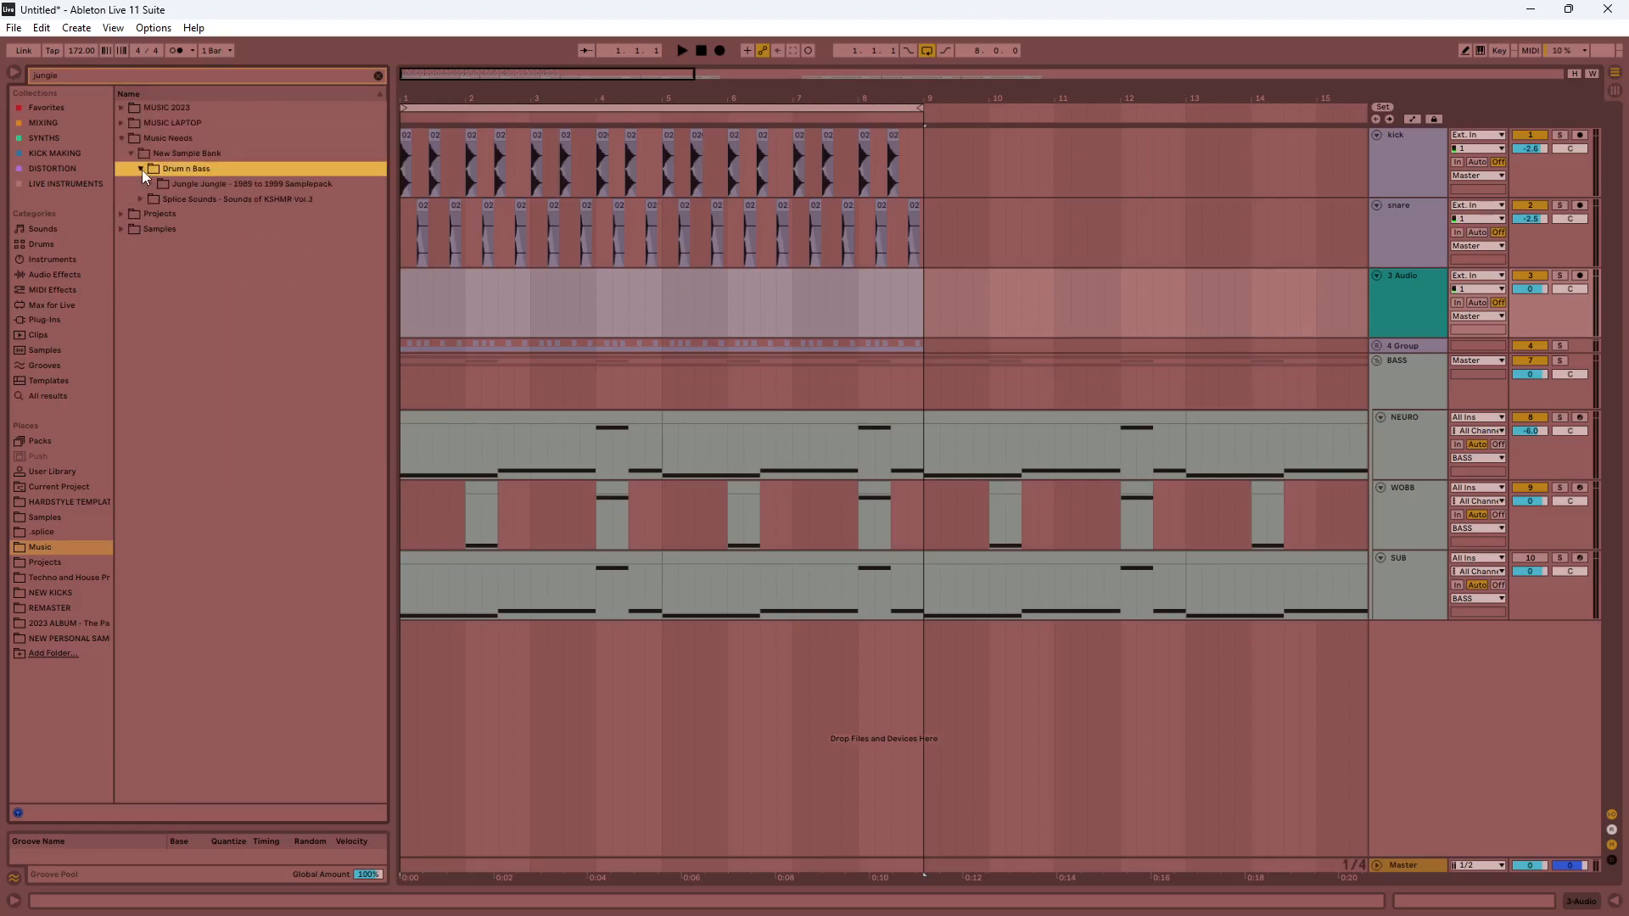
left_click(151, 184)
left_click(160, 214)
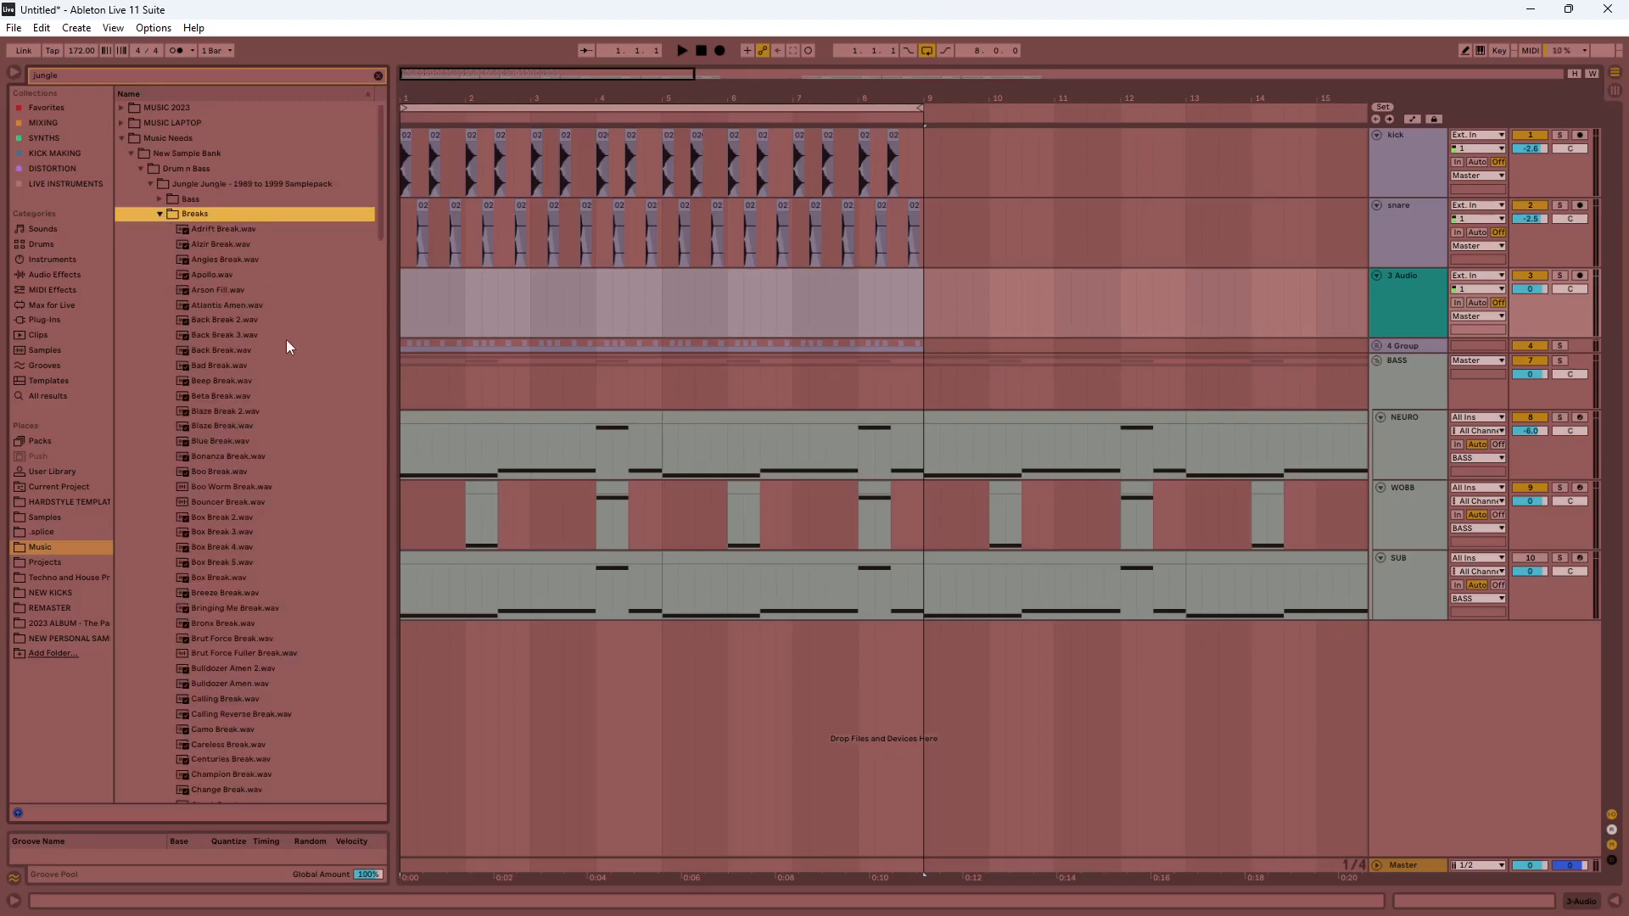
Audition several breaks from the Breaks folder, including Box Break 5, Beta Break, Camo Break and Careless Break.
left_click(242, 593)
left_click(209, 561)
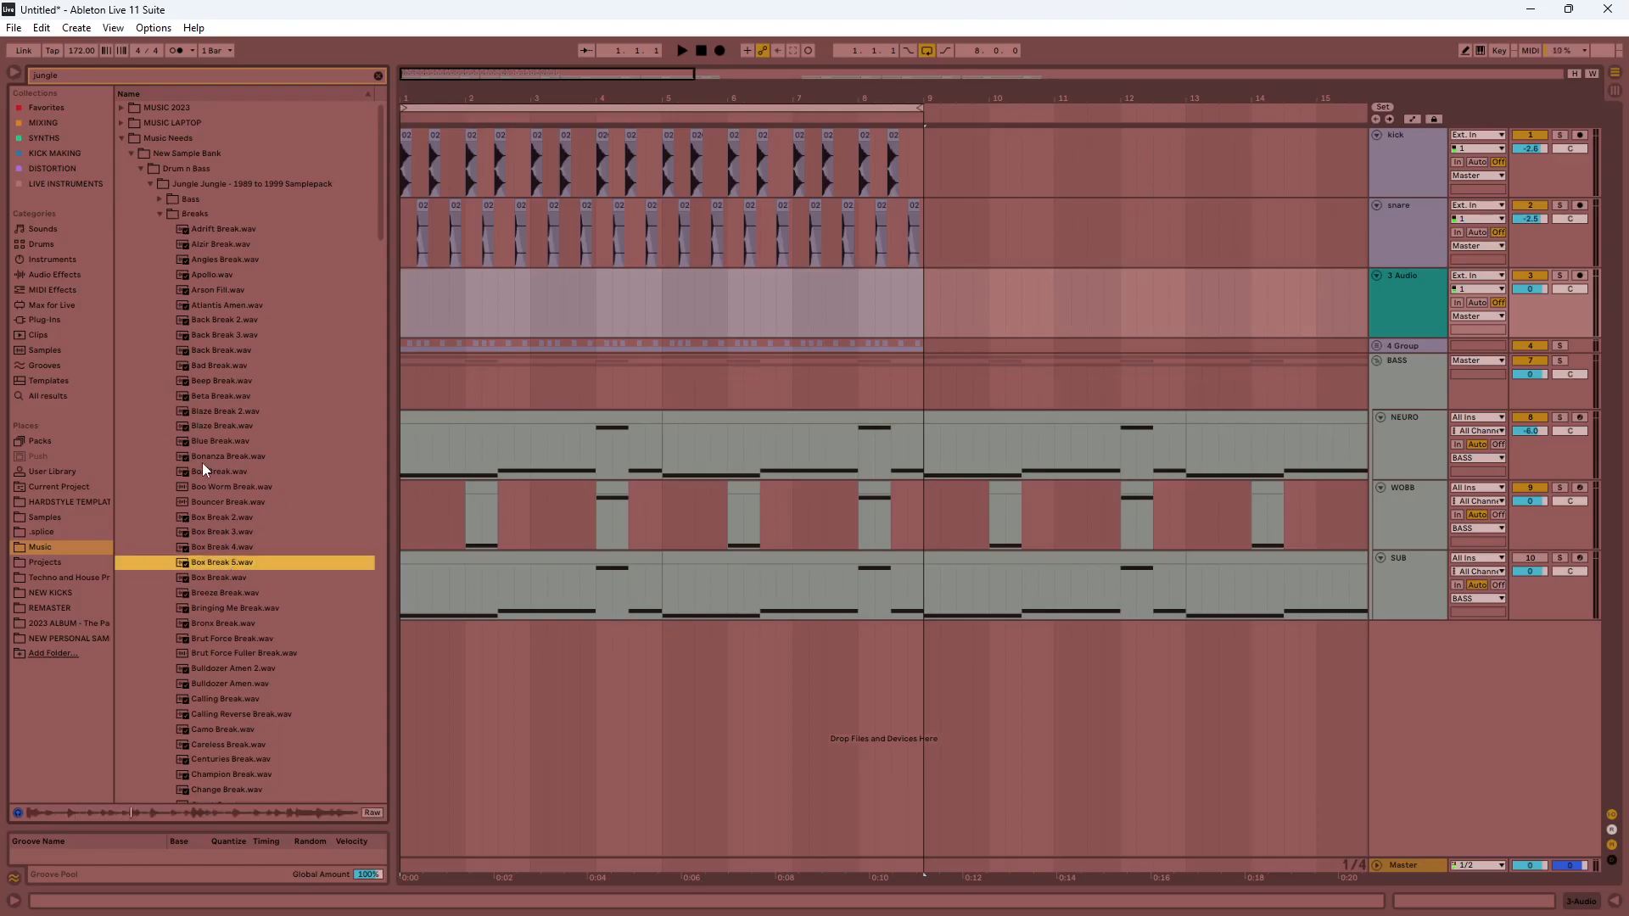
left_click(271, 335)
left_click(216, 396)
scroll(217, 509, "down", 2)
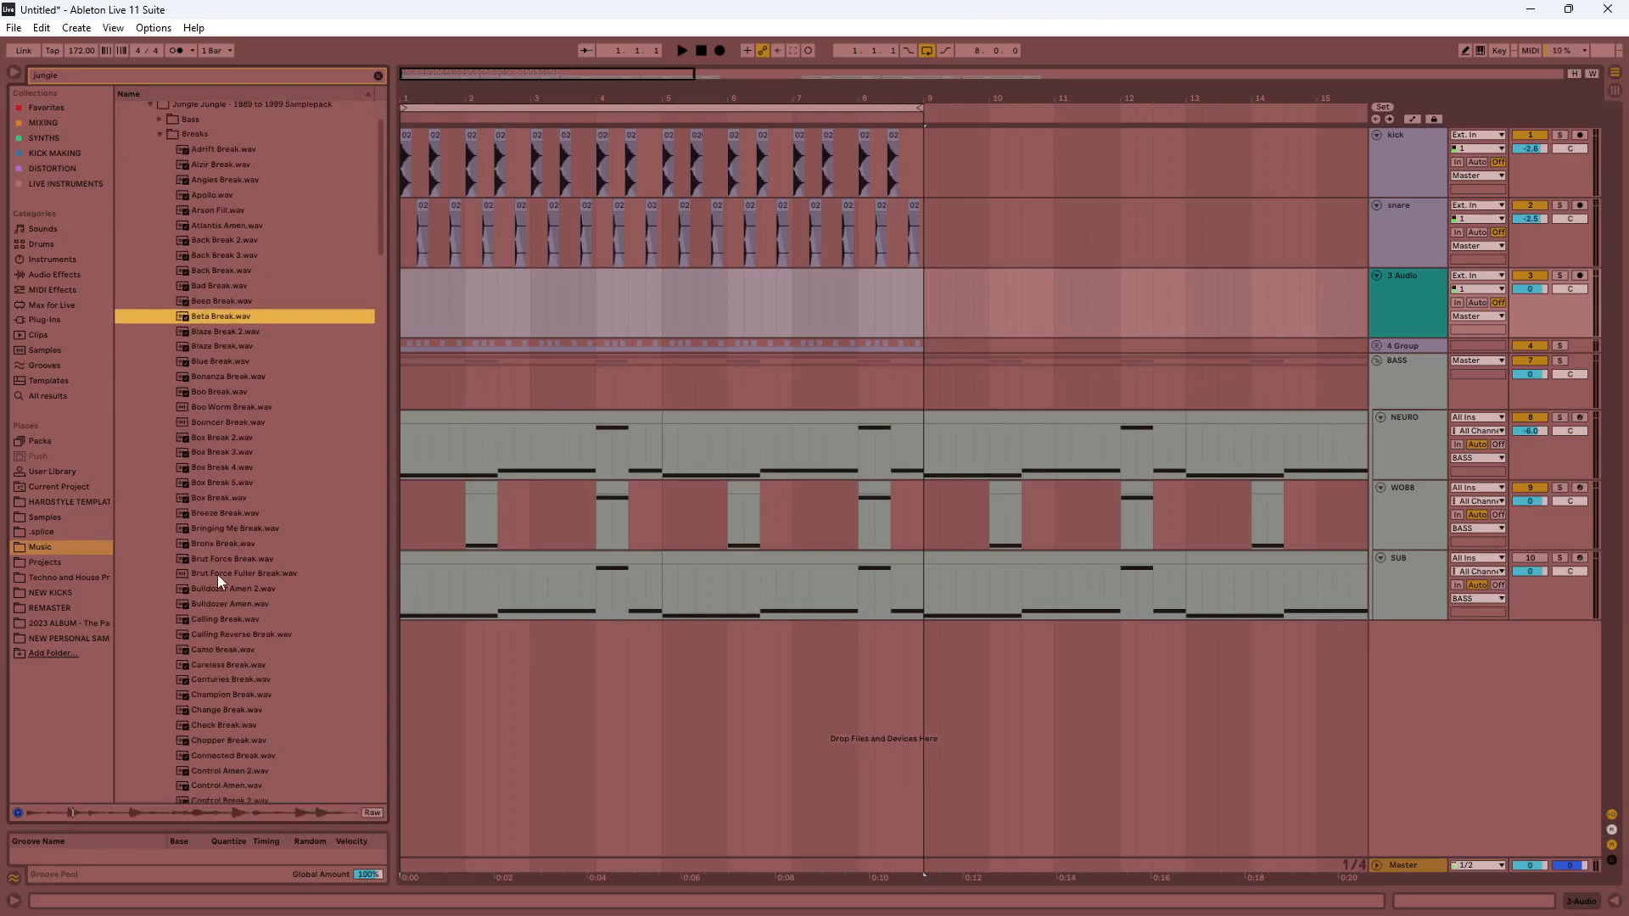
left_click(217, 648)
left_click(220, 665)
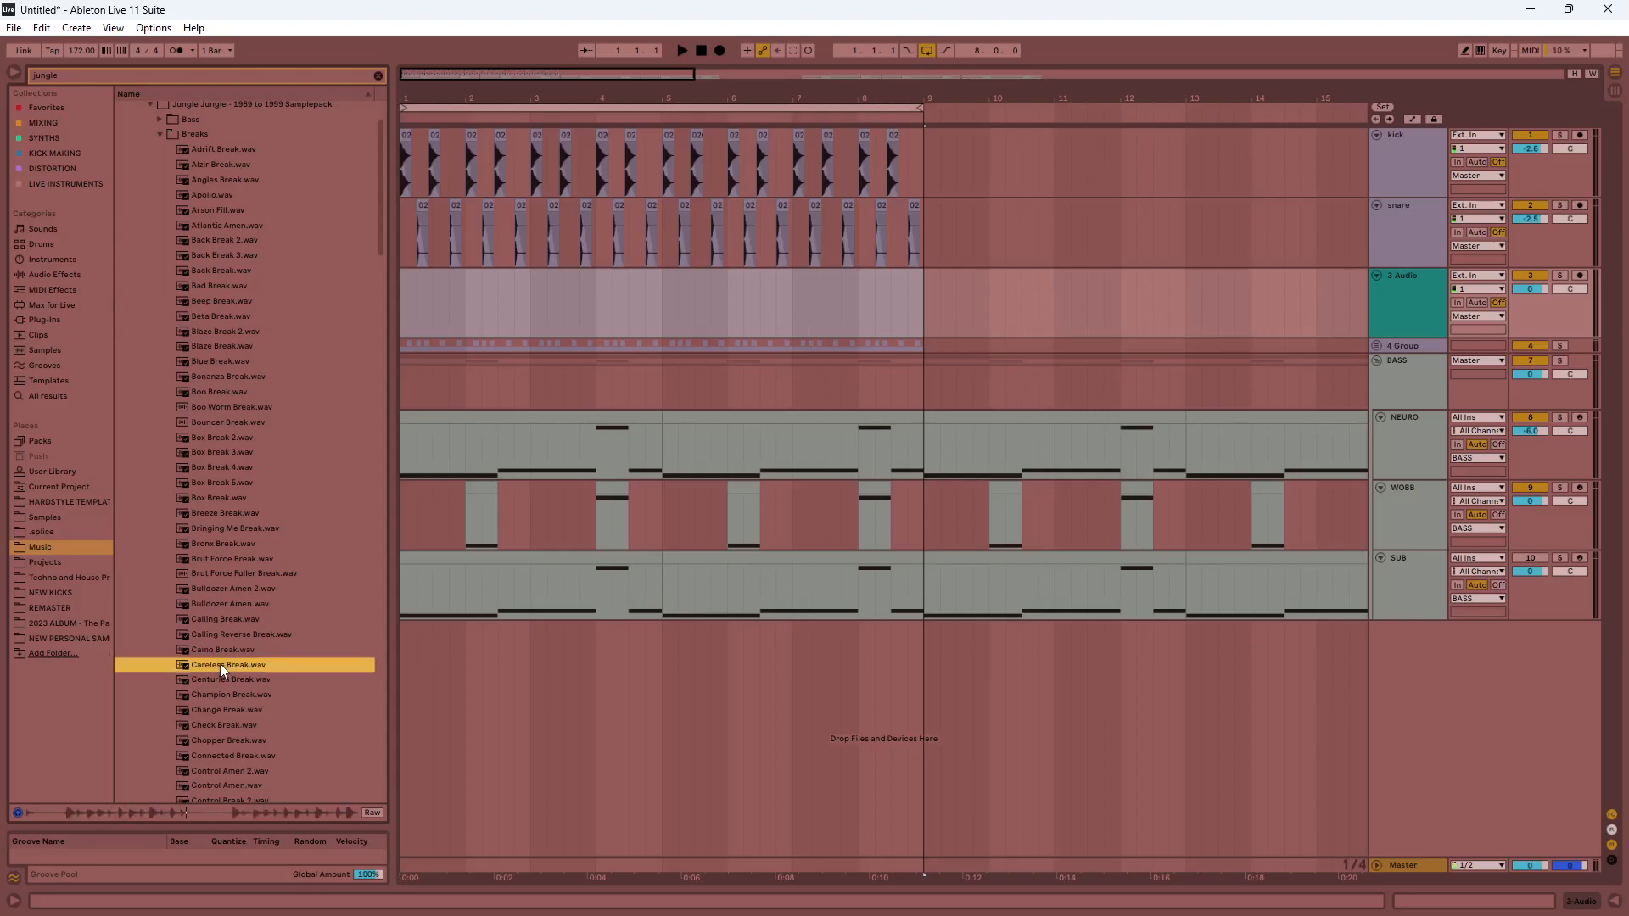
Place Camo Break at bar 1 of the new audio track and duplicate it three times up to bar 9.
left_click_drag(207, 654, 404, 297)
key("ctrl+d")
key("ctrl+d")
key("ctrl+d")
left_click_drag(693, 74, 423, 110)
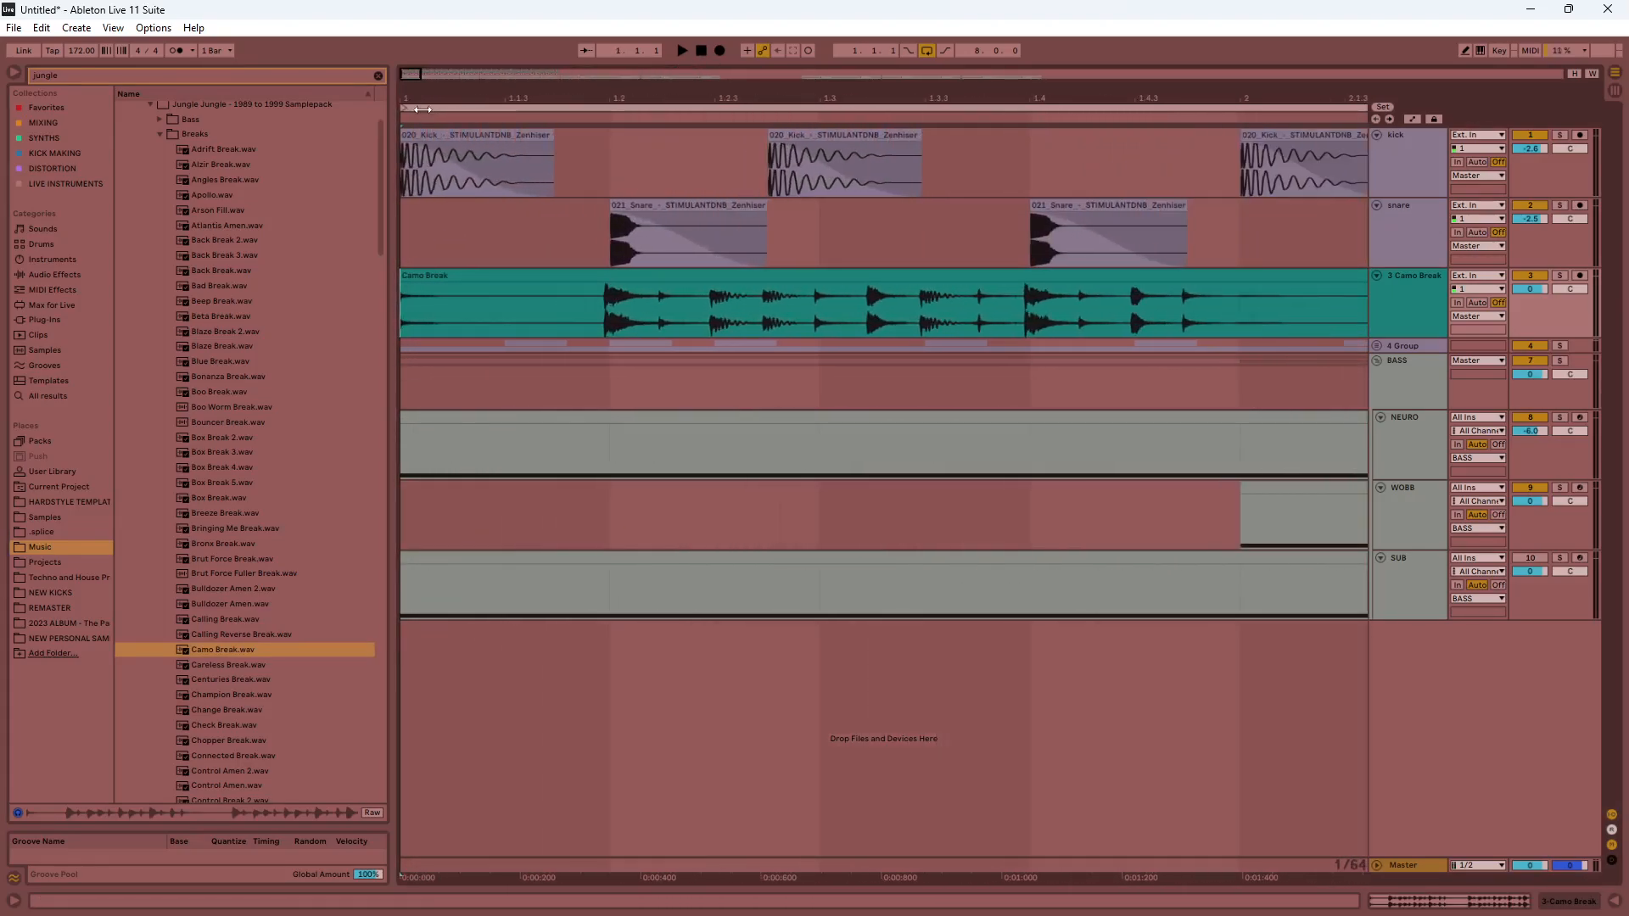
Set the first Camo Break clip's warp tempo to 166 BPM and play the loop.
double_click(682, 276)
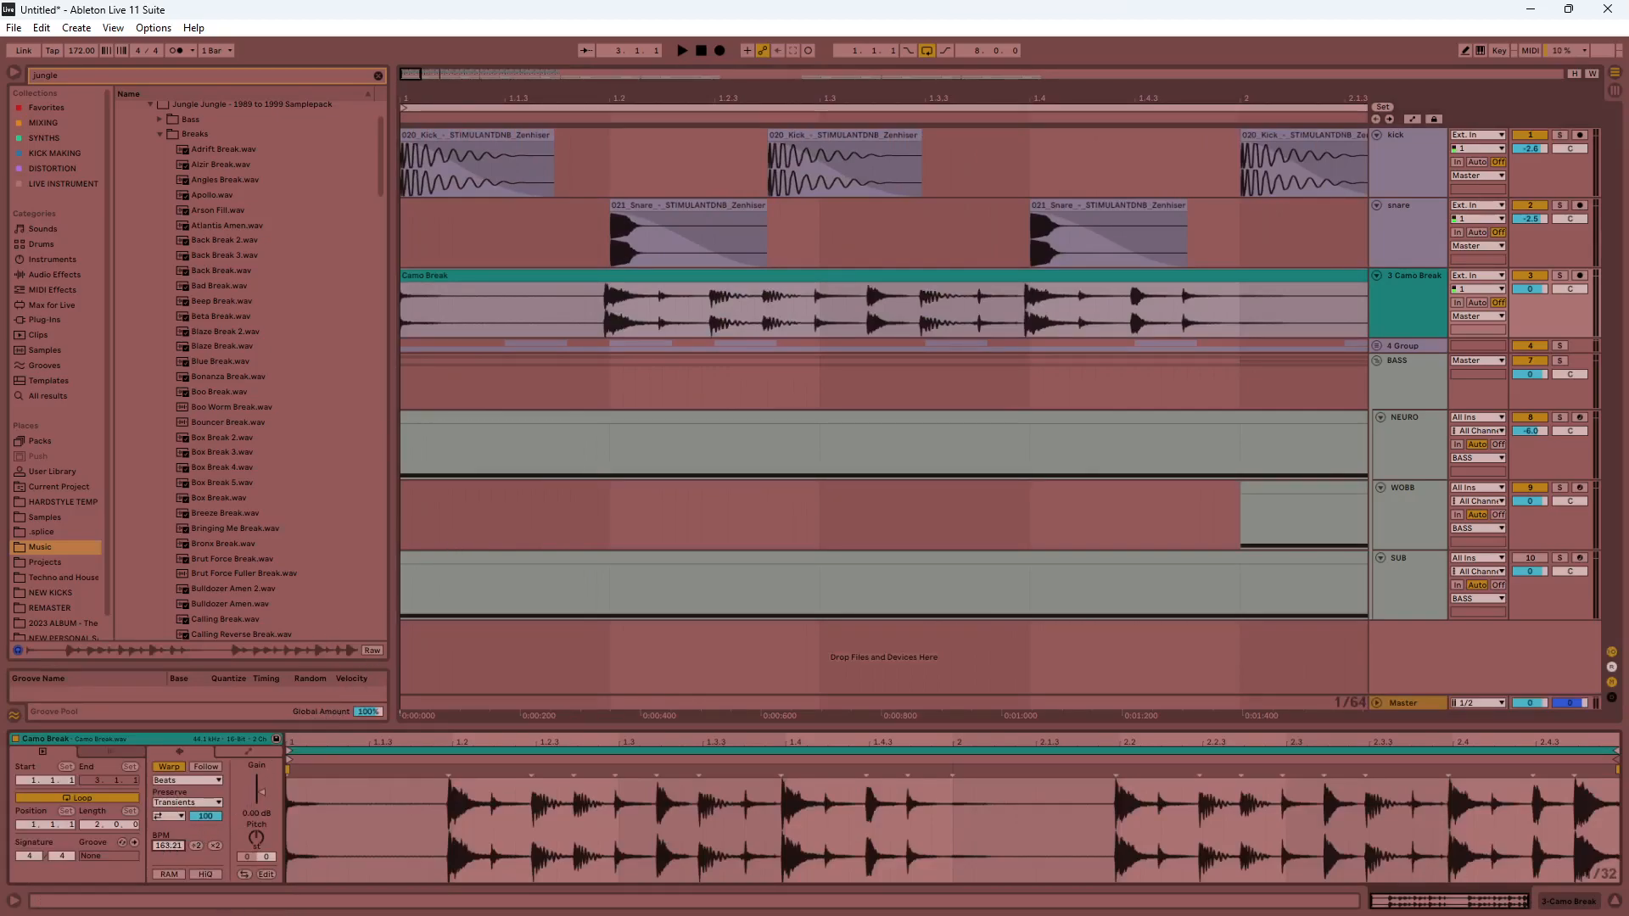
left_click_drag(168, 846, 168, 832)
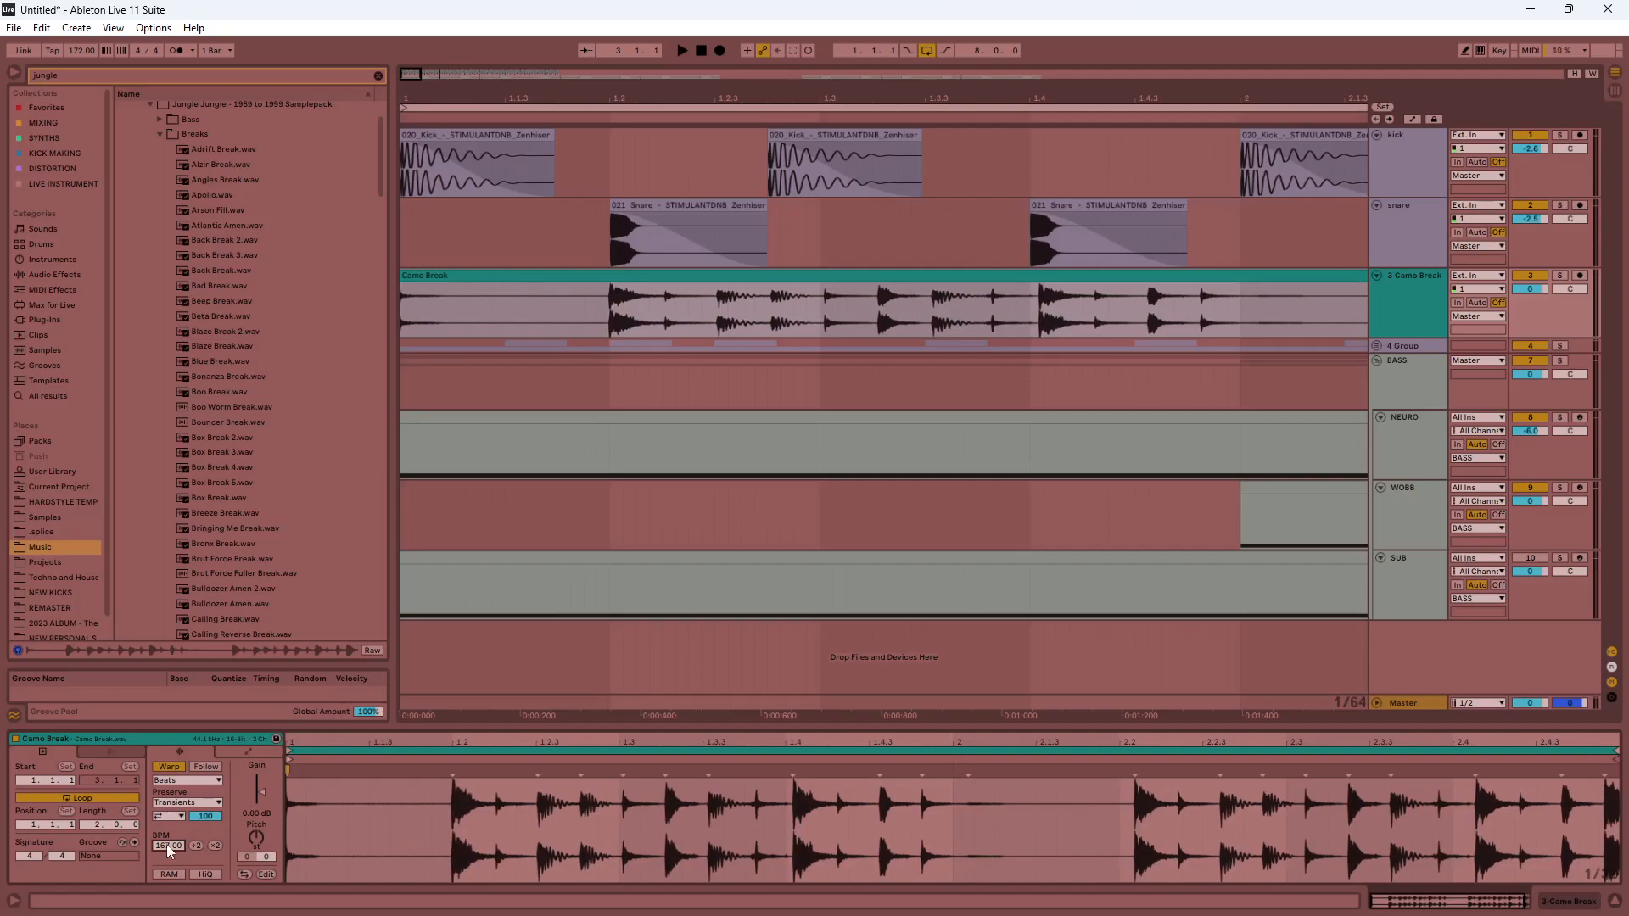
left_click_drag(168, 845, 168, 851)
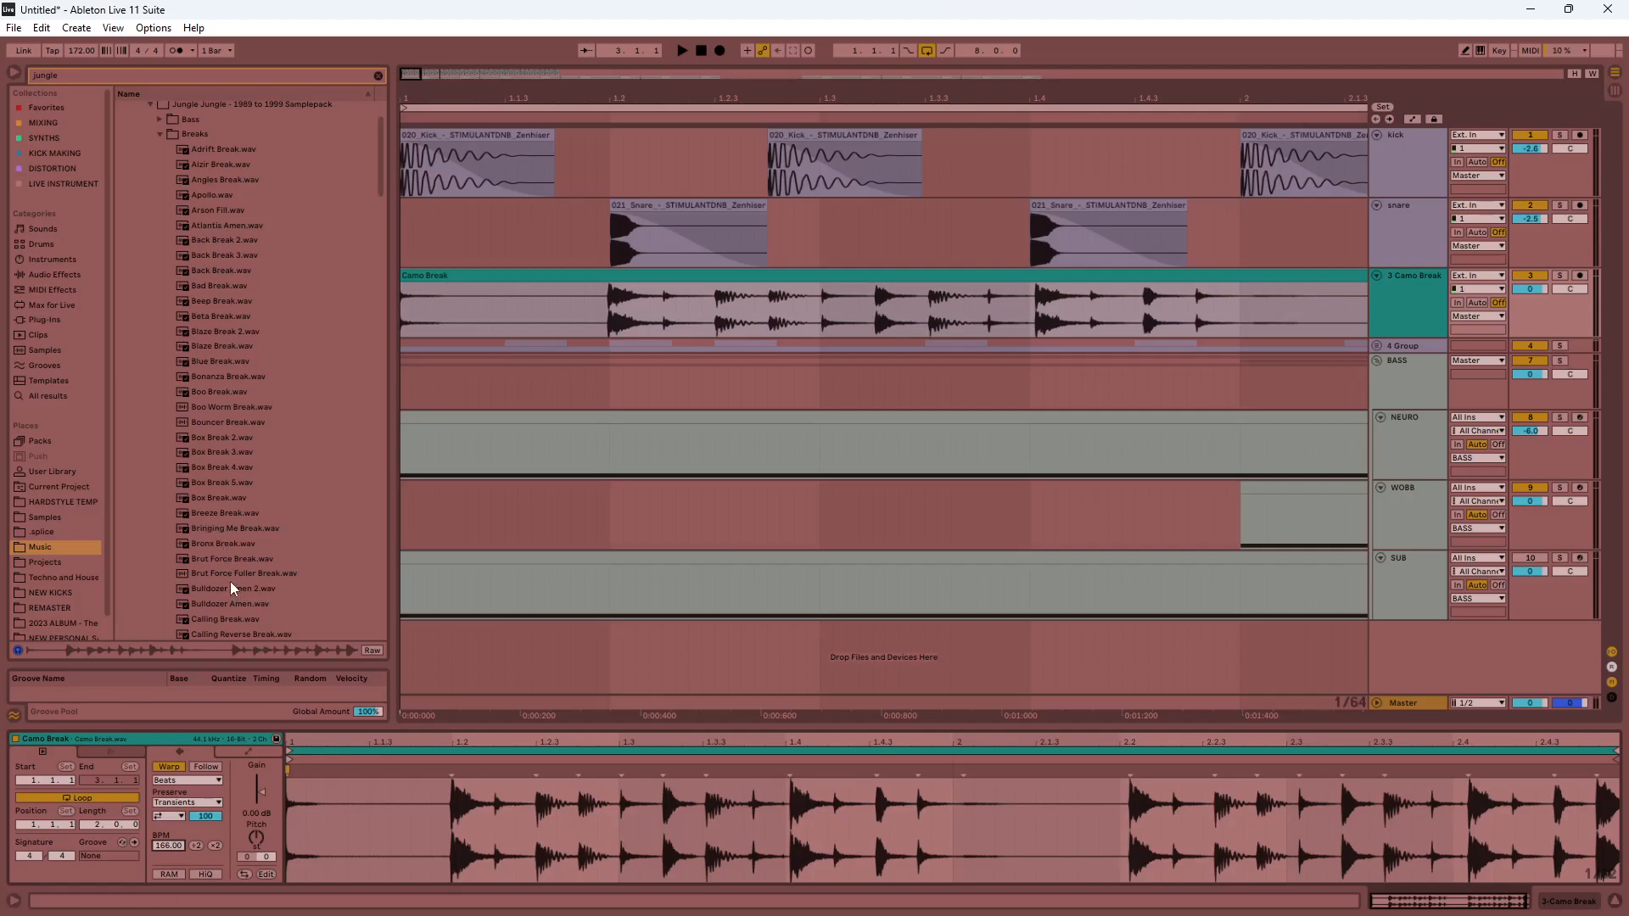
left_click(704, 52)
key("space")
Place Bulldozer Amen 2 over the Camo Break clip at bar 1, audition it, and duplicate it four times.
left_click_drag(419, 76, 552, 78)
left_click_drag(284, 586, 439, 279)
left_click(462, 280)
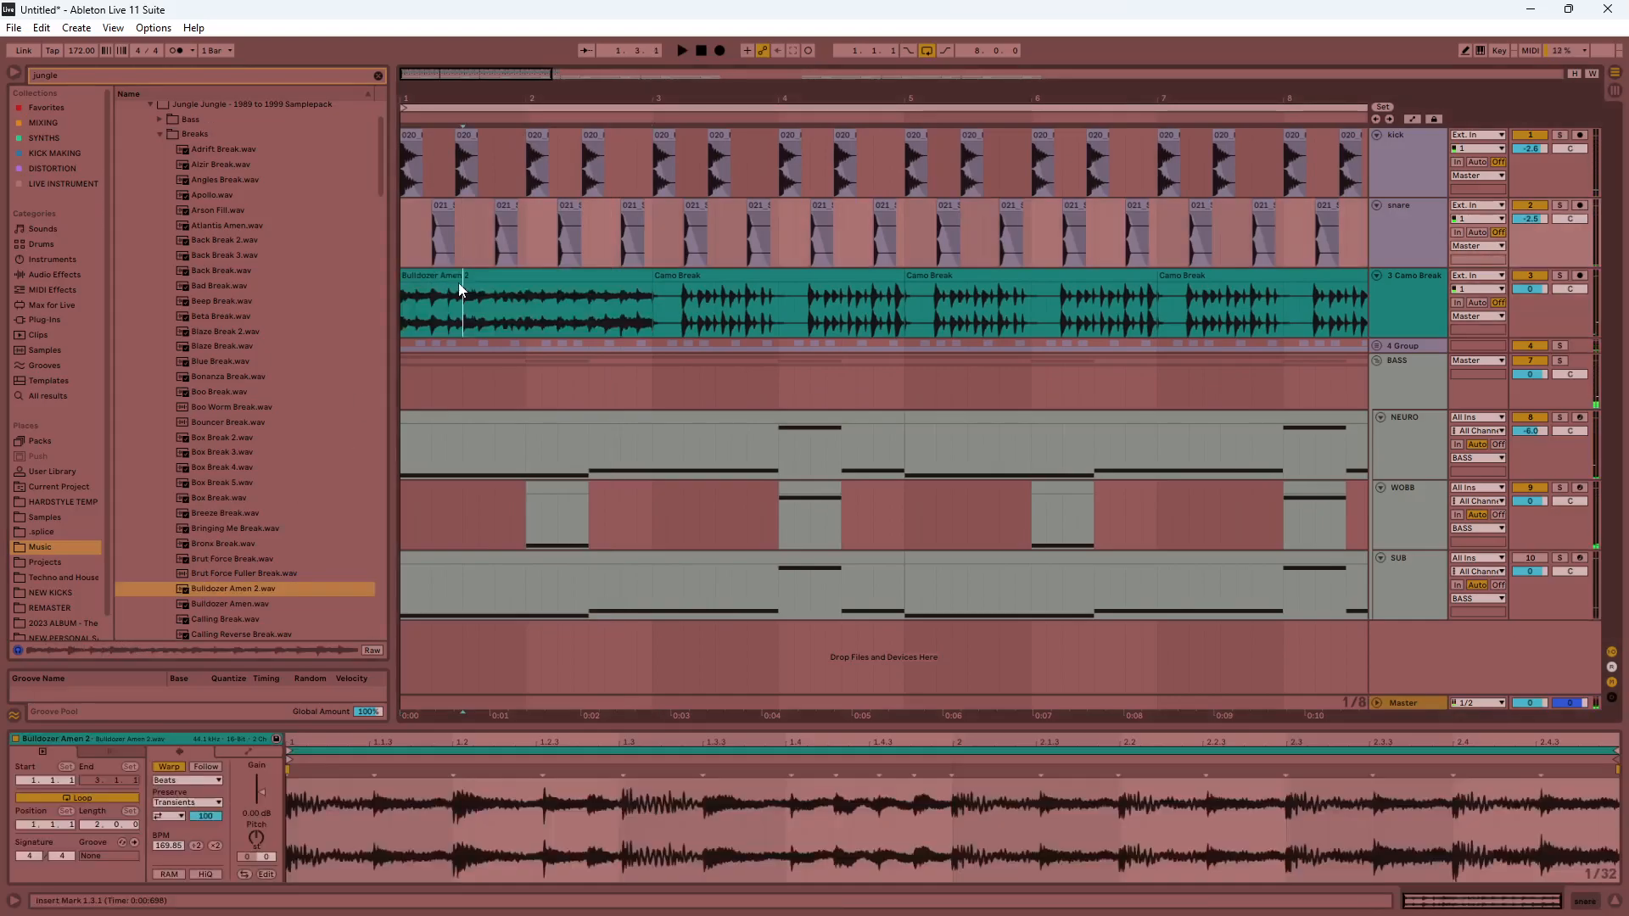
key("space")
left_click(570, 274)
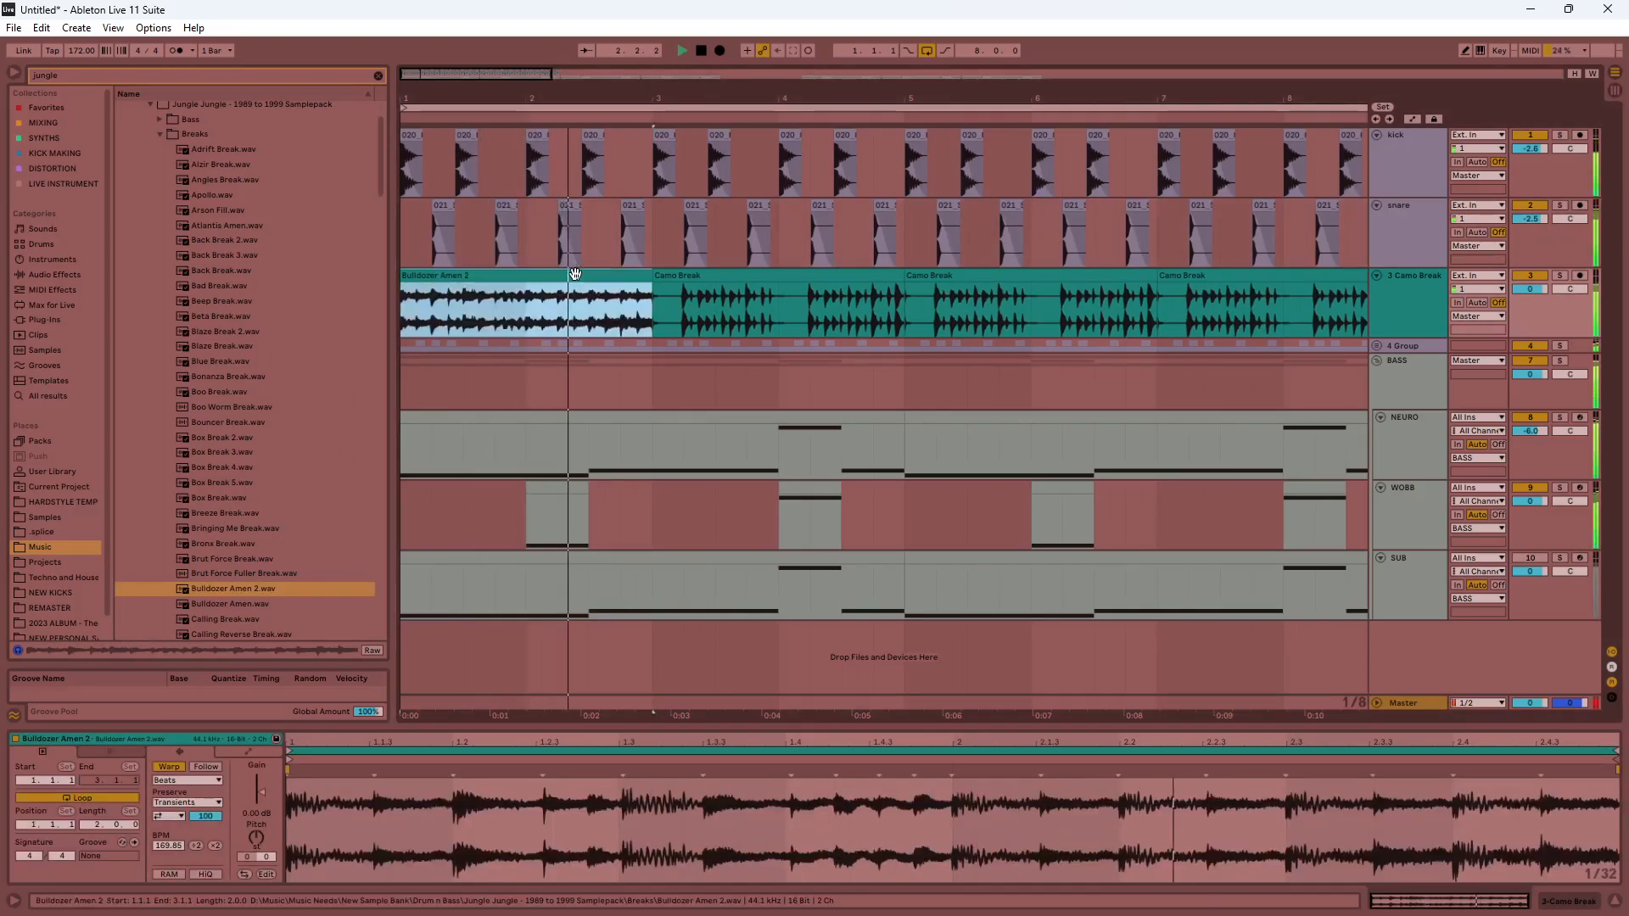
key("ctrl+d")
key("ctrl+d")
key("ctrl+d")
key("ctrl+d")
Transpose the first Bulldozer Amen 2 clip upward and lower the break track's volume to -11.4 dB during playback.
left_click_drag(1537, 290, 1537, 316)
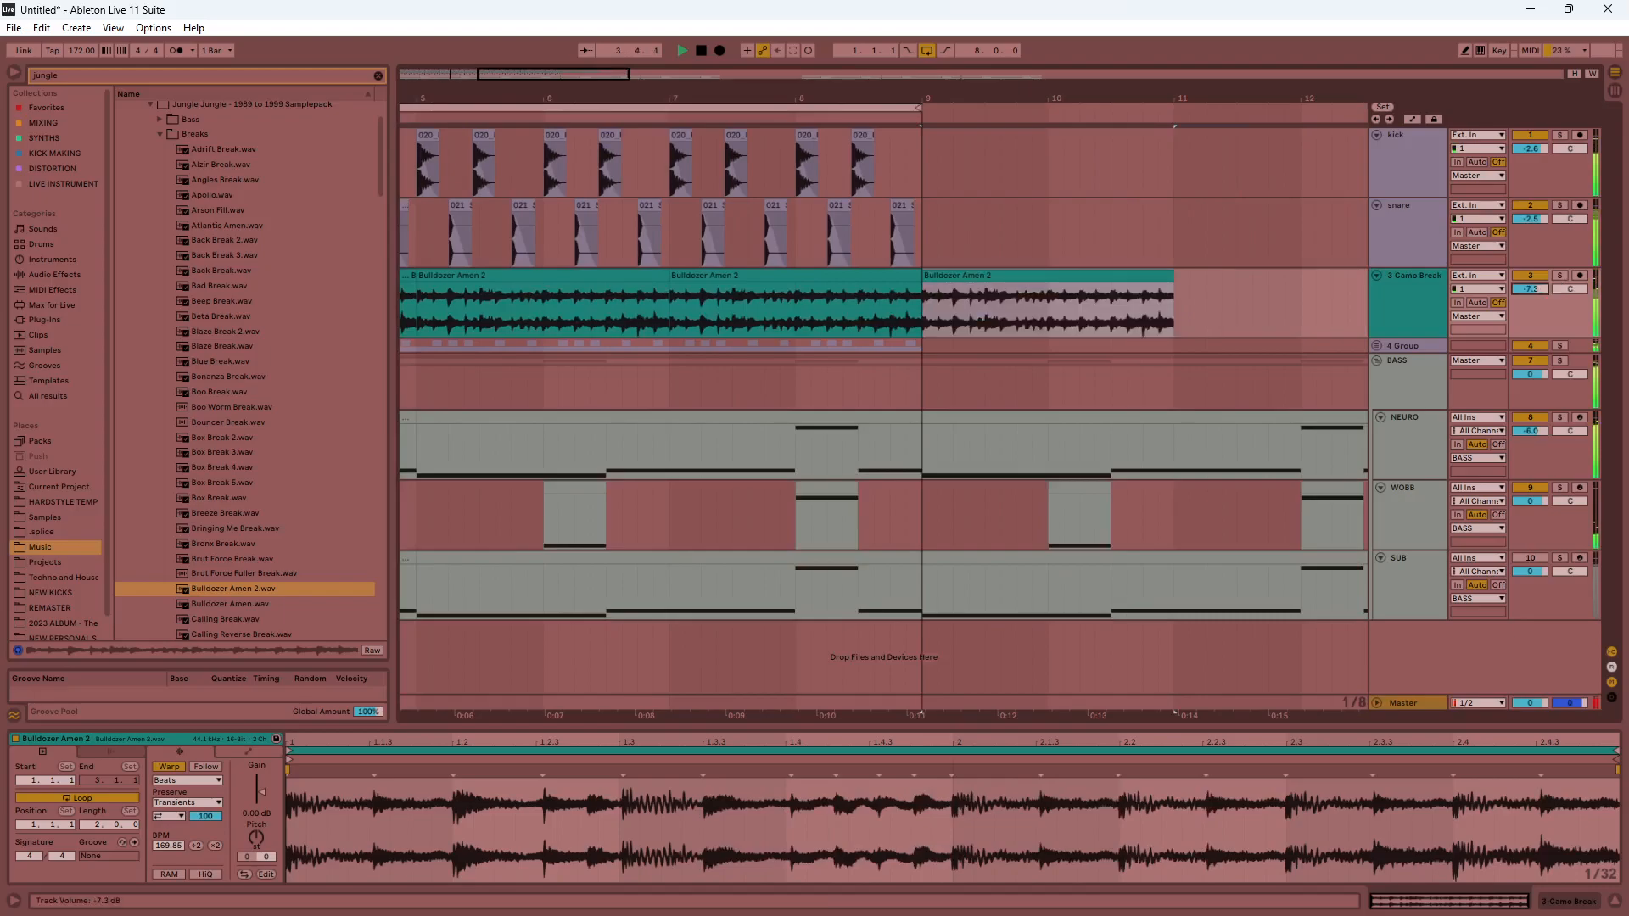
left_click_drag(807, 97, 815, 25)
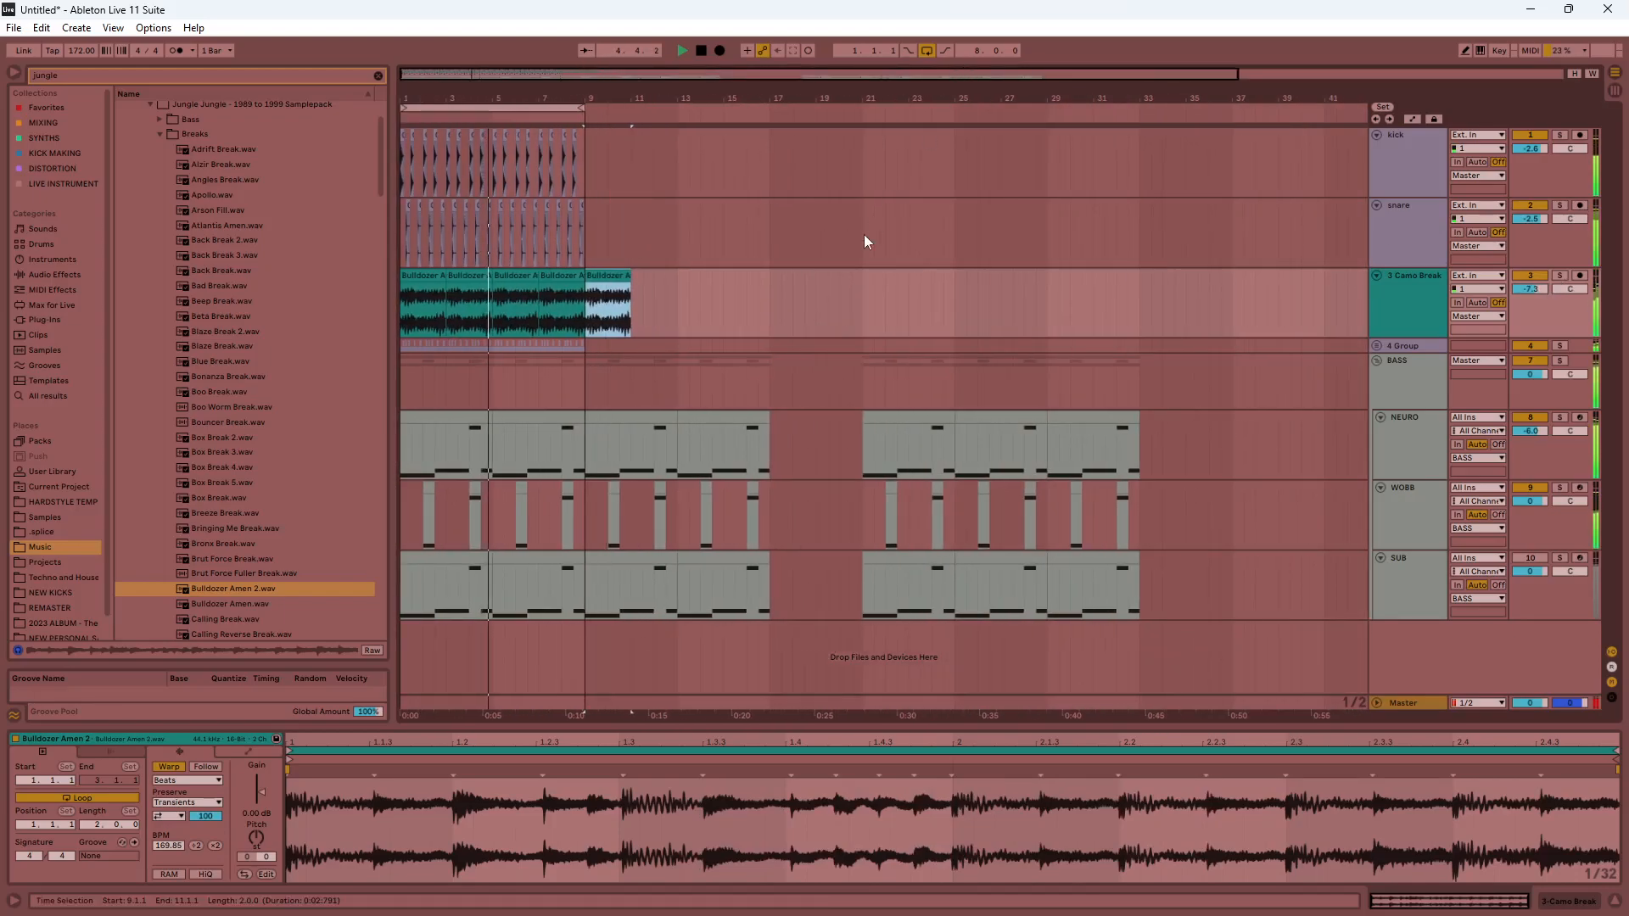
left_click(415, 274)
key("space")
left_click_drag(257, 838, 260, 823)
key("space")
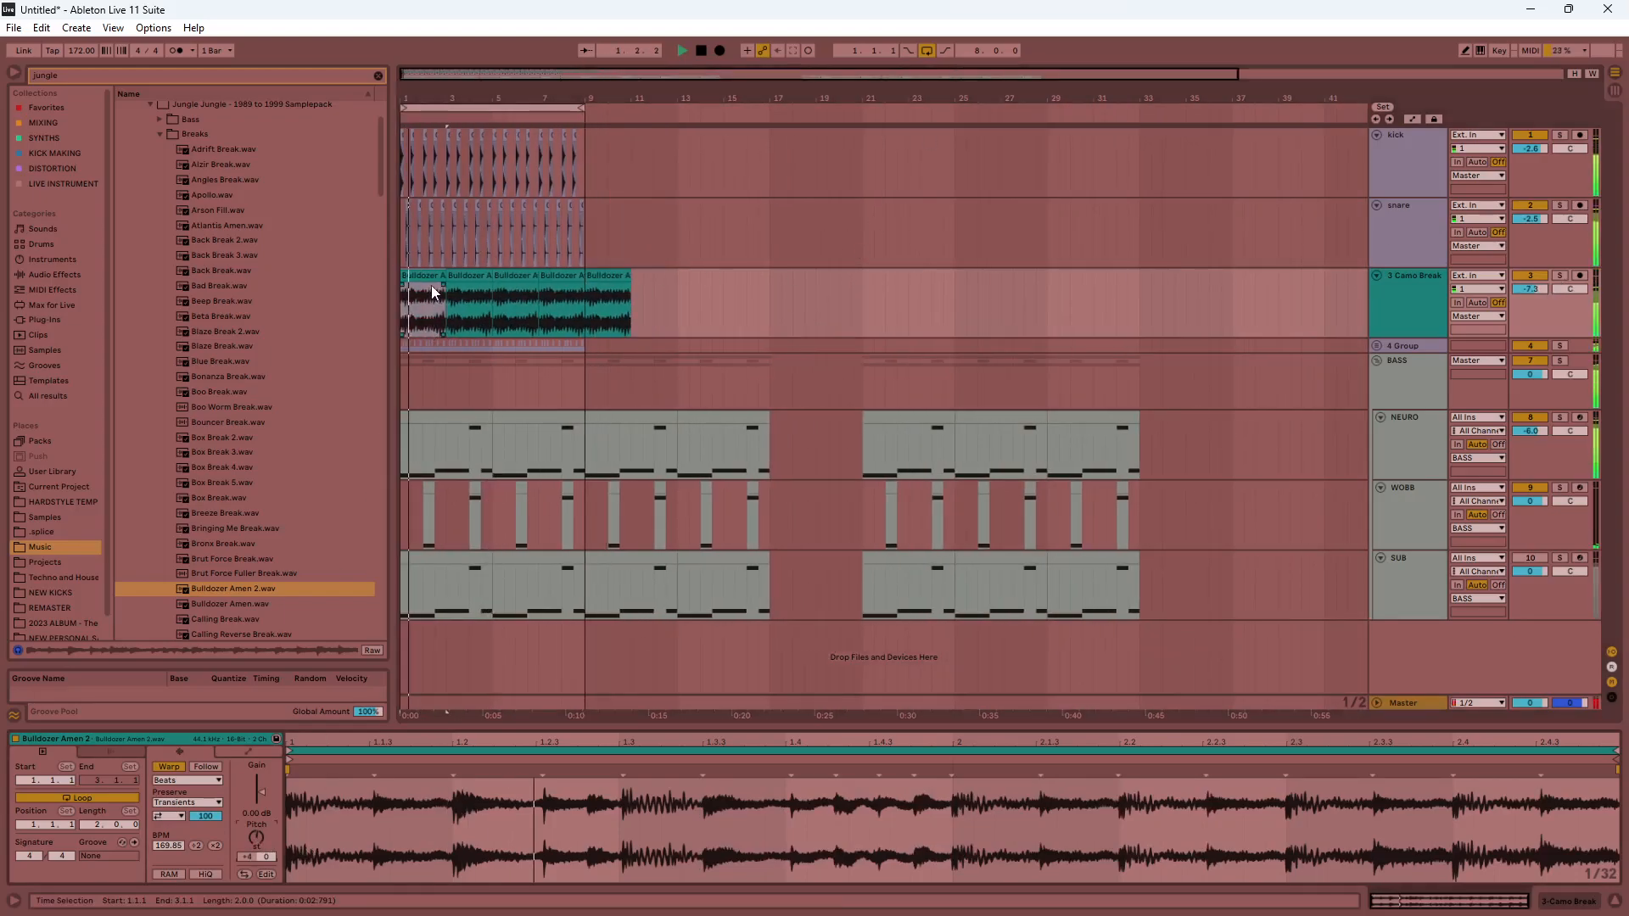
key("space")
left_click_drag(1544, 292, 1544, 307)
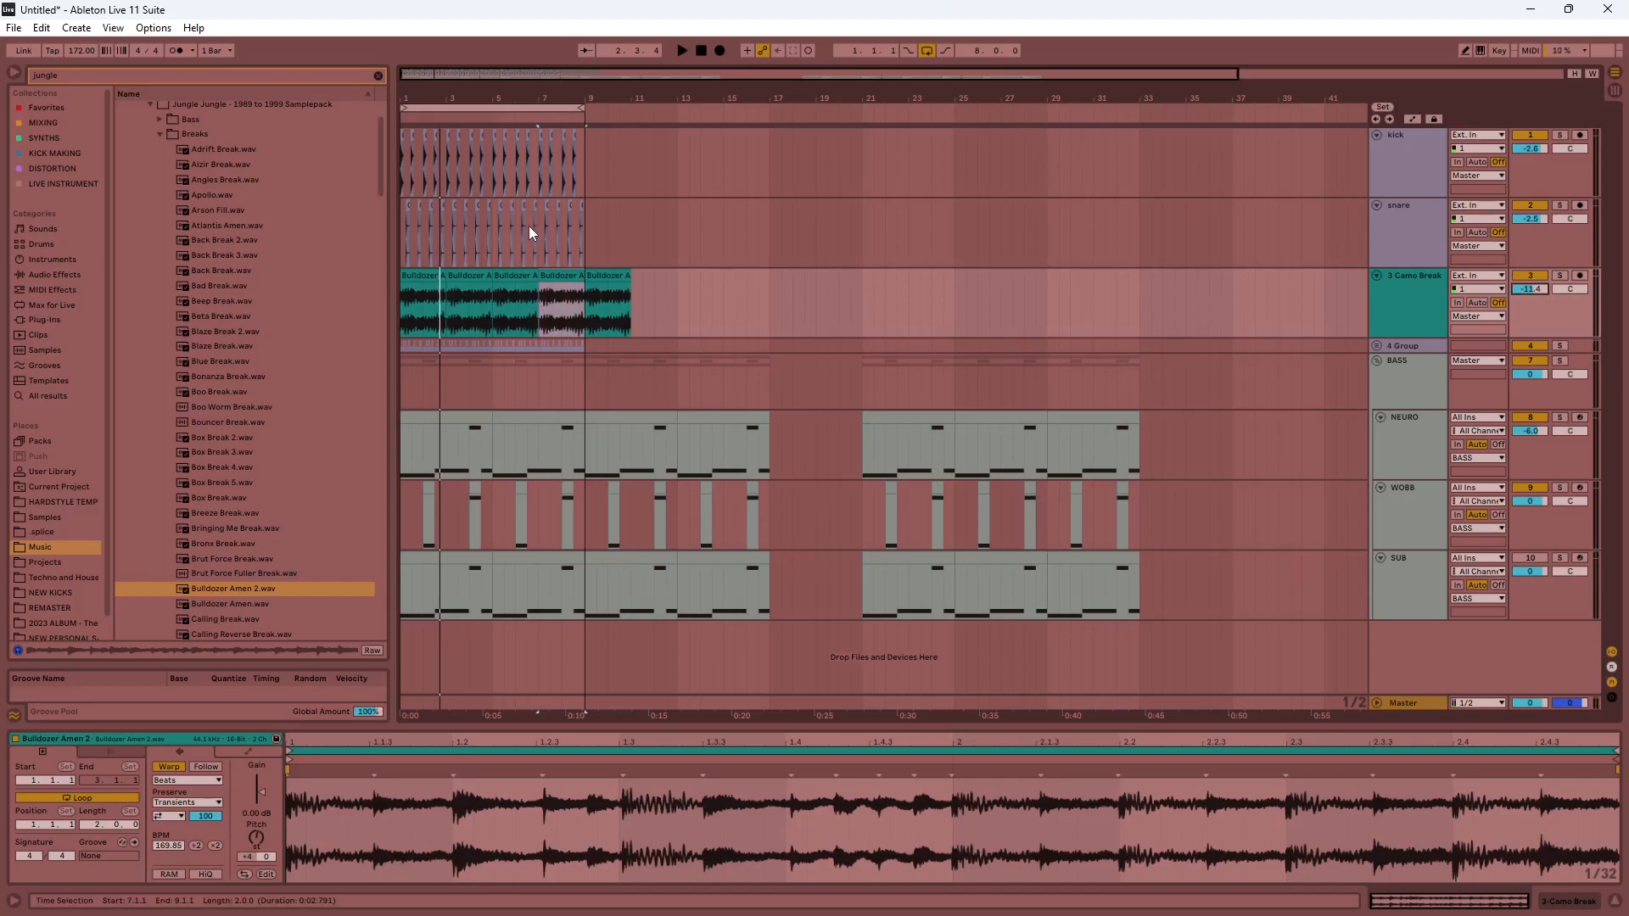
left_click(697, 48)
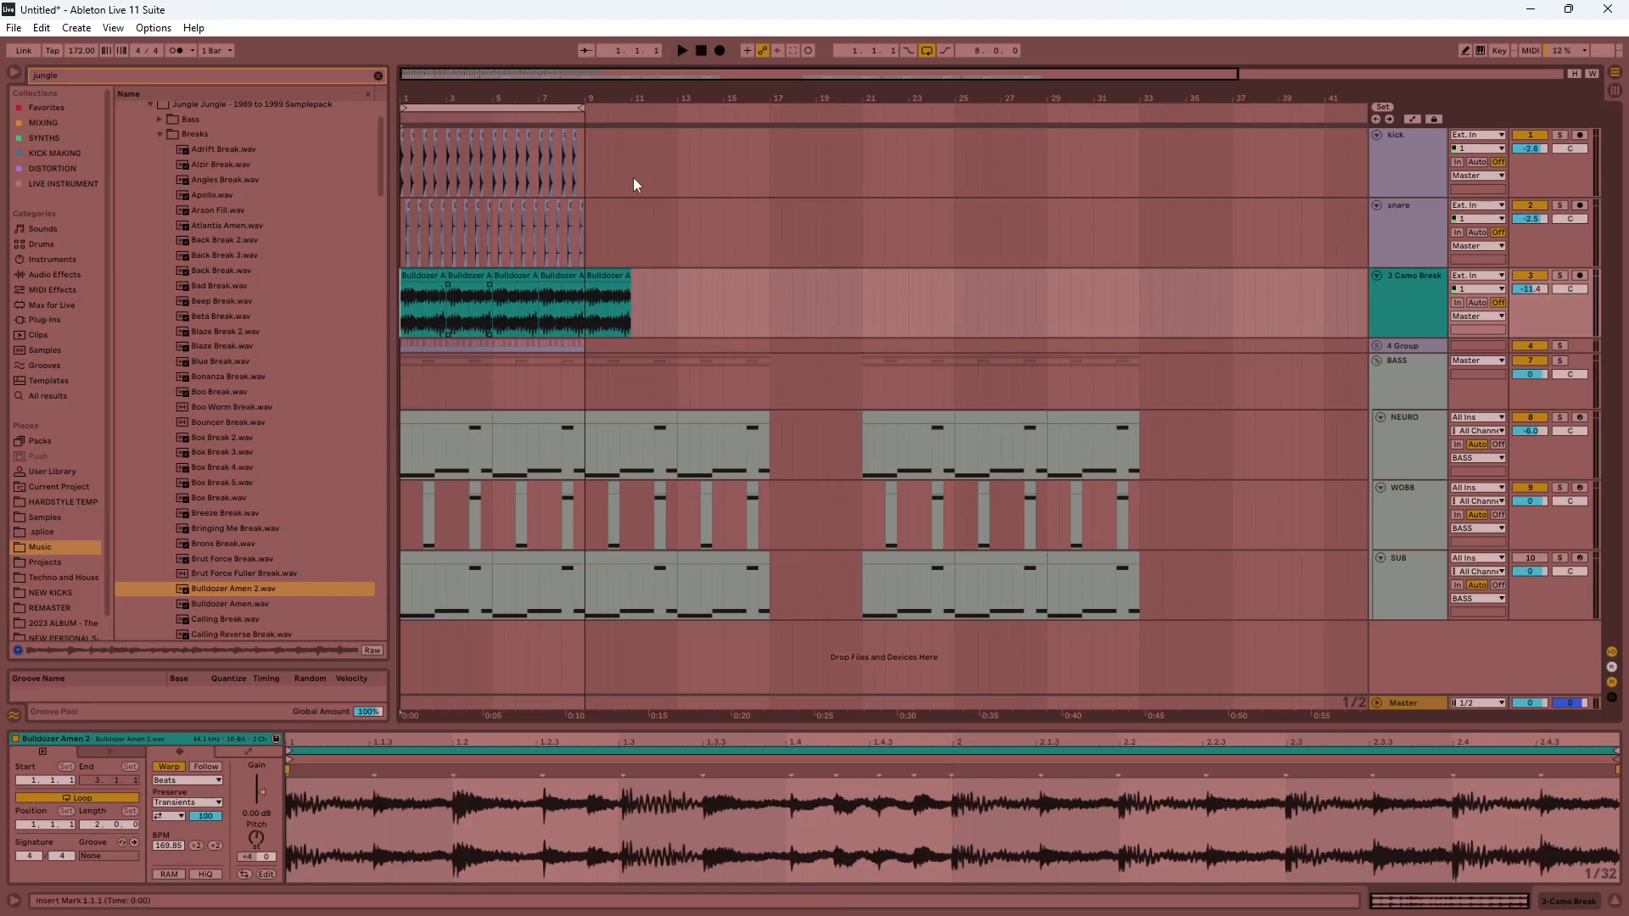
Duplicate a short slice of the break twice within beat 2 of bar 1 and play the stutter back.
left_click_drag(1238, 76, 495, 236)
left_click_drag(490, 320, 462, 290)
left_click(518, 315)
key("ctrl+d")
key("ctrl+d")
left_click(401, 318)
key("space")
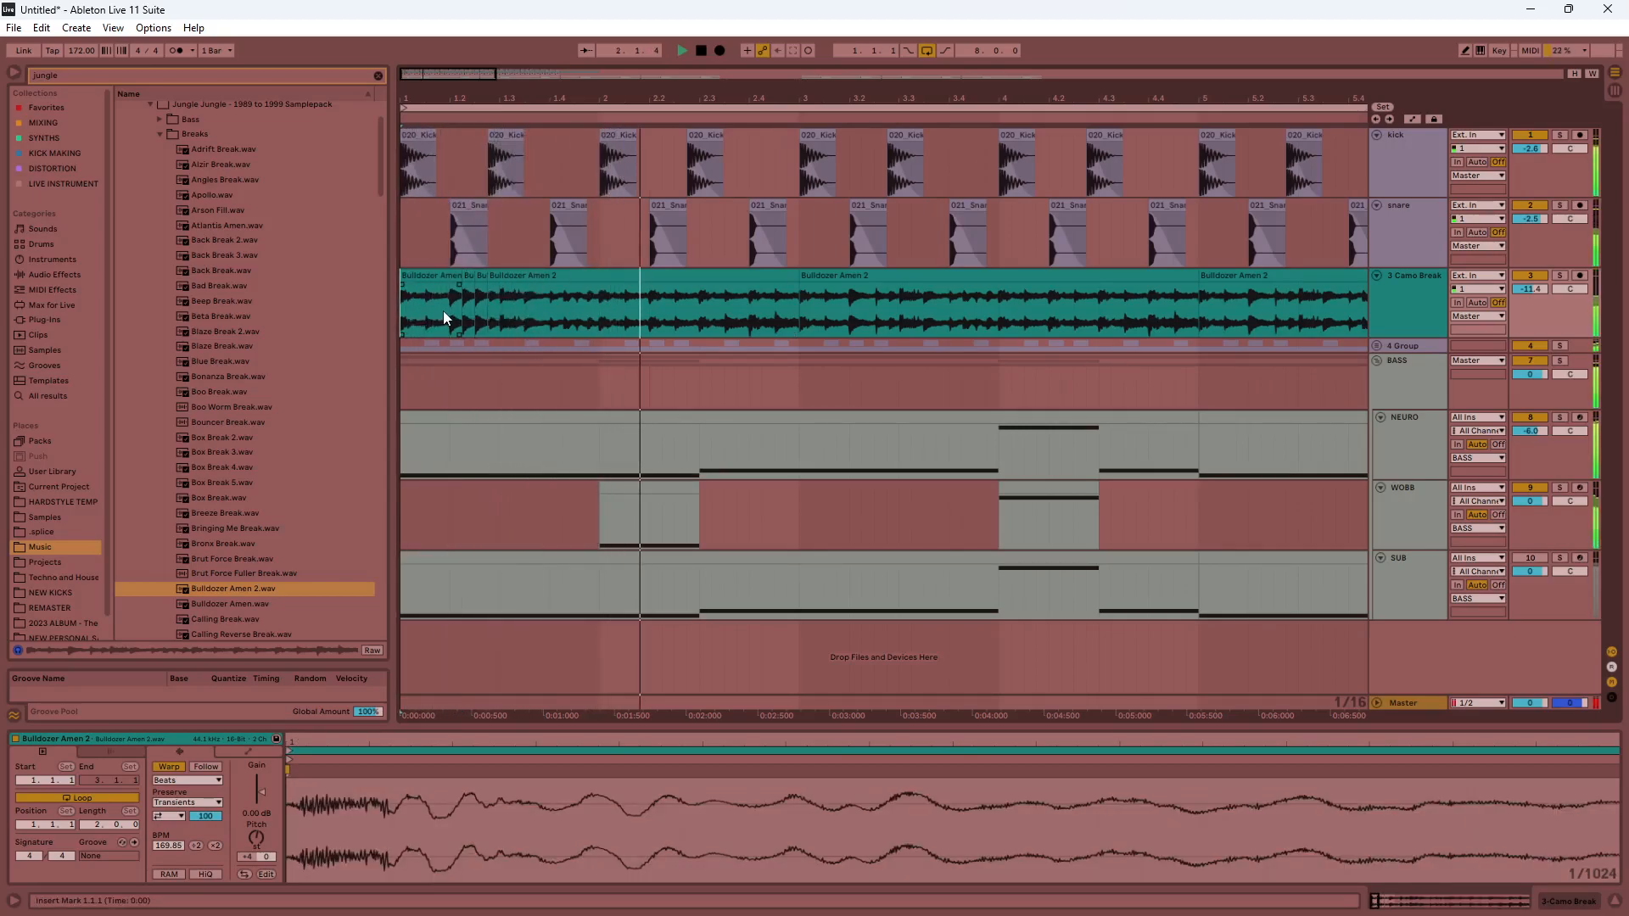
Delete the break sections from 1.2.4 to 2.2.2 and from 2.4.1 to 3.1.1, and play the result.
left_click_drag(612, 306, 660, 289)
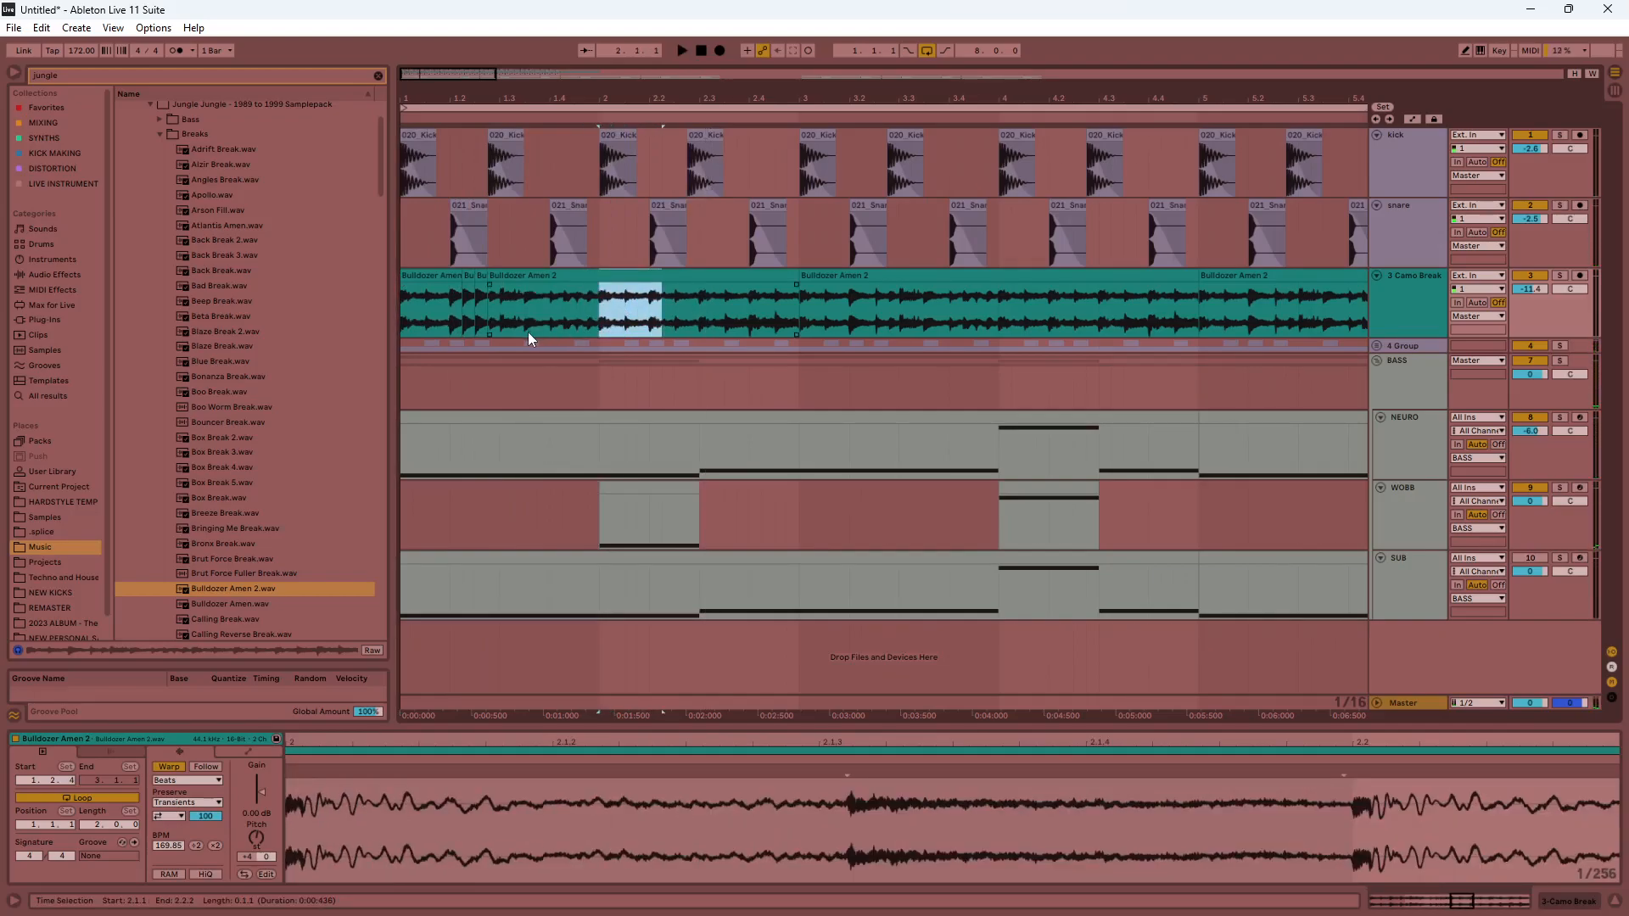
key("Delete")
left_click_drag(751, 303, 794, 277)
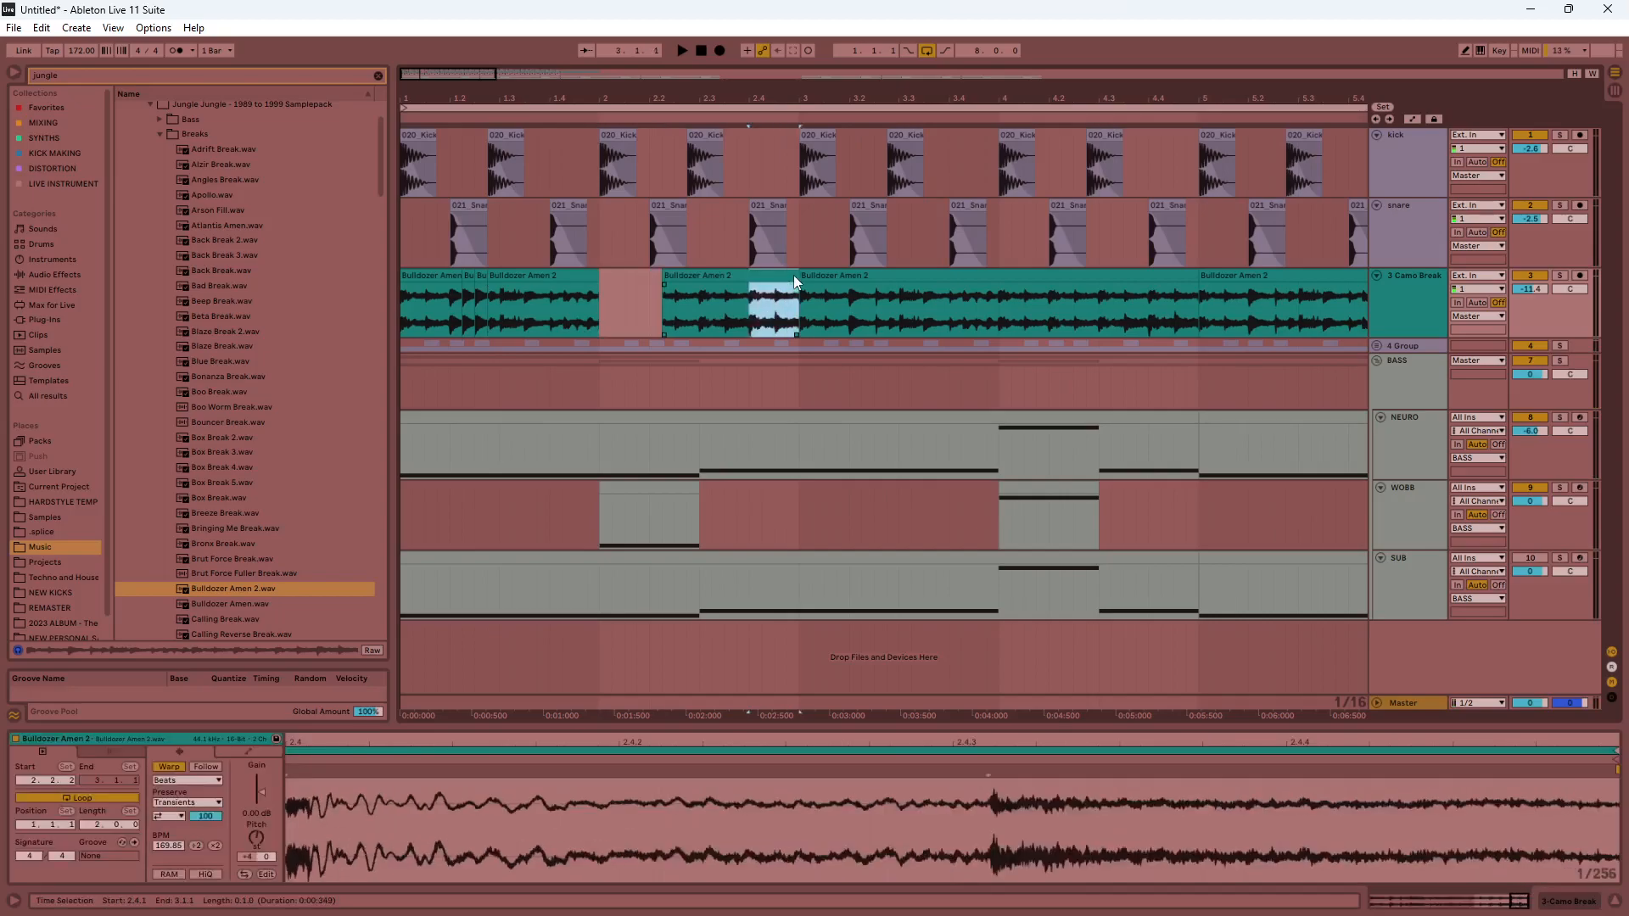
left_click(576, 277)
key("Delete")
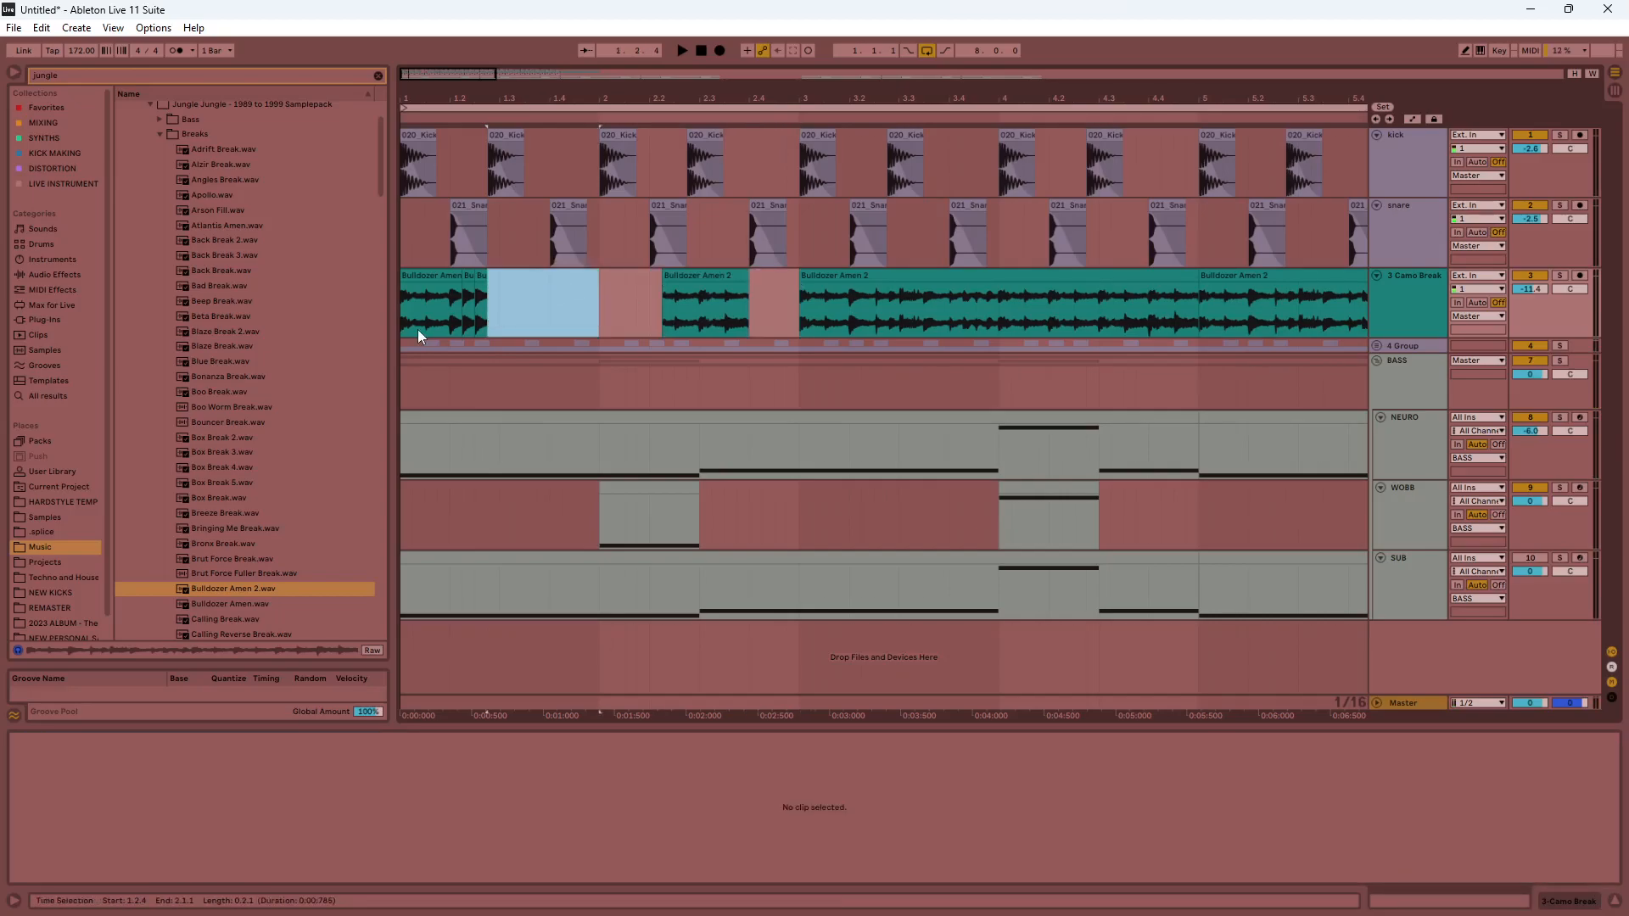
left_click(404, 305)
key("space")
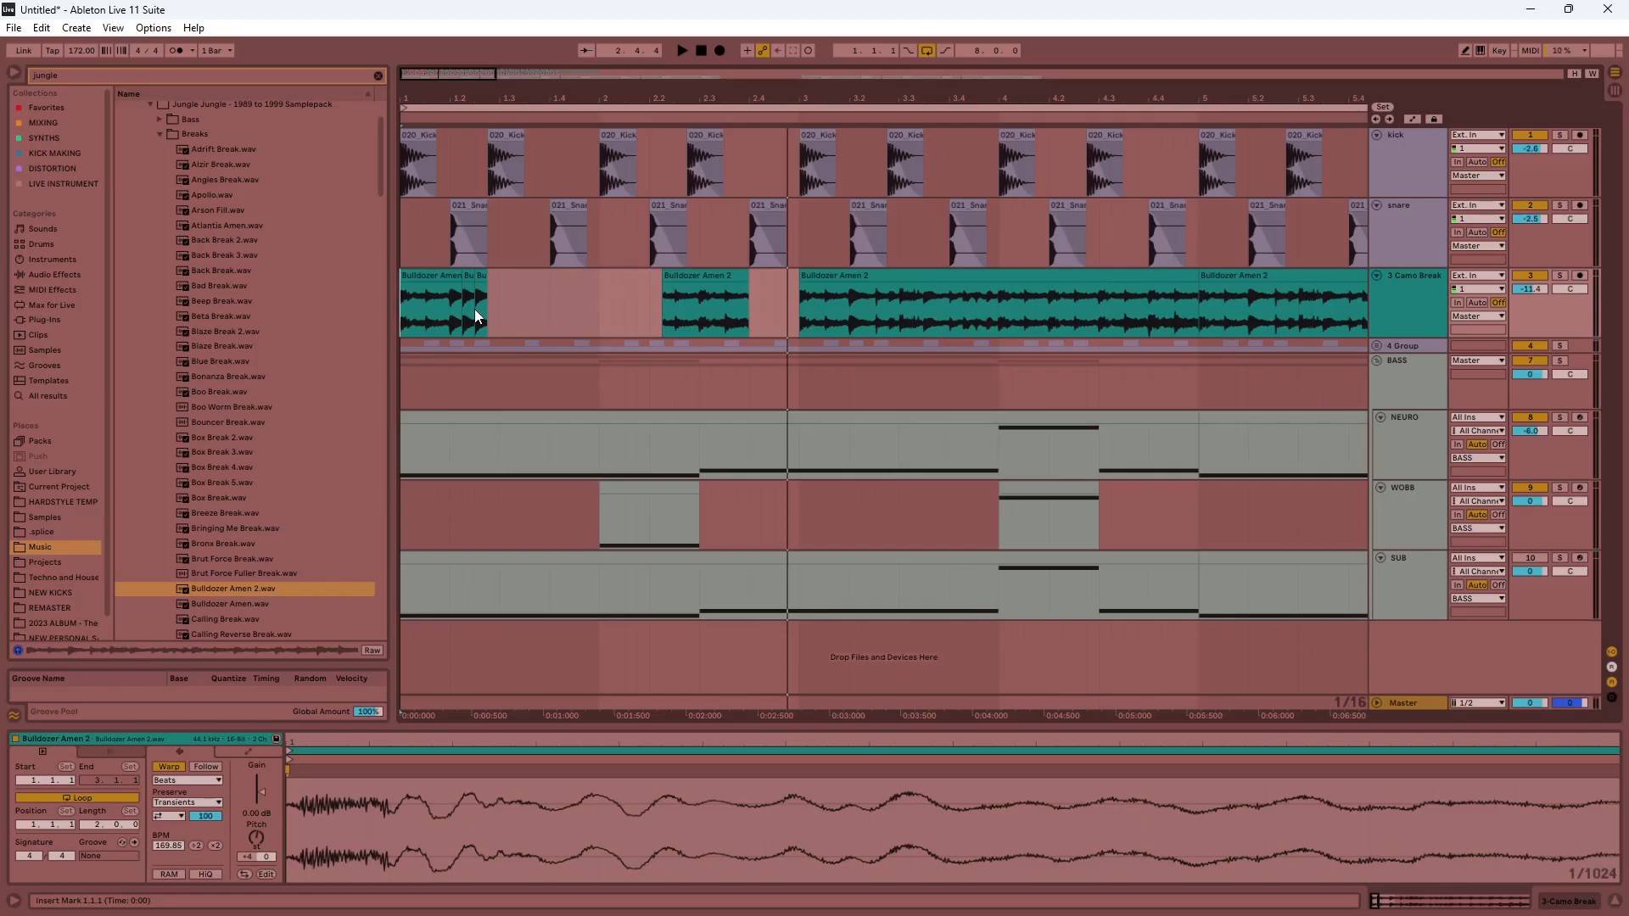
Highlight the chopped opening of the break and replay the full drum and bass arrangement from bar 1.
left_click_drag(512, 311, 181, 311)
left_click_drag(824, 310, 410, 306)
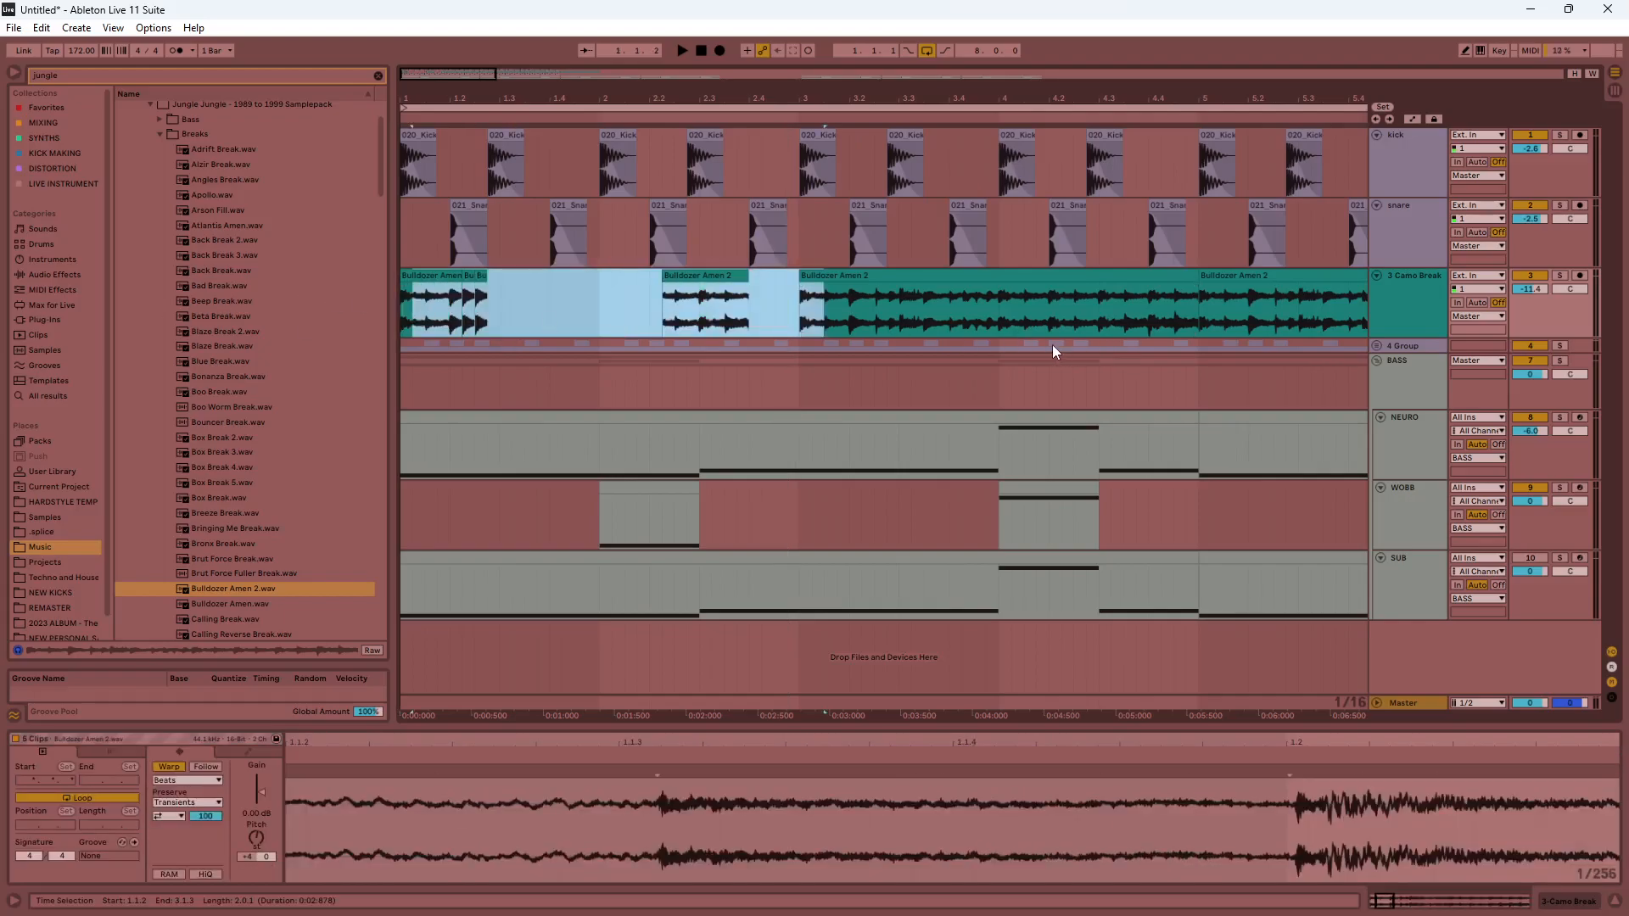
scroll(951, 343, "down", 8)
left_click(700, 49)
key("space")
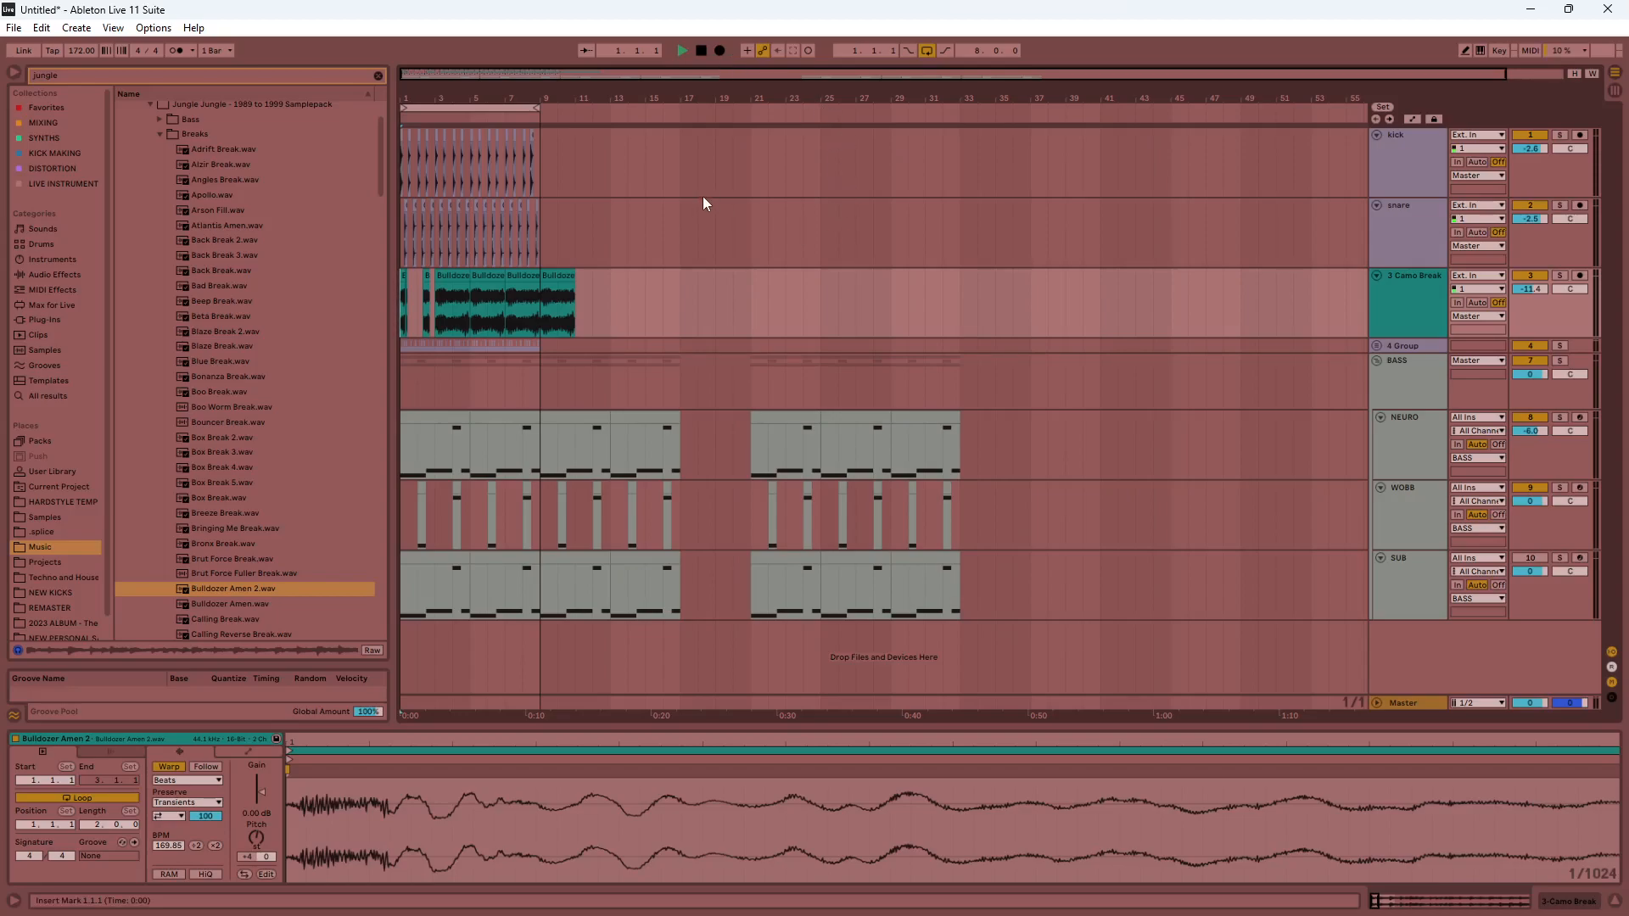
left_click_drag(536, 347, 349, 134)
left_click(552, 351)
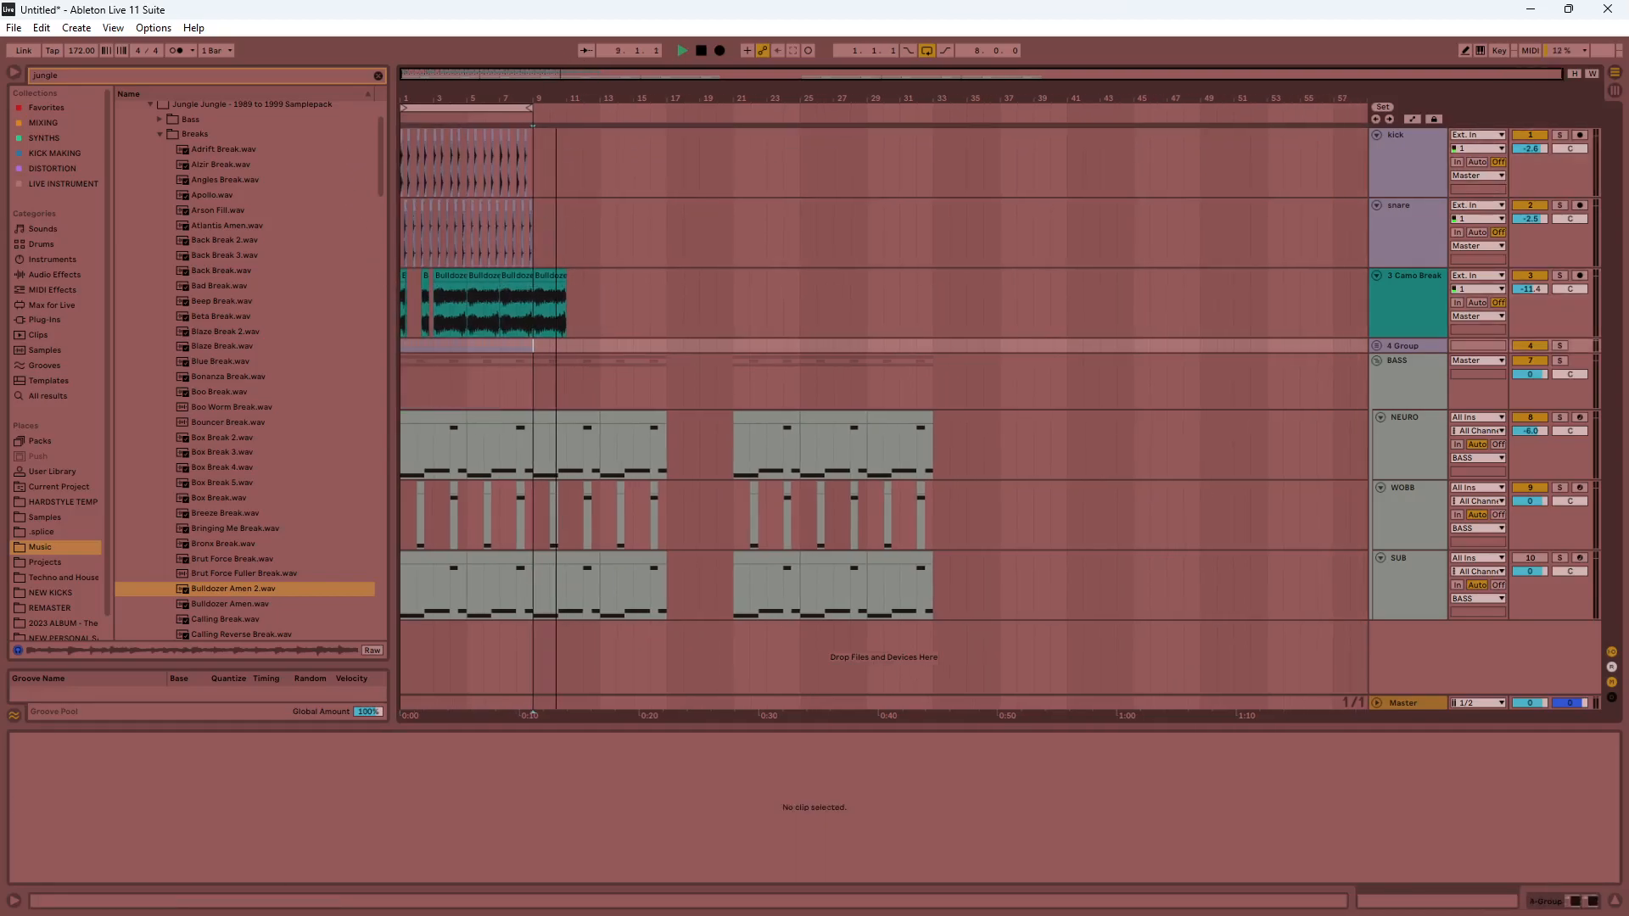
Narrow the sample browser to enlarge the arrangement and clear the "jungle" search.
left_click_drag(1562, 75, 809, 173)
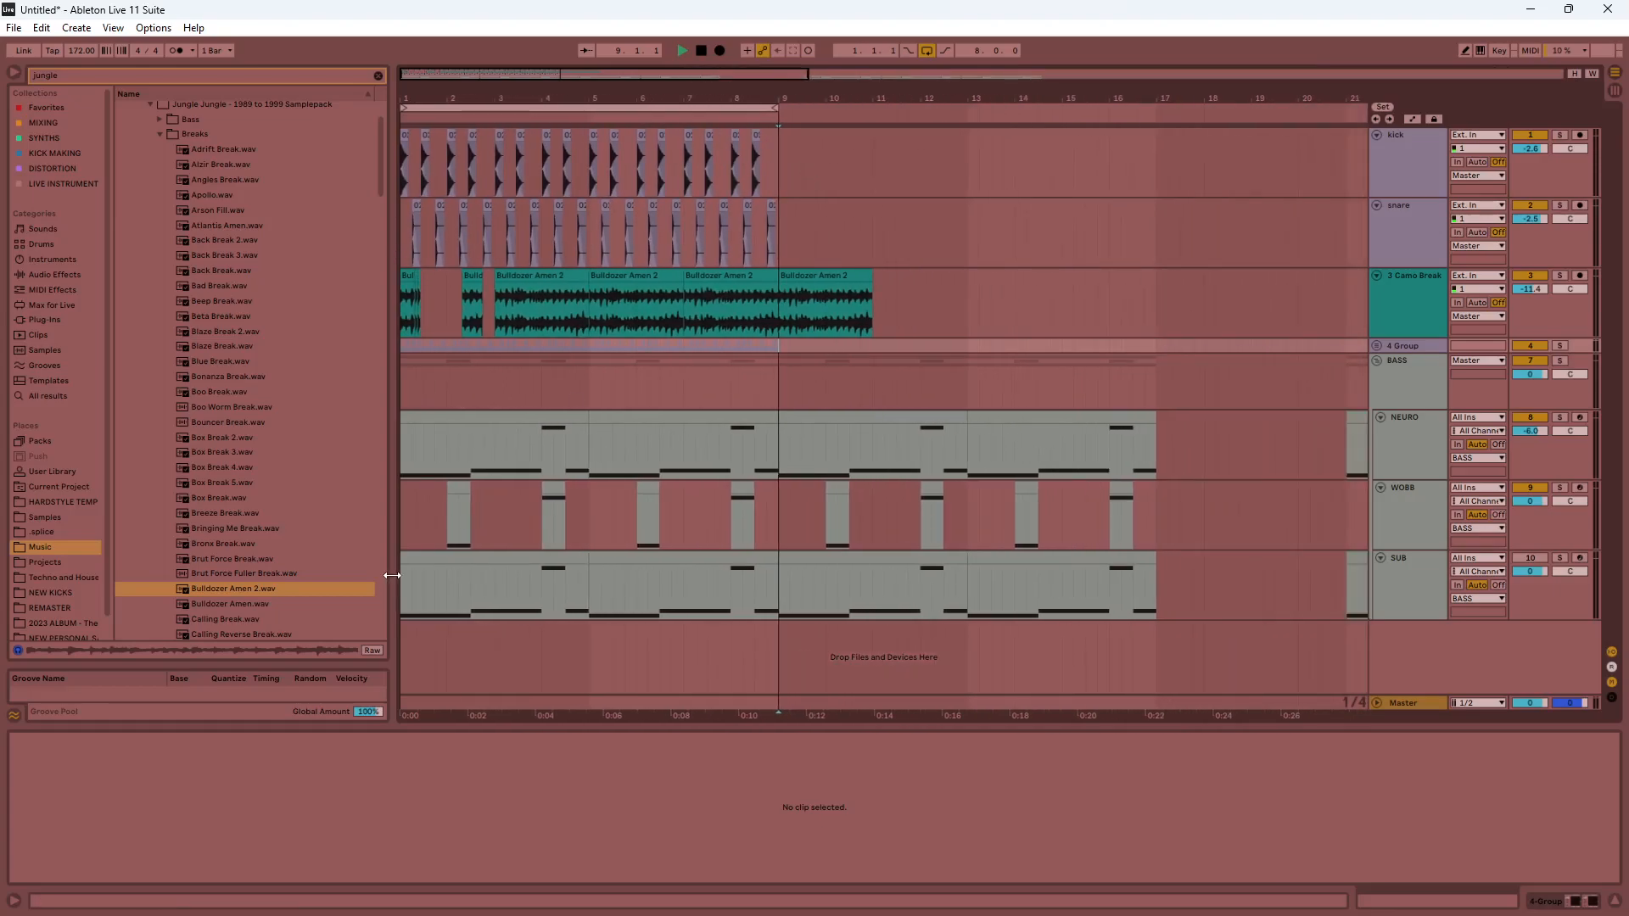
left_click_drag(394, 584, 339, 583)
left_click_drag(545, 77, 577, 75)
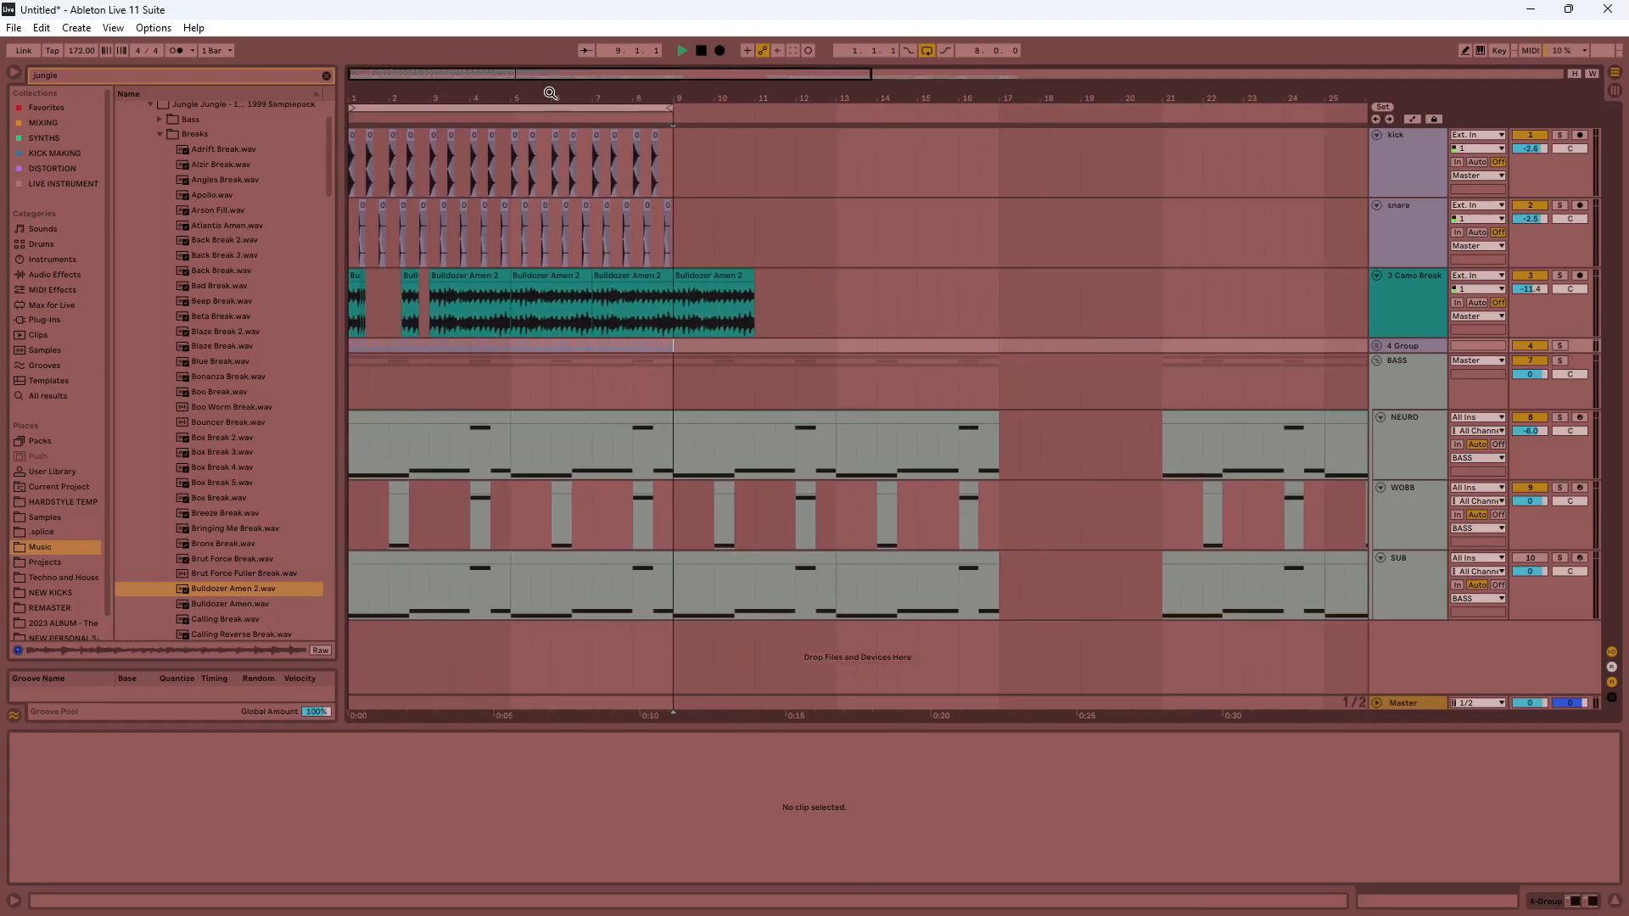
left_click(328, 77)
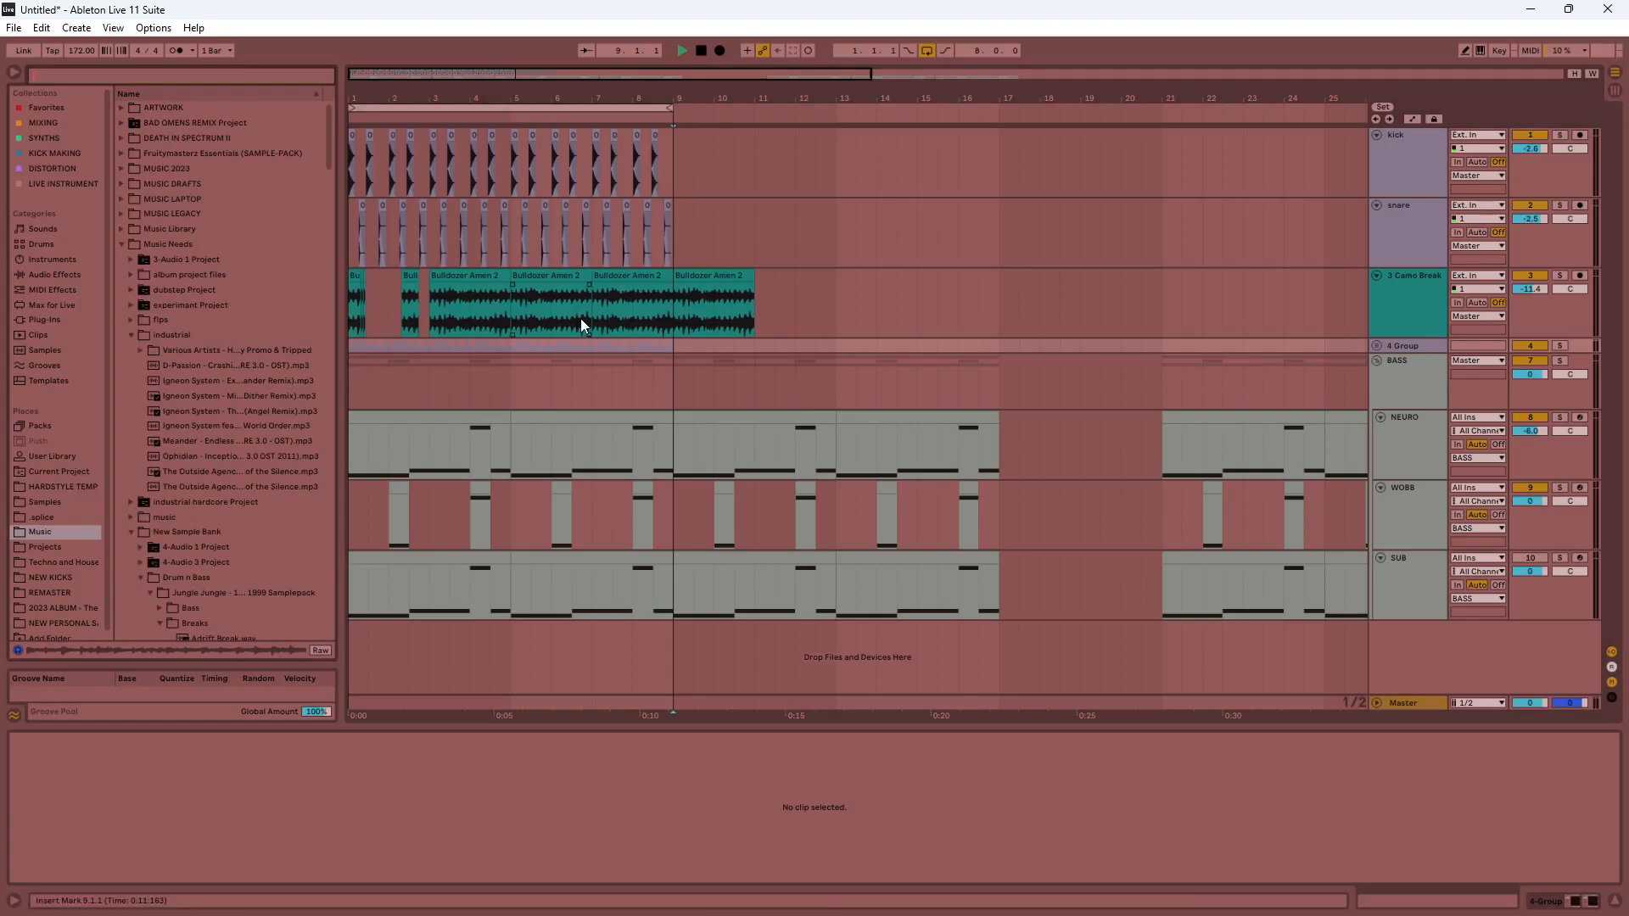